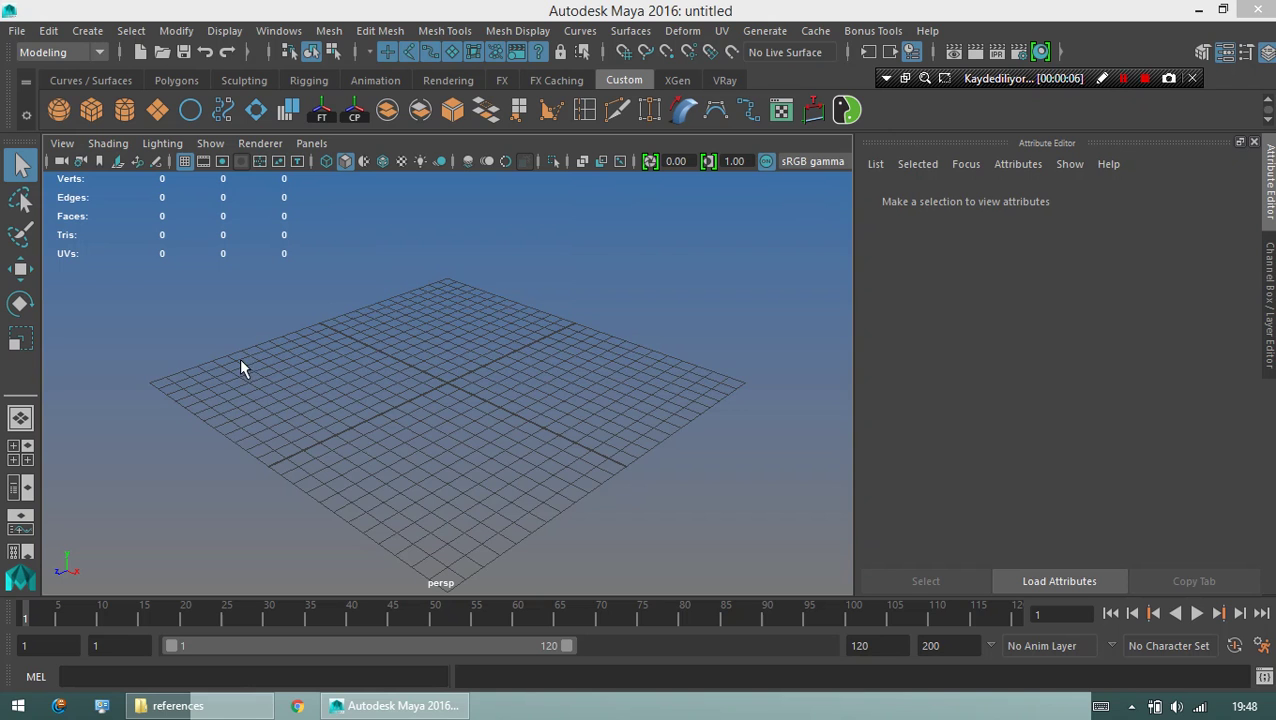
# Open the domed saucer reference image full-size in Windows Photo Viewer from the references folder.
pyautogui.click(178, 705)
pyautogui.doubleClick(221, 189)
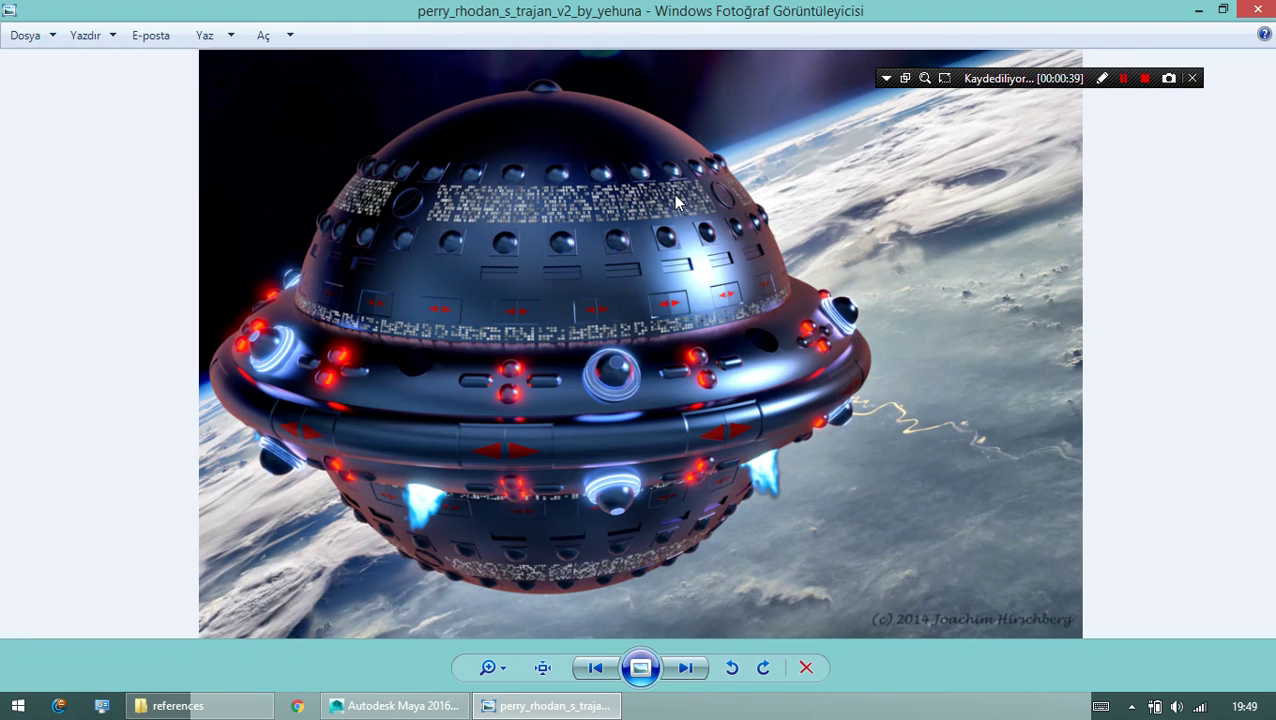
pyautogui.scroll(1, 700, 215)
pyautogui.scroll(-1, 764, 243)
# Draw red freehand outlines around the saucer's dome and loop twice around its middle-band details.
pyautogui.click(1102, 78)
pyautogui.moveTo(297, 290)
pyautogui.mouseDown()
pyautogui.moveTo(802, 366)
pyautogui.moveTo(293, 245)
pyautogui.mouseUp()
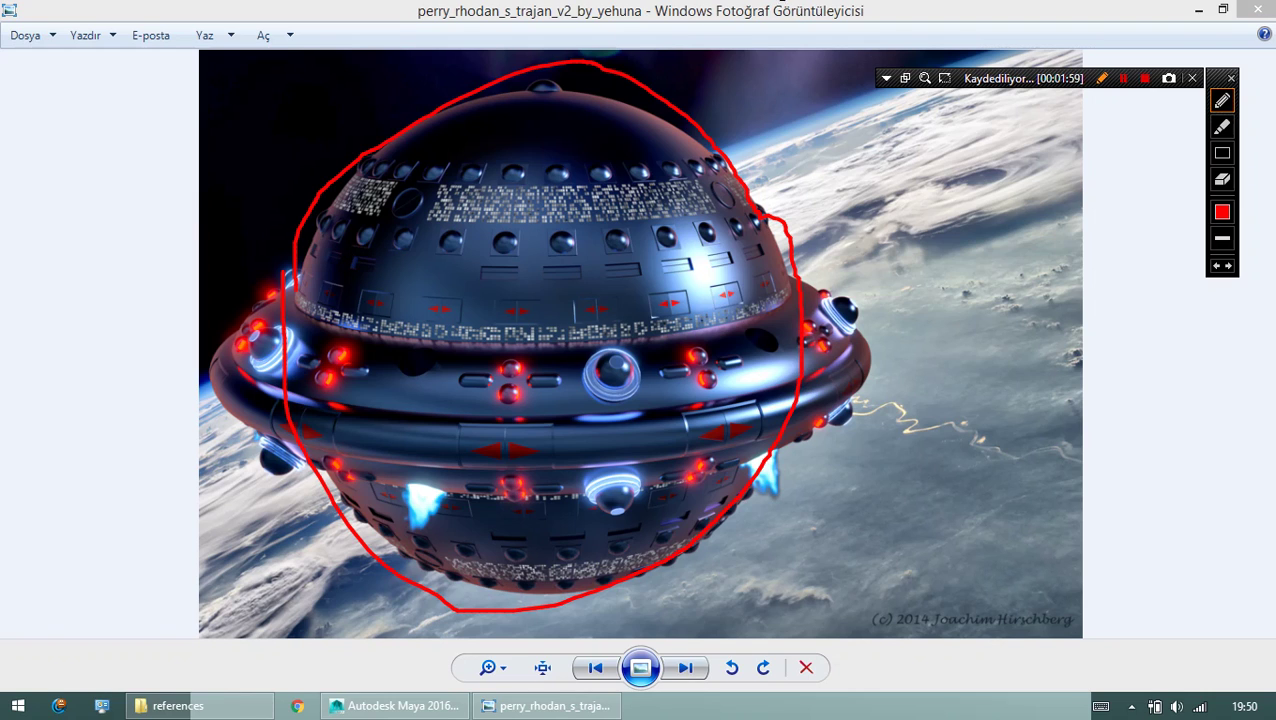
pyautogui.moveTo(448, 314); pyautogui.dragTo(525, 305)
pyautogui.moveTo(503, 437); pyautogui.dragTo(480, 348)
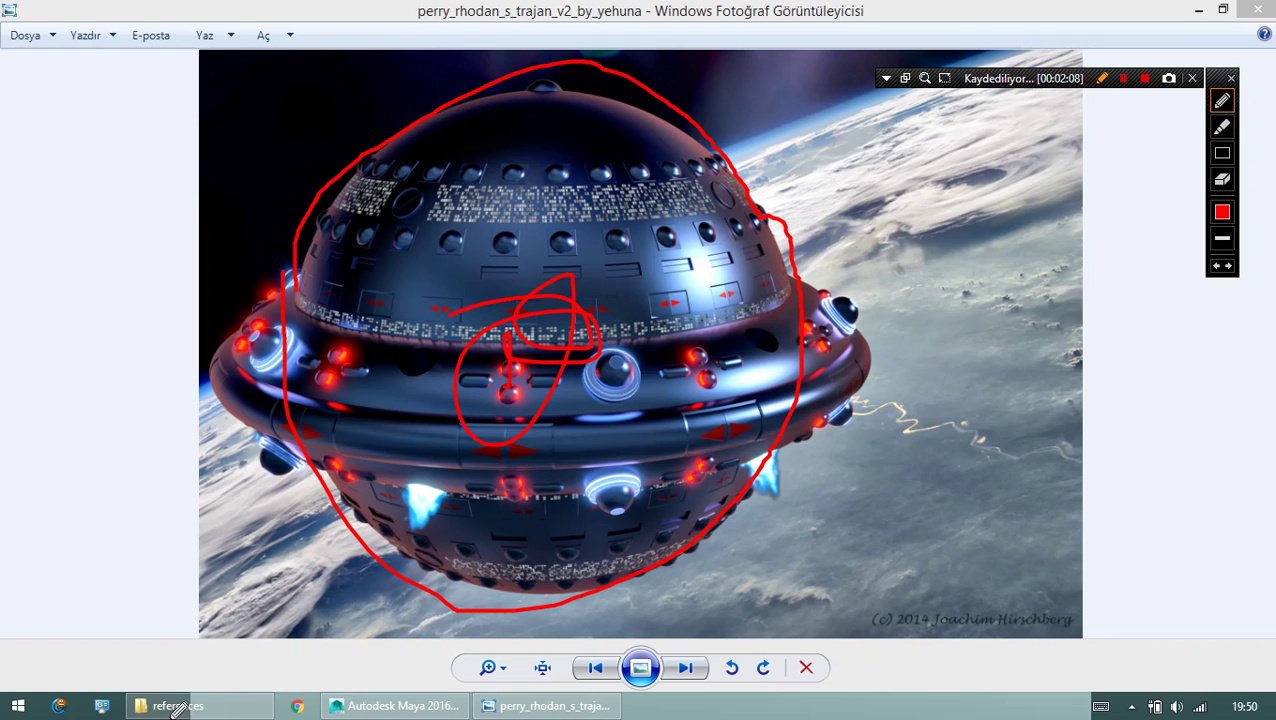
# Turn off the pencil tool to wipe the red annotations from the reference image.
pyautogui.click(1102, 78)
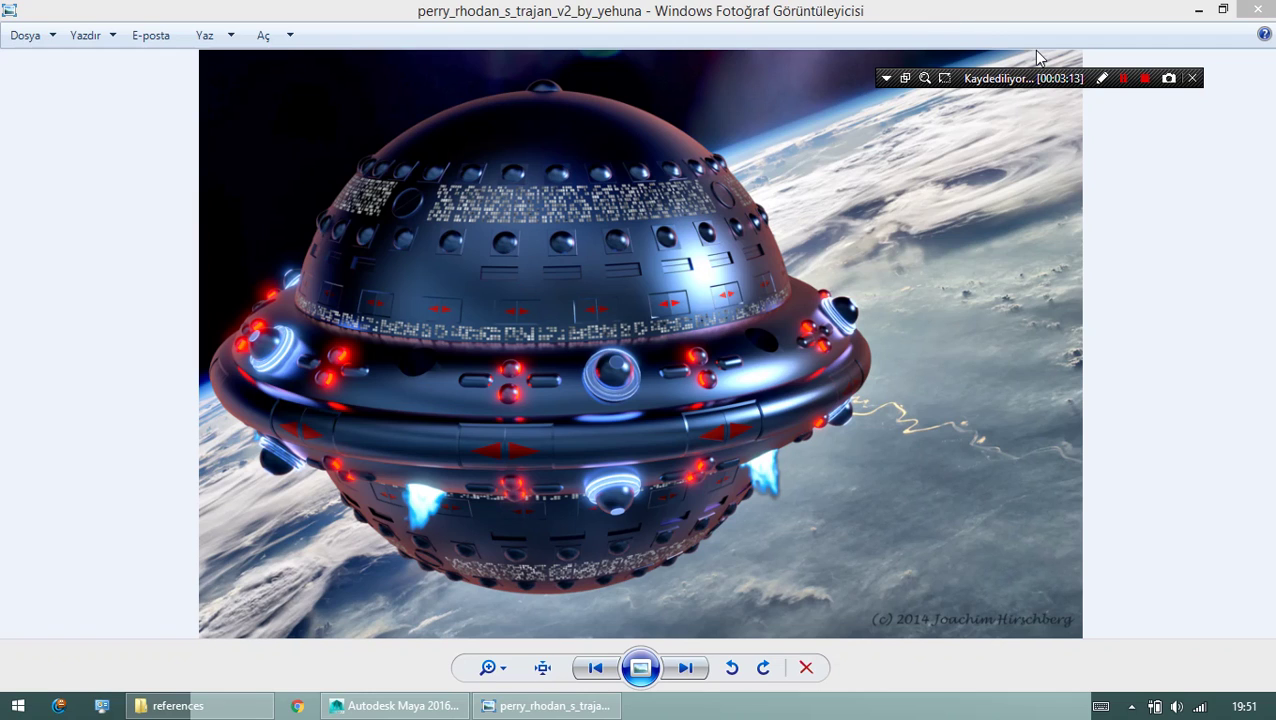
pyautogui.click(1104, 78)
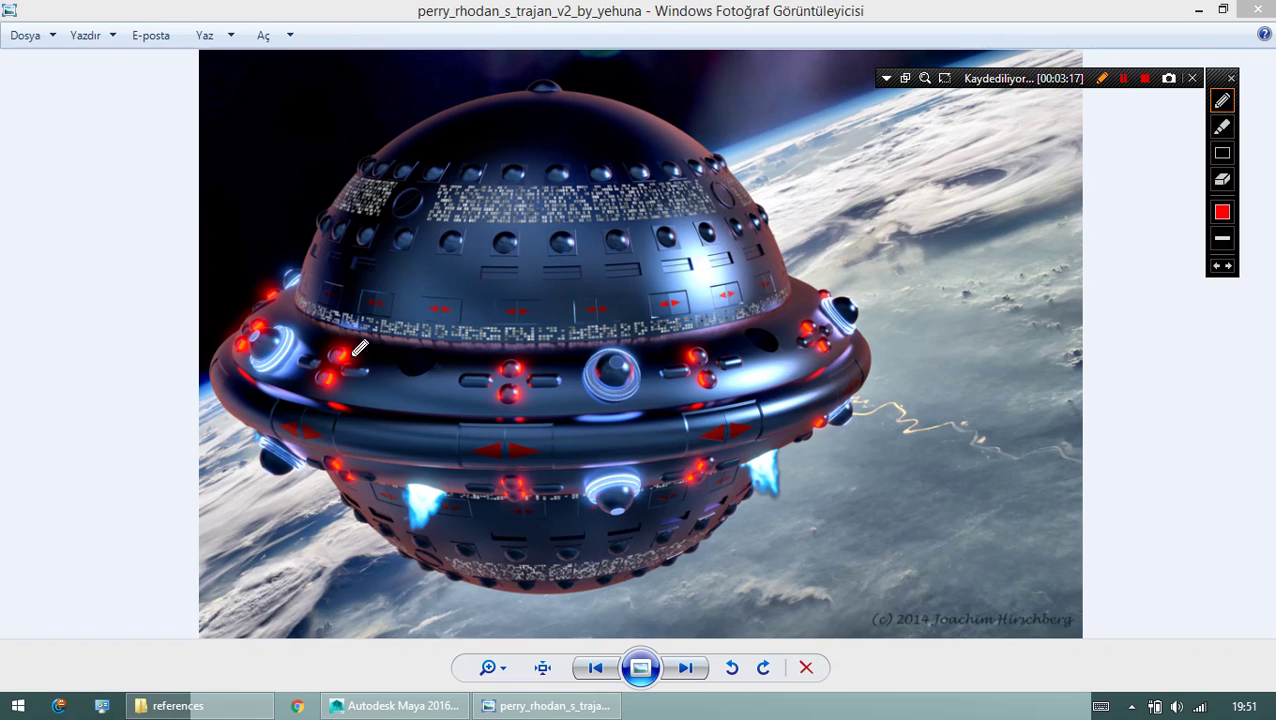
pyautogui.moveTo(238, 383)
pyautogui.mouseDown()
pyautogui.moveTo(770, 403)
pyautogui.moveTo(808, 270)
pyautogui.moveTo(788, 263)
pyautogui.mouseUp()
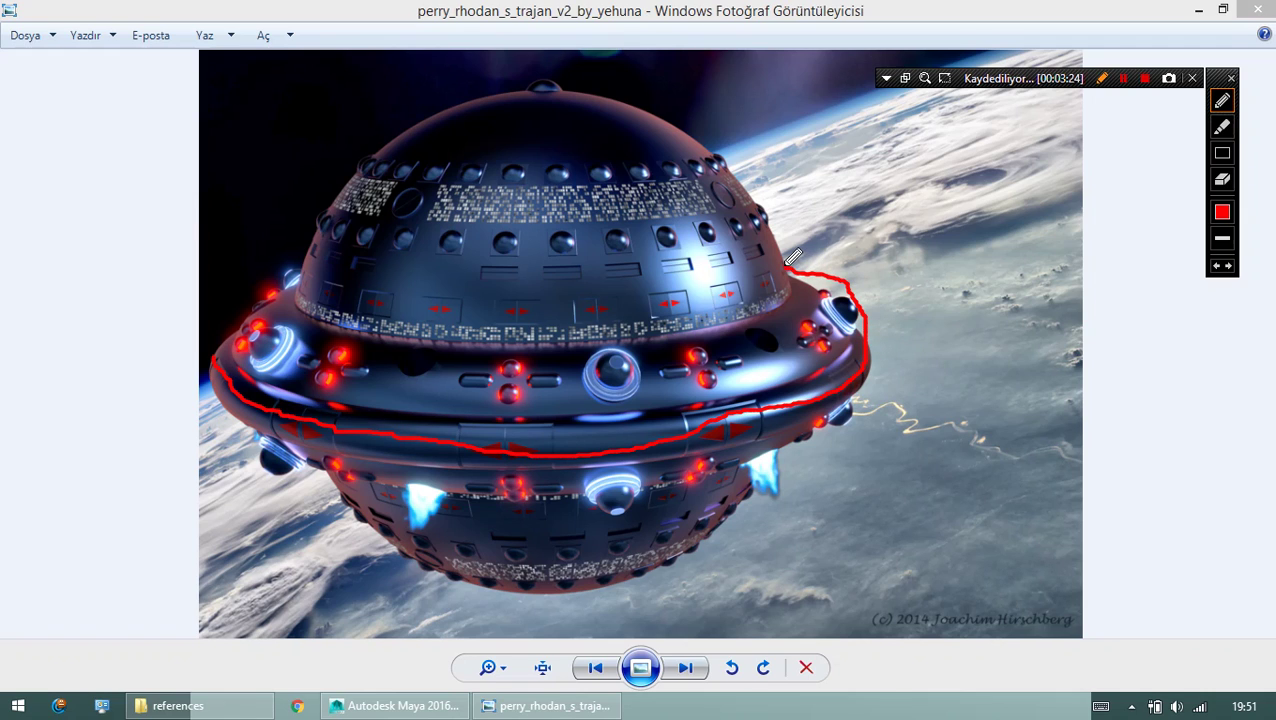
pyautogui.moveTo(220, 345)
pyautogui.mouseDown()
pyautogui.moveTo(262, 290)
pyautogui.moveTo(287, 284)
pyautogui.mouseUp()
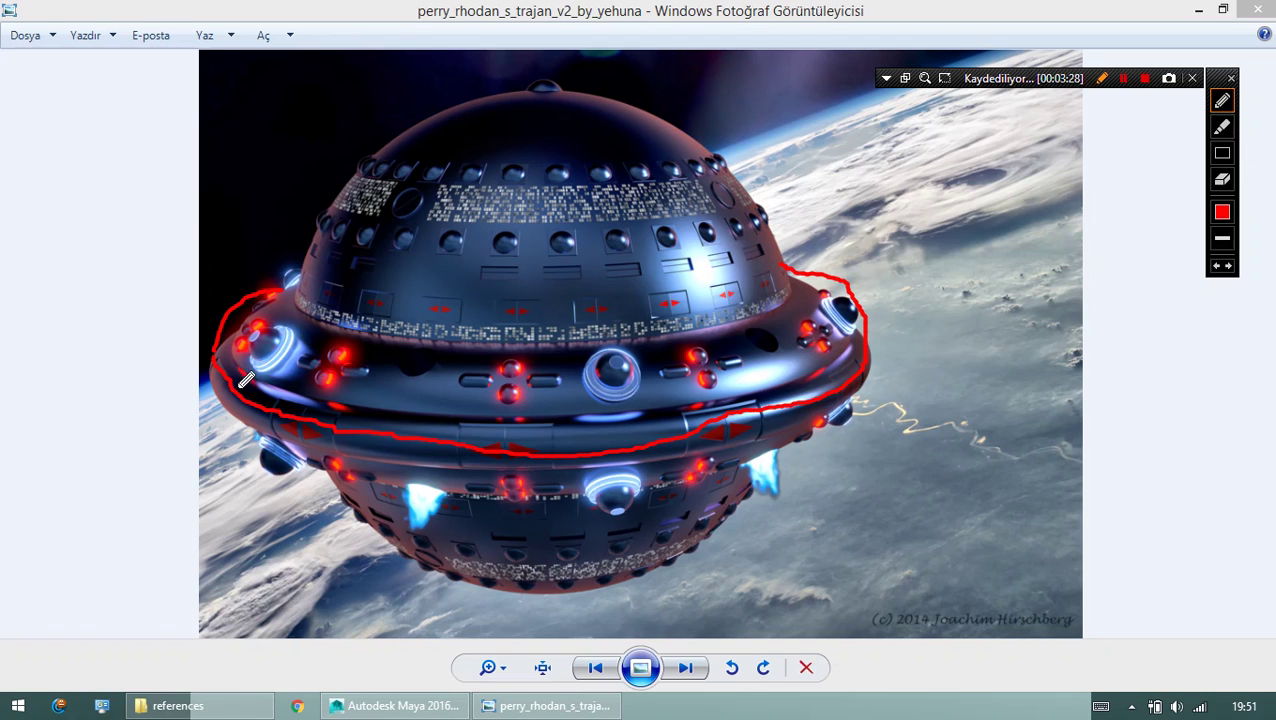
pyautogui.moveTo(245, 380)
pyautogui.mouseDown()
pyautogui.moveTo(300, 280)
pyautogui.moveTo(435, 370)
pyautogui.moveTo(630, 200)
pyautogui.moveTo(805, 338)
pyautogui.moveTo(838, 318)
pyautogui.mouseUp()
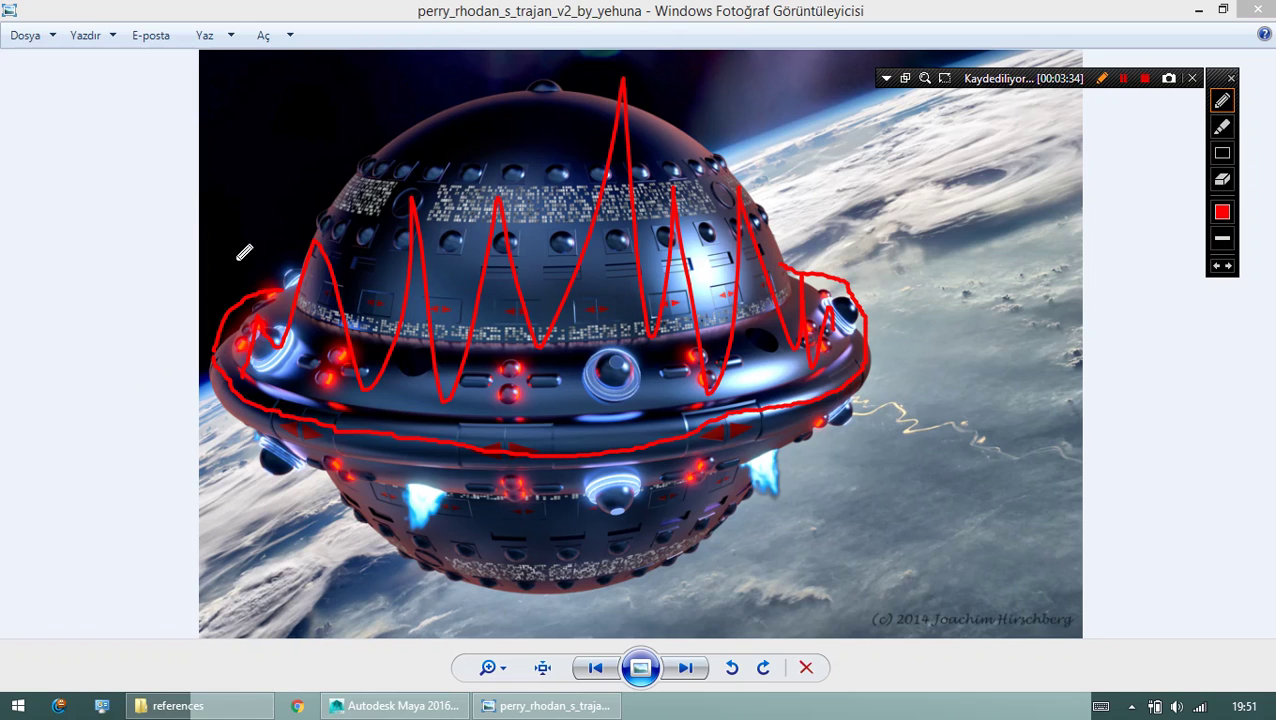
pyautogui.moveTo(225, 298); pyautogui.dragTo(845, 272)
pyautogui.moveTo(245, 392)
pyautogui.mouseDown()
pyautogui.moveTo(862, 442)
pyautogui.moveTo(912, 488)
pyautogui.mouseUp()
pyautogui.moveTo(790, 490); pyautogui.dragTo(868, 450)
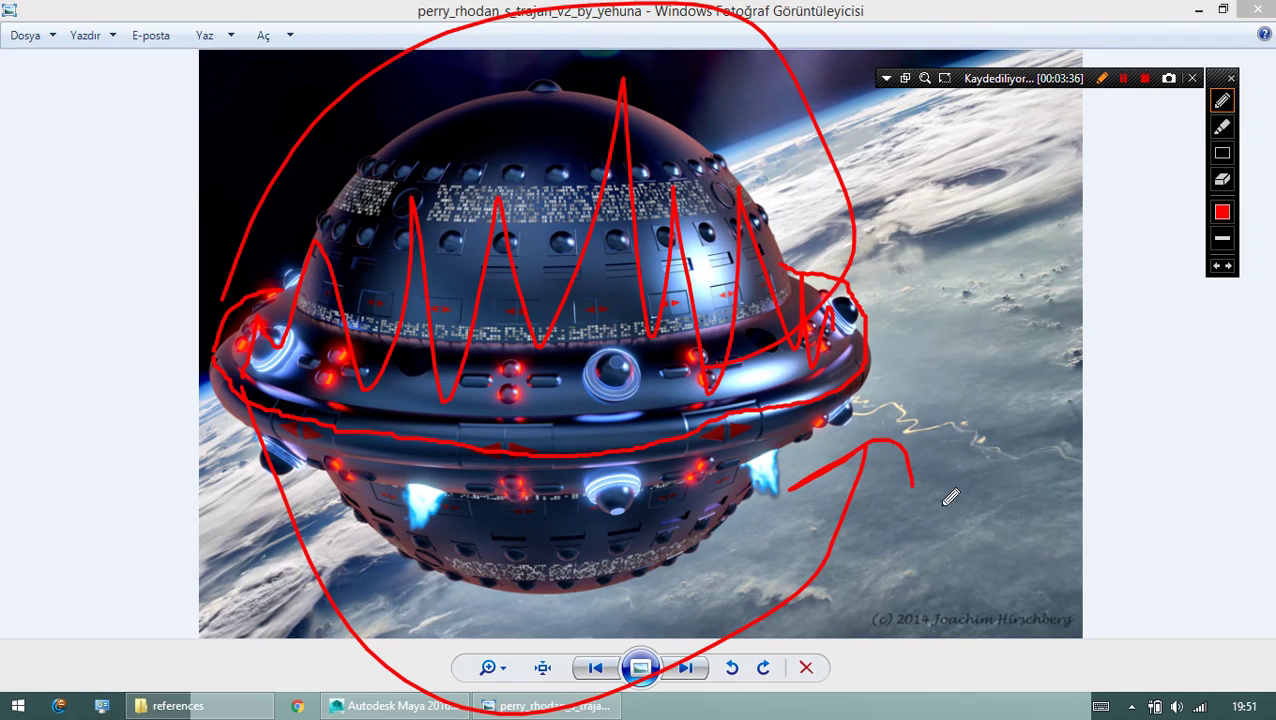
pyautogui.moveTo(912, 488); pyautogui.dragTo(937, 505)
pyautogui.click(1102, 78)
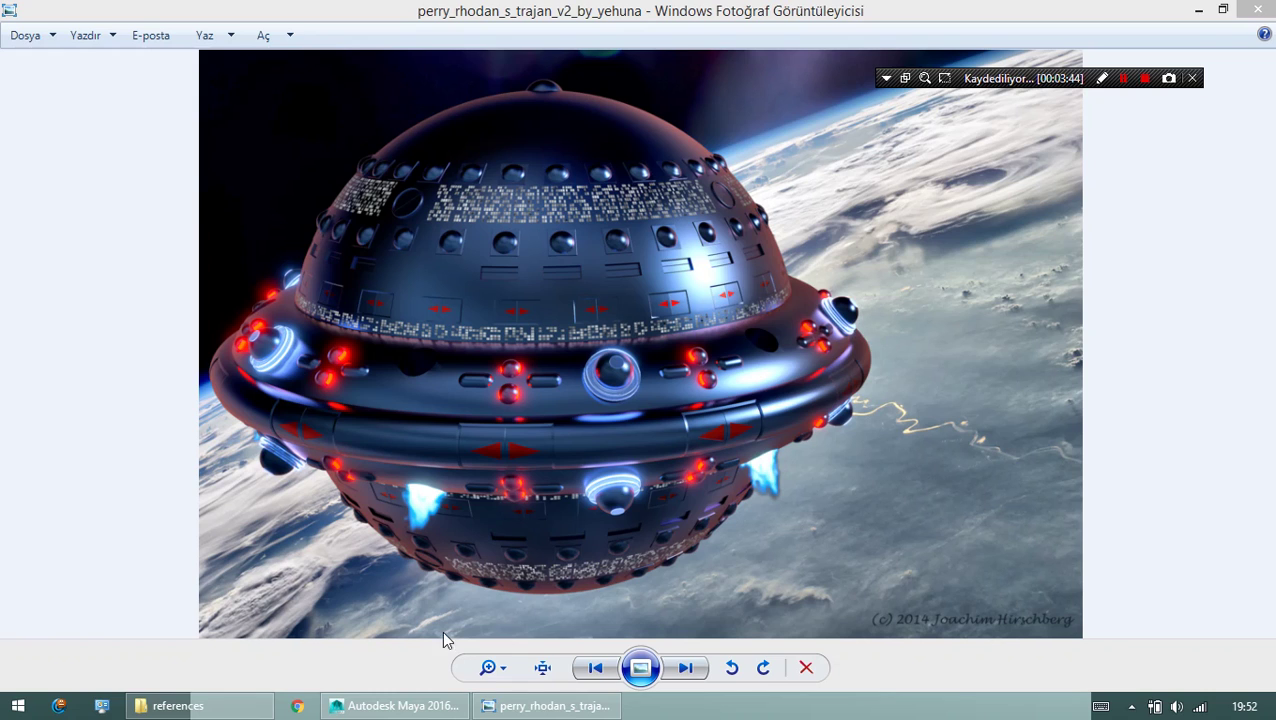
# Back in Maya, create a polygon sphere at the grid centre.
pyautogui.click(398, 705)
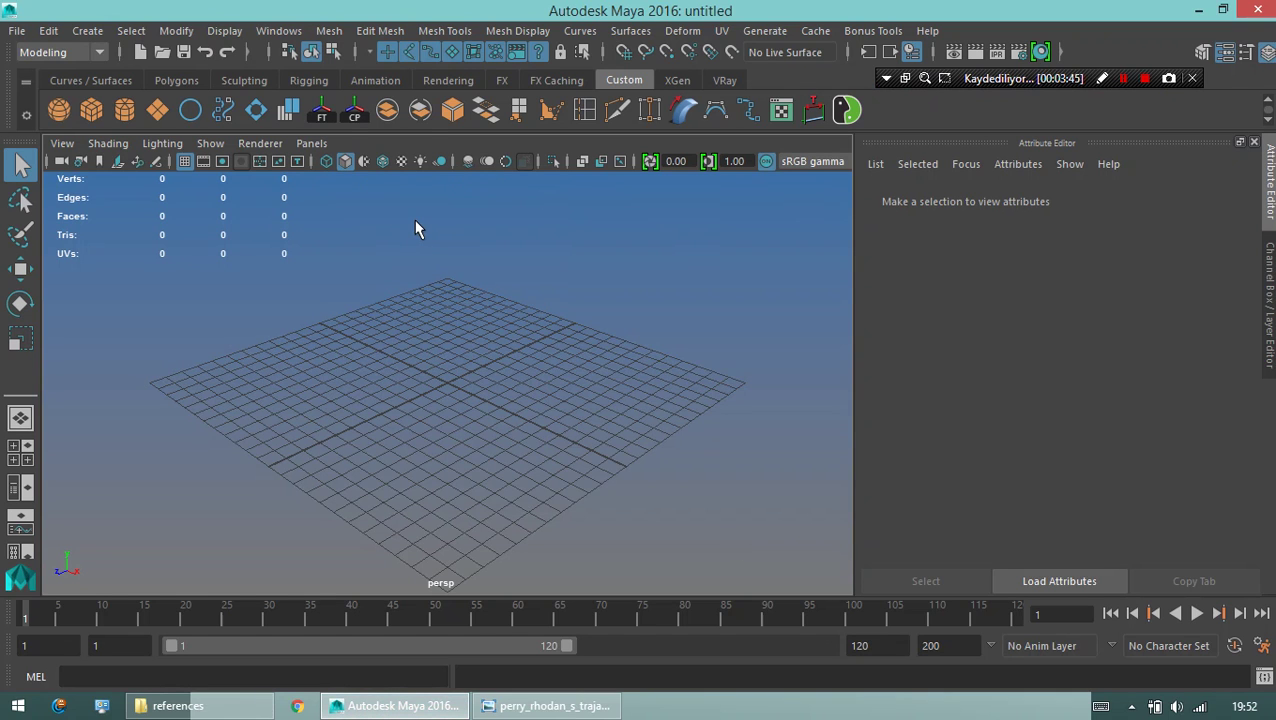
pyautogui.moveTo(396, 398)
pyautogui.keyDown('alt'); pyautogui.mouseDown()
pyautogui.moveTo(455, 417)
pyautogui.moveTo(410, 359)
pyautogui.mouseUp(); pyautogui.keyUp('alt')
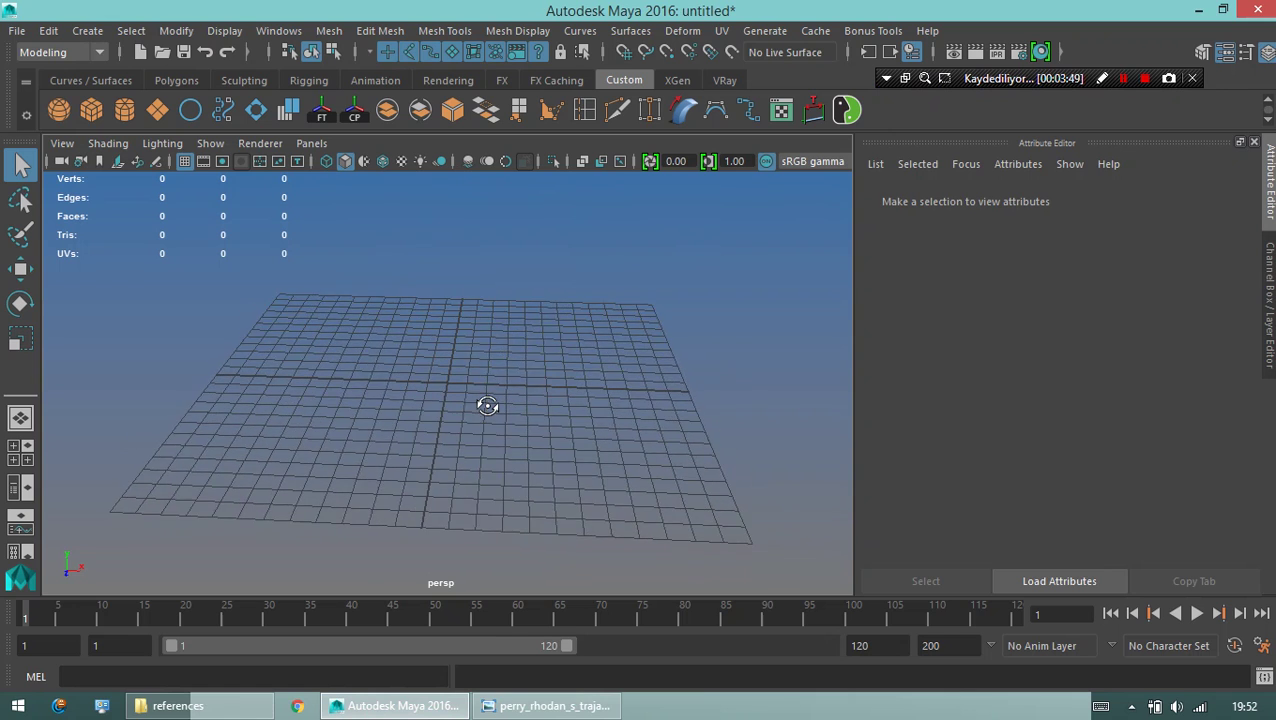
pyautogui.click(66, 114)
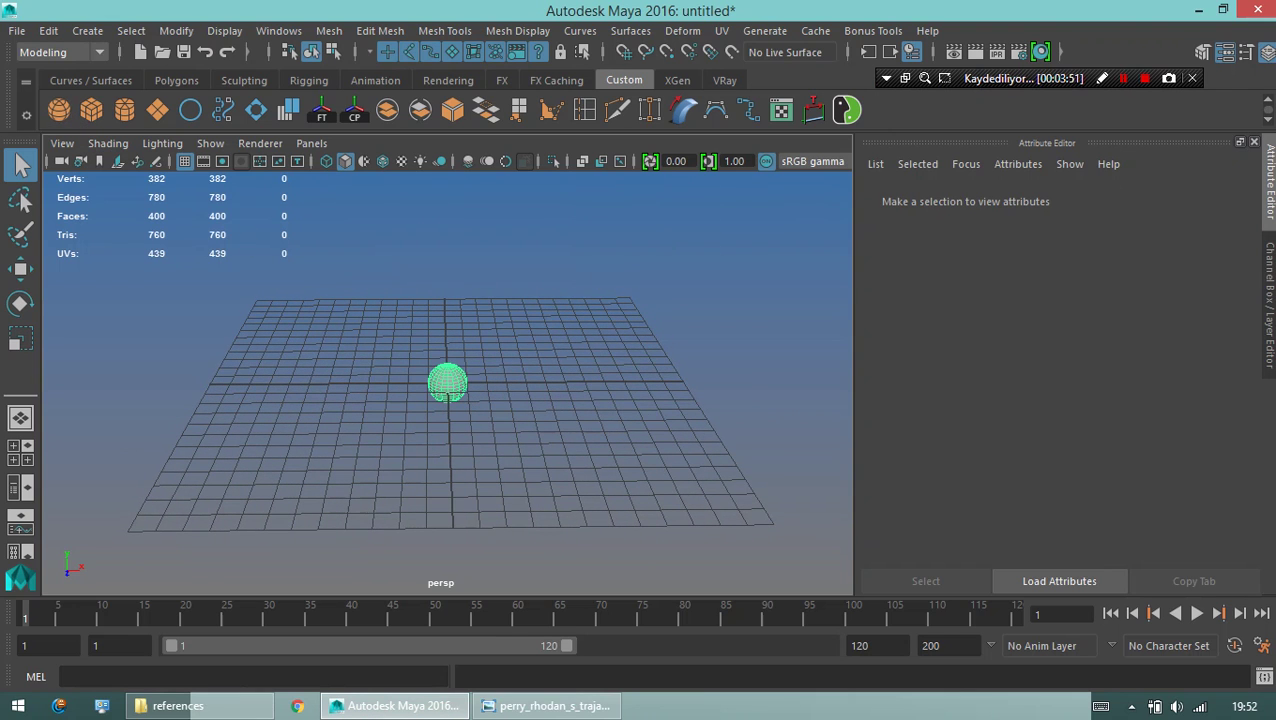
pyautogui.hotkey('ctrl', 'a')
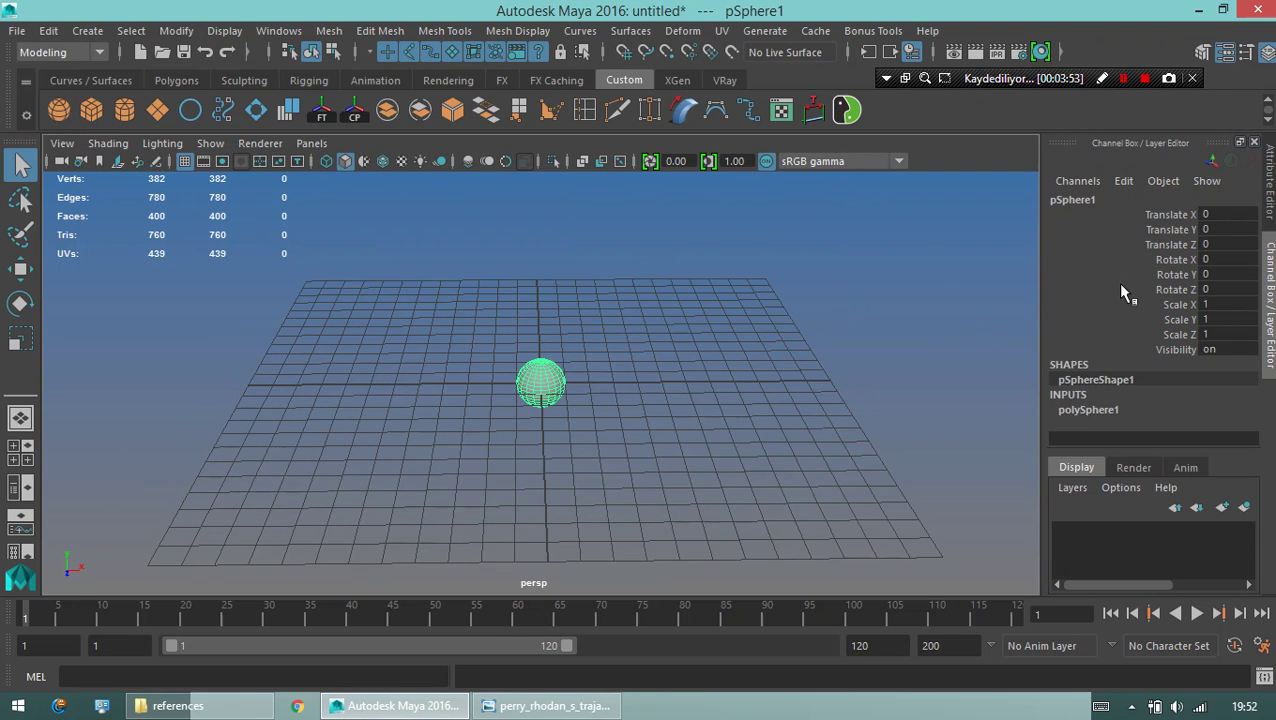
# Set the sphere's Scale X, Y and Z to 30, then return to the reference image.
pyautogui.click(1102, 411)
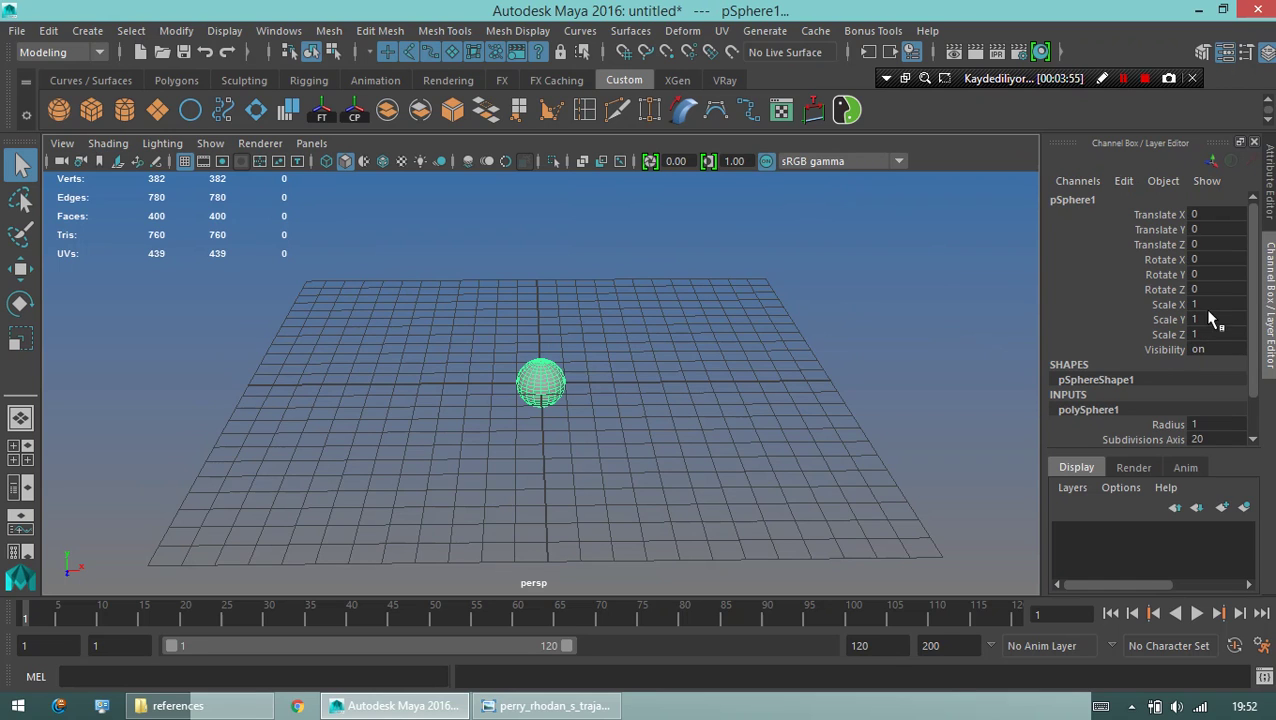
pyautogui.moveTo(1205, 304); pyautogui.dragTo(1213, 336)
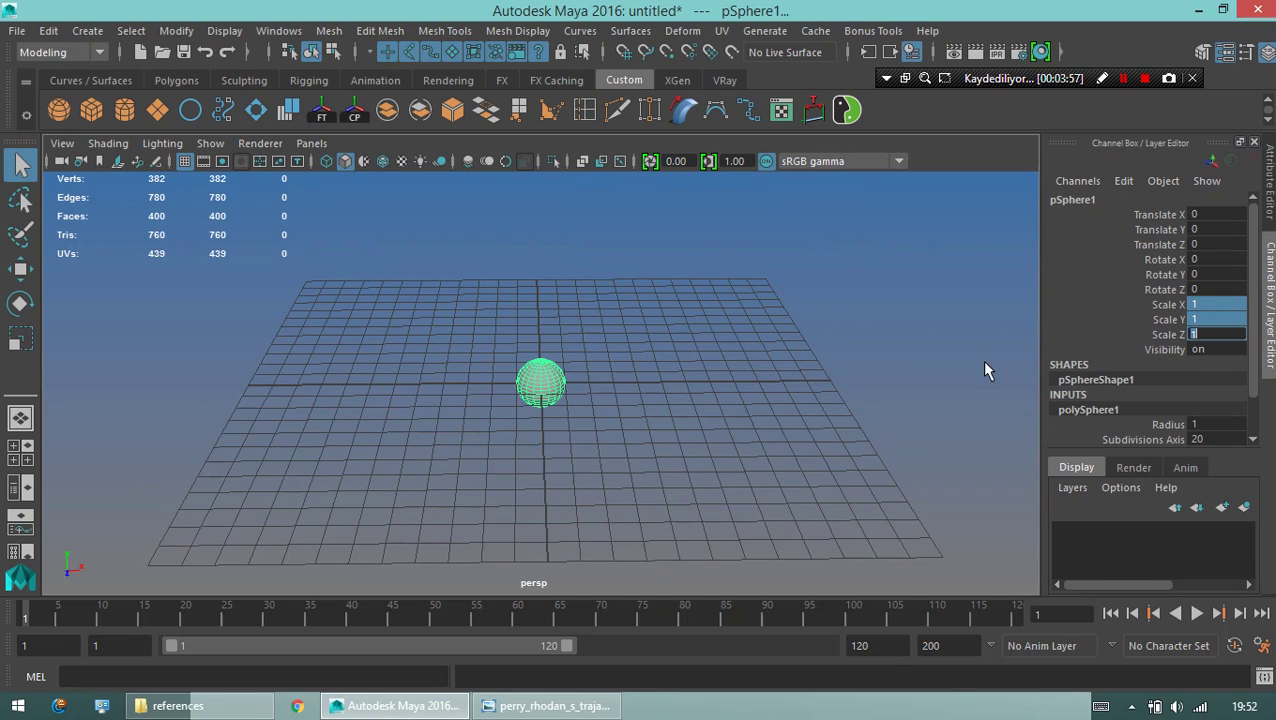
pyautogui.scroll(-5, 390, 364)
pyautogui.press('1')
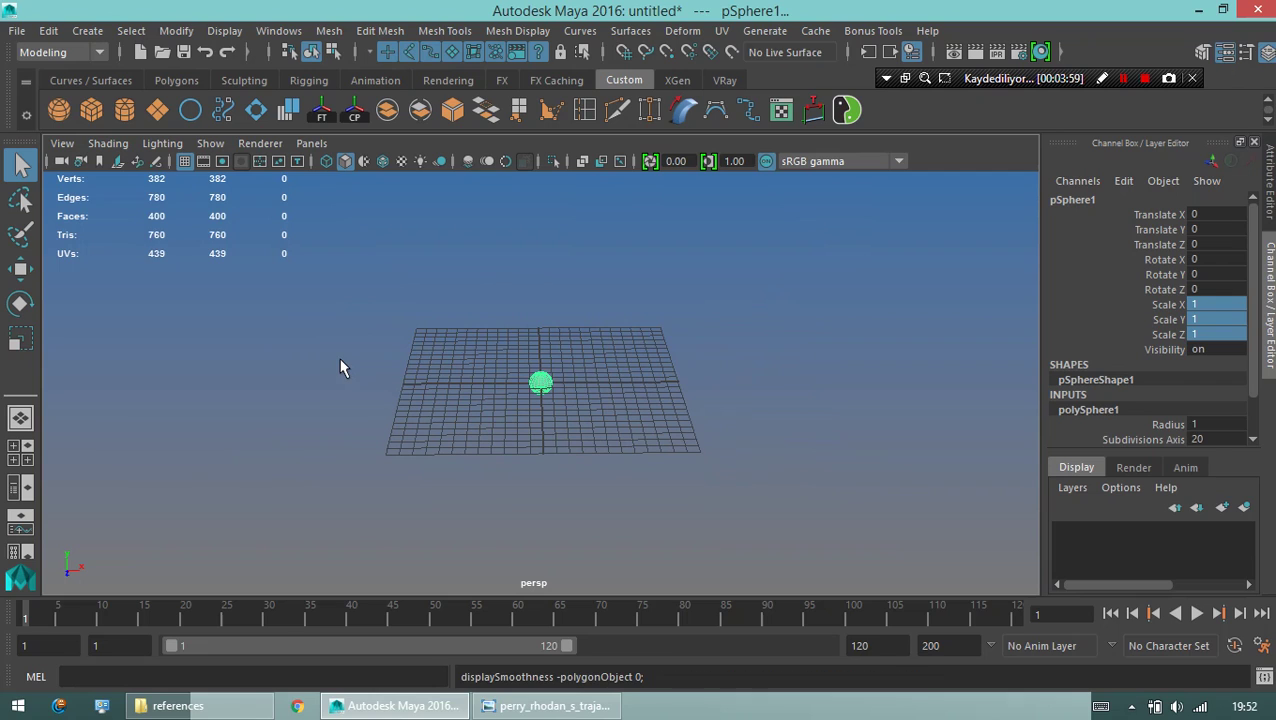
pyautogui.press('1')
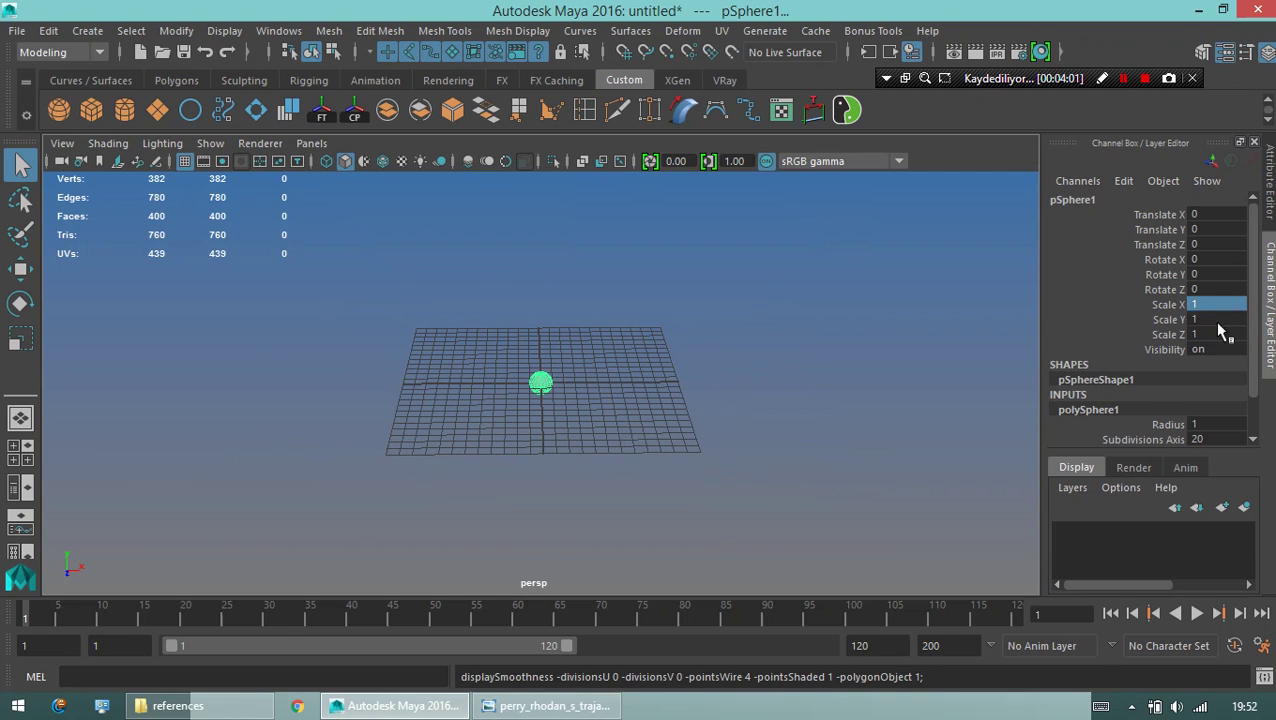
pyautogui.moveTo(1205, 304); pyautogui.dragTo(1218, 326)
pyautogui.click(1214, 334)
pyautogui.write('3')
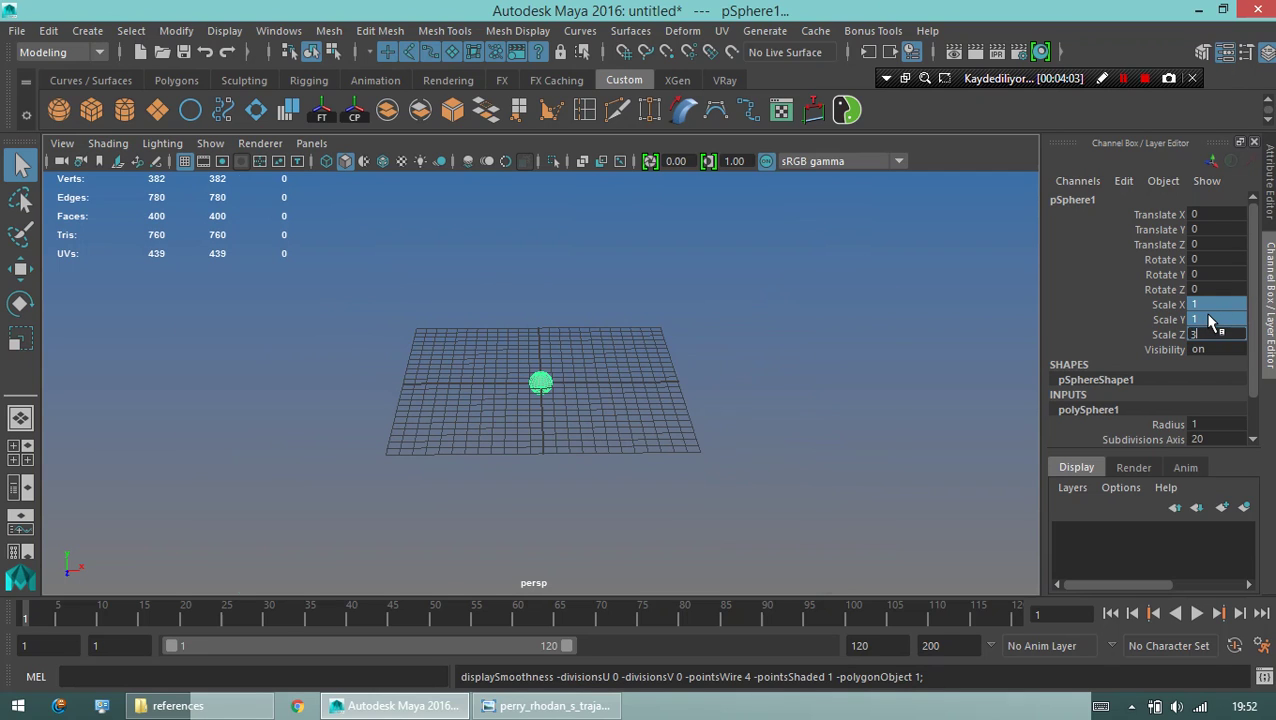
pyautogui.write('0')
pyautogui.press('Return')
pyautogui.press('f')
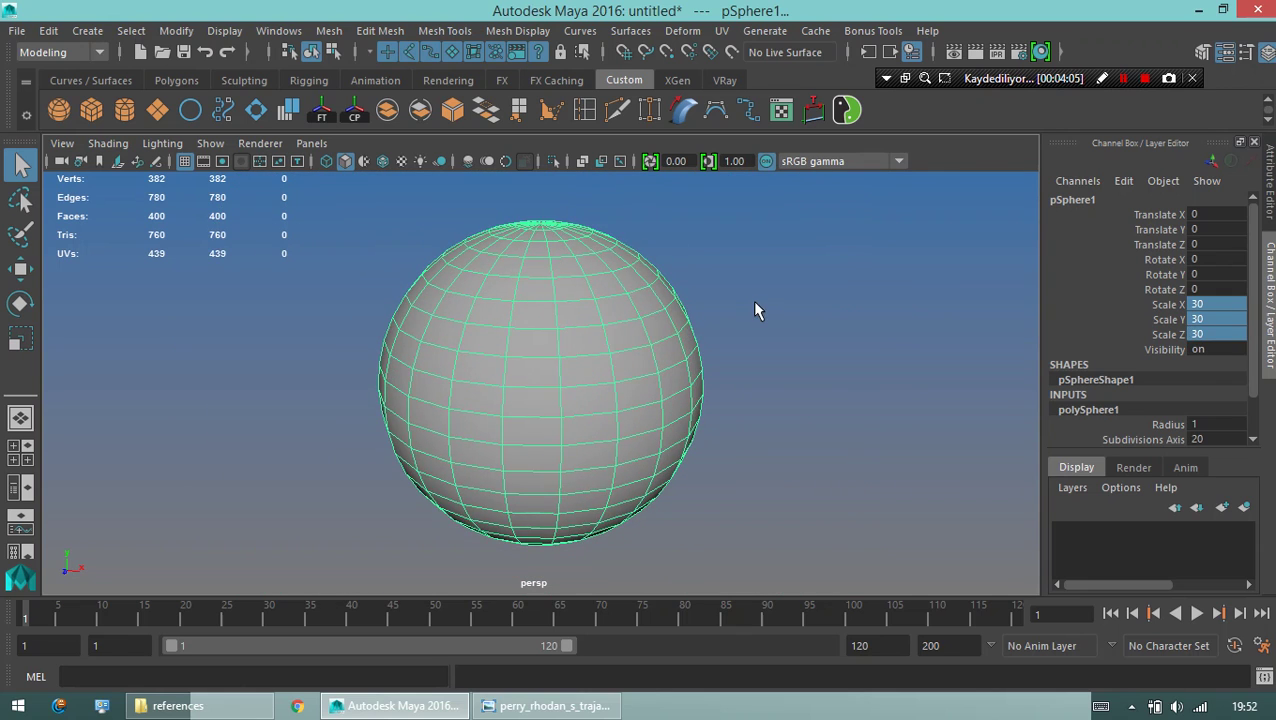
pyautogui.click(755, 310)
pyautogui.hotkey('alt', 'Tab')
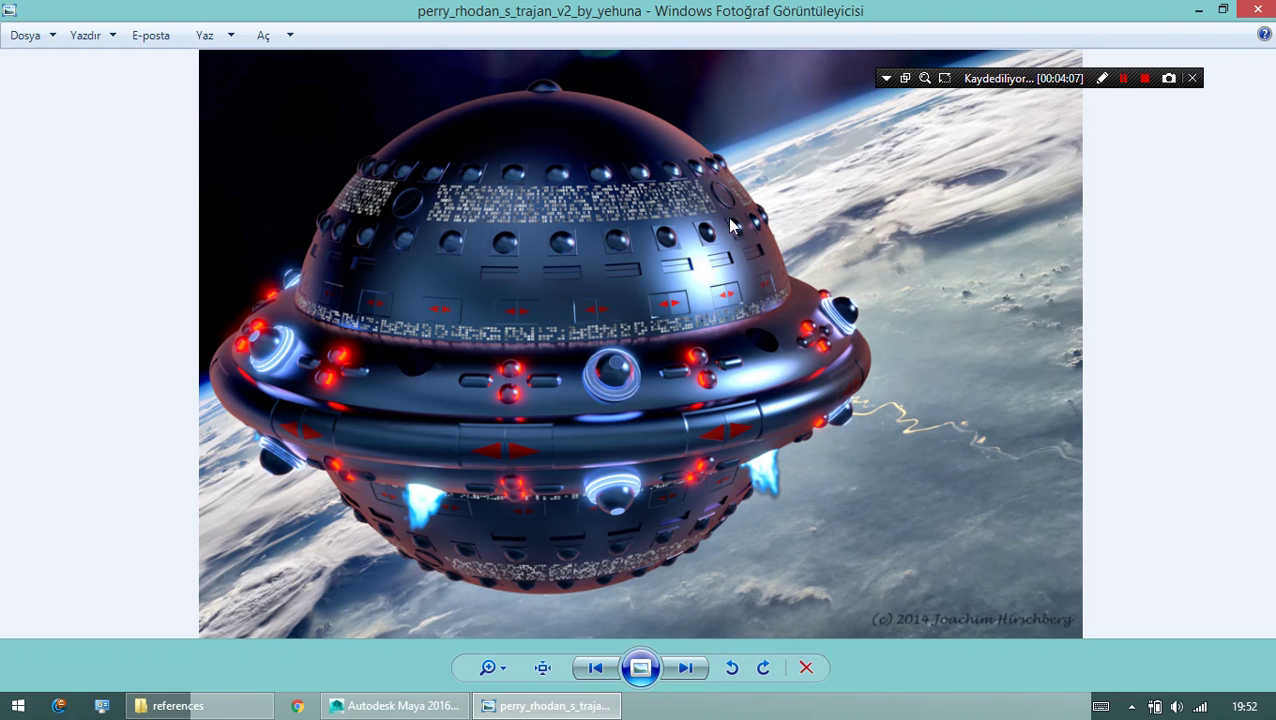
pyautogui.click(1102, 78)
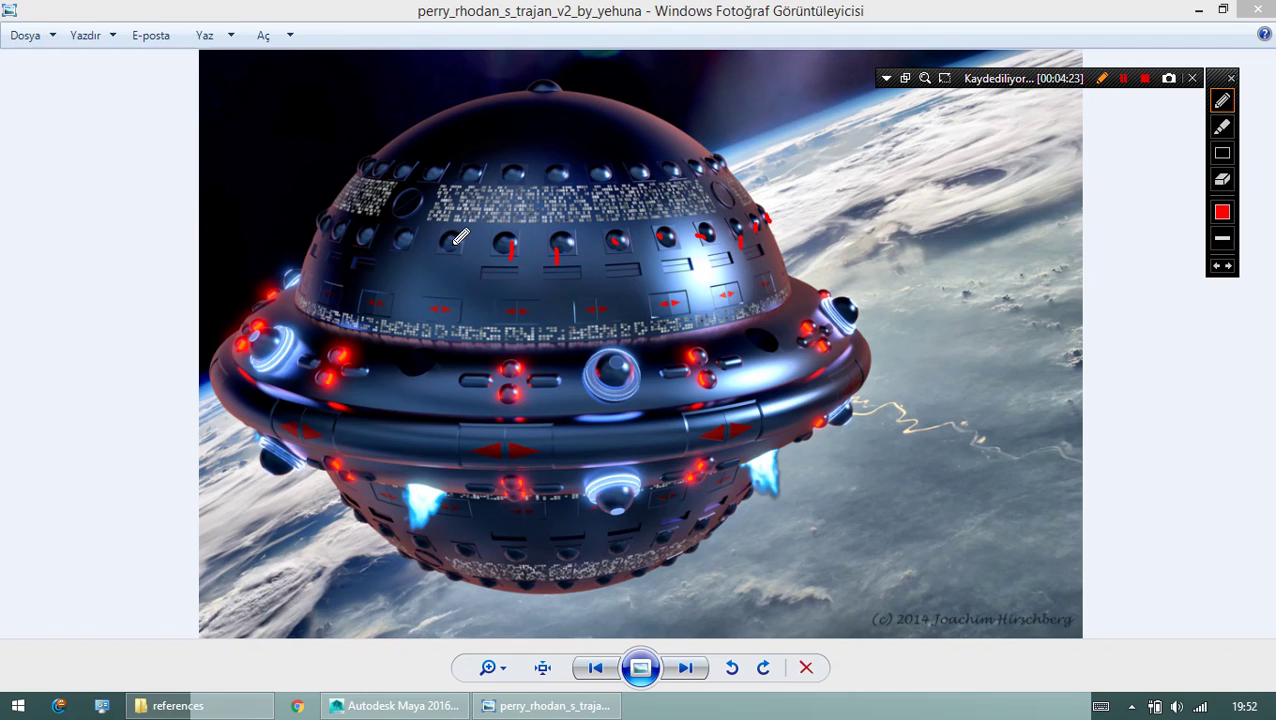
pyautogui.moveTo(450, 245)
pyautogui.mouseDown()
pyautogui.moveTo(400, 265)
pyautogui.moveTo(366, 247)
pyautogui.mouseUp()
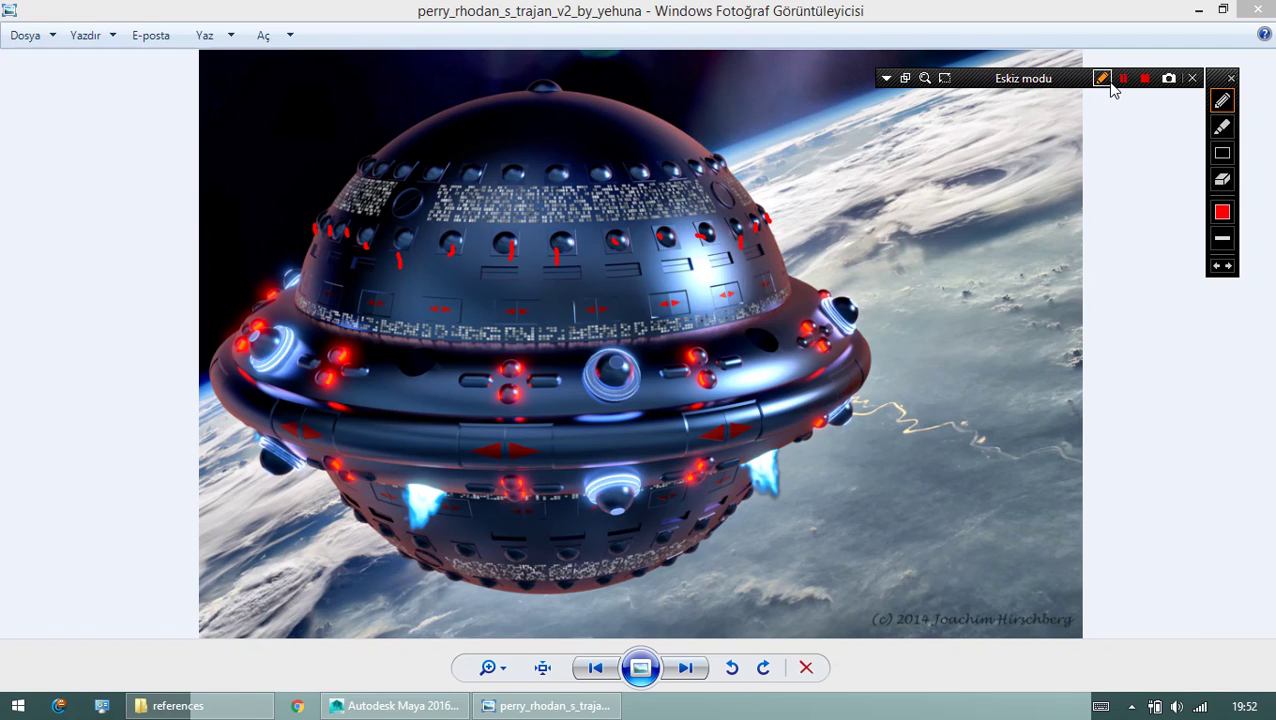
pyautogui.moveTo(225, 381)
pyautogui.mouseDown()
pyautogui.moveTo(714, 407)
pyautogui.moveTo(838, 372)
pyautogui.moveTo(866, 300)
pyautogui.moveTo(790, 272)
pyautogui.mouseUp()
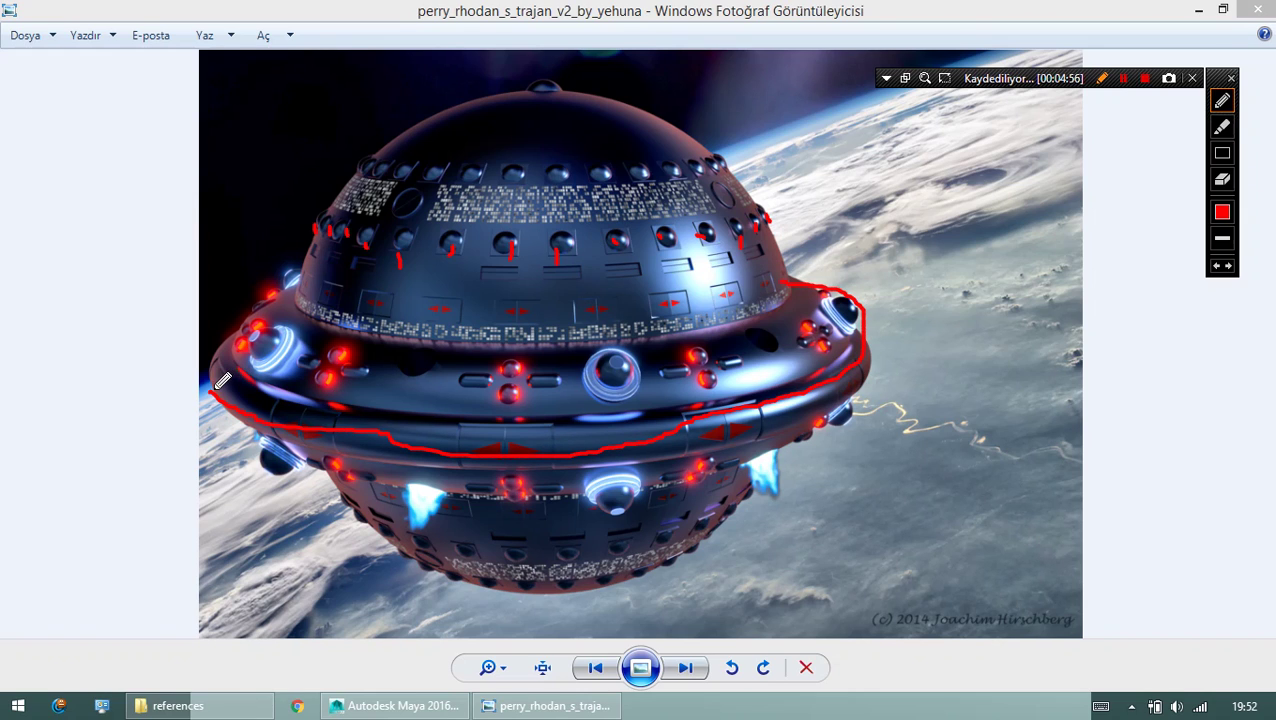
pyautogui.moveTo(222, 380)
pyautogui.mouseDown()
pyautogui.moveTo(212, 340)
pyautogui.moveTo(279, 292)
pyautogui.mouseUp()
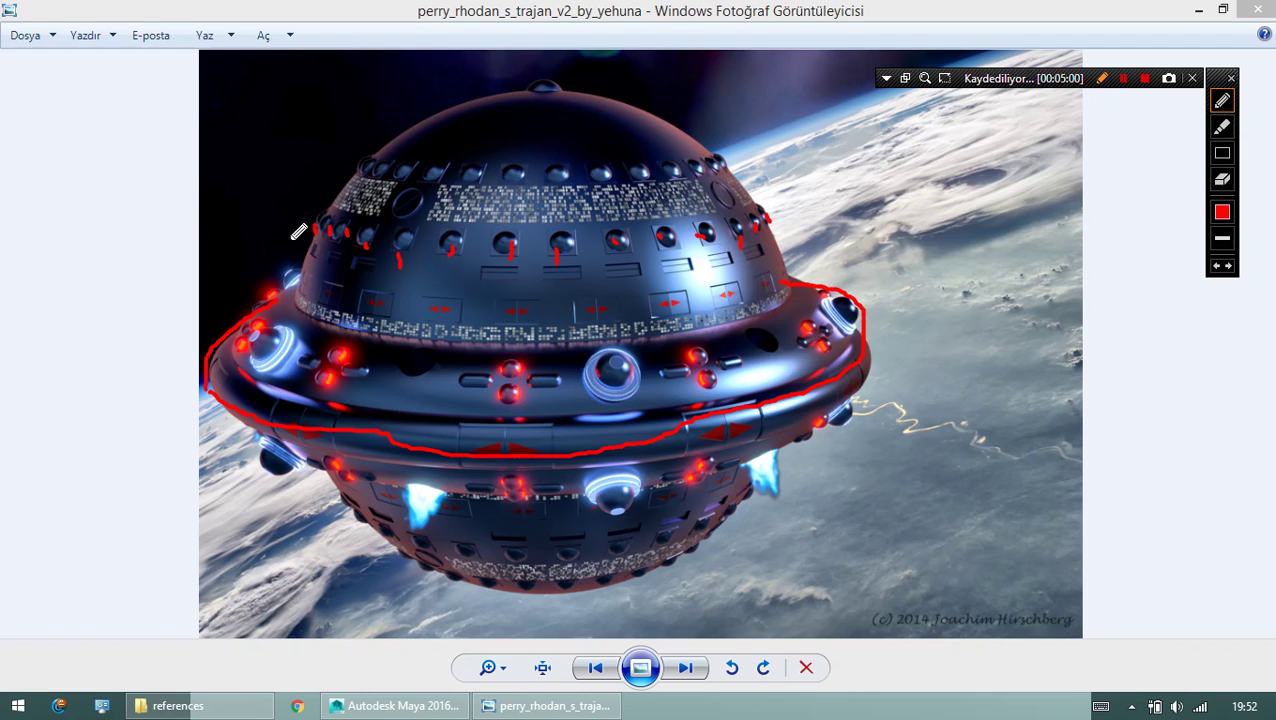
pyautogui.moveTo(318, 248)
pyautogui.mouseDown()
pyautogui.moveTo(662, 262)
pyautogui.moveTo(788, 212)
pyautogui.mouseUp()
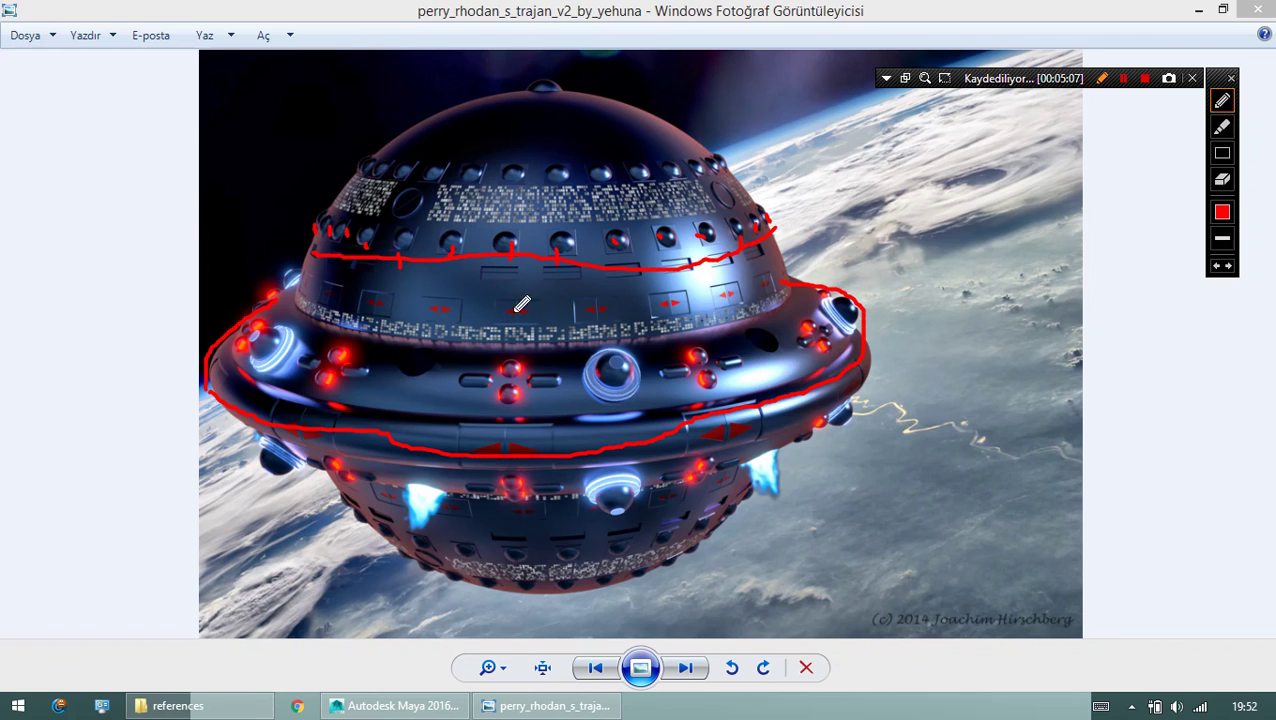
# Clear the markings, return to Maya, and select horizontal edge loops on the large sphere.
pyautogui.click(1101, 79)
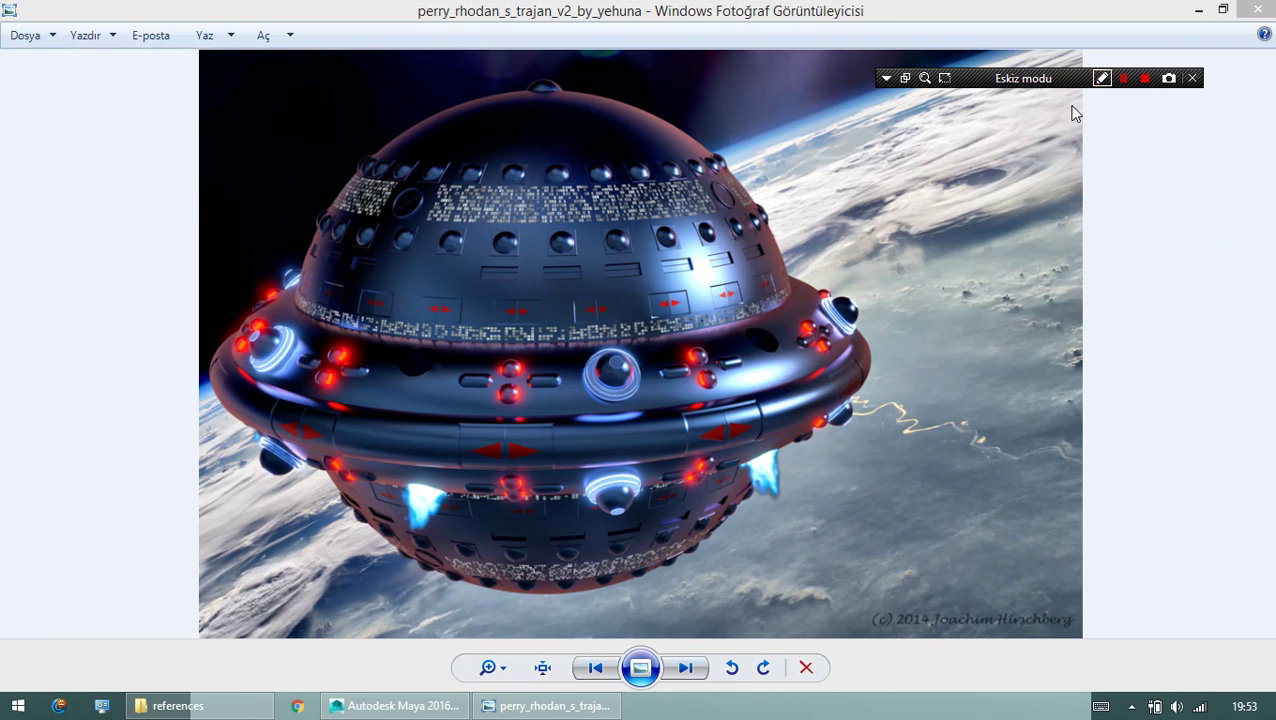
pyautogui.click(420, 706)
pyautogui.click(438, 316)
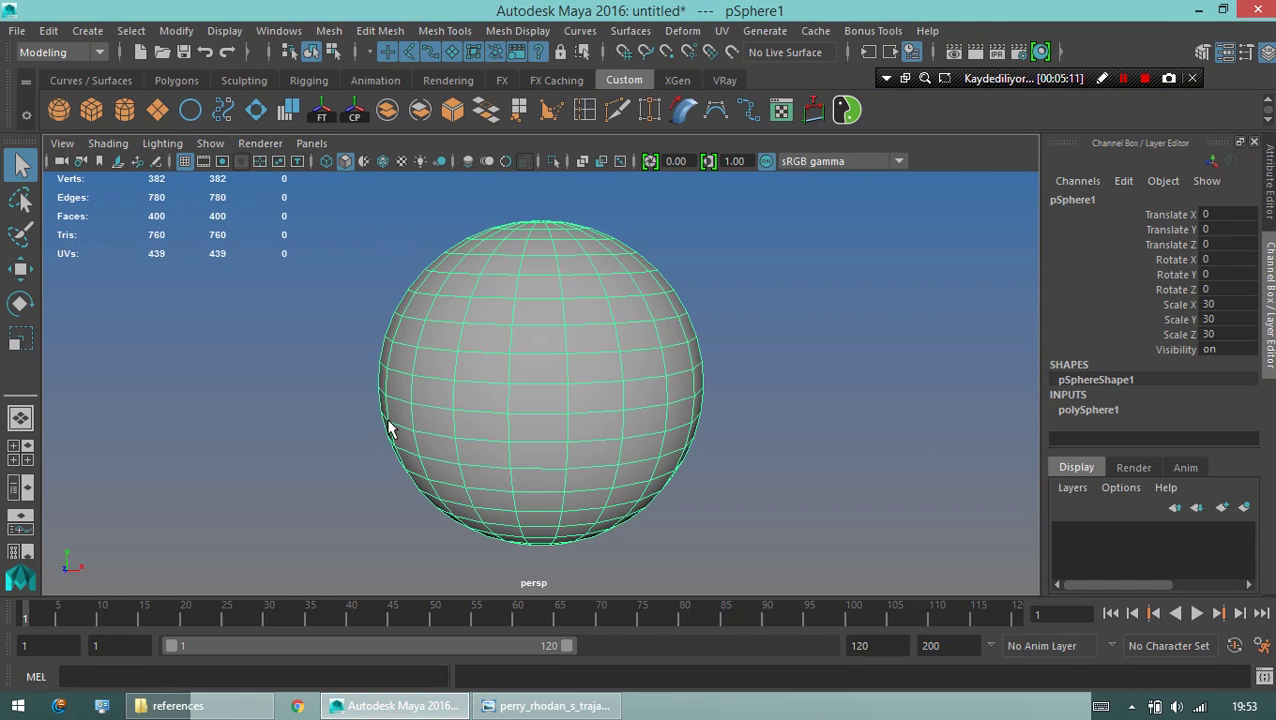
pyautogui.moveTo(410, 368); pyautogui.dragTo(422, 398, button='right')
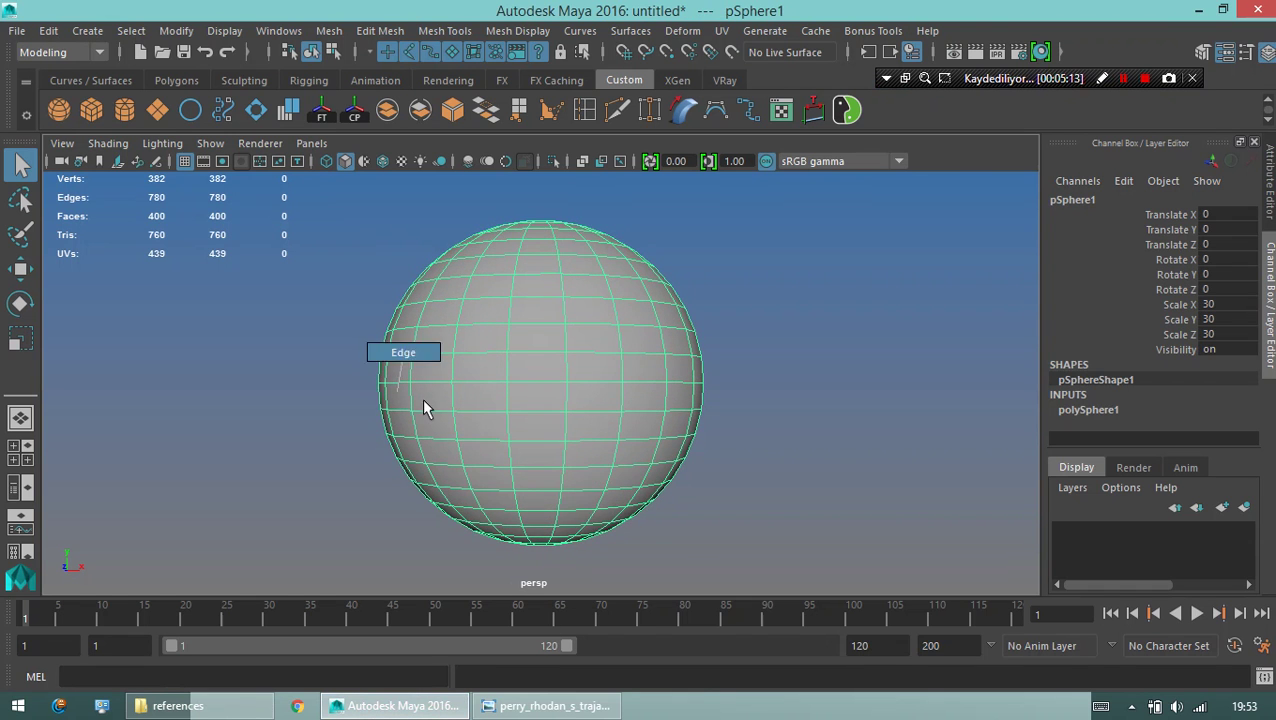
pyautogui.doubleClick(422, 384)
pyautogui.keyDown('shift'); pyautogui.click(440, 465); pyautogui.keyUp('shift')
pyautogui.keyDown('shift'); pyautogui.doubleClick(440, 465); pyautogui.keyUp('shift')
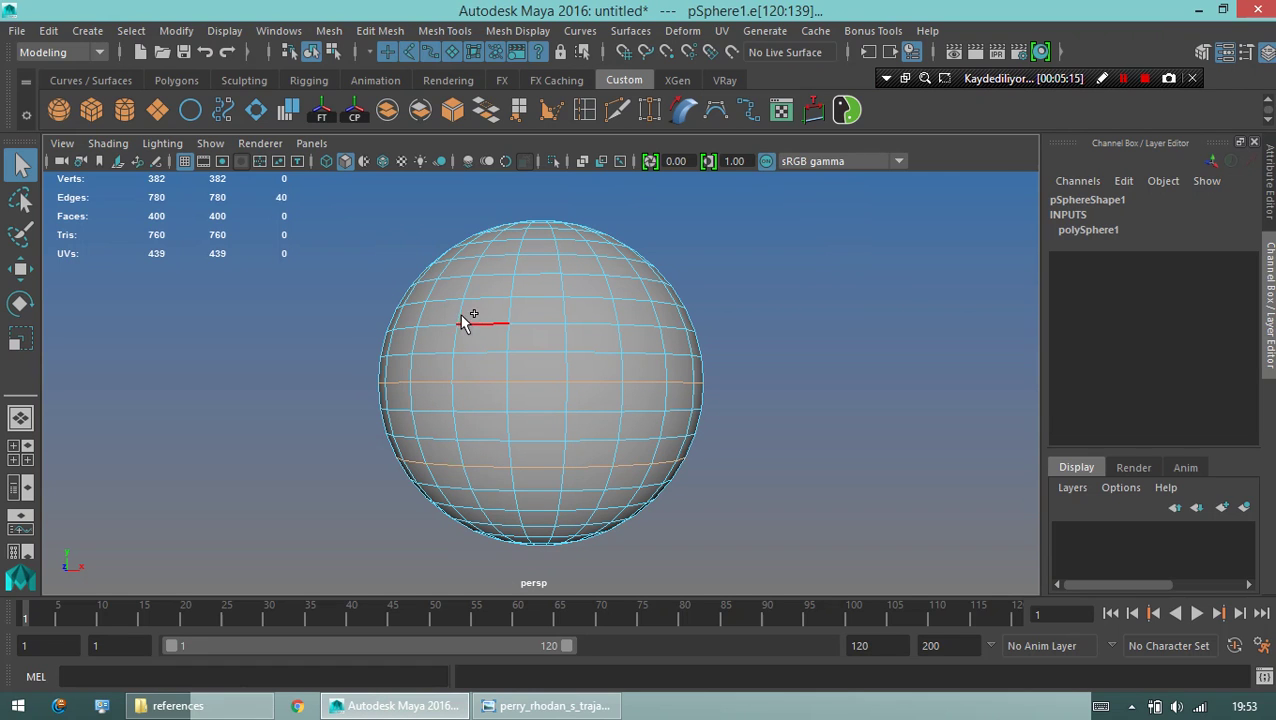
pyautogui.keyDown('shift'); pyautogui.doubleClick(441, 303); pyautogui.keyUp('shift')
# Select the sphere's top edge loop, compare with the reference, then clear the selection.
pyautogui.keyDown('alt'); pyautogui.moveTo(755, 404); pyautogui.dragTo(568, 390); pyautogui.keyUp('alt')
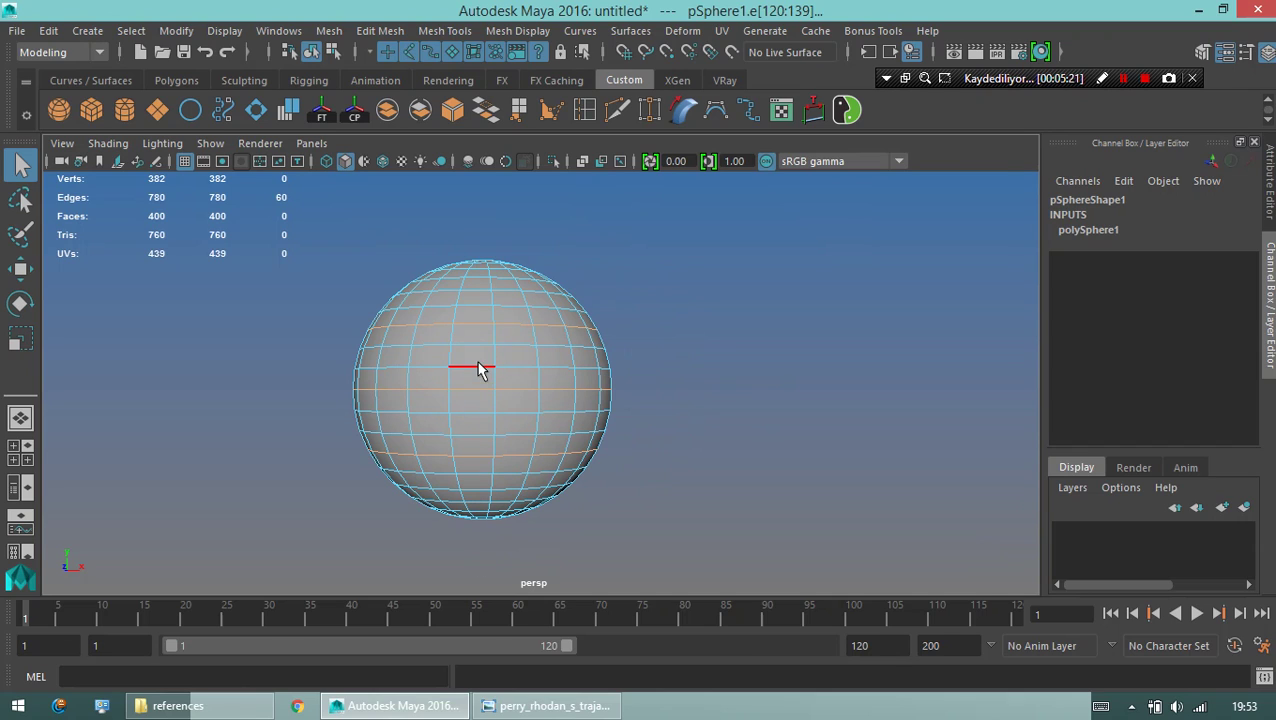
pyautogui.doubleClick(438, 320)
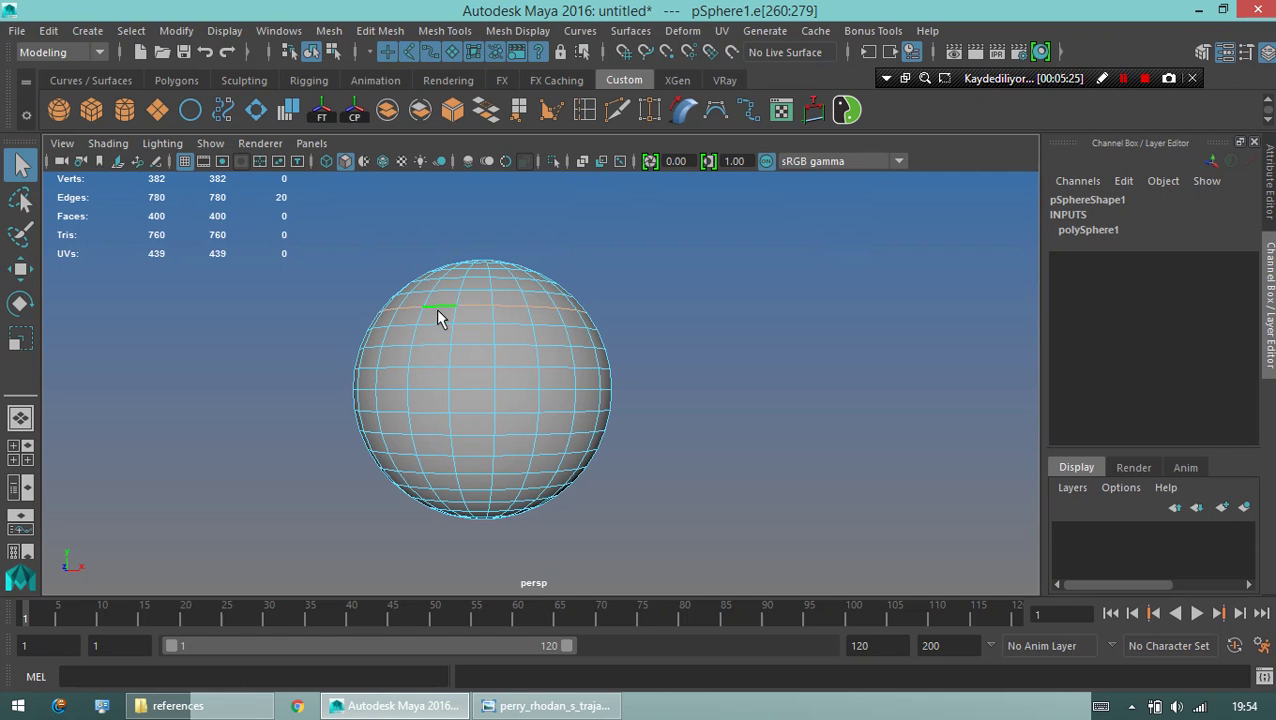
pyautogui.moveTo(487, 375)
pyautogui.keyDown('alt'); pyautogui.mouseDown()
pyautogui.moveTo(561, 404)
pyautogui.moveTo(521, 404)
pyautogui.moveTo(503, 420)
pyautogui.mouseUp(); pyautogui.keyUp('alt')
pyautogui.hotkey('alt', 'Tab')
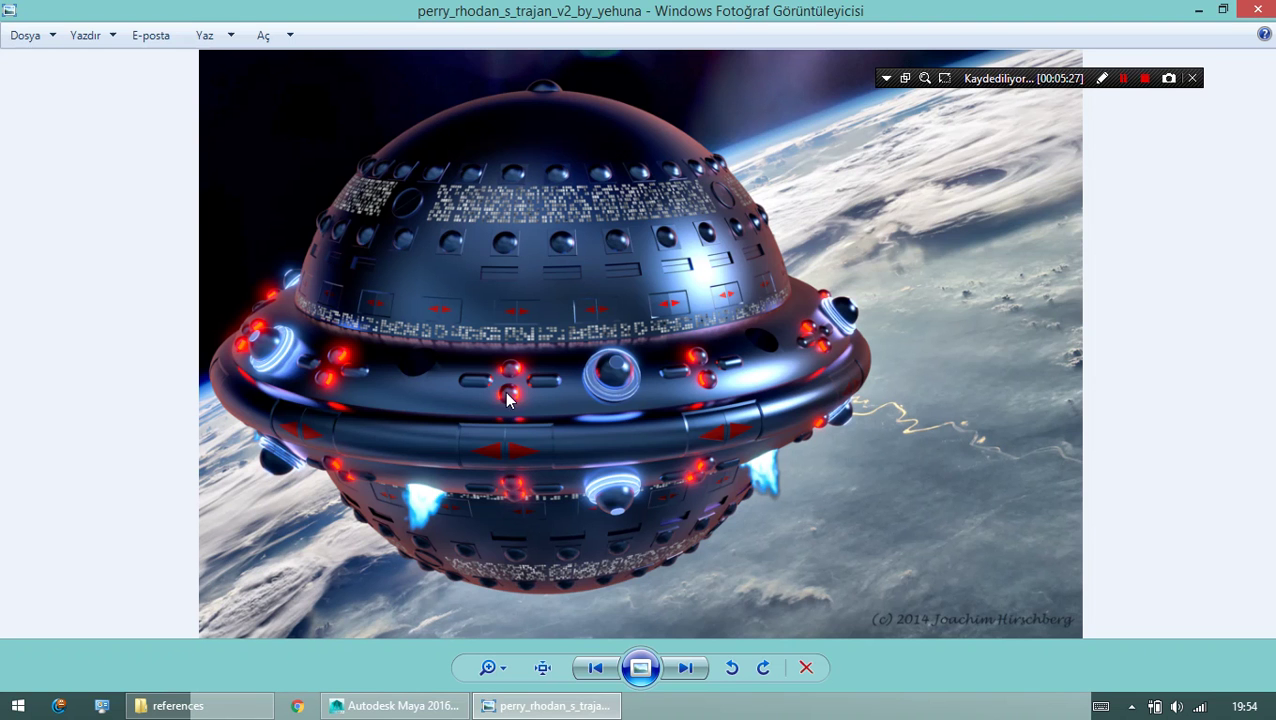
pyautogui.hotkey('alt', 'Tab')
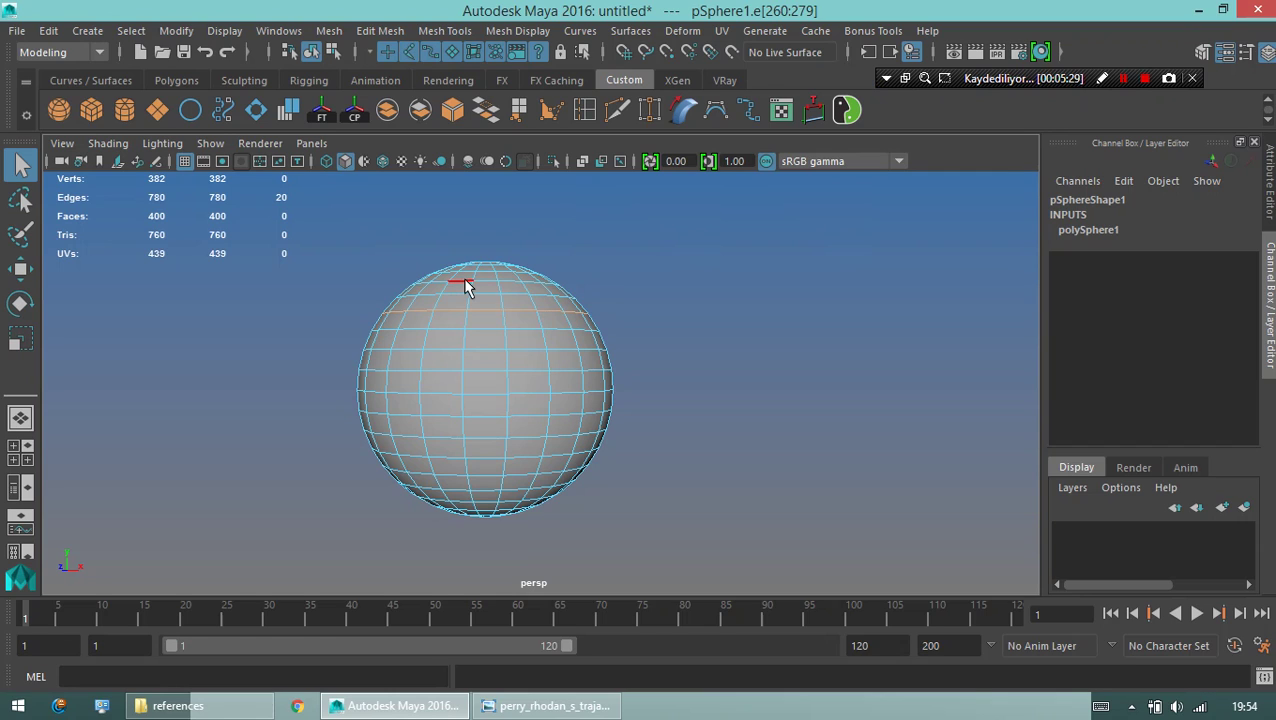
pyautogui.click(746, 233)
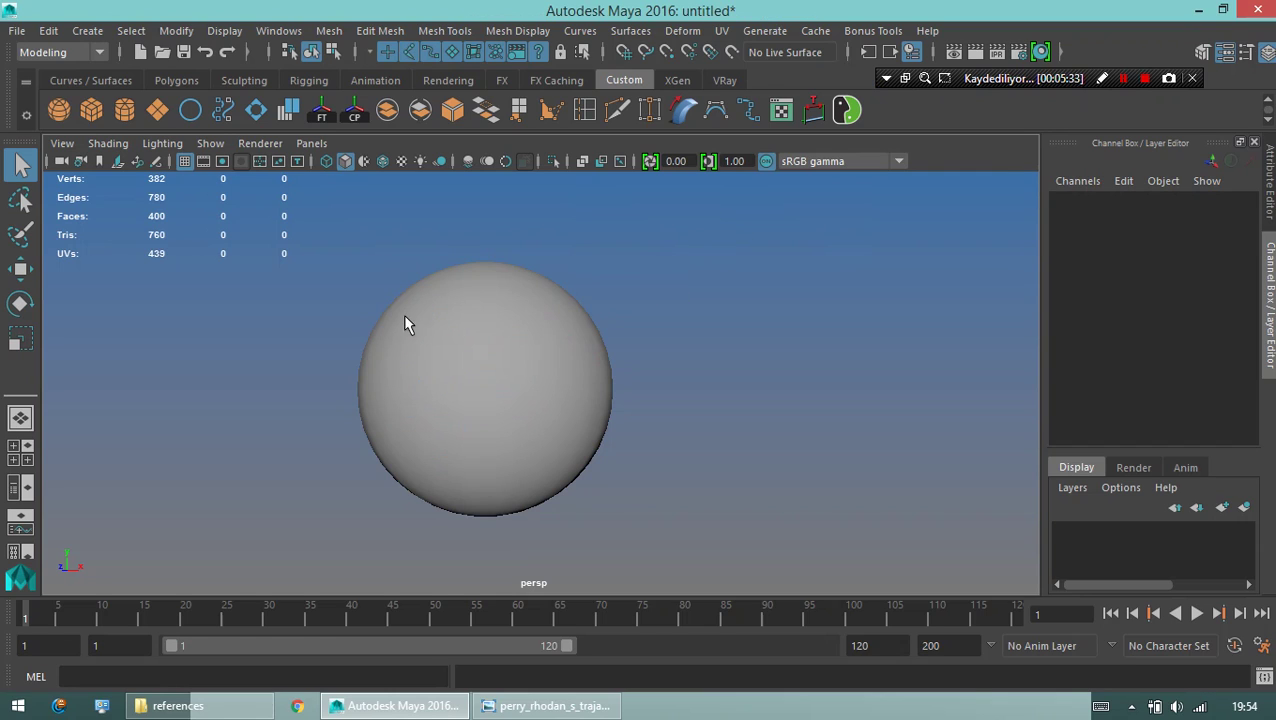
# Create a second sphere at Translate X 38.993 with 8 axis and 8 height subdivisions.
pyautogui.click(59, 110)
pyautogui.press('w')
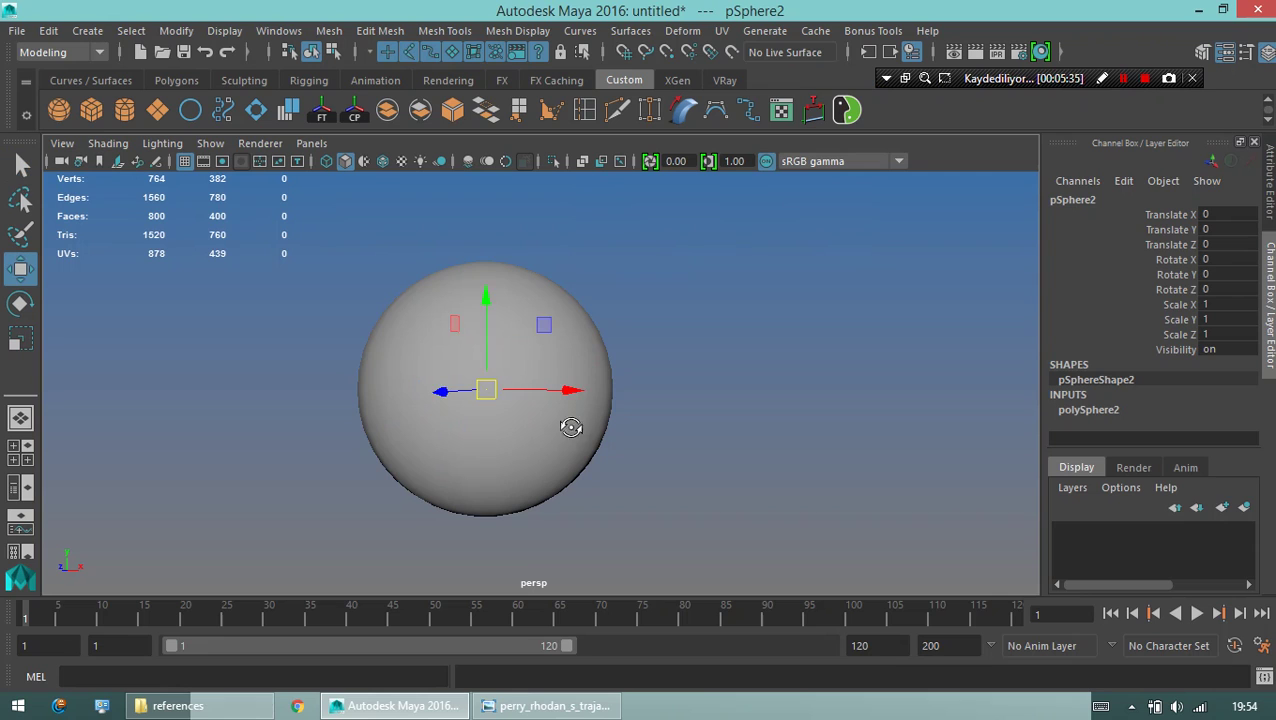
pyautogui.moveTo(572, 395); pyautogui.dragTo(630, 383)
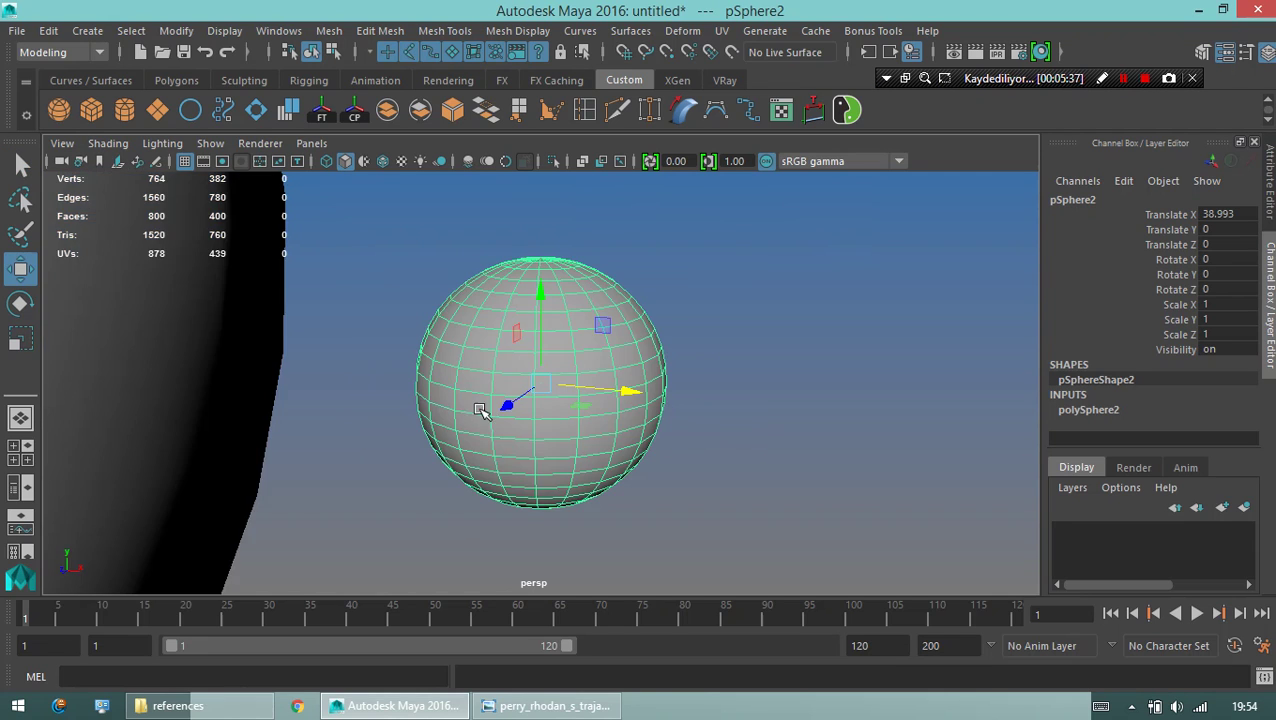
pyautogui.click(1088, 410)
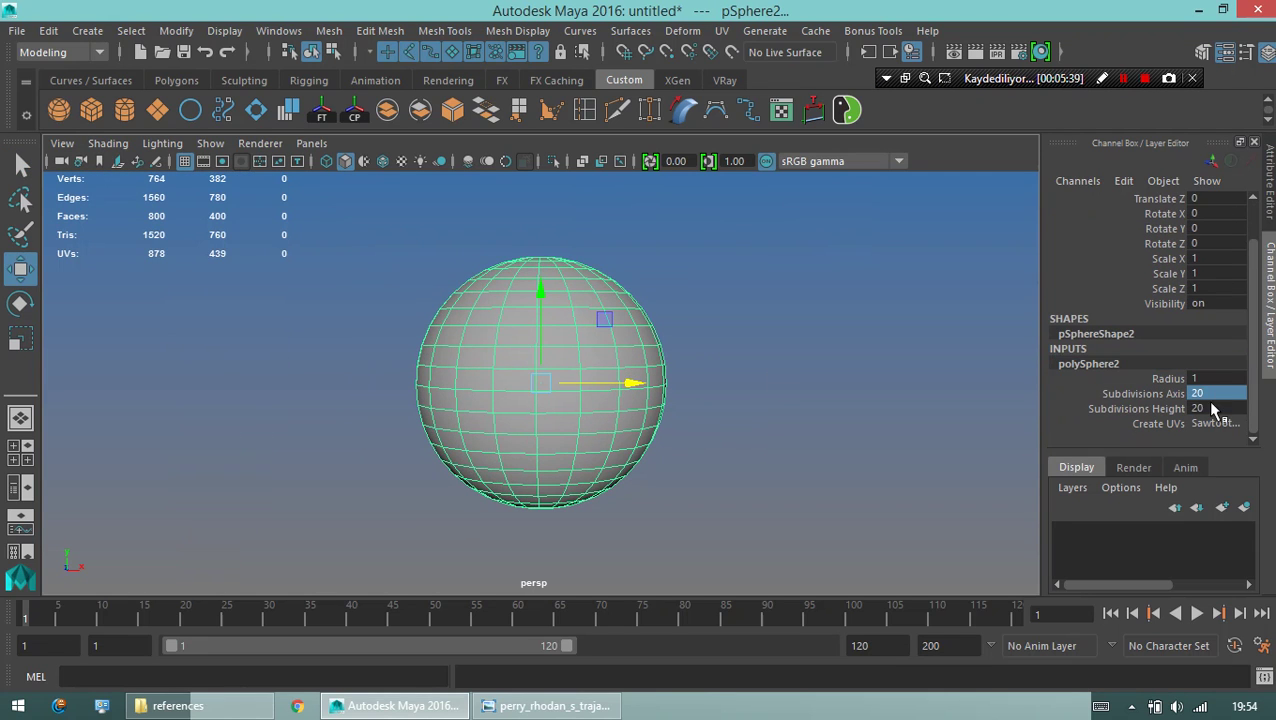
pyautogui.moveTo(1205, 393); pyautogui.dragTo(1205, 408)
pyautogui.write('8')
pyautogui.press('Return')
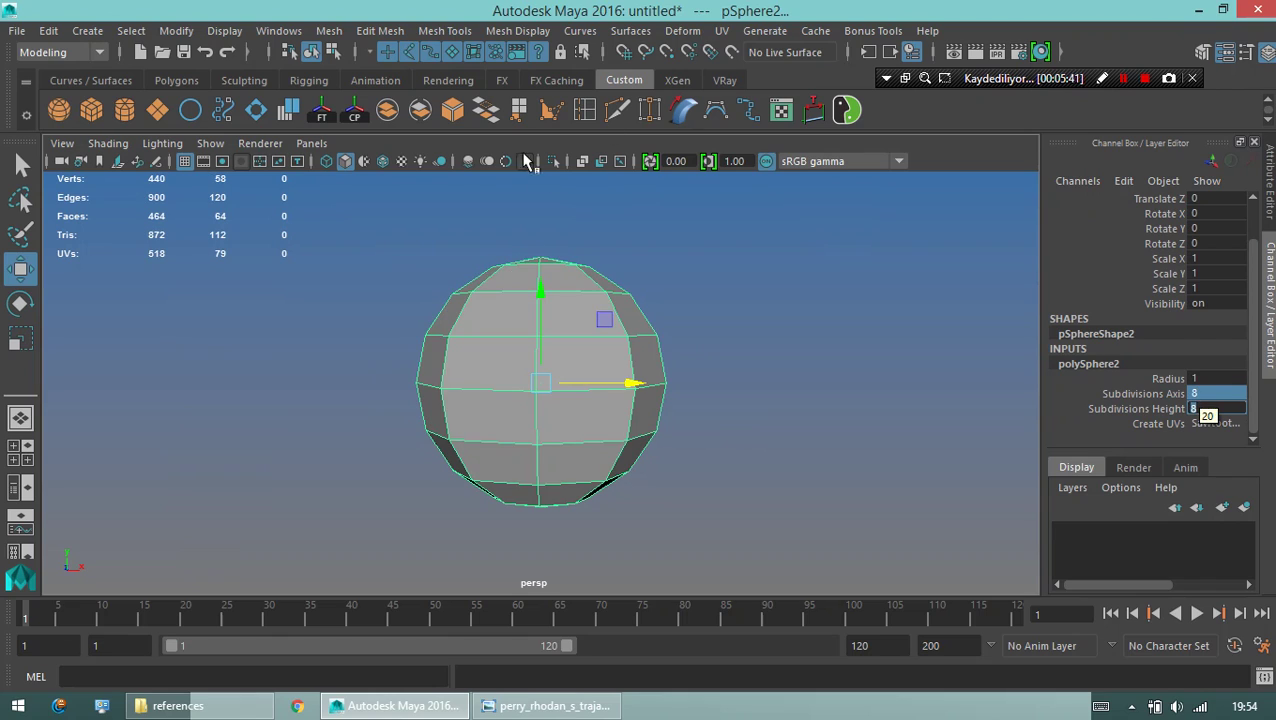
pyautogui.hotkey('alt', 'Tab')
# Zoom into the reference and pan toward the hull's edge to study the dome details.
pyautogui.scroll(2, 510, 255)
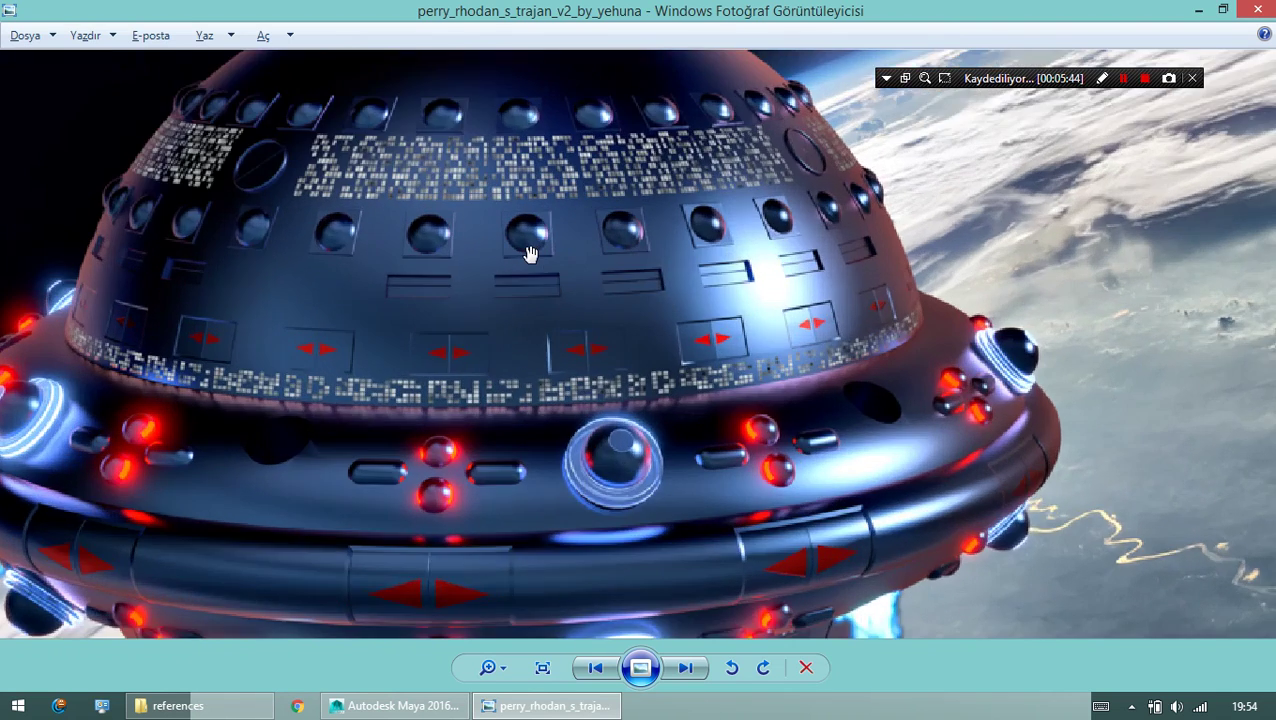
pyautogui.scroll(3, 527, 250)
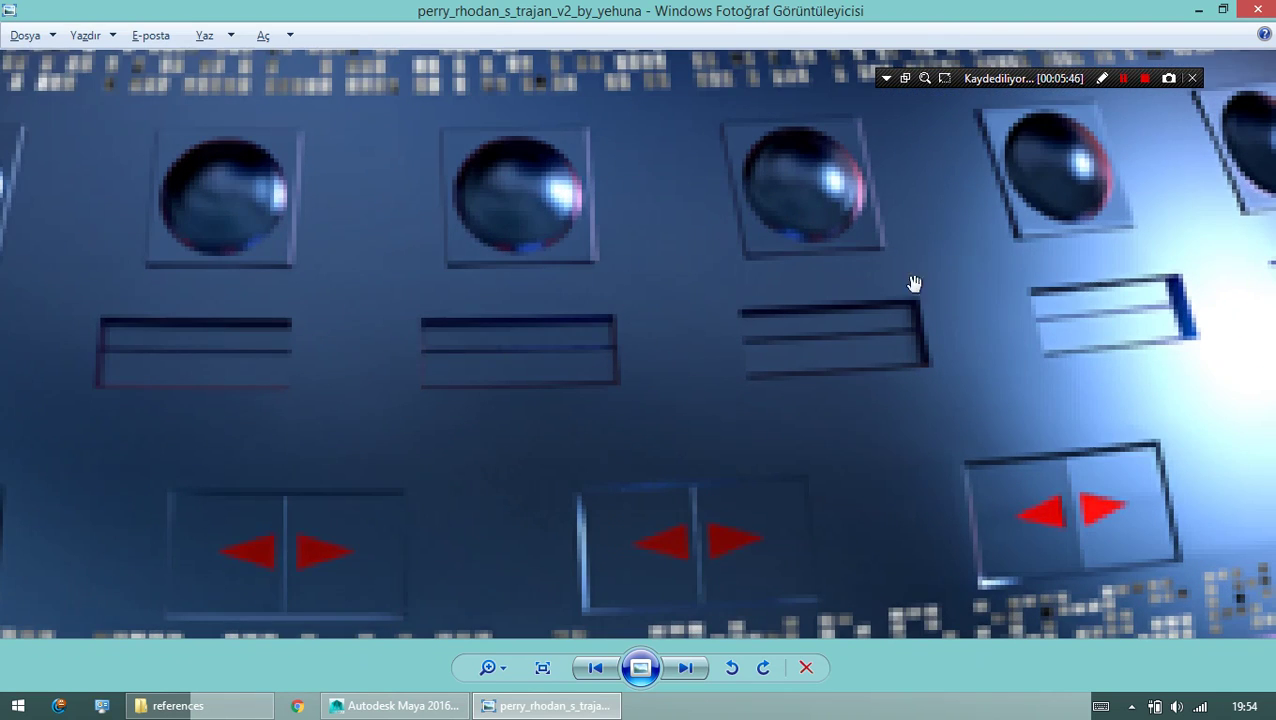
pyautogui.moveTo(911, 285); pyautogui.dragTo(285, 436)
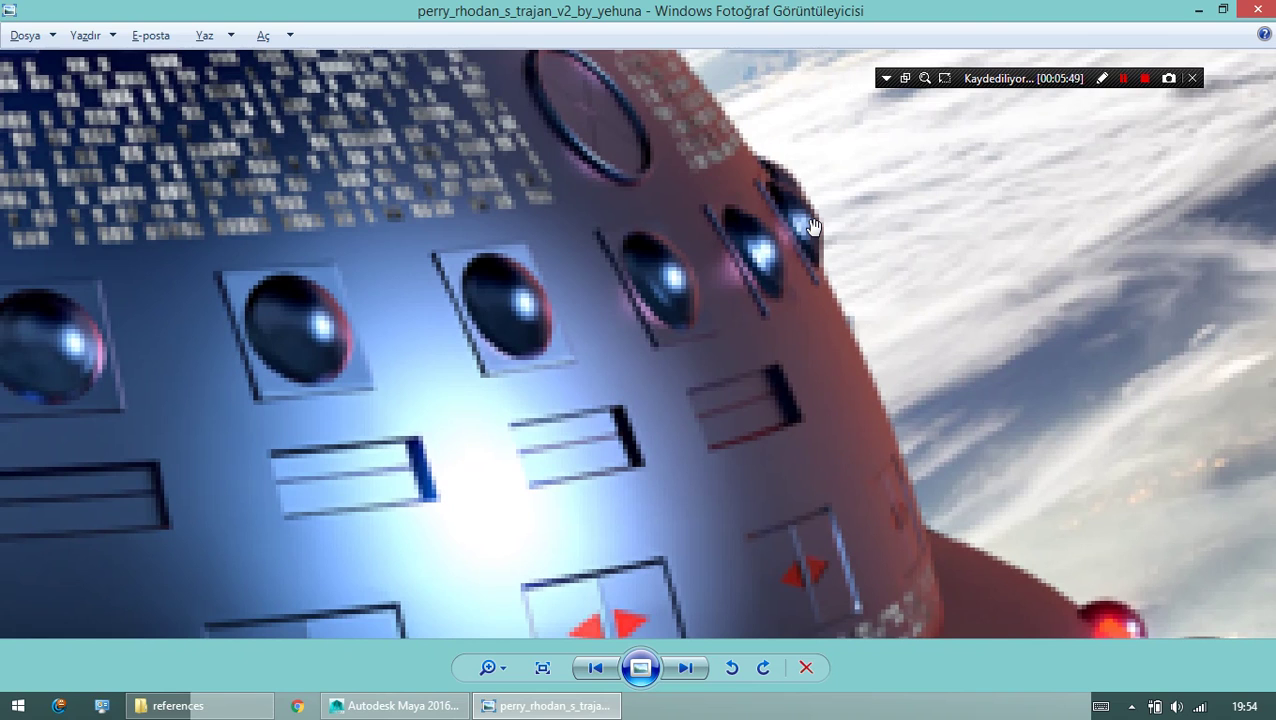
# Select pSphere2's lower faces and delete them, leaving a dome.
pyautogui.hotkey('alt', 'Tab')
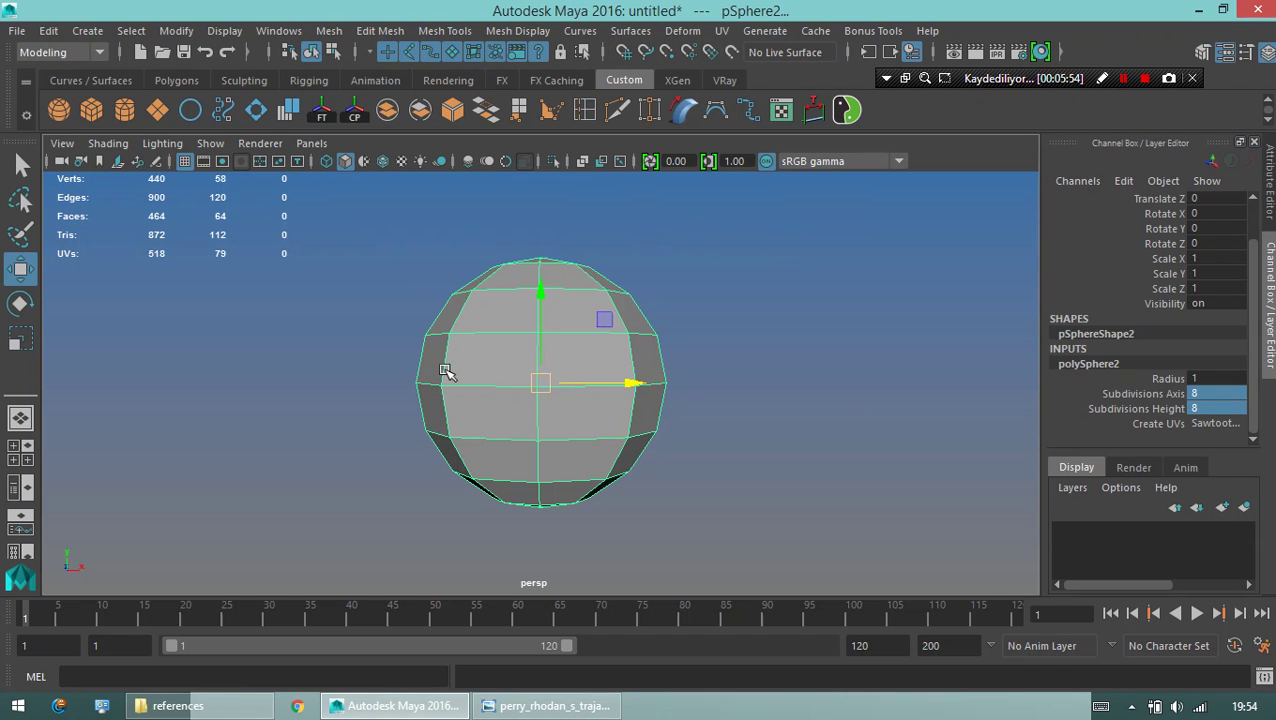
pyautogui.click(395, 396)
pyautogui.moveTo(366, 388); pyautogui.dragTo(404, 430)
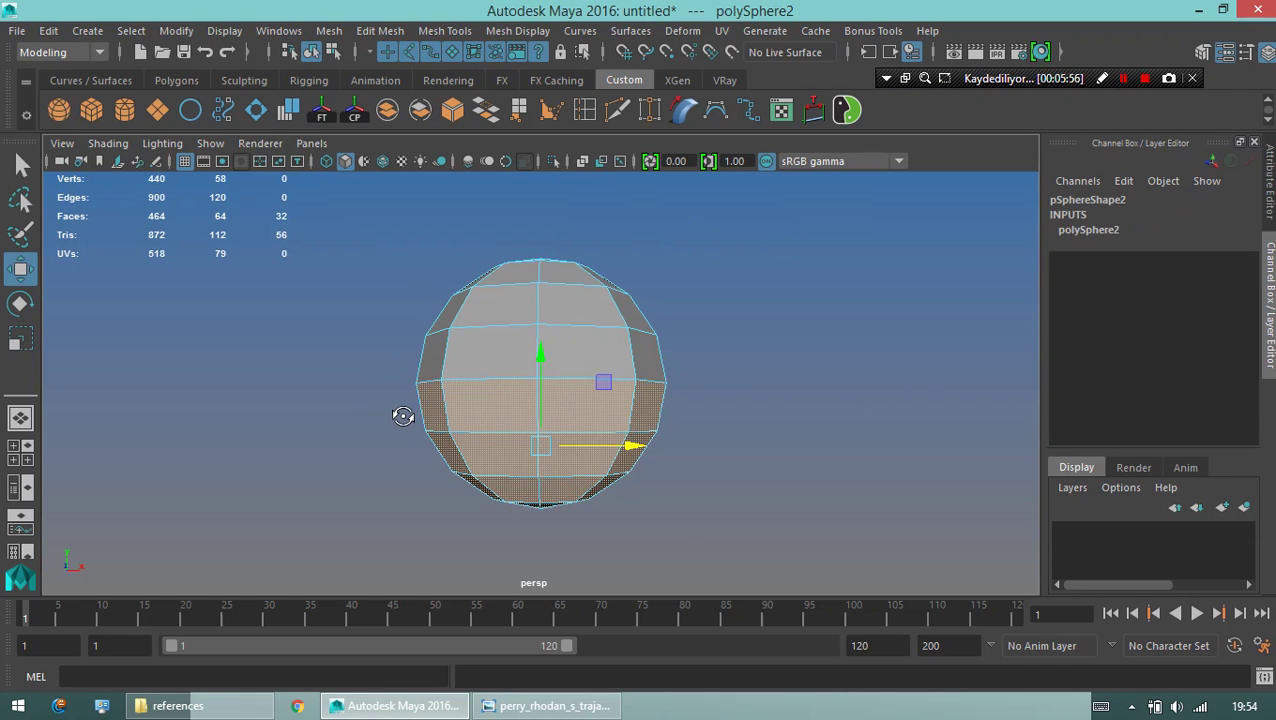
pyautogui.moveTo(388, 362)
pyautogui.mouseDown()
pyautogui.moveTo(665, 465)
pyautogui.moveTo(770, 357)
pyautogui.mouseUp()
pyautogui.scroll(-2, 538, 390)
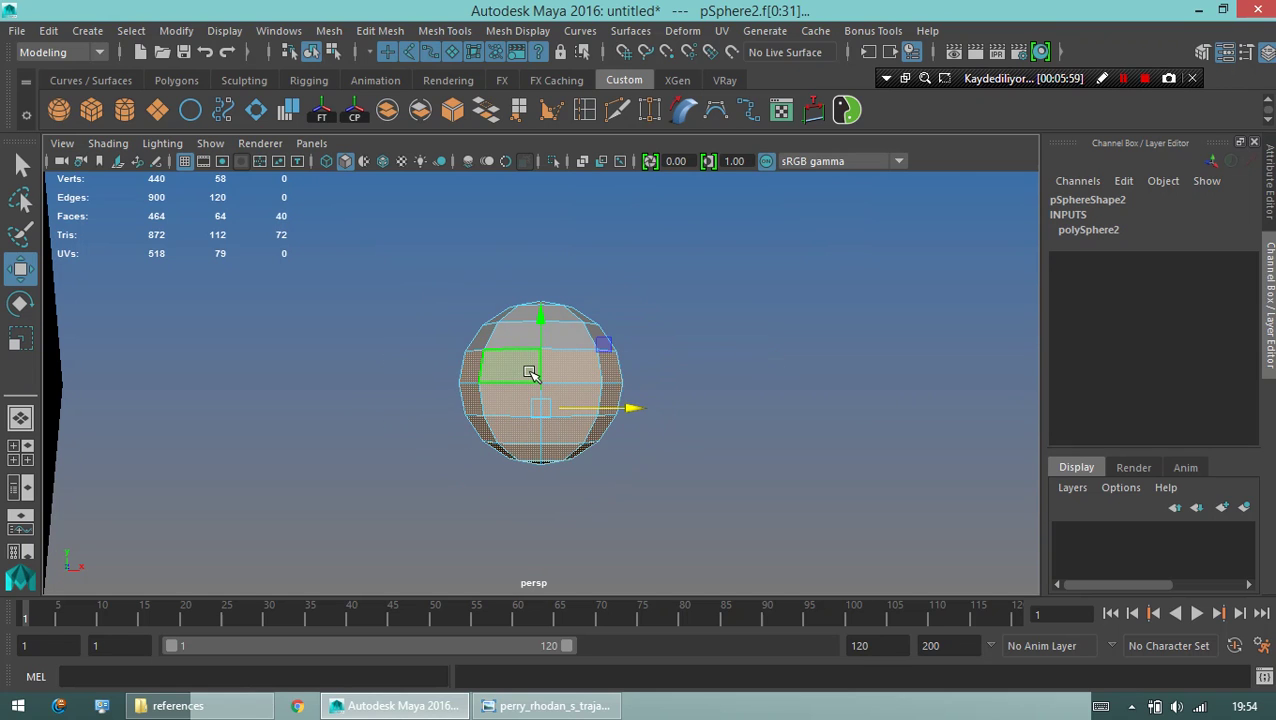
pyautogui.press('Delete')
# Pull the view back to see both the large sphere and the new dome.
pyautogui.press('q')
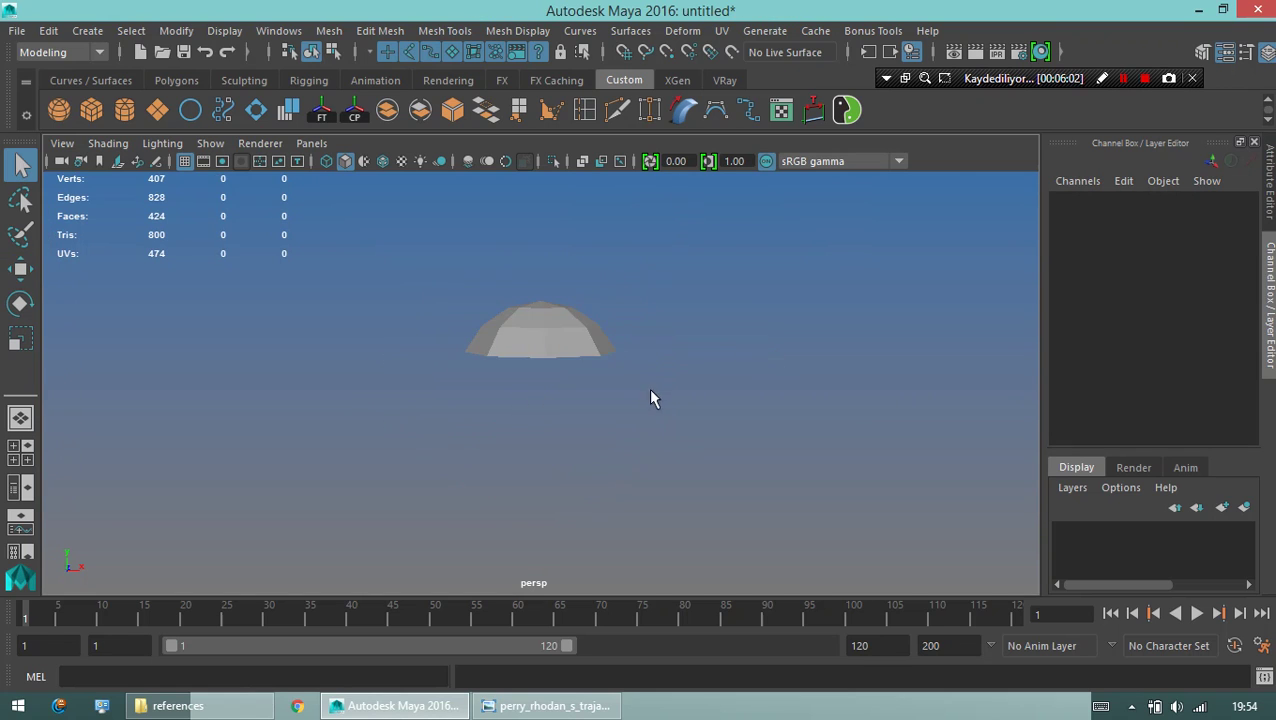
pyautogui.scroll(-2, 648, 388)
pyautogui.click(712, 352)
pyautogui.keyDown('alt'); pyautogui.moveTo(712, 352); pyautogui.dragTo(407, 350, button='right'); pyautogui.keyUp('alt')
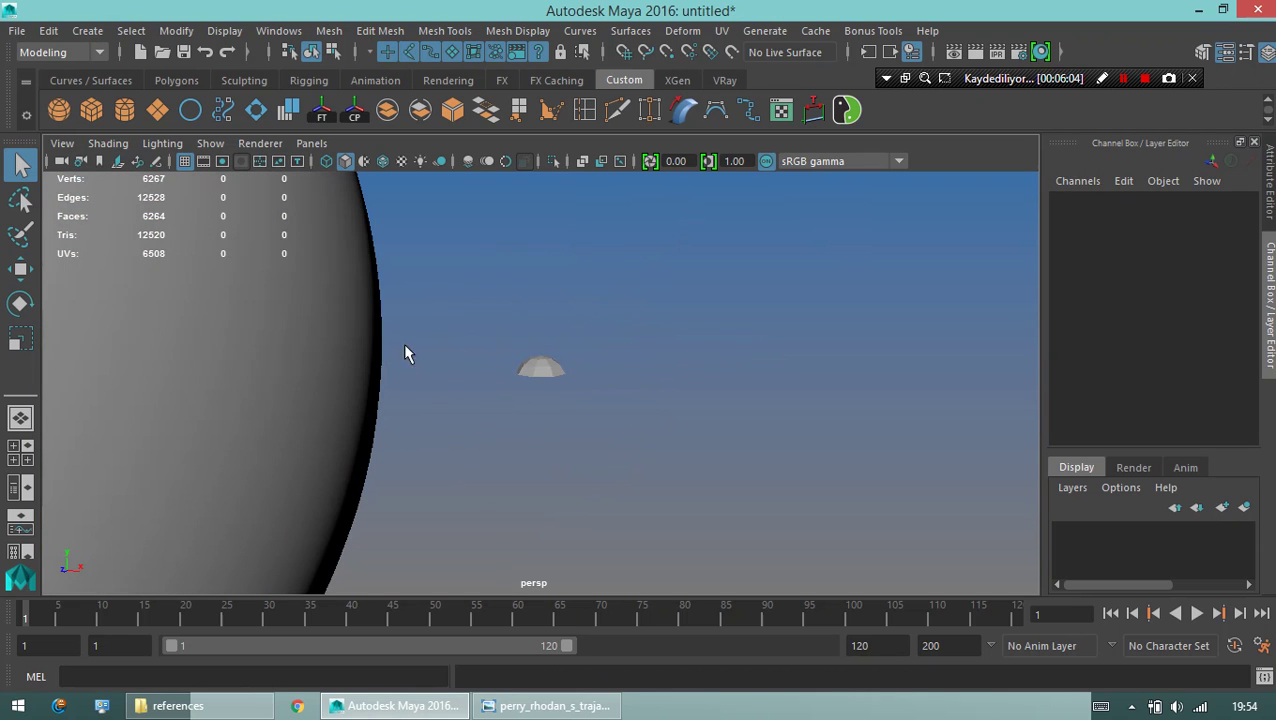
pyautogui.click(536, 365)
pyautogui.keyDown('alt'); pyautogui.moveTo(729, 381); pyautogui.dragTo(416, 397, button='right'); pyautogui.keyUp('alt')
pyautogui.keyDown('alt'); pyautogui.moveTo(416, 397); pyautogui.dragTo(769, 396); pyautogui.keyUp('alt')
pyautogui.click(525, 373)
# Zoom in on the spaceship reference image once more, then return to Maya.
pyautogui.hotkey('alt', 'Tab')
pyautogui.click(525, 373)
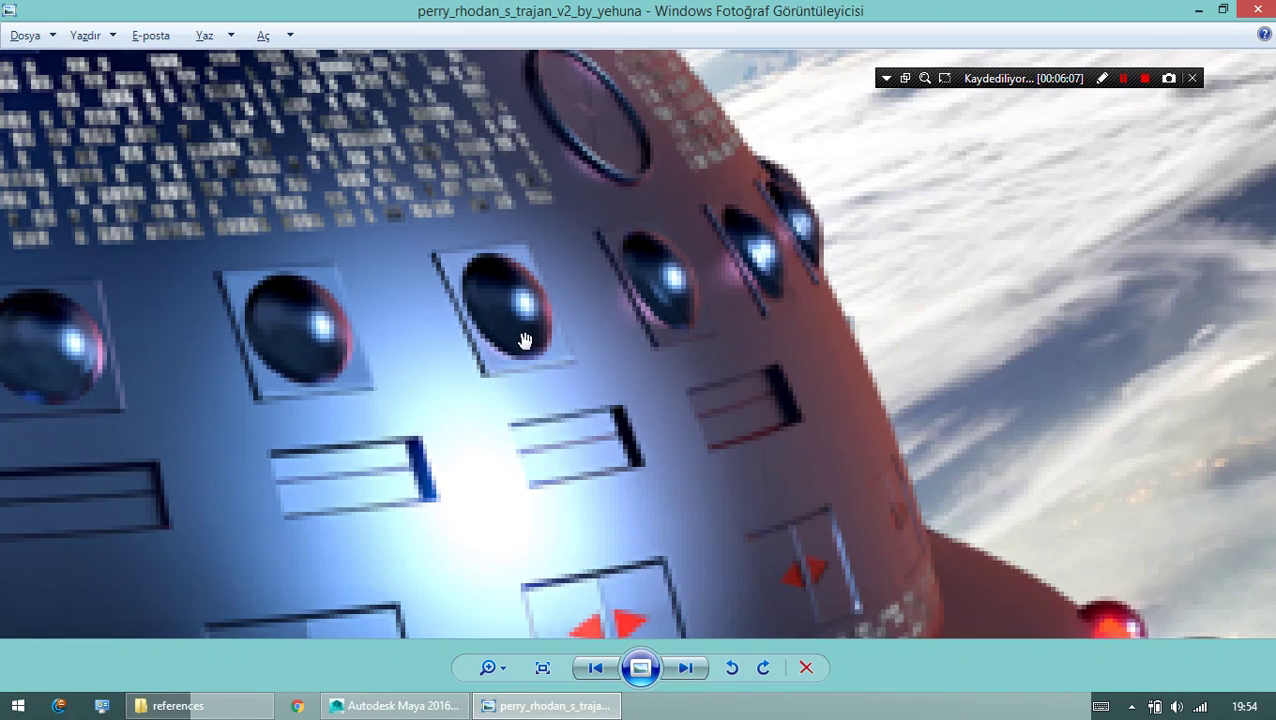
pyautogui.scroll(2, 527, 336)
pyautogui.scroll(2, 387, 218)
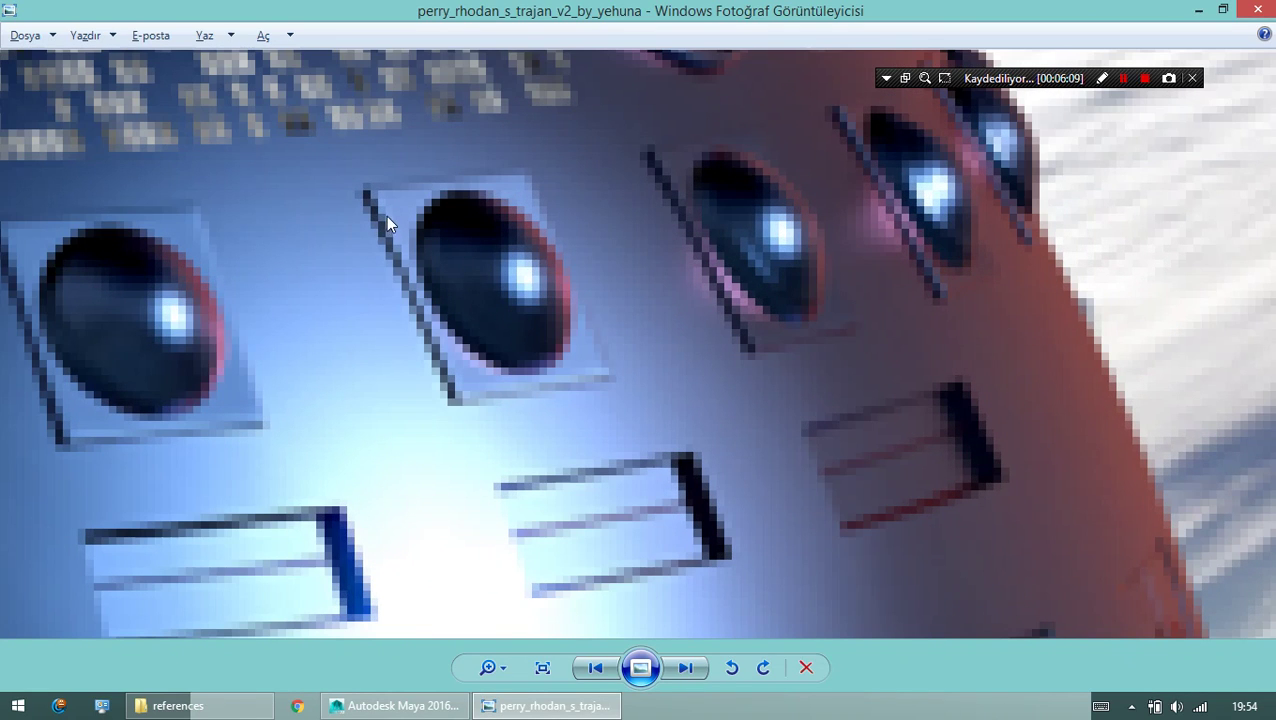
pyautogui.hotkey('alt', 'Tab')
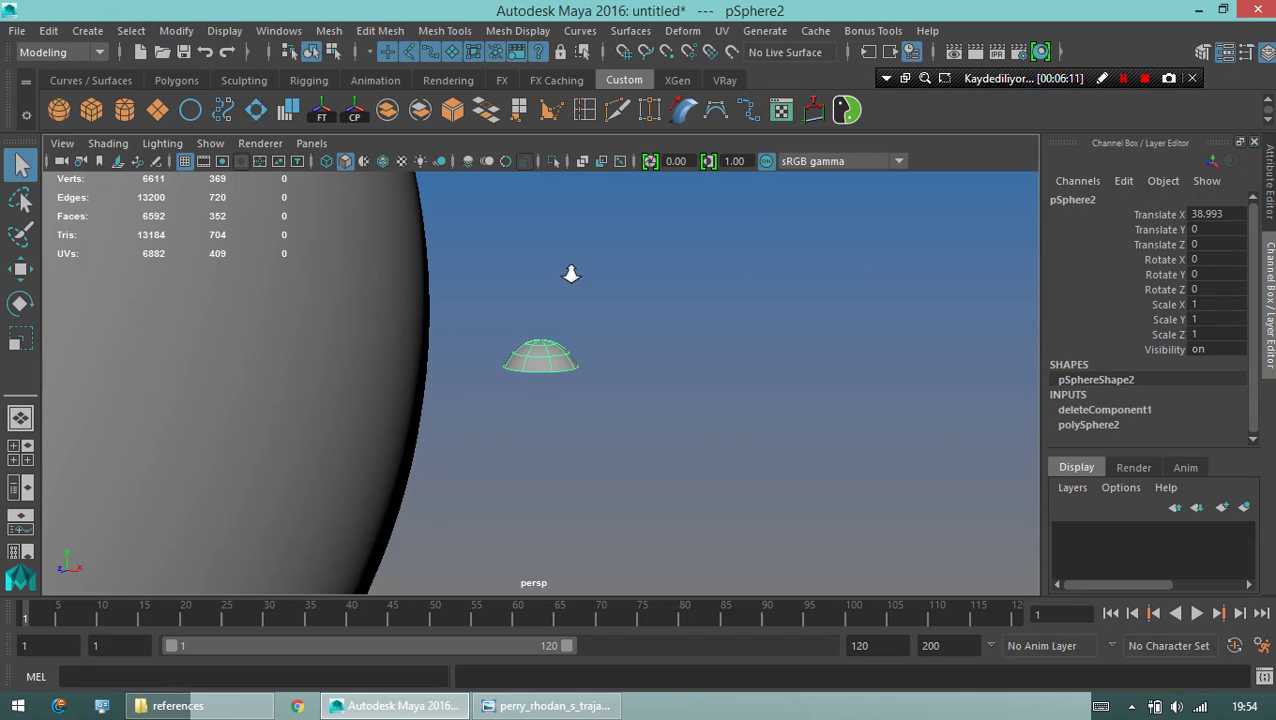
# Create a polygon cube and move it along X toward the small dome.
pyautogui.keyDown('alt'); pyautogui.moveTo(570, 273); pyautogui.dragTo(484, 364); pyautogui.keyUp('alt')
pyautogui.click(730, 346)
pyautogui.keyDown('alt'); pyautogui.moveTo(730, 346); pyautogui.dragTo(250, 125); pyautogui.keyUp('alt')
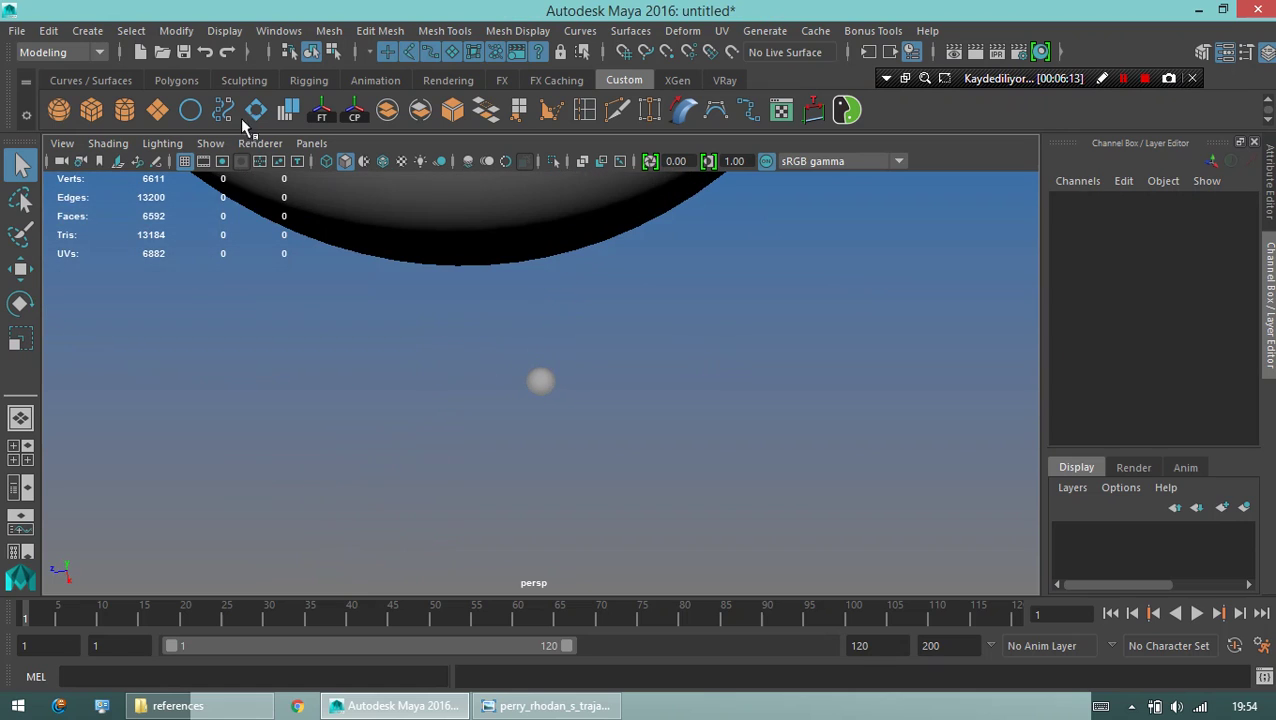
pyautogui.click(91, 109)
pyautogui.press('w')
pyautogui.press('f')
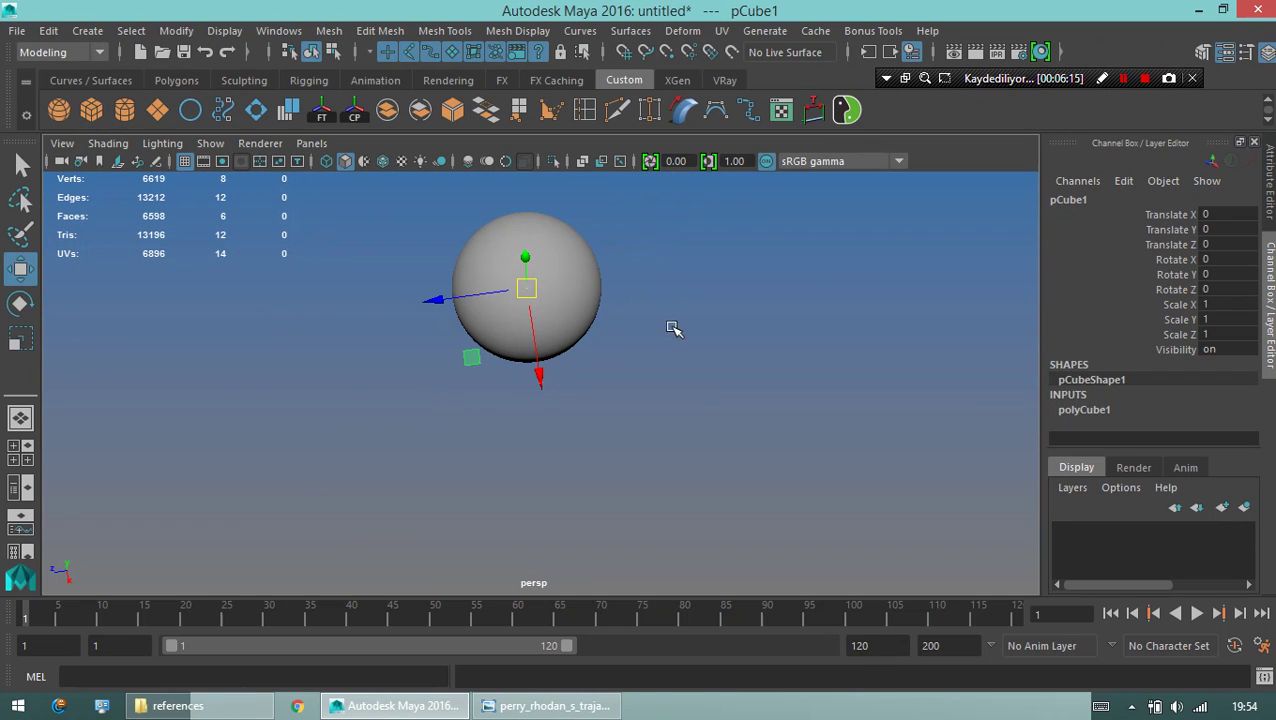
pyautogui.moveTo(528, 372)
pyautogui.mouseDown()
pyautogui.moveTo(546, 400)
pyautogui.moveTo(562, 343)
pyautogui.mouseUp()
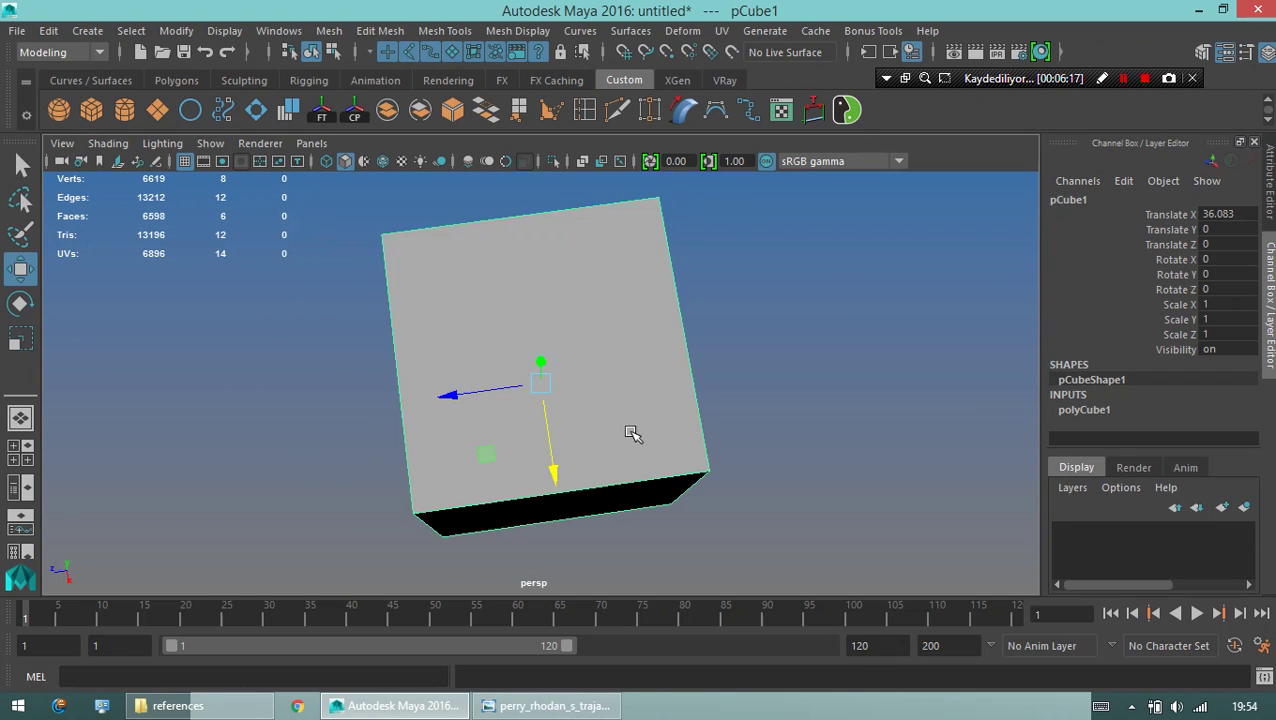
pyautogui.press('f')
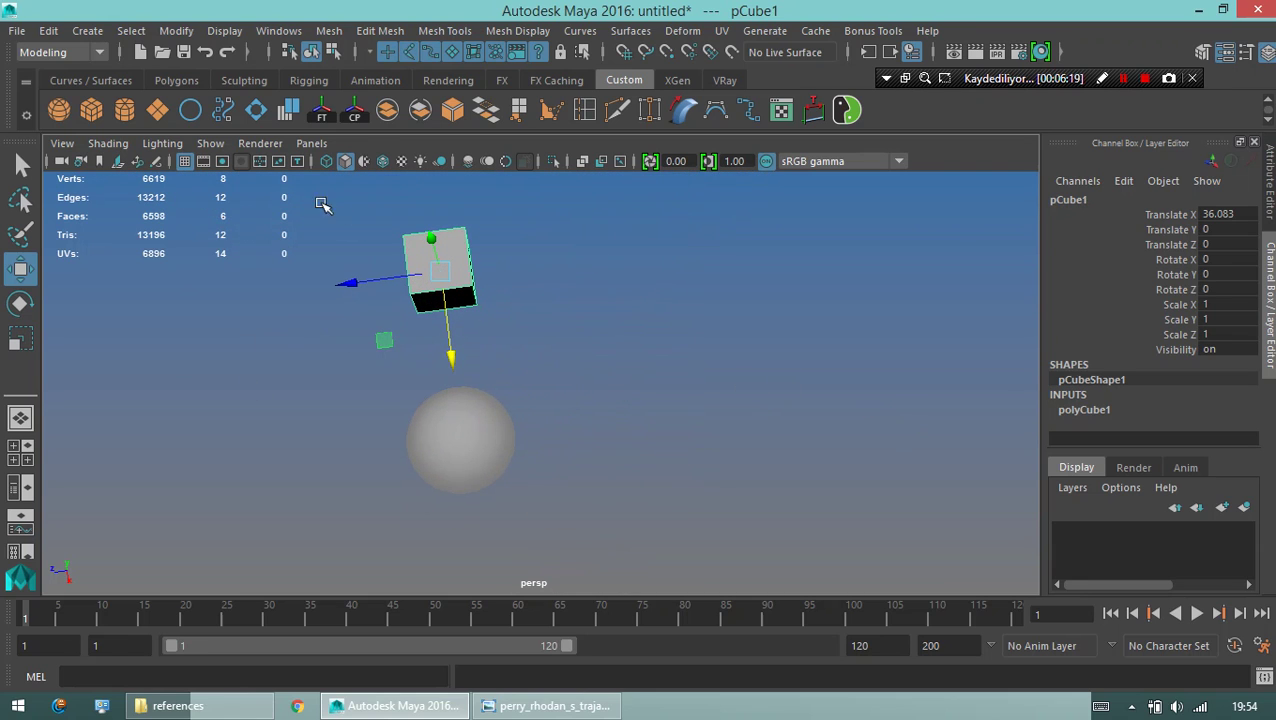
# Turn on wireframe-on-shaded and zoom in on the cube above the small dome.
pyautogui.click(383, 161)
pyautogui.press('4')
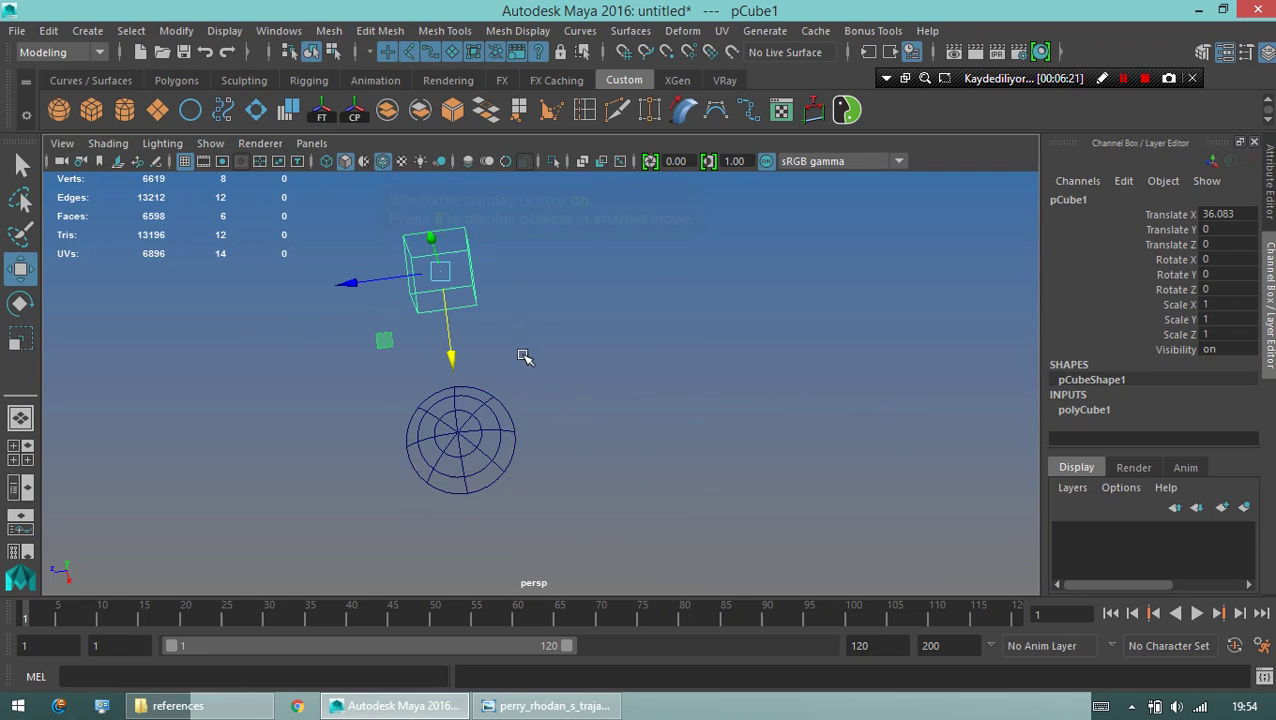
pyautogui.press('5')
pyautogui.keyDown('alt'); pyautogui.moveTo(533, 429); pyautogui.dragTo(561, 458); pyautogui.keyUp('alt')
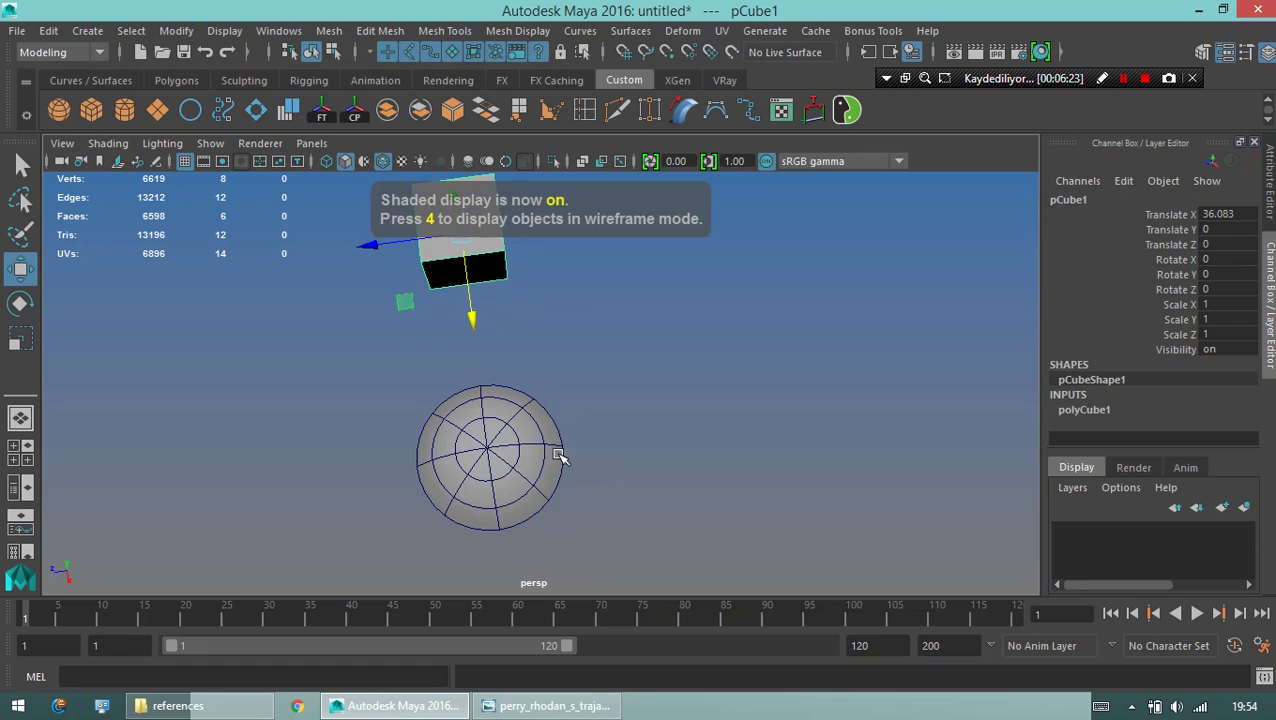
pyautogui.press('q')
pyautogui.keyDown('alt'); pyautogui.moveTo(576, 181); pyautogui.dragTo(376, 251, button='right'); pyautogui.keyUp('alt')
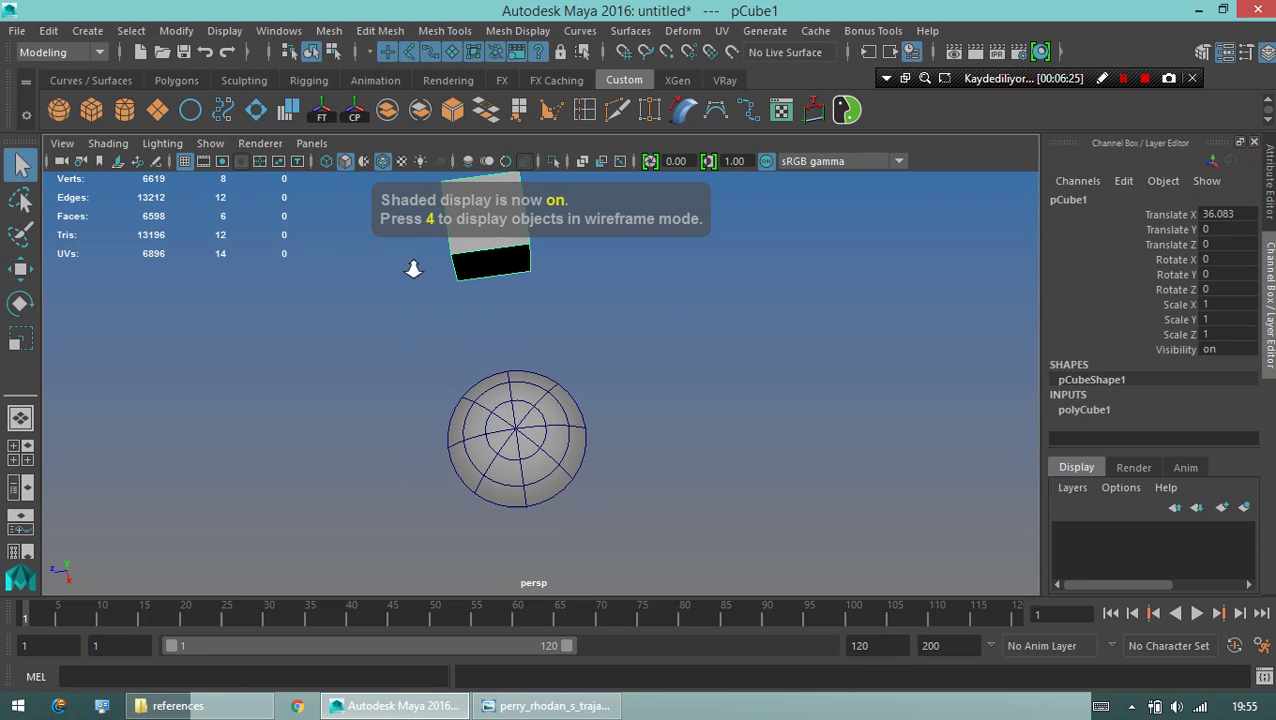
pyautogui.keyDown('alt'); pyautogui.moveTo(413, 268); pyautogui.dragTo(681, 302); pyautogui.keyUp('alt')
pyautogui.click(563, 281)
pyautogui.press('w')
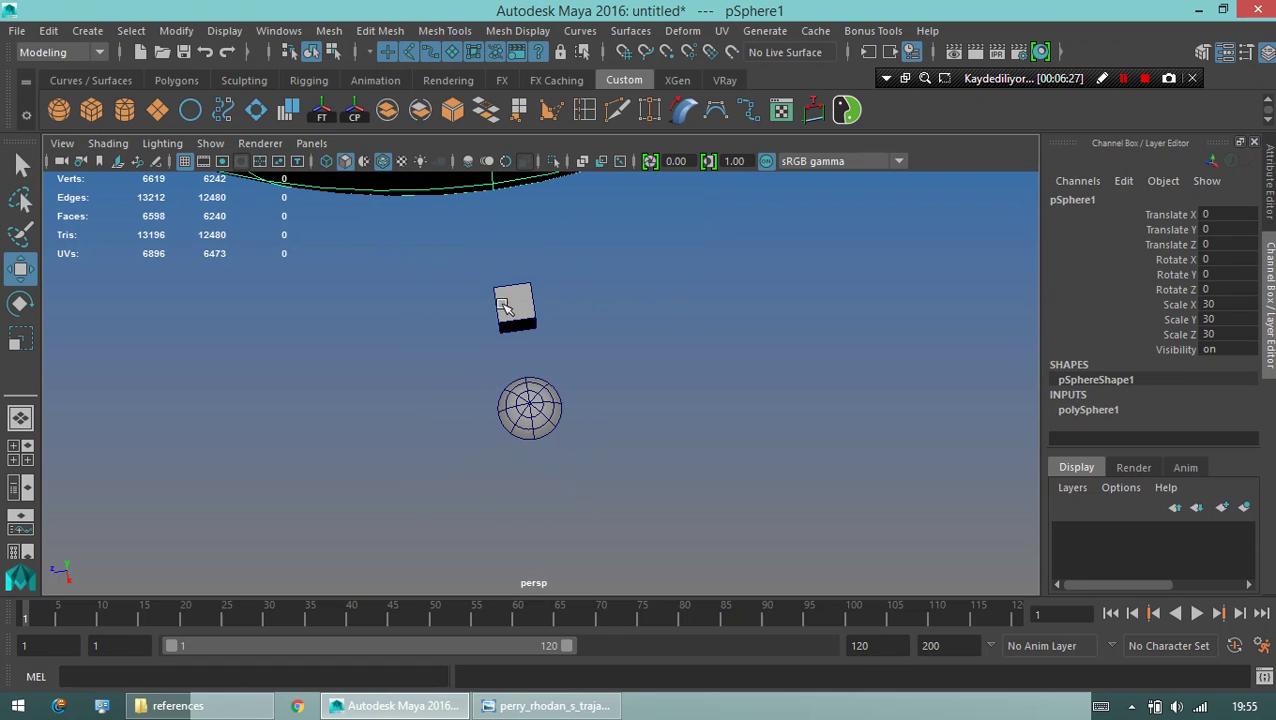
pyautogui.click(510, 305)
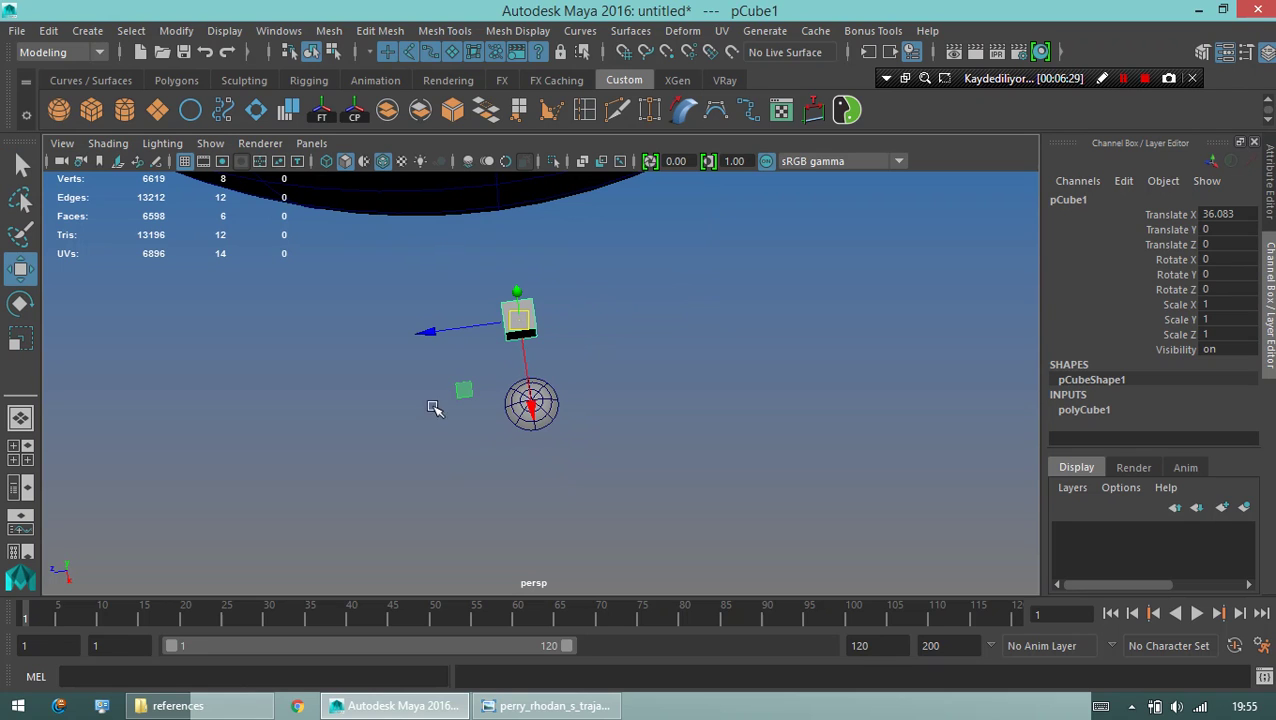
pyautogui.keyDown('alt'); pyautogui.moveTo(433, 407); pyautogui.dragTo(869, 500, button='right'); pyautogui.keyUp('alt')
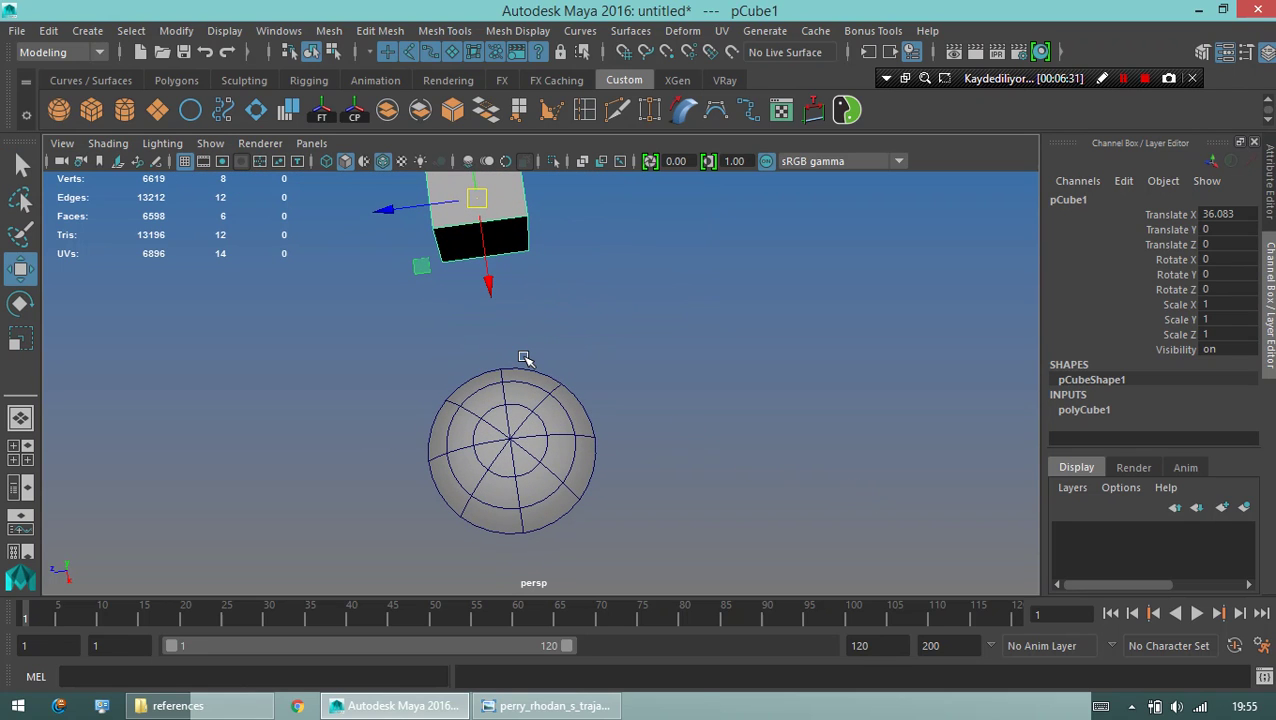
# Point-snap the cube onto the dome's centre.
pyautogui.press('v')
pyautogui.middleClick(510, 447)
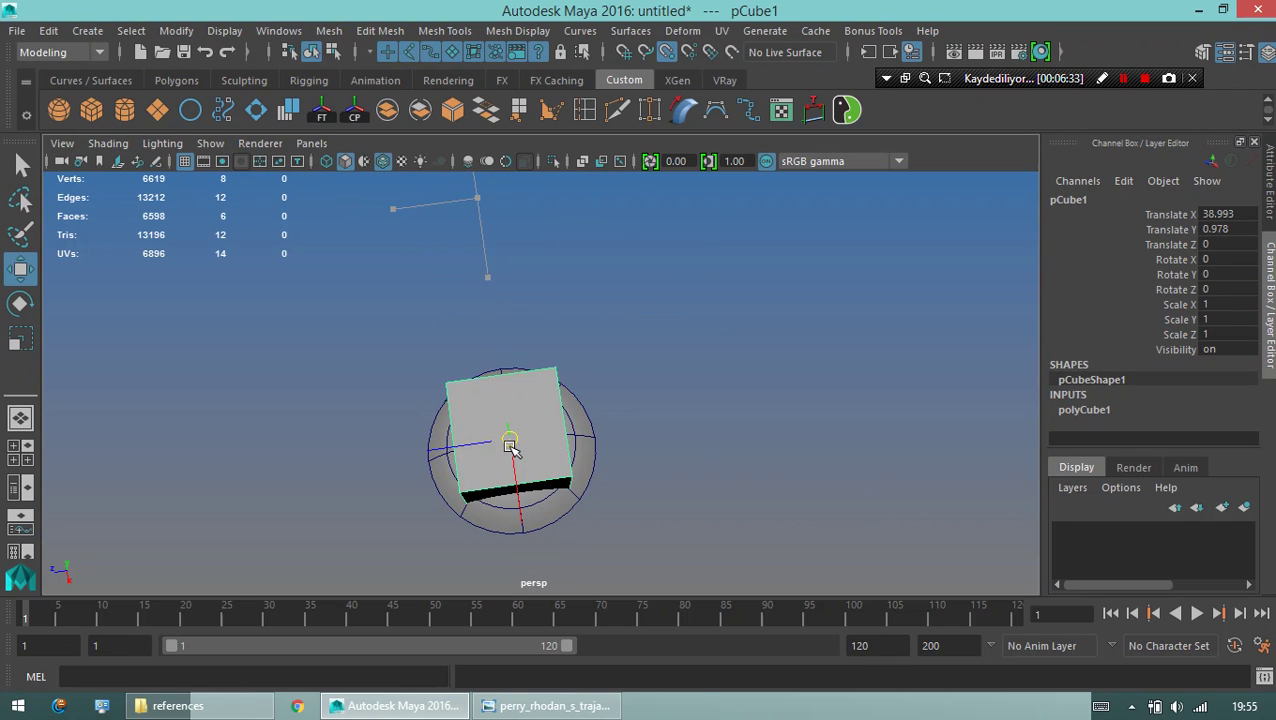
pyautogui.moveTo(510, 447)
pyautogui.keyDown('alt'); pyautogui.mouseDown()
pyautogui.moveTo(250, 270)
pyautogui.moveTo(390, 194)
pyautogui.mouseUp(); pyautogui.keyUp('alt')
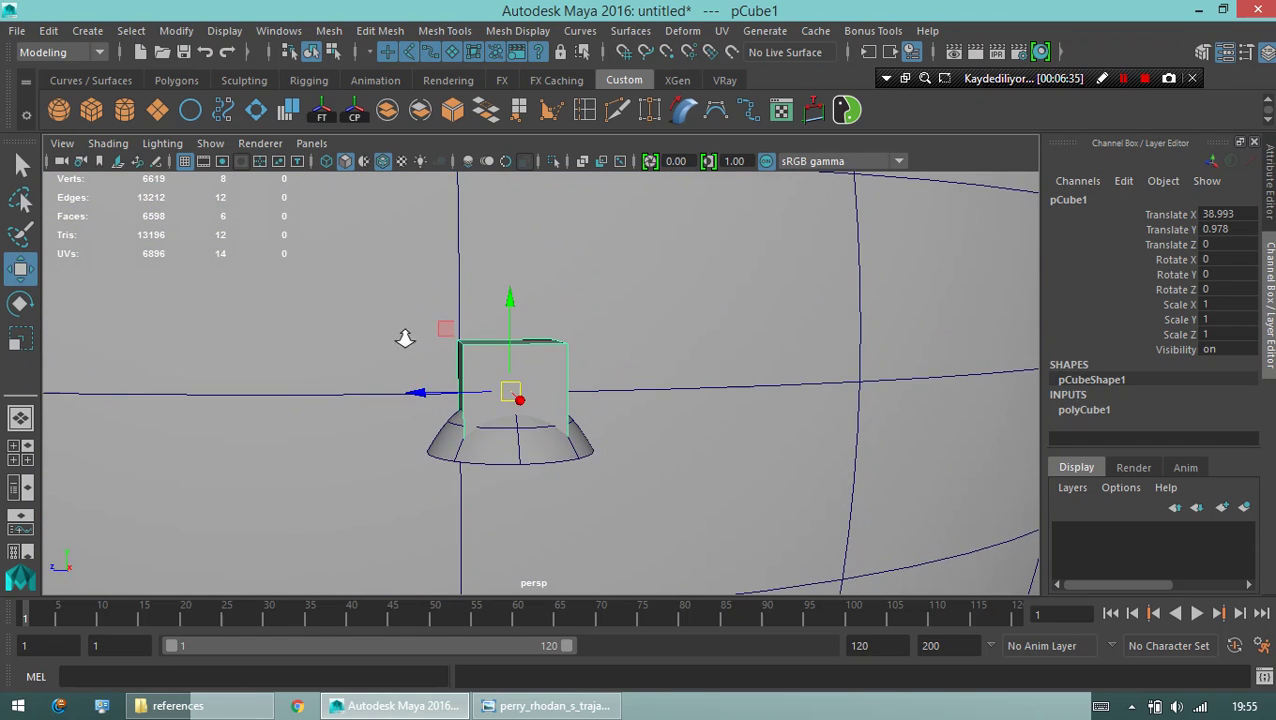
pyautogui.scroll(2, 405, 338)
# Move the cube's pivot to its top edge and sink the cube into the dome.
pyautogui.press('d')
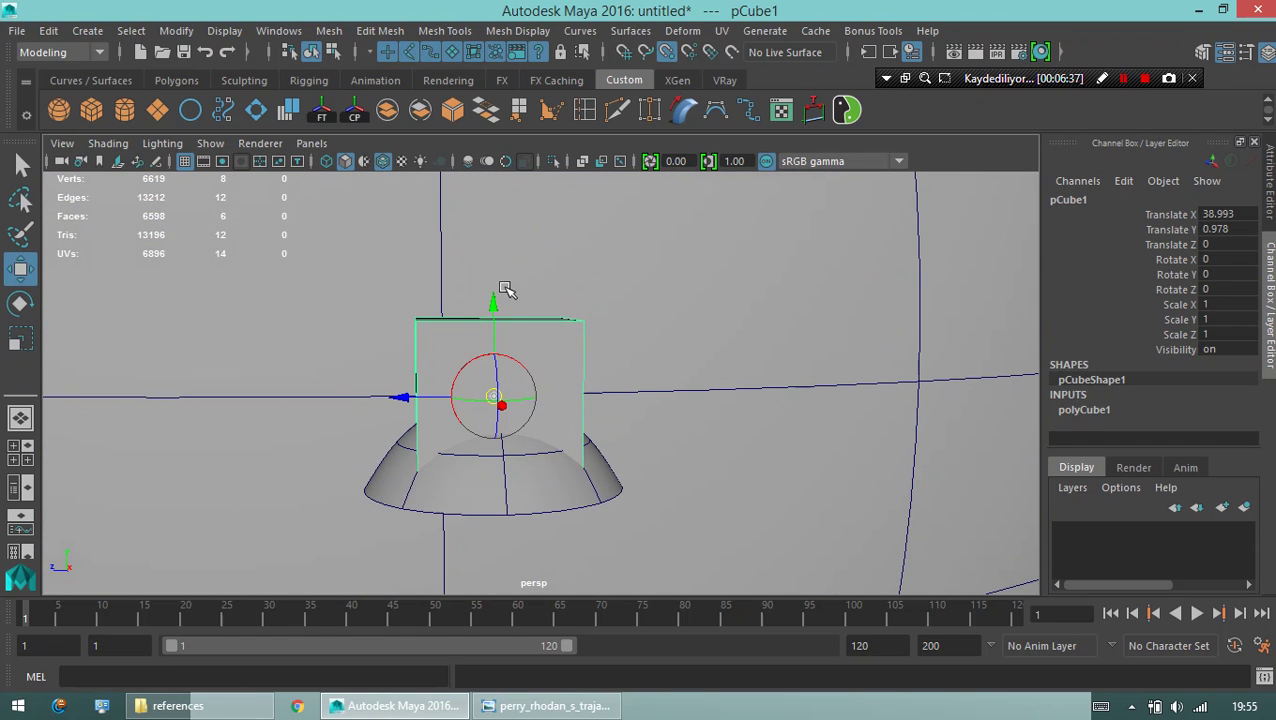
pyautogui.moveTo(493, 307); pyautogui.dragTo(408, 328)
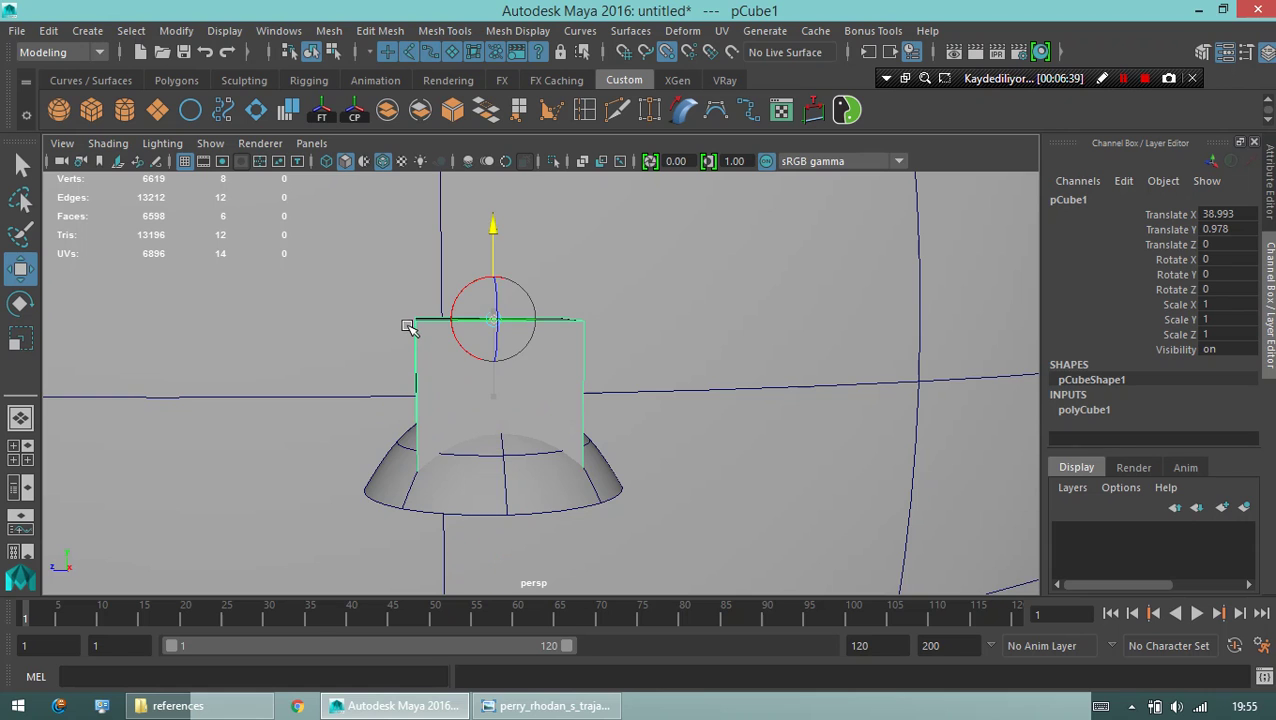
pyautogui.moveTo(465, 376)
pyautogui.keyDown('alt'); pyautogui.mouseDown()
pyautogui.moveTo(473, 420)
pyautogui.moveTo(458, 427)
pyautogui.mouseUp(); pyautogui.keyUp('alt')
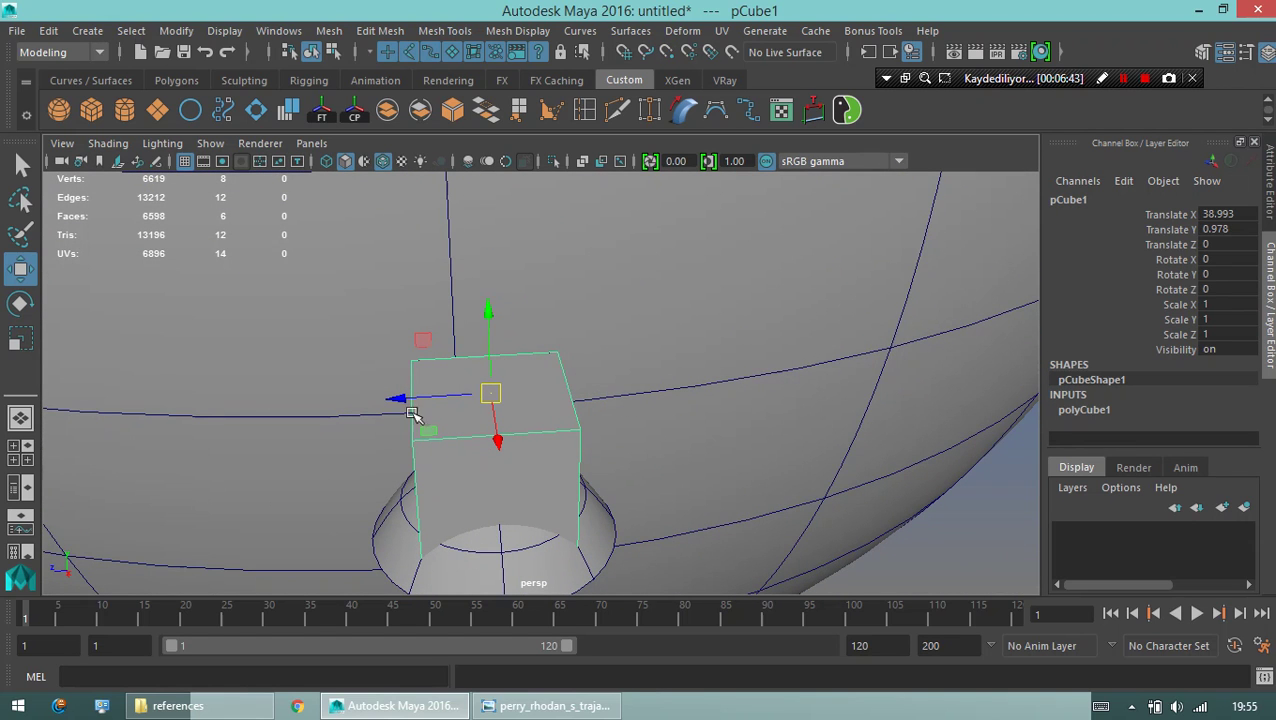
pyautogui.keyDown('alt'); pyautogui.moveTo(497, 422); pyautogui.dragTo(447, 322); pyautogui.keyUp('alt')
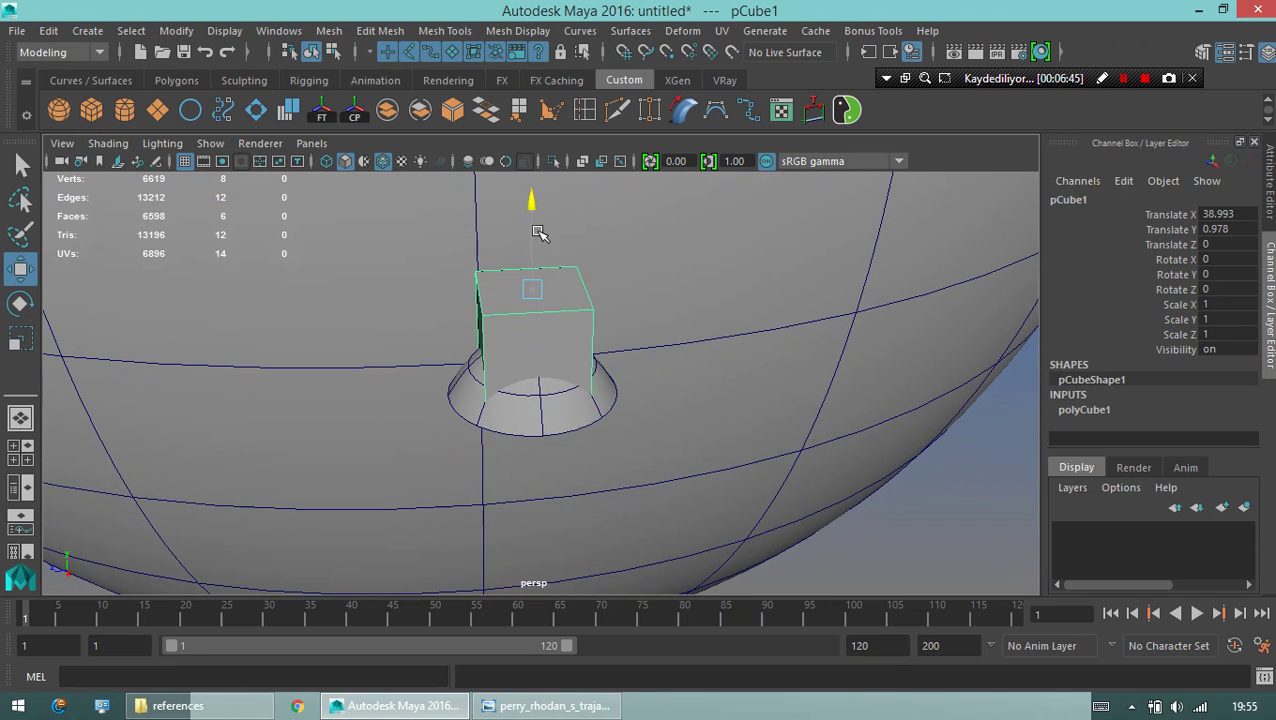
pyautogui.moveTo(533, 215); pyautogui.dragTo(562, 320)
pyautogui.scroll(-1, 604, 370)
# Raise the cube so its top meets the dome's rim.
pyautogui.press('q')
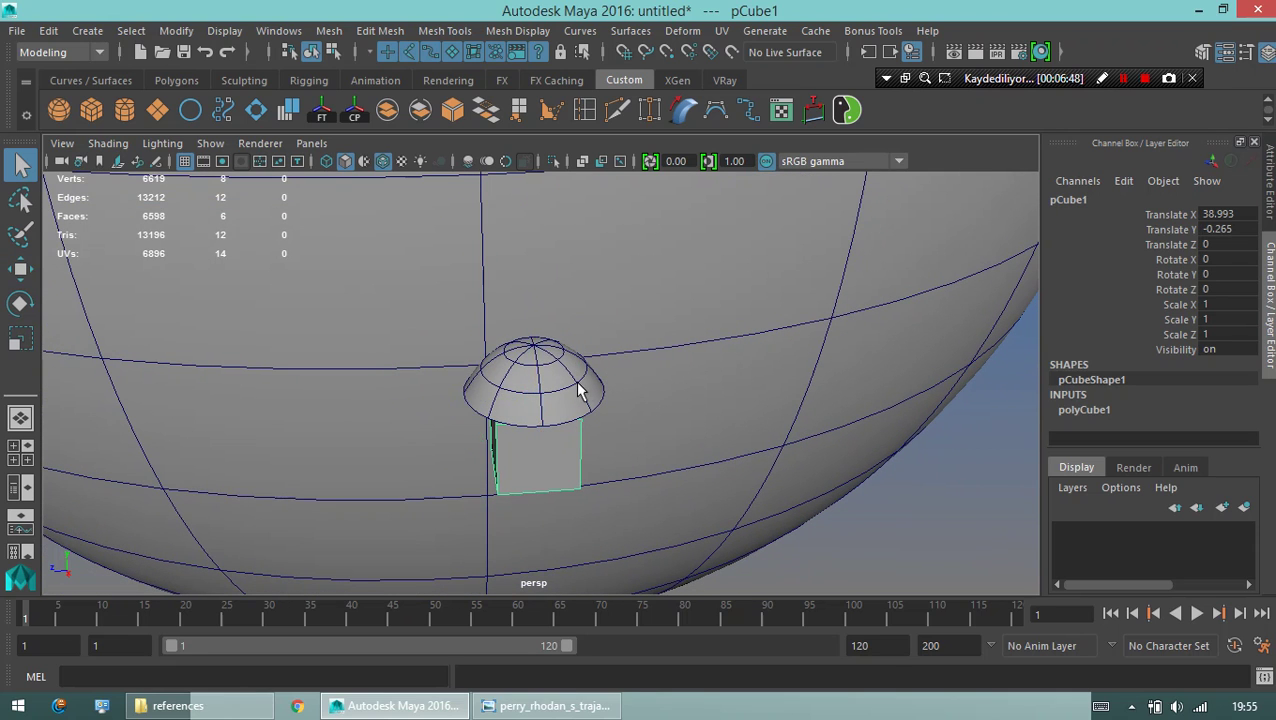
pyautogui.click(585, 385)
pyautogui.click(535, 455)
pyautogui.keyDown('alt'); pyautogui.moveTo(535, 455); pyautogui.dragTo(433, 428); pyautogui.keyUp('alt')
pyautogui.press('f')
pyautogui.press('w')
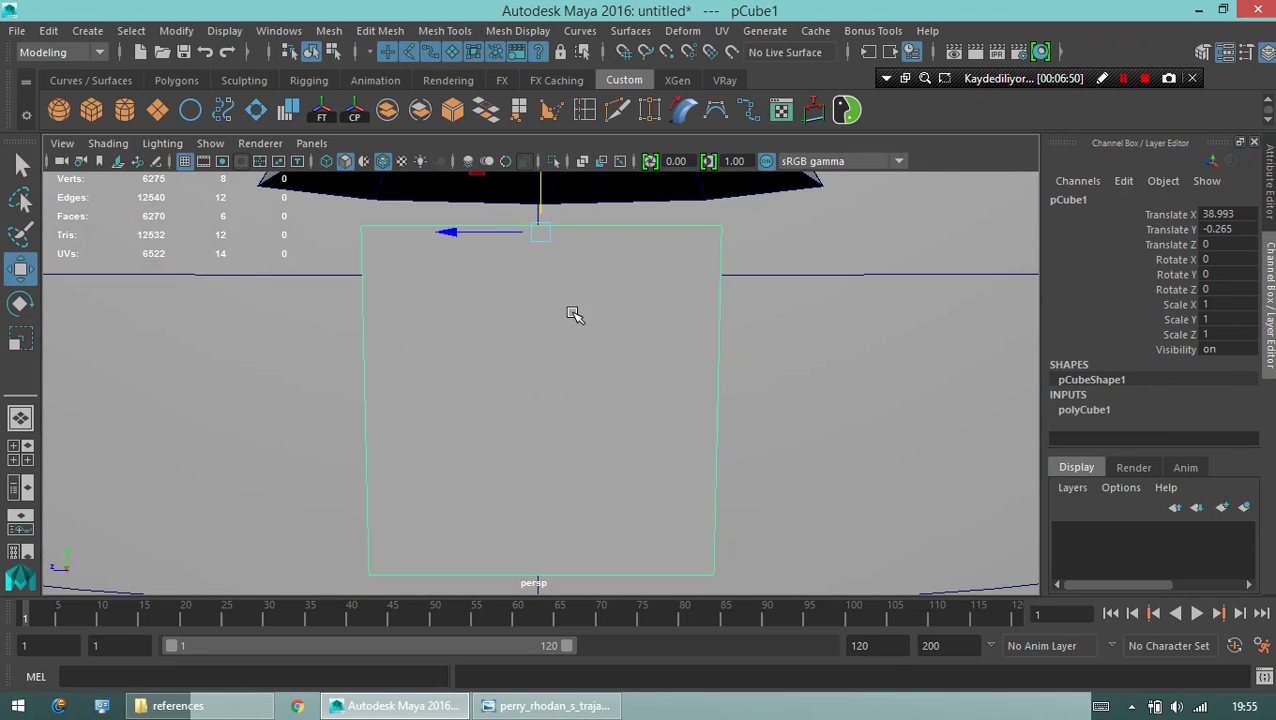
pyautogui.keyDown('alt'); pyautogui.moveTo(598, 204); pyautogui.dragTo(425, 260); pyautogui.keyUp('alt')
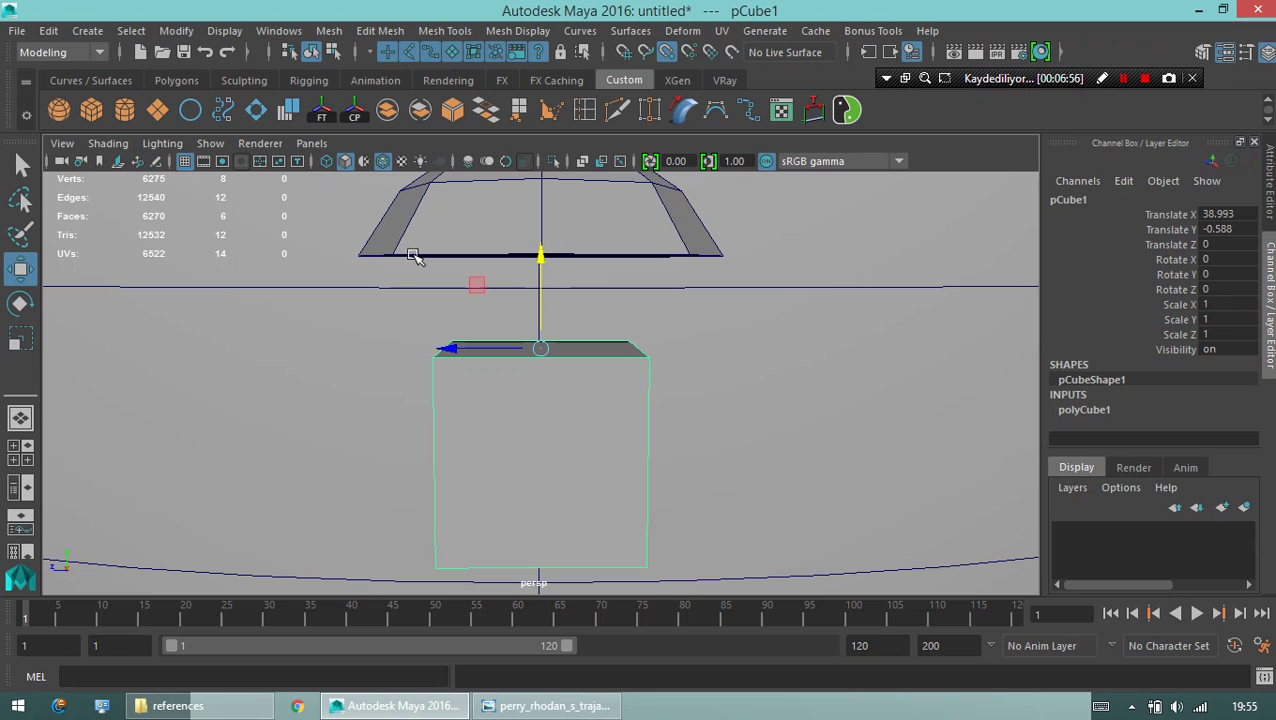
pyautogui.moveTo(390, 258); pyautogui.dragTo(400, 257, button='middle')
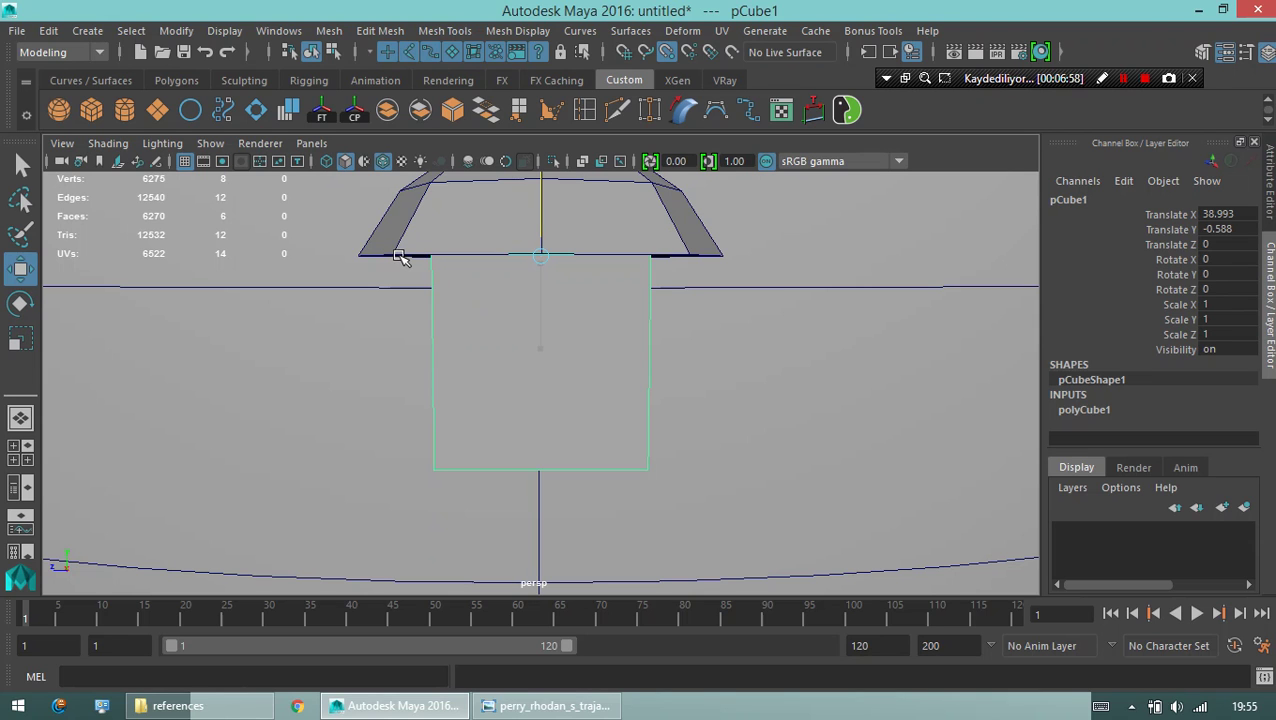
pyautogui.moveTo(462, 258)
pyautogui.keyDown('alt'); pyautogui.mouseDown()
pyautogui.moveTo(345, 256)
pyautogui.moveTo(268, 296)
pyautogui.moveTo(407, 270)
pyautogui.moveTo(527, 424)
pyautogui.moveTo(558, 278)
pyautogui.moveTo(628, 364)
pyautogui.moveTo(561, 421)
pyautogui.mouseUp(); pyautogui.keyUp('alt')
pyautogui.hotkey('alt', 'b')
# Scale the cube into a flat plate 2.091 wide and 0.103 tall.
pyautogui.press('t')
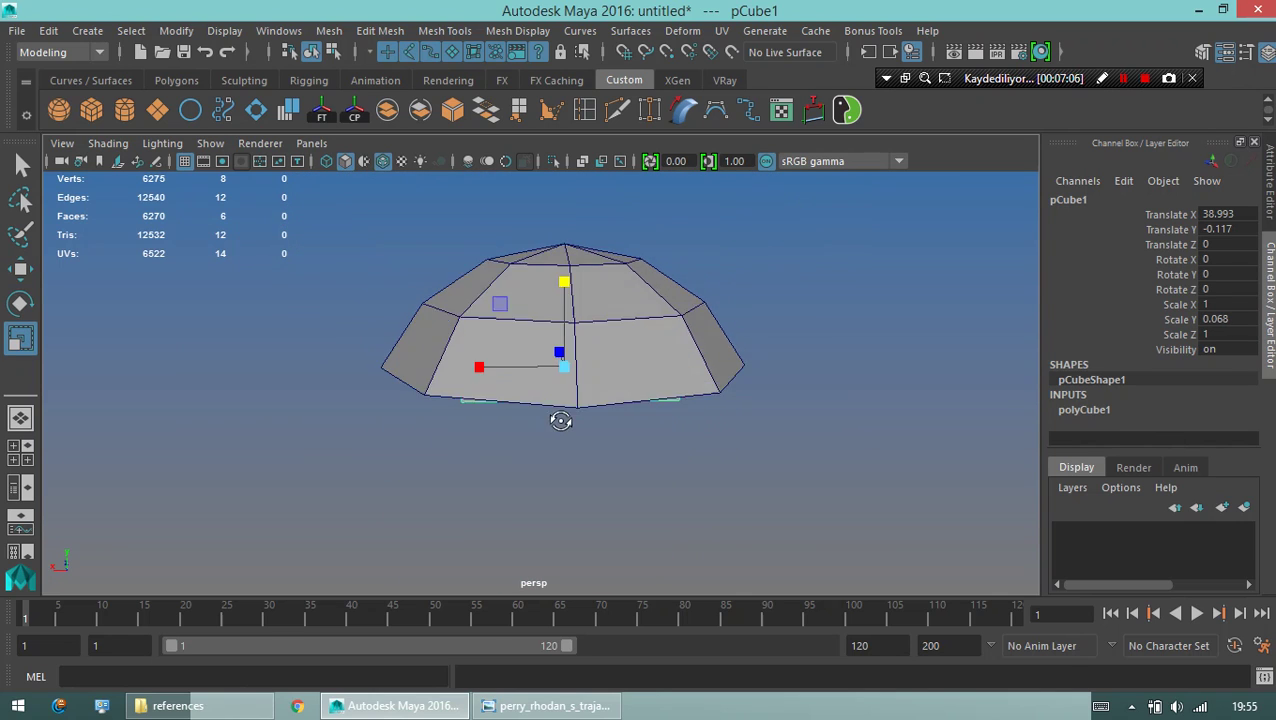
pyautogui.moveTo(567, 365)
pyautogui.mouseDown()
pyautogui.moveTo(723, 384)
pyautogui.moveTo(493, 459)
pyautogui.moveTo(507, 476)
pyautogui.moveTo(484, 379)
pyautogui.moveTo(547, 294)
pyautogui.moveTo(567, 305)
pyautogui.mouseUp()
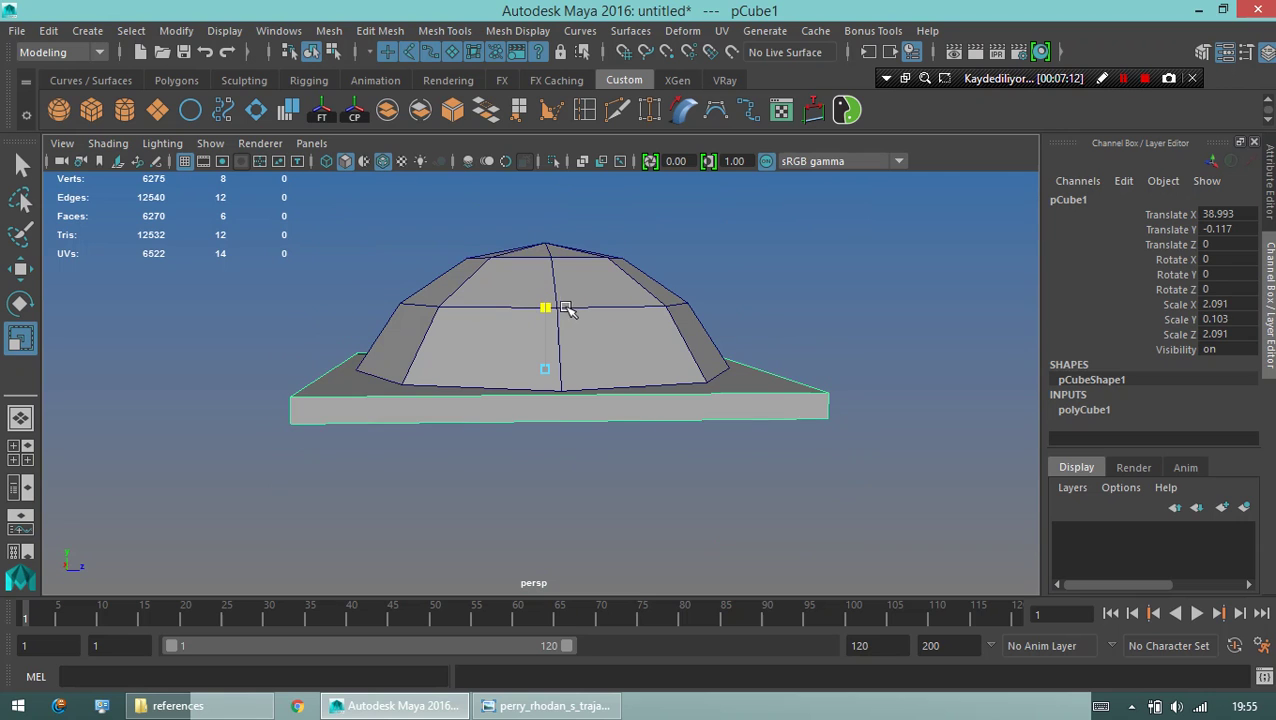
pyautogui.keyDown('alt'); pyautogui.moveTo(478, 381); pyautogui.dragTo(326, 500); pyautogui.keyUp('alt')
pyautogui.press('q')
pyautogui.click(326, 500)
pyautogui.moveTo(803, 276)
pyautogui.keyDown('alt'); pyautogui.mouseDown()
pyautogui.moveTo(518, 353)
pyautogui.moveTo(188, 410)
pyautogui.moveTo(613, 418)
pyautogui.moveTo(607, 450)
pyautogui.mouseUp(); pyautogui.keyUp('alt')
pyautogui.hotkey('alt', 'Tab')
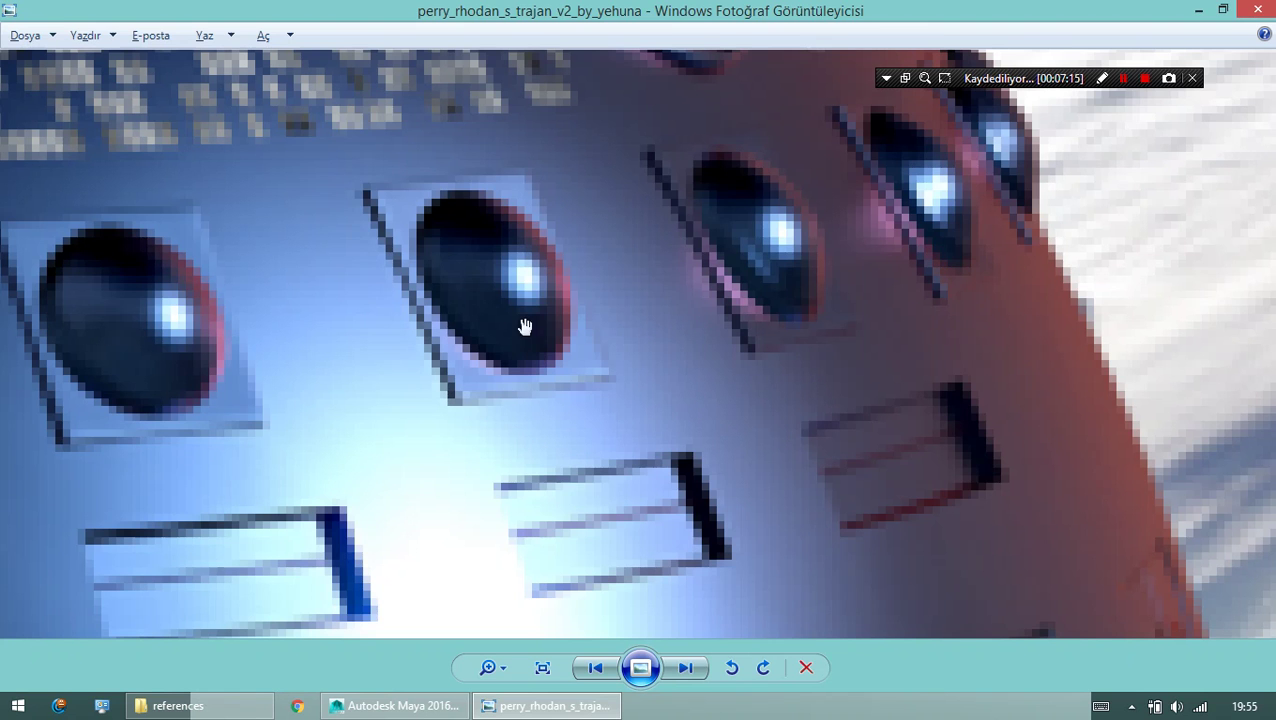
pyautogui.hotkey('alt', 'Tab')
# Group the dome and plate together with Ctrl+G.
pyautogui.scroll(5, 467, 353)
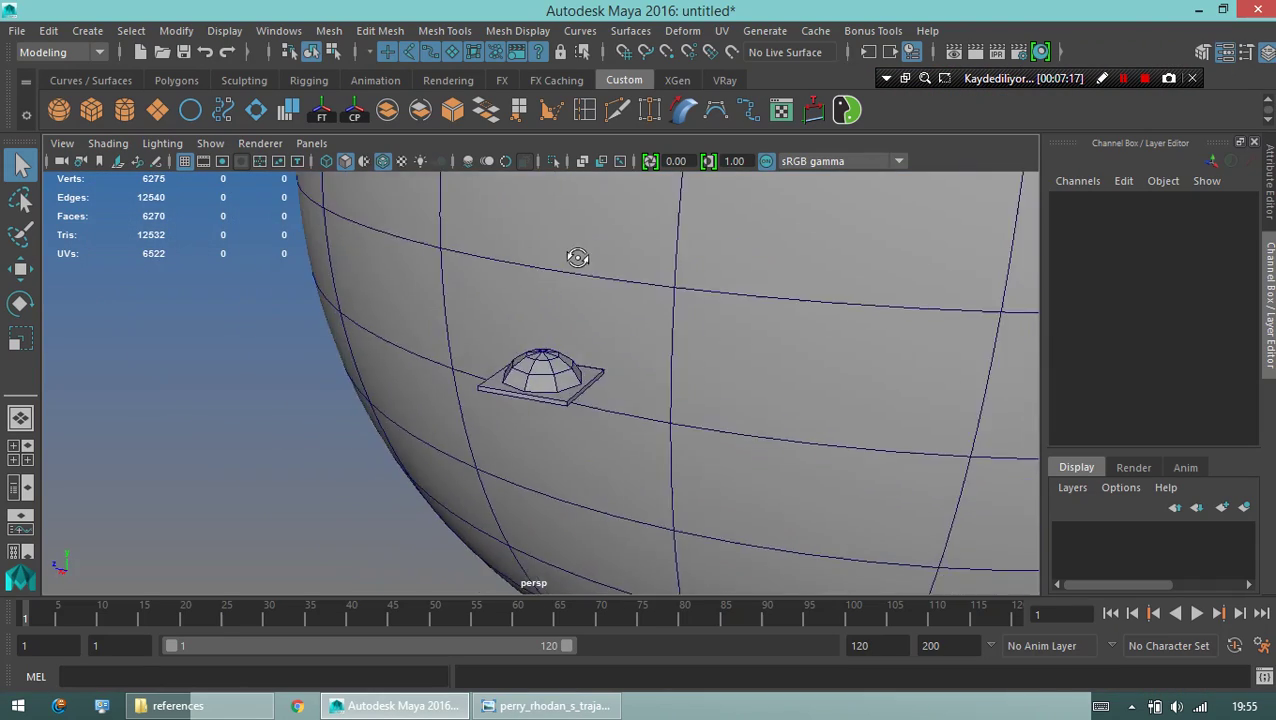
pyautogui.moveTo(575, 256)
pyautogui.keyDown('alt'); pyautogui.mouseDown()
pyautogui.moveTo(328, 290)
pyautogui.moveTo(447, 347)
pyautogui.mouseUp(); pyautogui.keyUp('alt')
pyautogui.scroll(2, 447, 347)
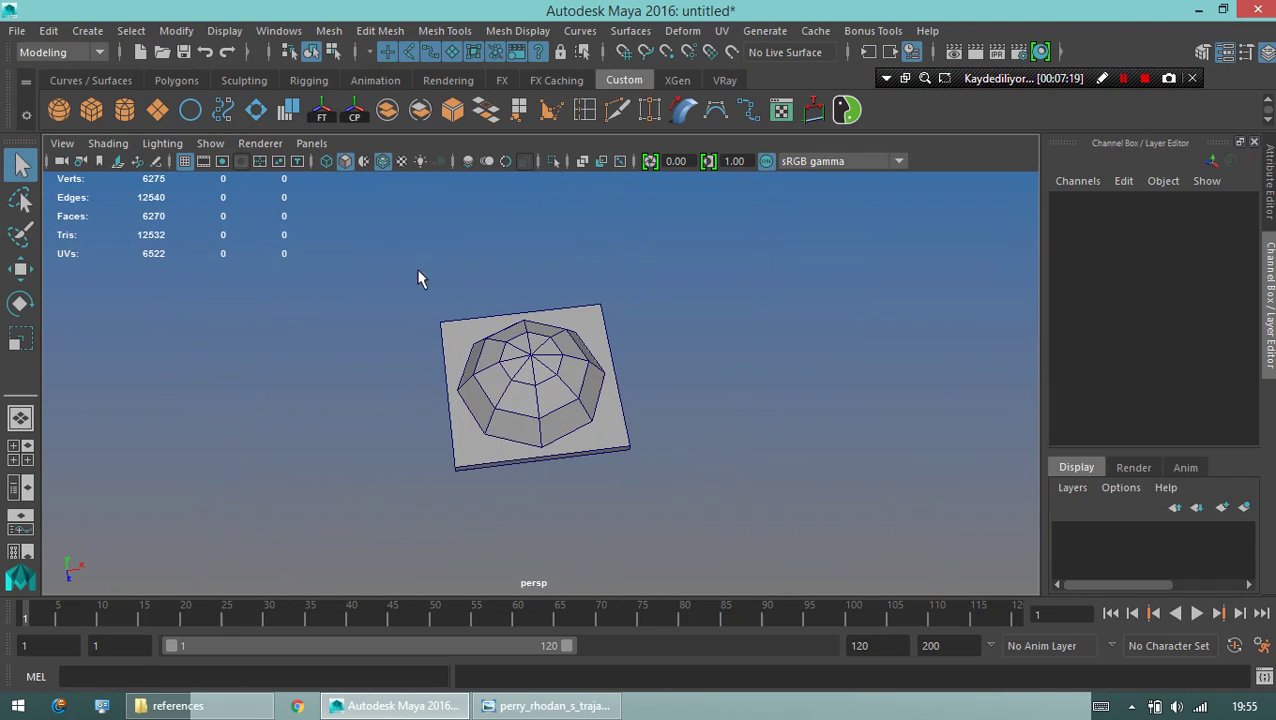
pyautogui.moveTo(421, 276); pyautogui.dragTo(679, 456)
pyautogui.hotkey('ctrl', 'g')
# Snap the group's pivot to the dome's top point.
pyautogui.press('w')
pyautogui.scroll(-3, 600, 350)
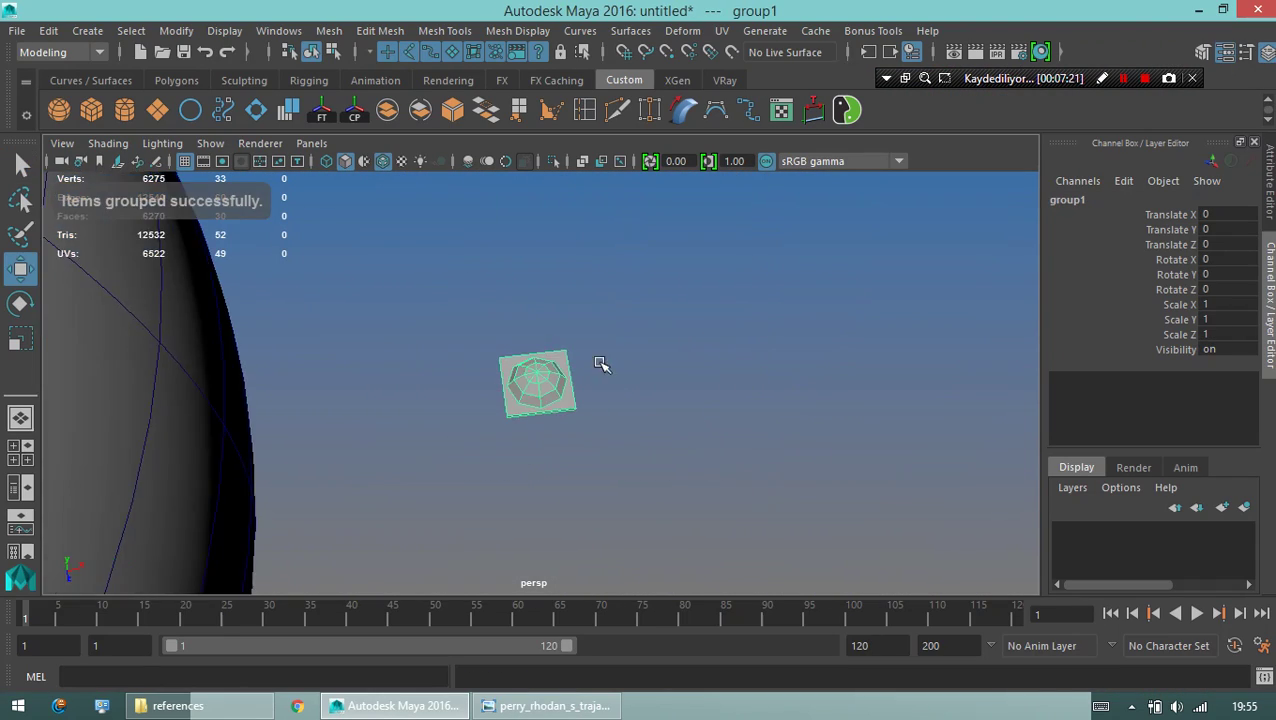
pyautogui.scroll(-3, 413, 336)
pyautogui.scroll(4, 432, 343)
pyautogui.moveTo(470, 433)
pyautogui.keyDown('alt'); pyautogui.mouseDown()
pyautogui.moveTo(490, 393)
pyautogui.moveTo(567, 441)
pyautogui.moveTo(588, 474)
pyautogui.mouseUp(); pyautogui.keyUp('alt')
pyautogui.scroll(2, 595, 455)
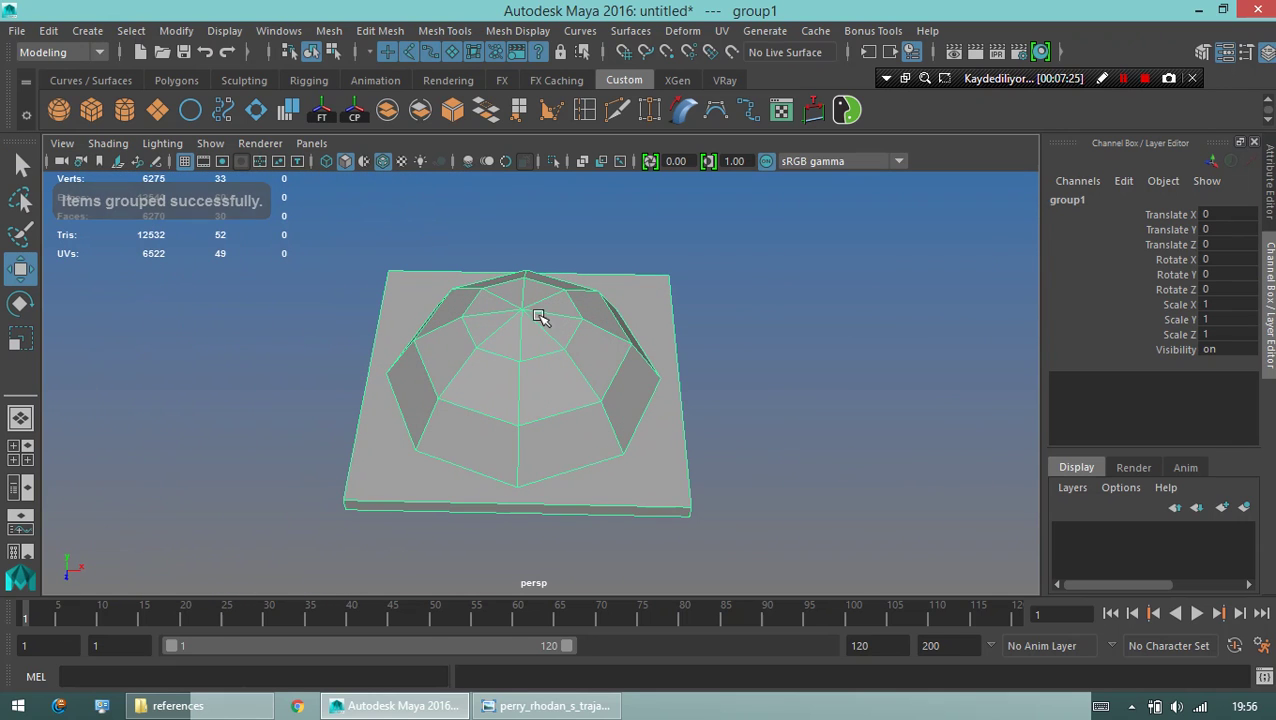
pyautogui.press('v')
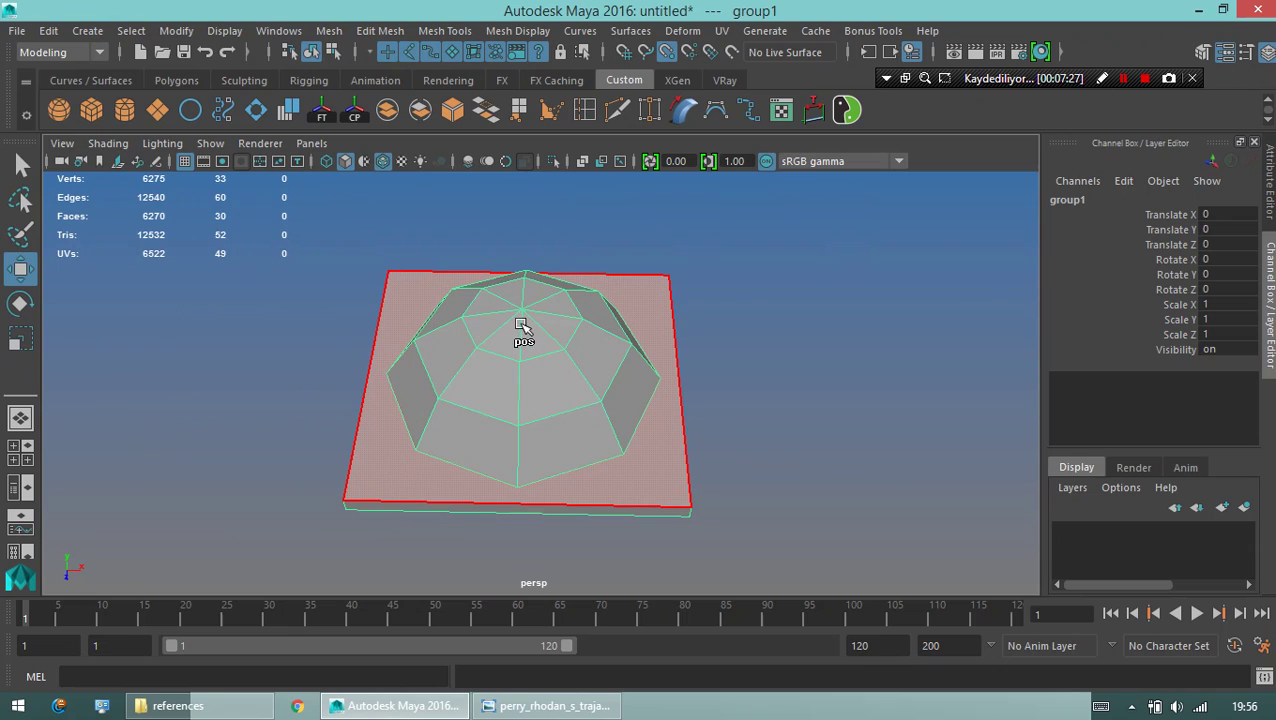
pyautogui.click(521, 326)
pyautogui.scroll(-3, 612, 336)
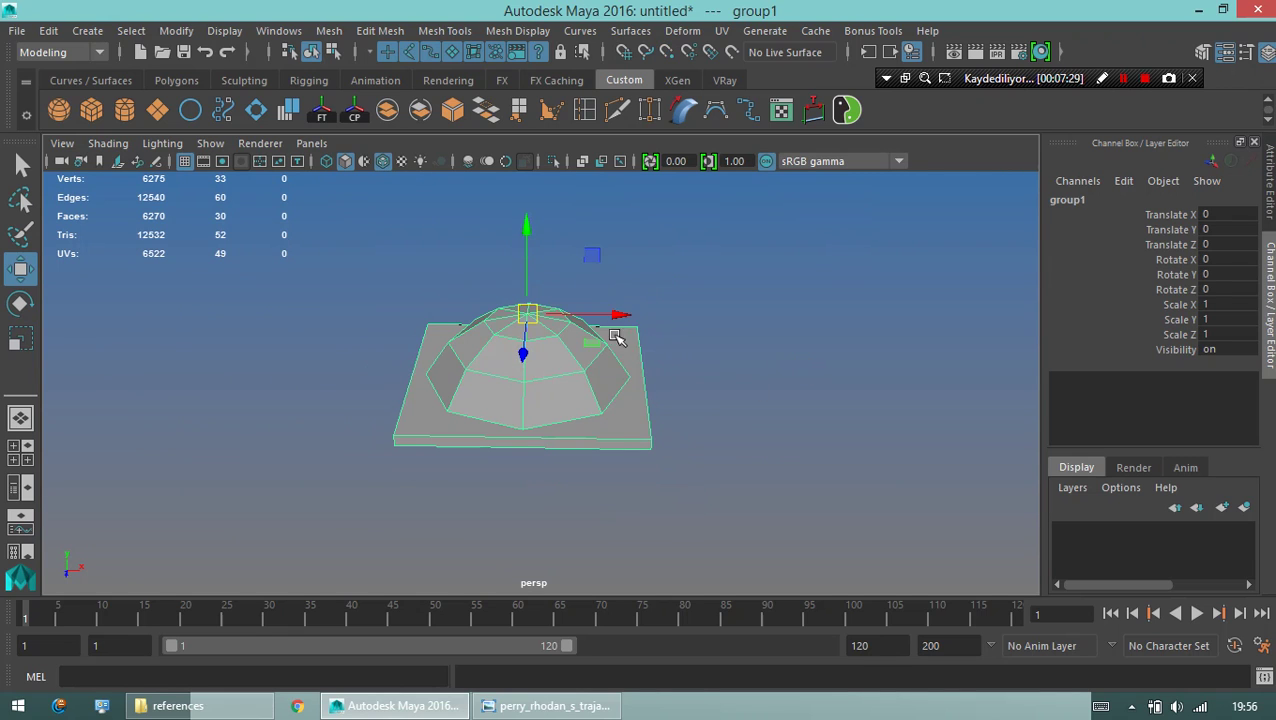
# Reselect the dome and regroup it with the plate as group1.
pyautogui.press('q')
pyautogui.click(527, 325)
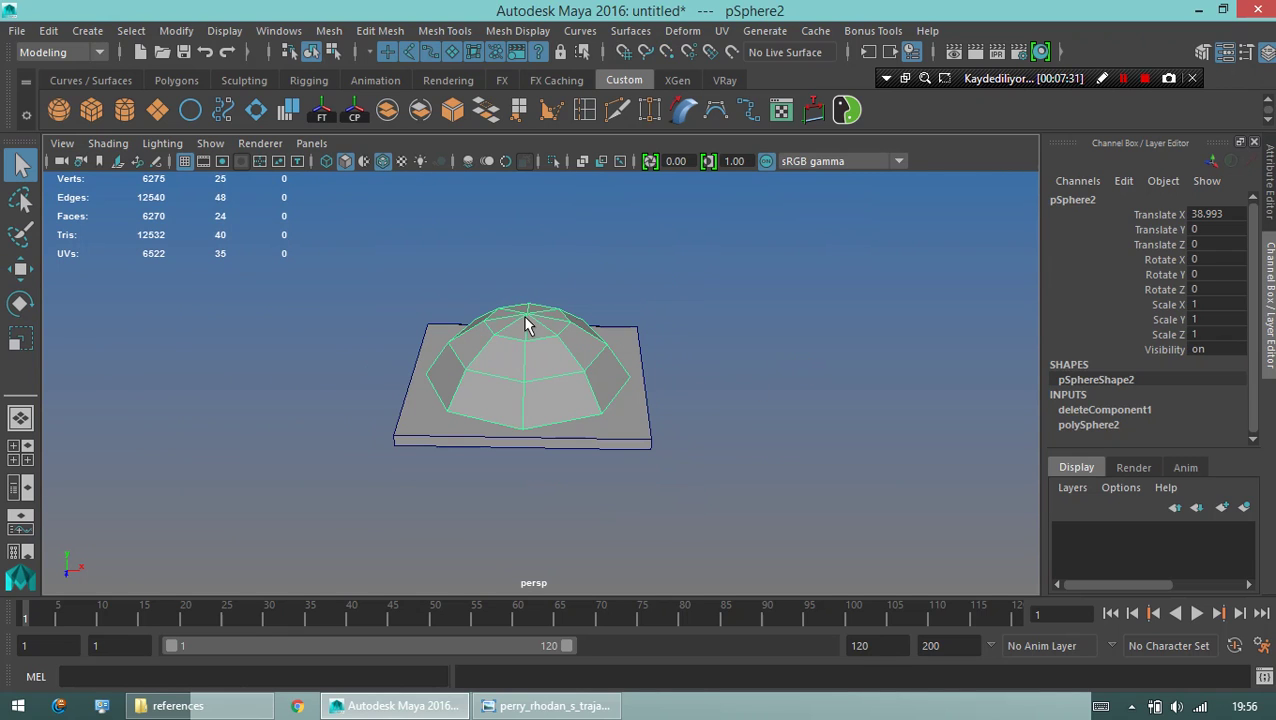
pyautogui.click(828, 306)
pyautogui.click(562, 374)
pyautogui.hotkey('ctrl', 'g')
# Snap group1's pivot down to the bottom corner vertex of the plate.
pyautogui.keyDown('alt'); pyautogui.moveTo(562, 374); pyautogui.dragTo(210, 392); pyautogui.keyUp('alt')
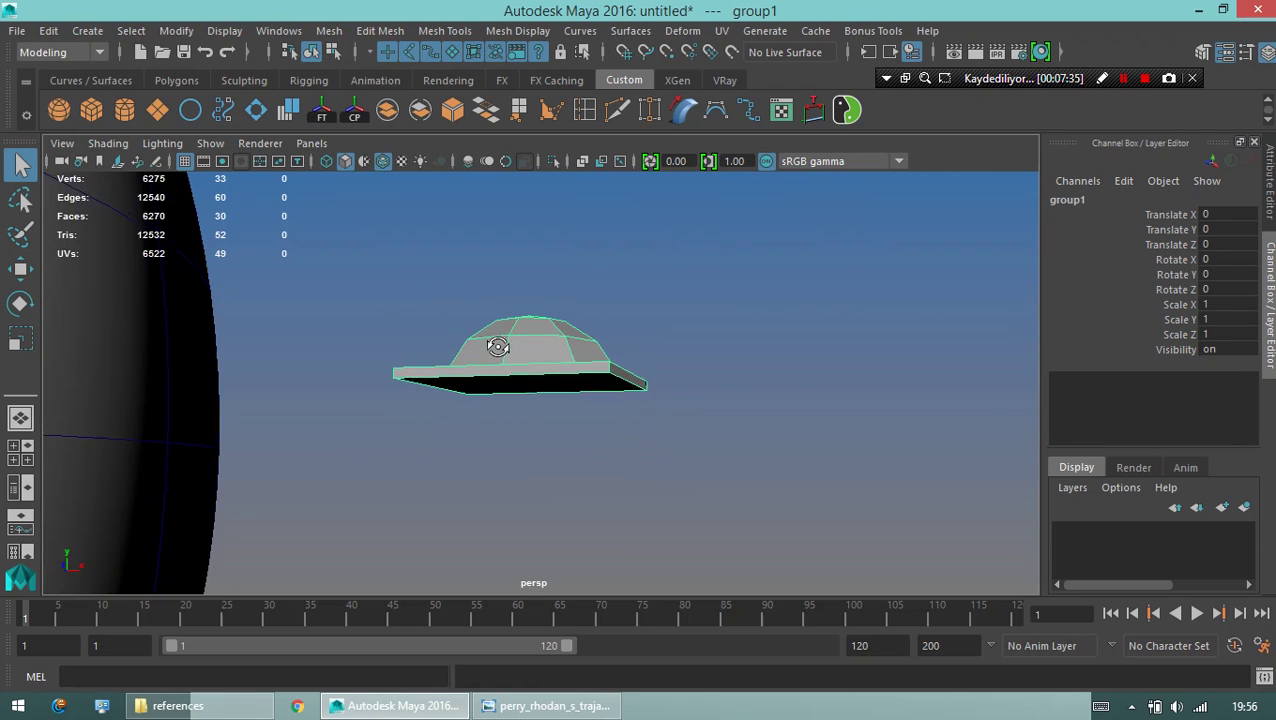
pyautogui.press('w')
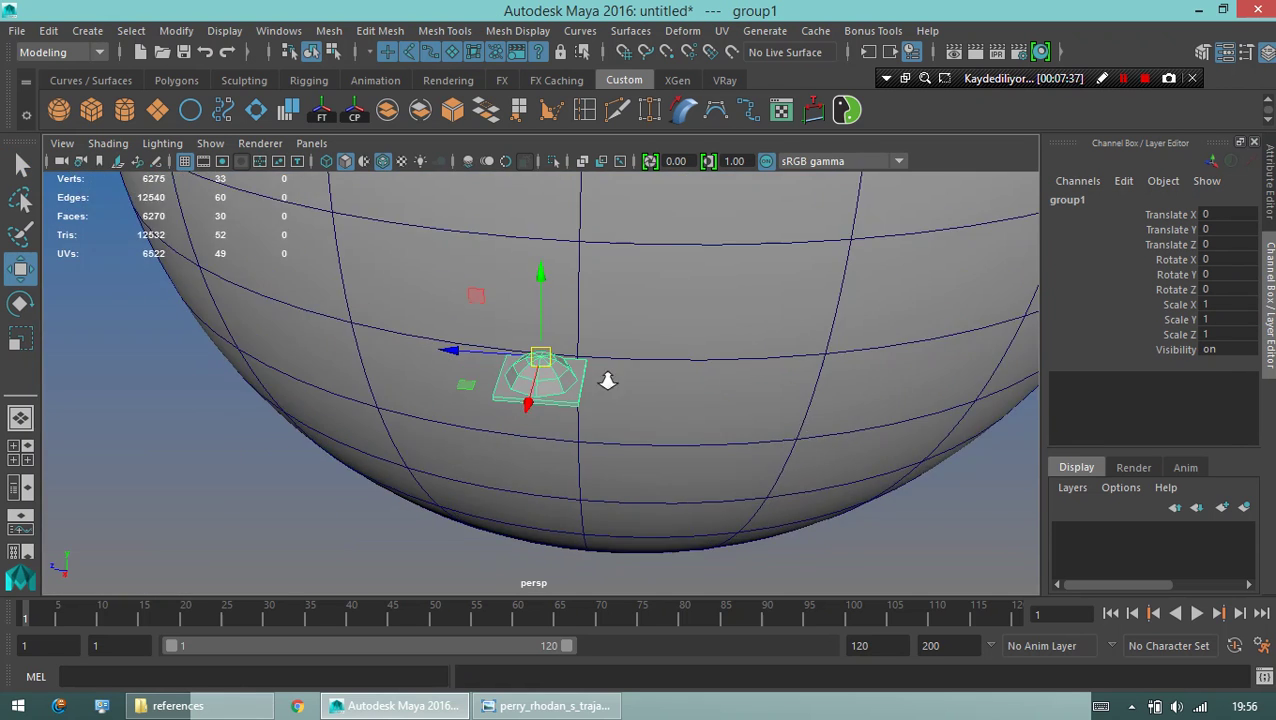
pyautogui.moveTo(675, 344)
pyautogui.keyDown('alt'); pyautogui.mouseDown()
pyautogui.moveTo(473, 352)
pyautogui.moveTo(570, 305)
pyautogui.mouseUp(); pyautogui.keyUp('alt')
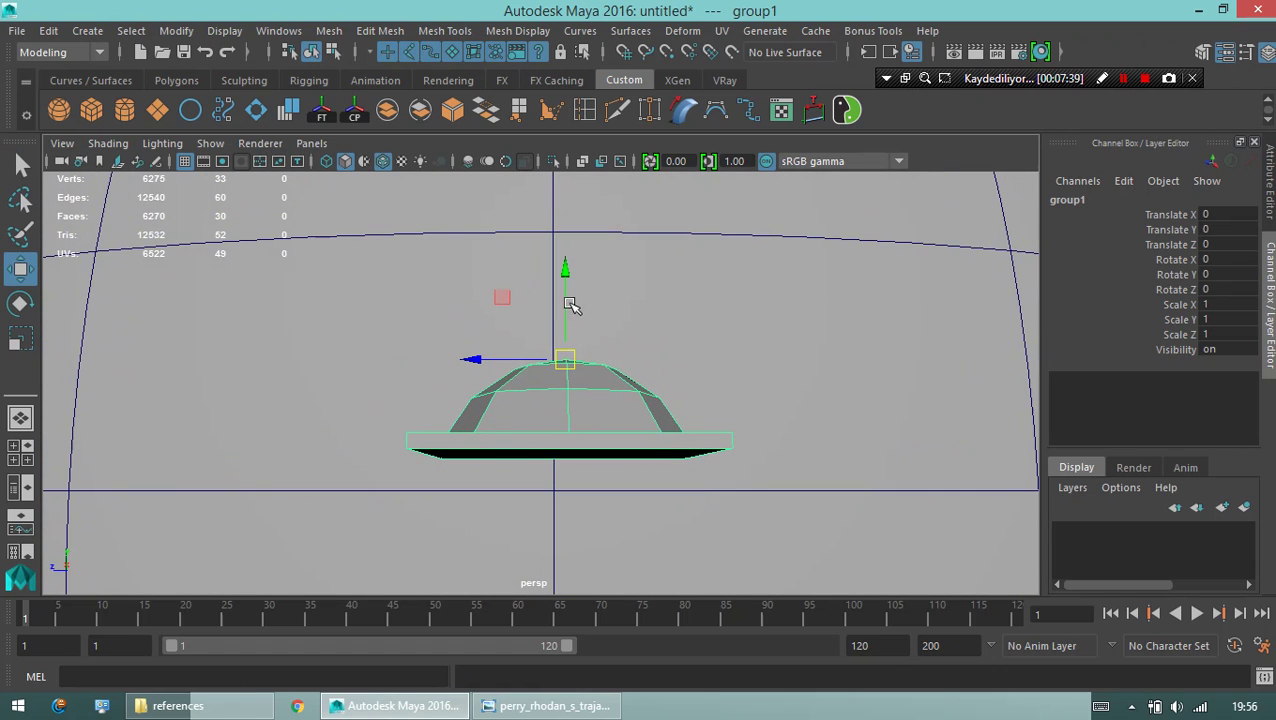
pyautogui.press('v')
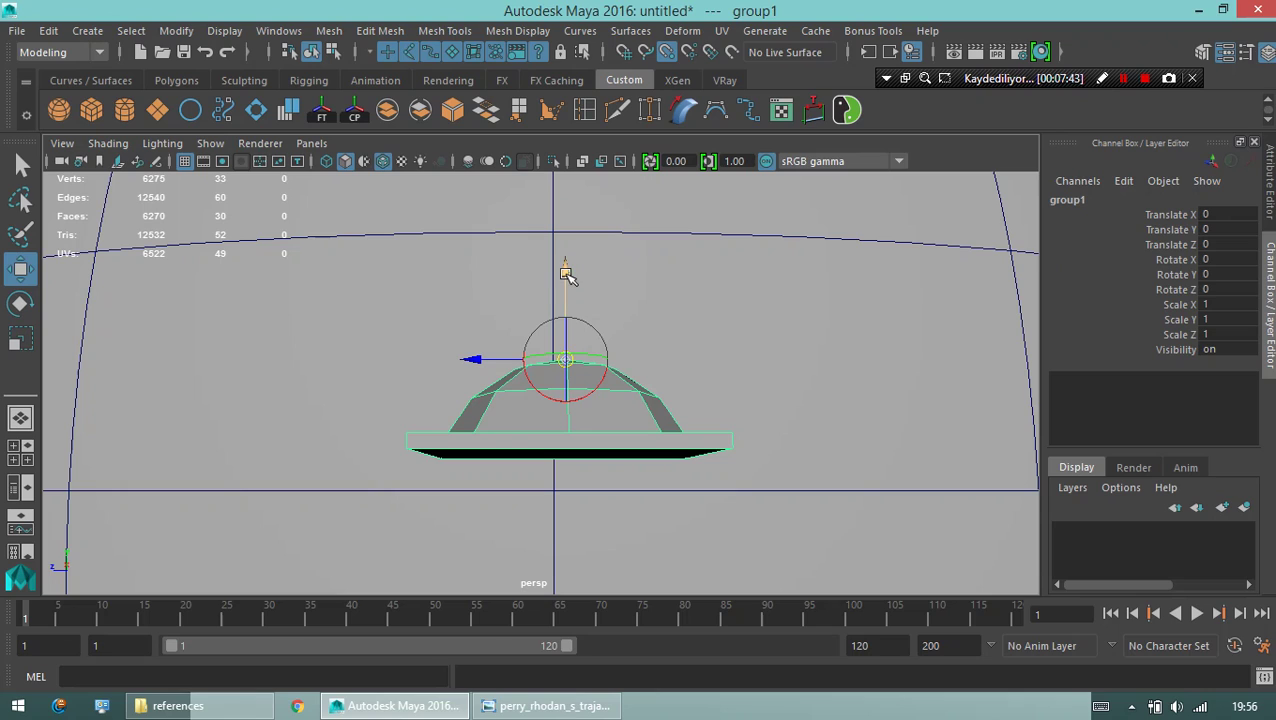
pyautogui.moveTo(565, 270)
pyautogui.mouseDown()
pyautogui.moveTo(441, 447)
pyautogui.moveTo(413, 453)
pyautogui.mouseUp()
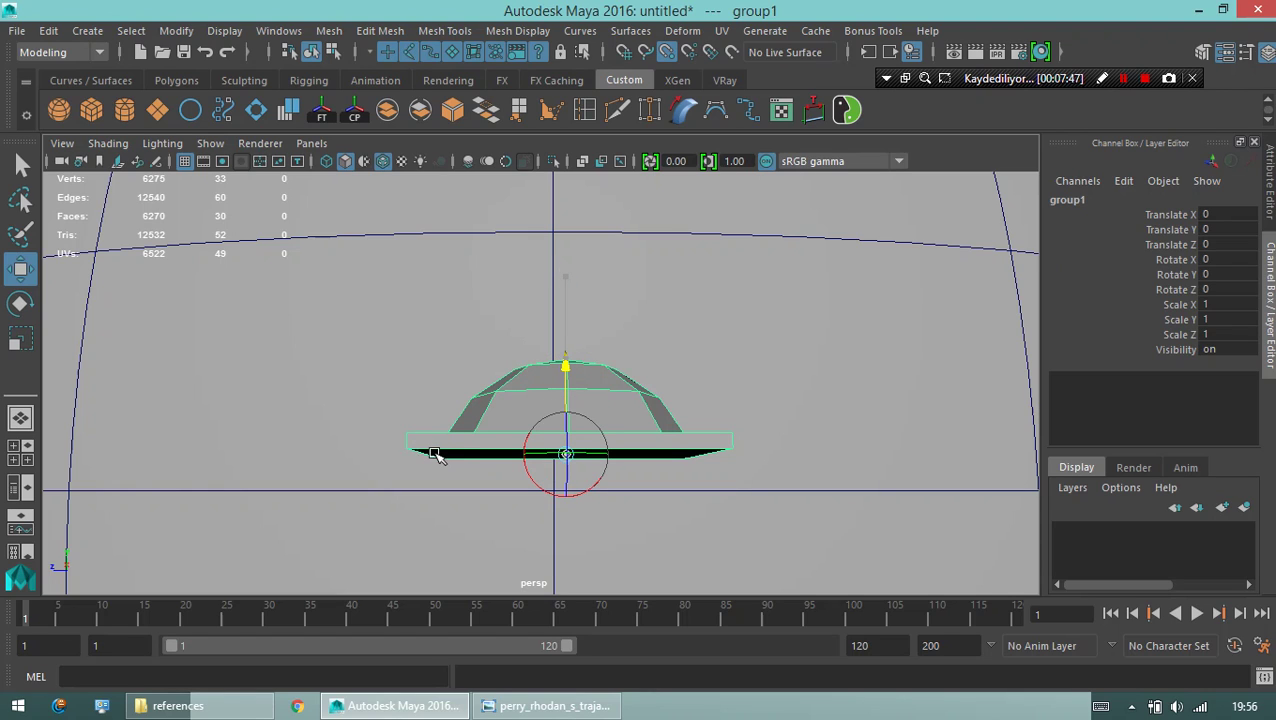
# Orbit around to the large sphere pSphere1 and select it.
pyautogui.keyDown('alt'); pyautogui.moveTo(413, 441); pyautogui.dragTo(517, 432); pyautogui.keyUp('alt')
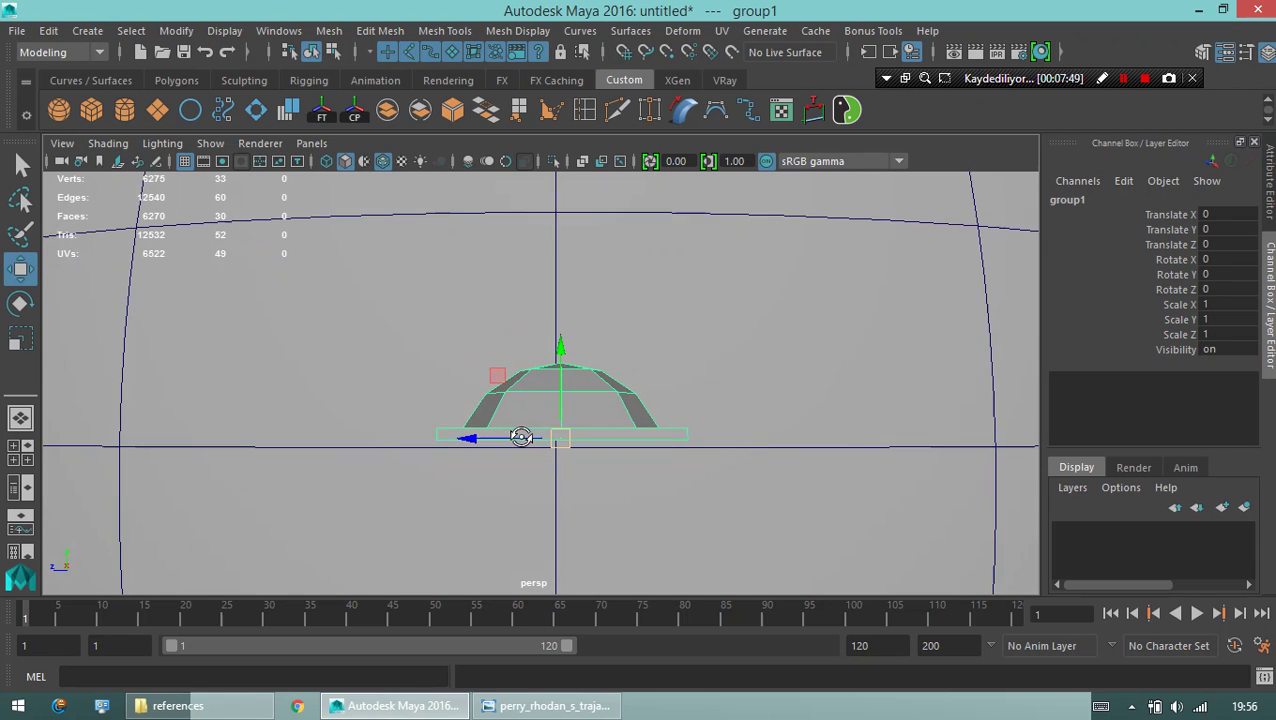
pyautogui.scroll(-5, 788, 416)
pyautogui.scroll(-3, 296, 367)
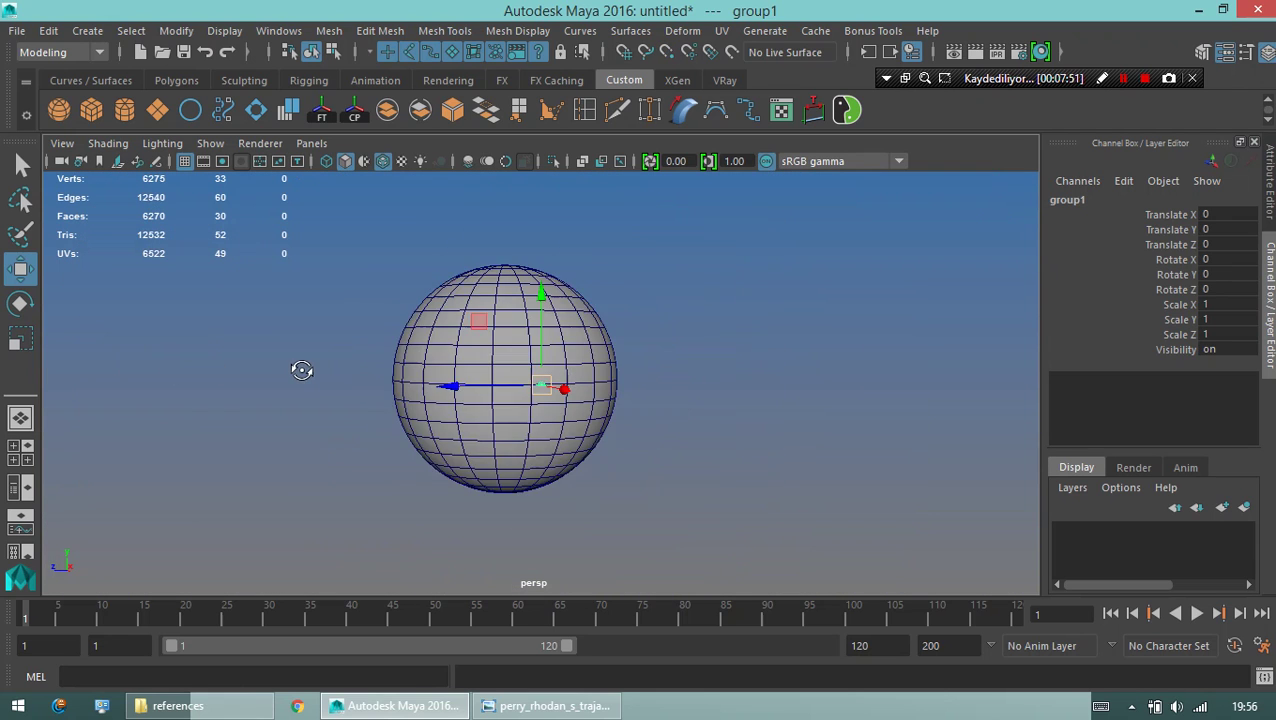
pyautogui.scroll(2, 530, 395)
pyautogui.keyDown('alt'); pyautogui.moveTo(530, 395); pyautogui.dragTo(410, 395); pyautogui.keyUp('alt')
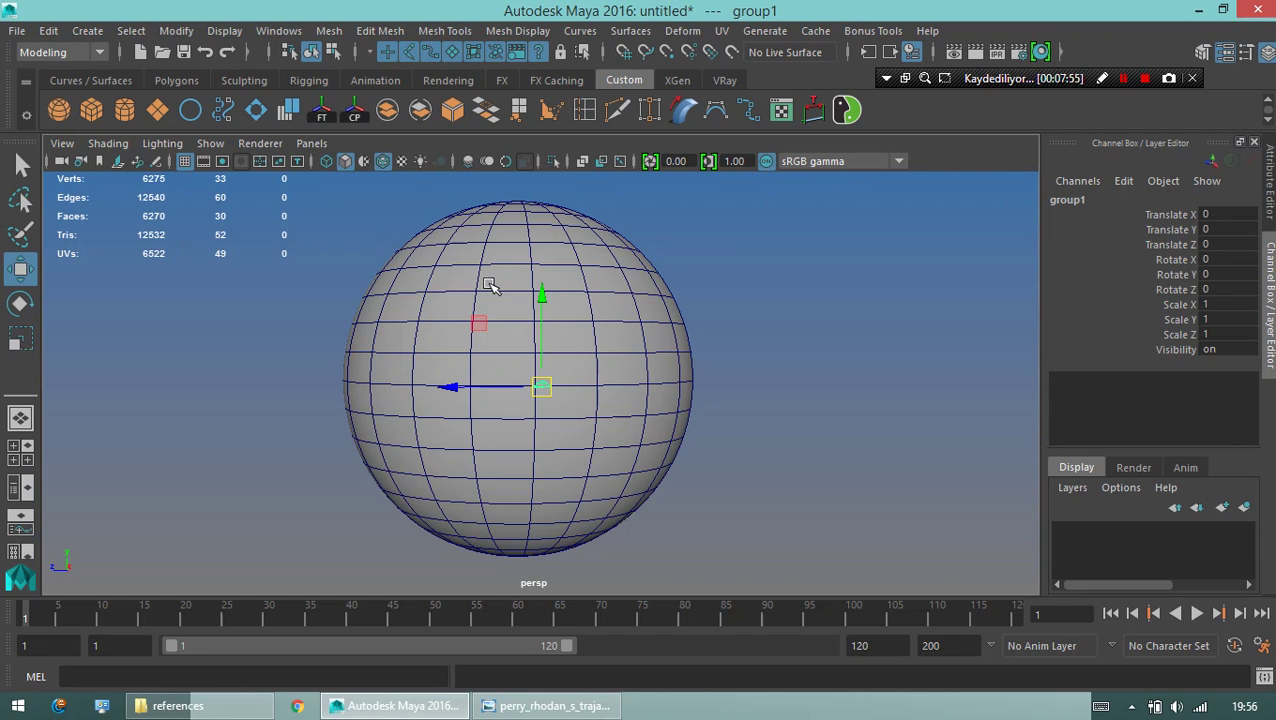
pyautogui.moveTo(423, 350)
pyautogui.keyDown('alt'); pyautogui.mouseDown()
pyautogui.moveTo(447, 364)
pyautogui.moveTo(454, 410)
pyautogui.moveTo(544, 438)
pyautogui.moveTo(584, 515)
pyautogui.moveTo(273, 489)
pyautogui.moveTo(262, 410)
pyautogui.mouseUp(); pyautogui.keyUp('alt')
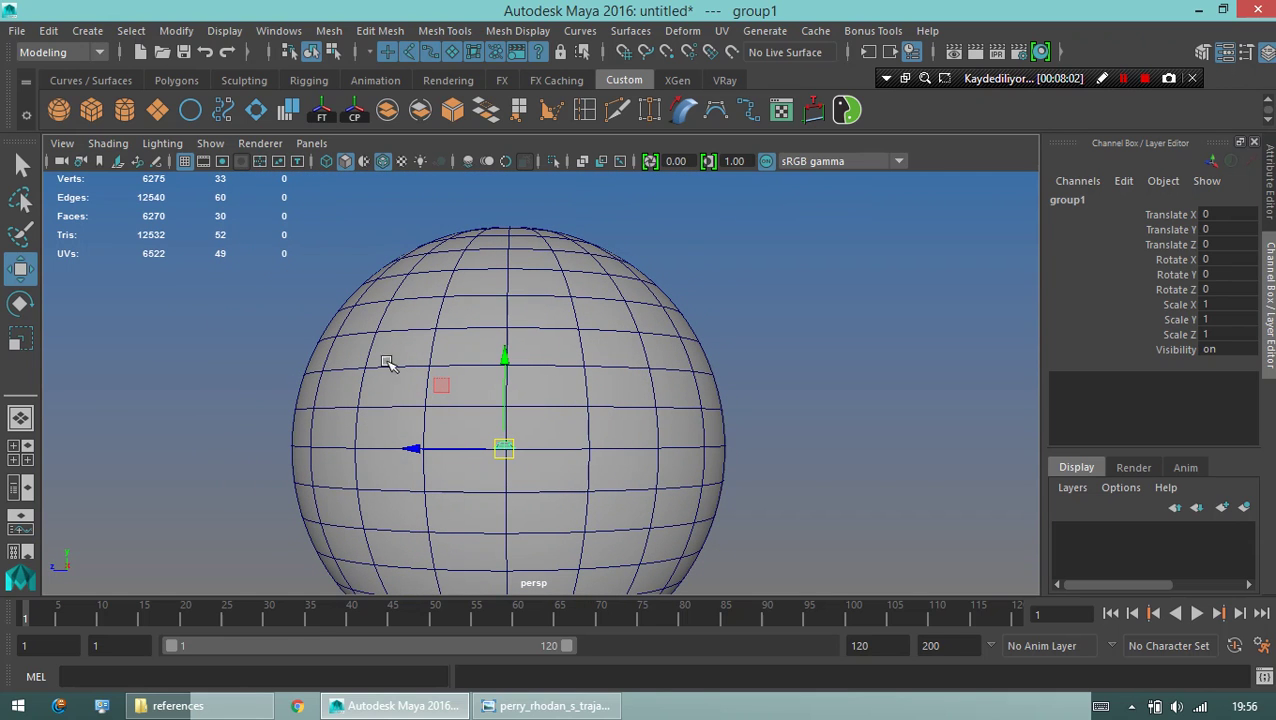
pyautogui.click(478, 328)
pyautogui.scroll(5, 846, 436)
# Select the small dome-and-plate detail and group it into group1 with Ctrl+G.
pyautogui.scroll(3, 648, 434)
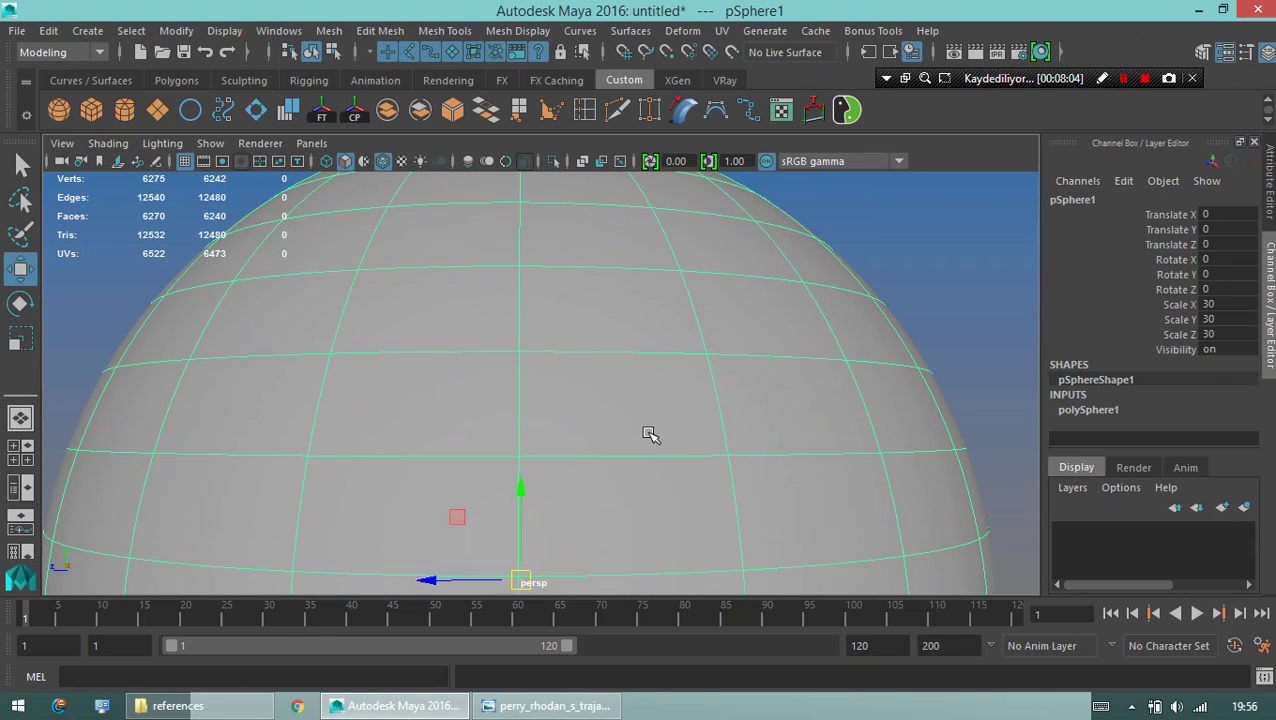
pyautogui.scroll(-3, 387, 464)
pyautogui.press('q')
pyautogui.click(522, 587)
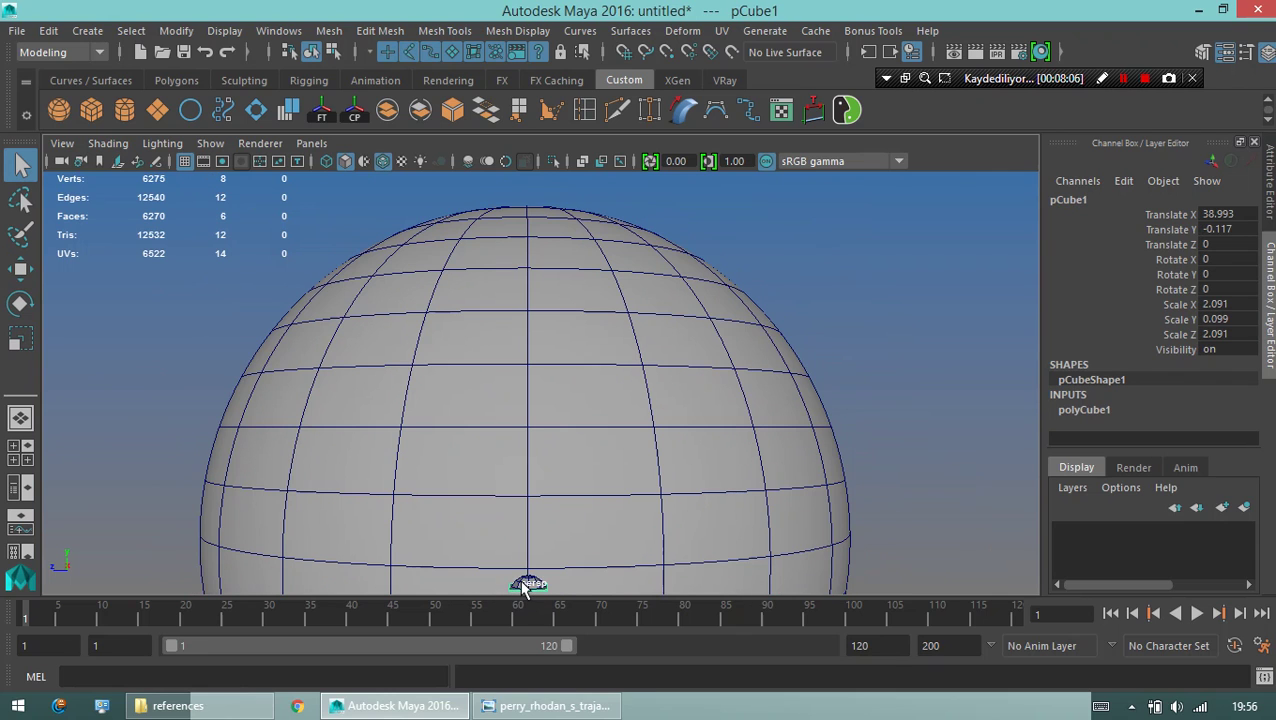
pyautogui.hotkey('ctrl', 'g')
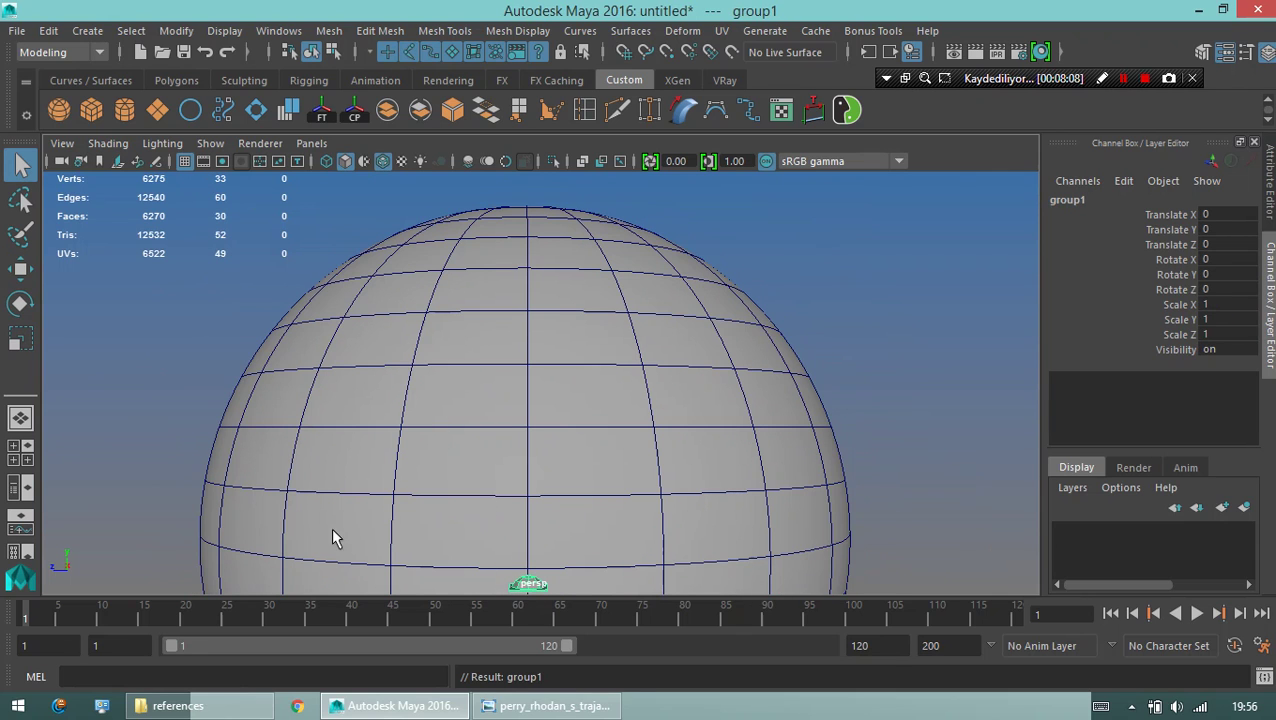
# Move group1 up onto the sphere and rotate it to -69.277 on Z.
pyautogui.scroll(-3, 331, 527)
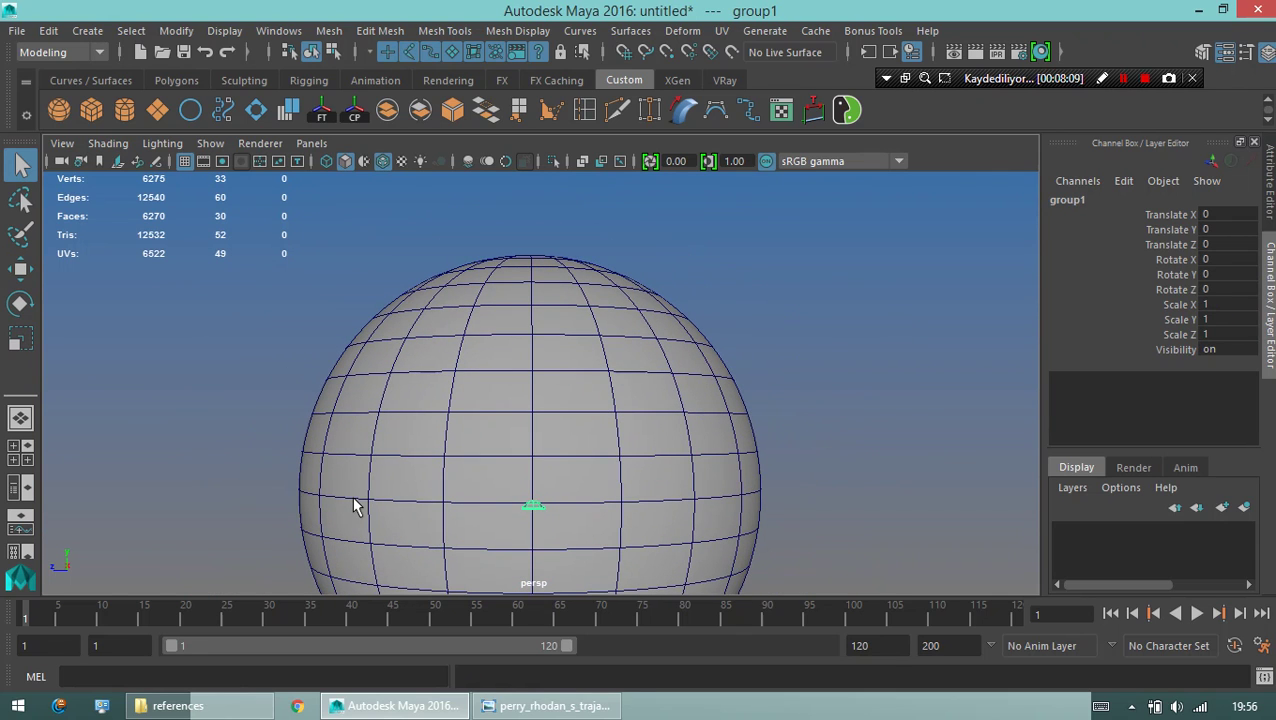
pyautogui.scroll(5, 430, 390)
pyautogui.press('w')
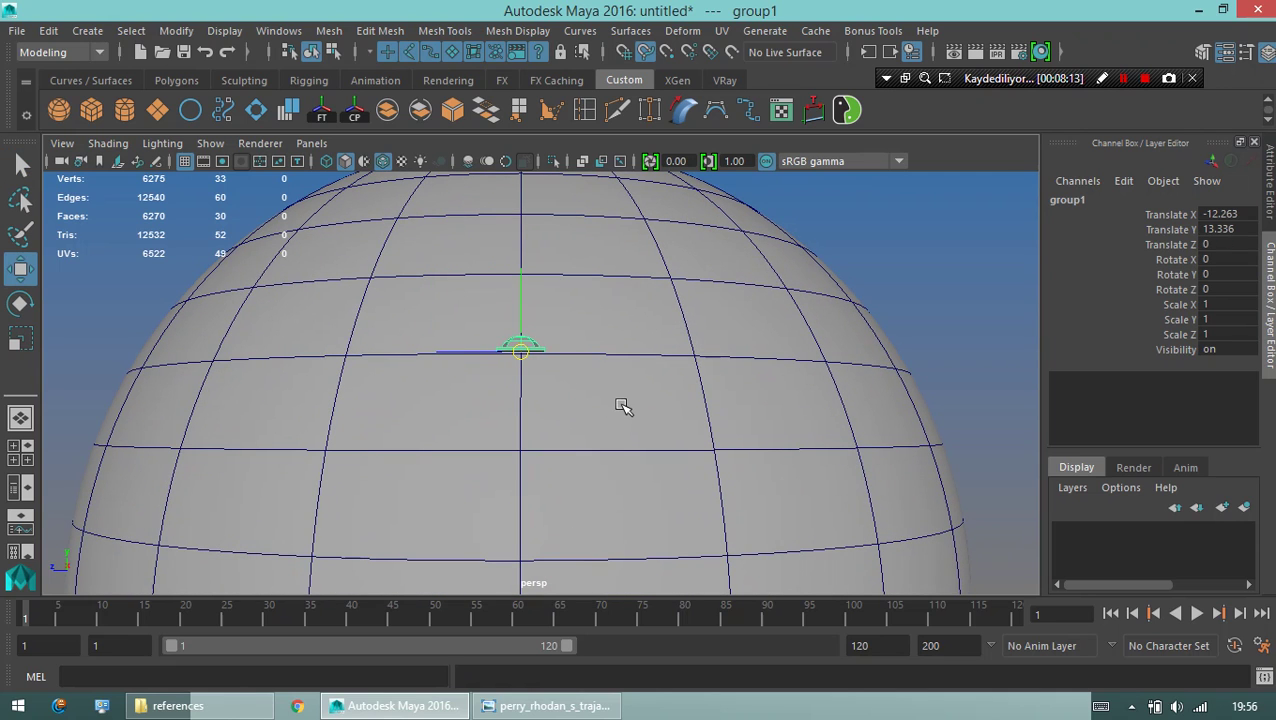
pyautogui.press('f')
pyautogui.keyDown('alt'); pyautogui.moveTo(607, 356); pyautogui.dragTo(572, 328); pyautogui.keyUp('alt')
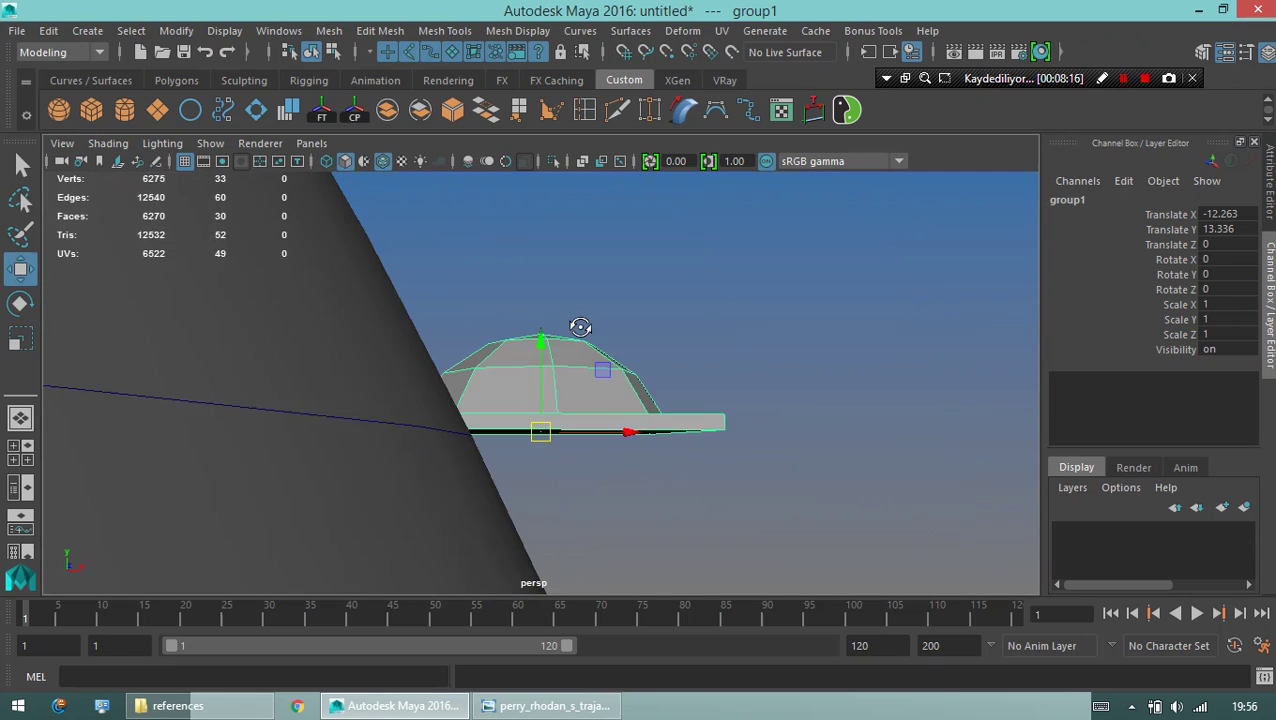
pyautogui.moveTo(598, 419)
pyautogui.keyDown('alt'); pyautogui.mouseDown()
pyautogui.moveTo(493, 435)
pyautogui.moveTo(390, 427)
pyautogui.moveTo(610, 350)
pyautogui.moveTo(636, 455)
pyautogui.moveTo(652, 404)
pyautogui.moveTo(441, 433)
pyautogui.moveTo(500, 412)
pyautogui.moveTo(463, 425)
pyautogui.moveTo(592, 436)
pyautogui.moveTo(430, 399)
pyautogui.moveTo(308, 293)
pyautogui.moveTo(333, 336)
pyautogui.moveTo(490, 396)
pyautogui.moveTo(487, 432)
pyautogui.moveTo(481, 442)
pyautogui.moveTo(490, 421)
pyautogui.moveTo(299, 393)
pyautogui.moveTo(195, 442)
pyautogui.moveTo(214, 450)
pyautogui.mouseUp(); pyautogui.keyUp('alt')
pyautogui.press('e')
pyautogui.press('w')
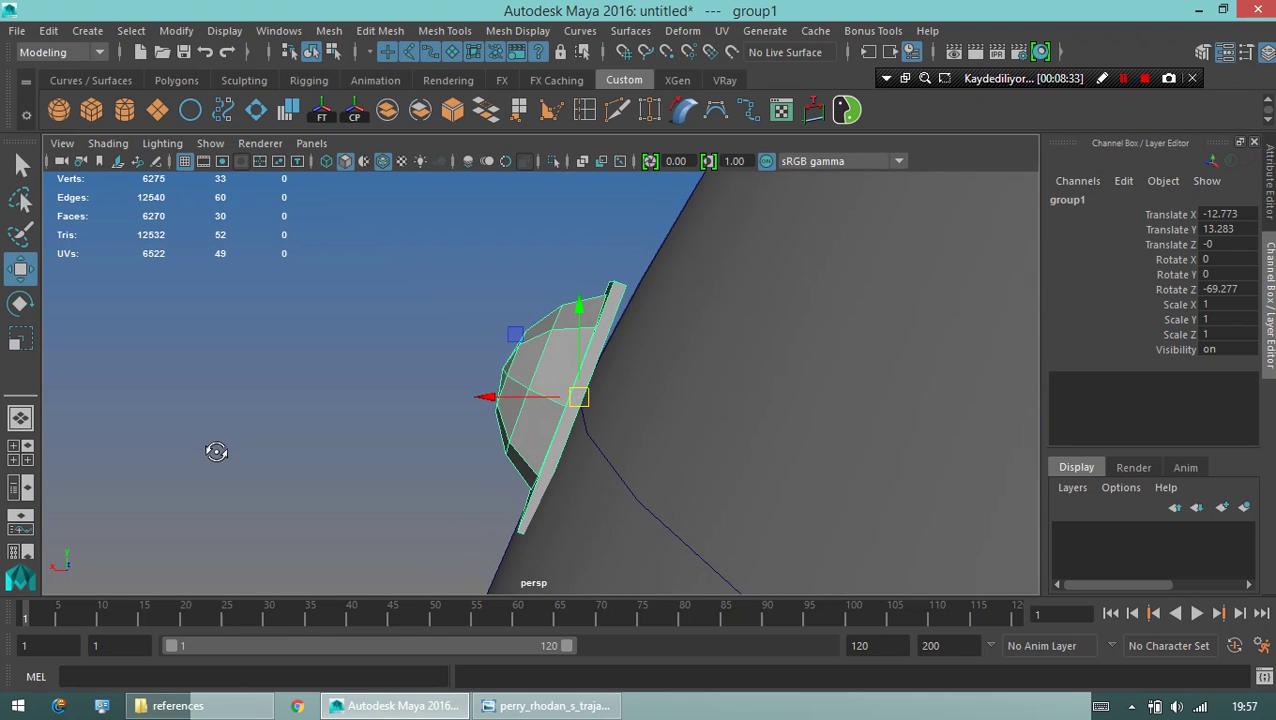
# Adjust group1's Z rotation to -64.278, then bring up the Move tool settings.
pyautogui.press('e')
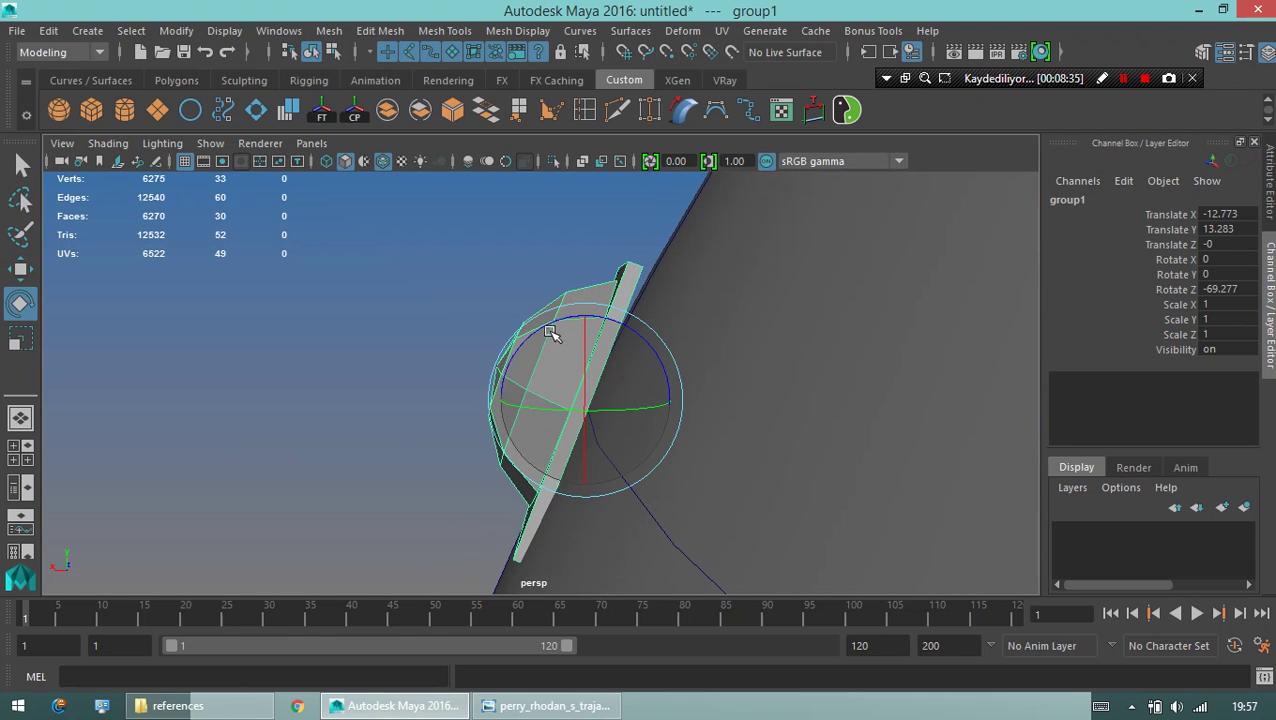
pyautogui.moveTo(549, 333)
pyautogui.mouseDown()
pyautogui.moveTo(632, 302)
pyautogui.moveTo(703, 245)
pyautogui.moveTo(926, 369)
pyautogui.mouseUp()
pyautogui.hotkey('ctrl', 'z')
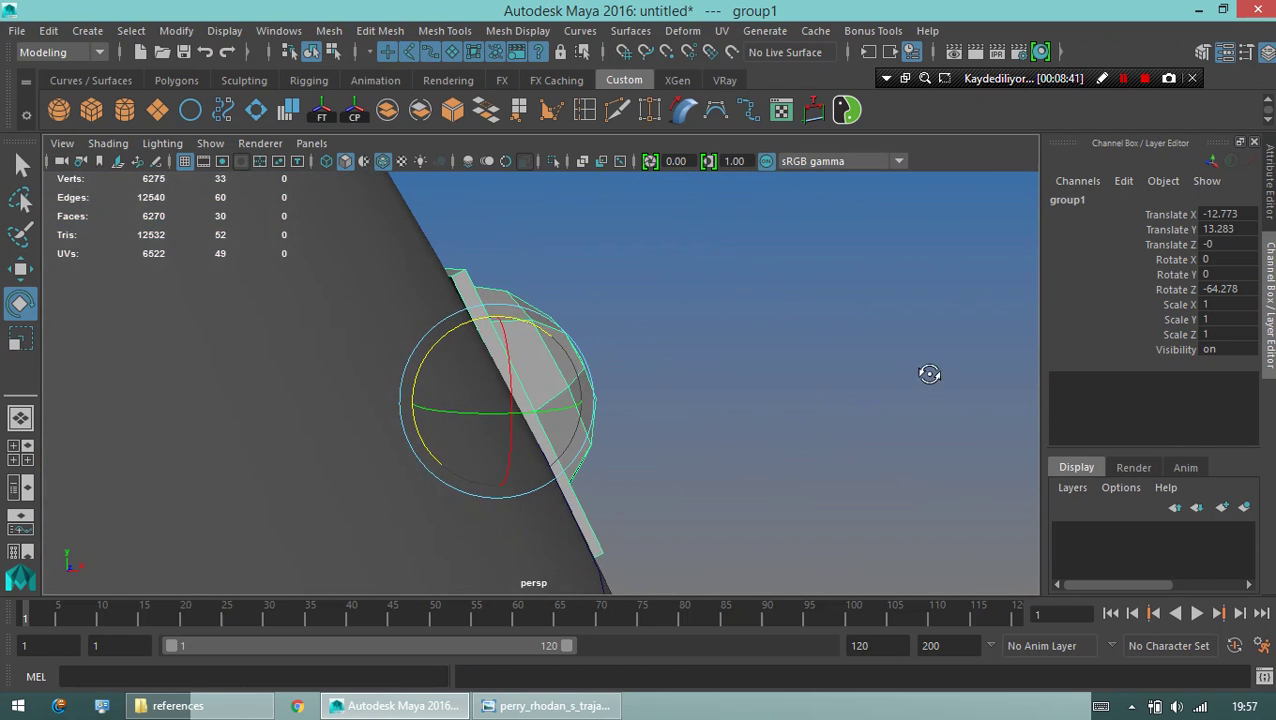
pyautogui.press('w')
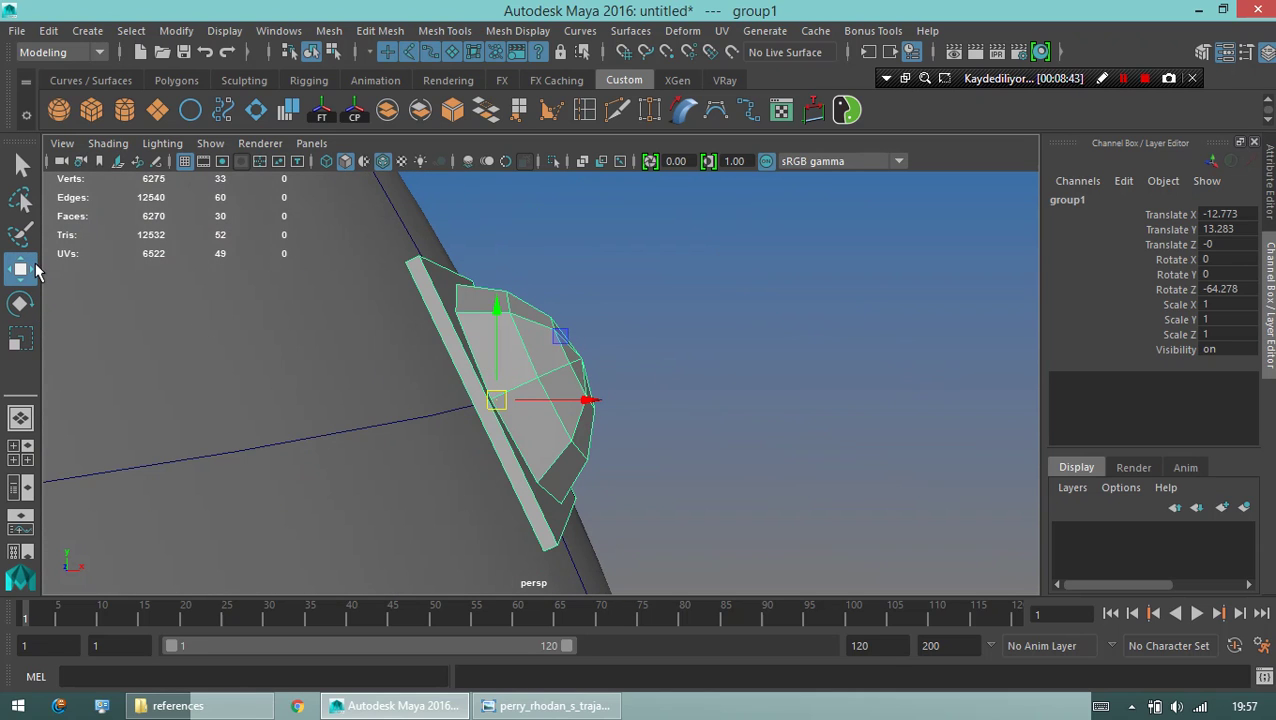
pyautogui.doubleClick(22, 268)
# Set the Move tool's Axis Orientation to Object and close Tool Settings.
pyautogui.click(314, 220)
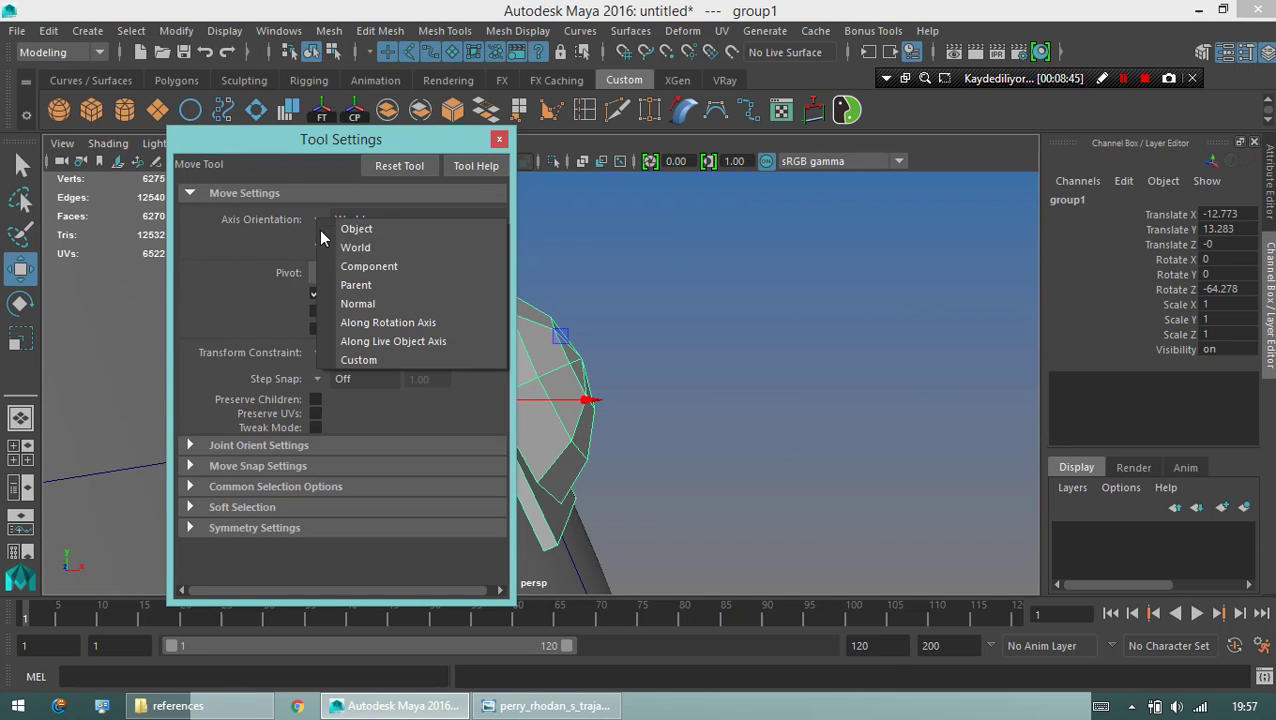
pyautogui.click(336, 229)
pyautogui.click(499, 139)
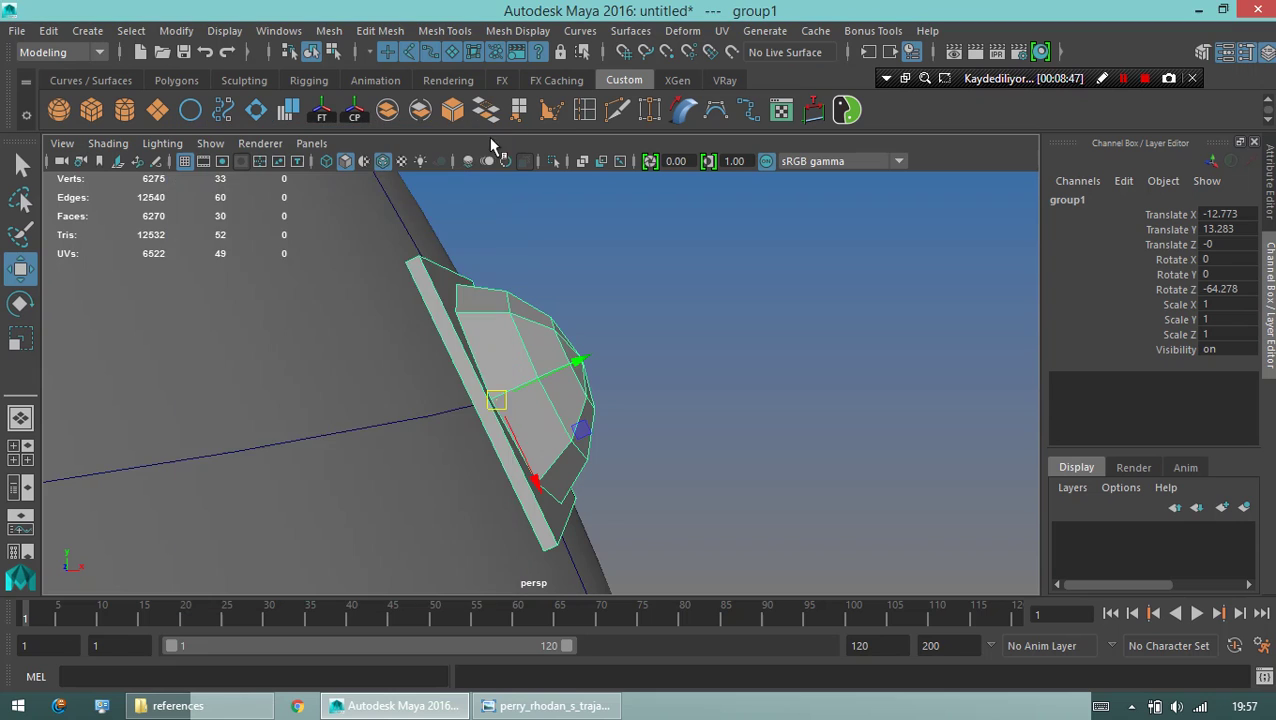
# Nudge group1 along its local axis toward the sphere and tilt it to -63.126 in Z.
pyautogui.keyDown('alt'); pyautogui.moveTo(450, 240); pyautogui.dragTo(419, 262); pyautogui.keyUp('alt')
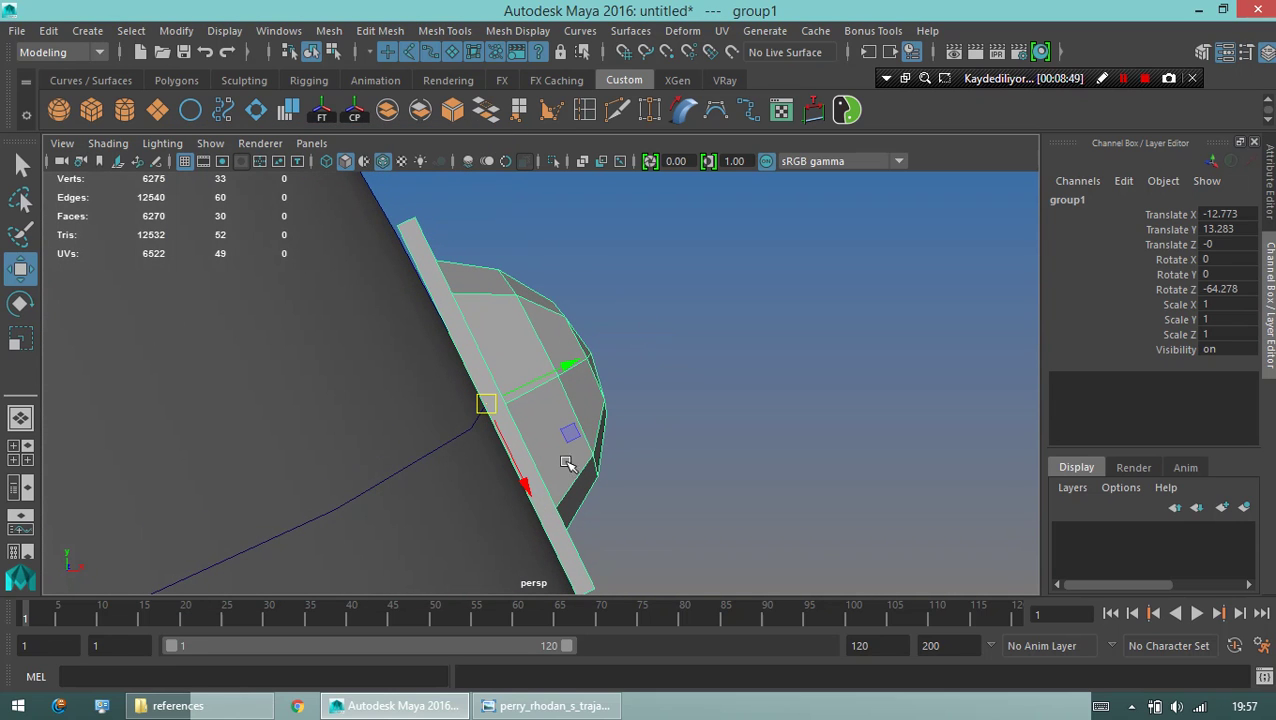
pyautogui.keyDown('alt'); pyautogui.moveTo(566, 463); pyautogui.dragTo(475, 421); pyautogui.keyUp('alt')
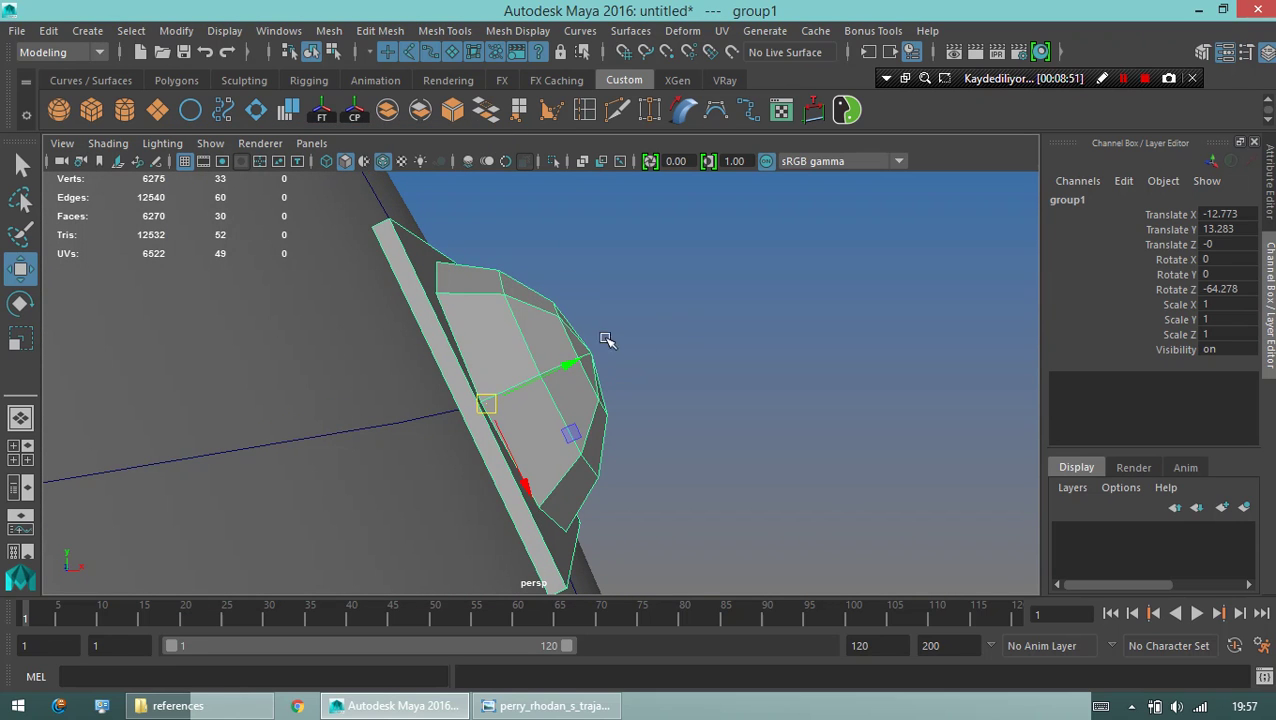
pyautogui.keyDown('alt'); pyautogui.moveTo(606, 340); pyautogui.dragTo(461, 387); pyautogui.keyUp('alt')
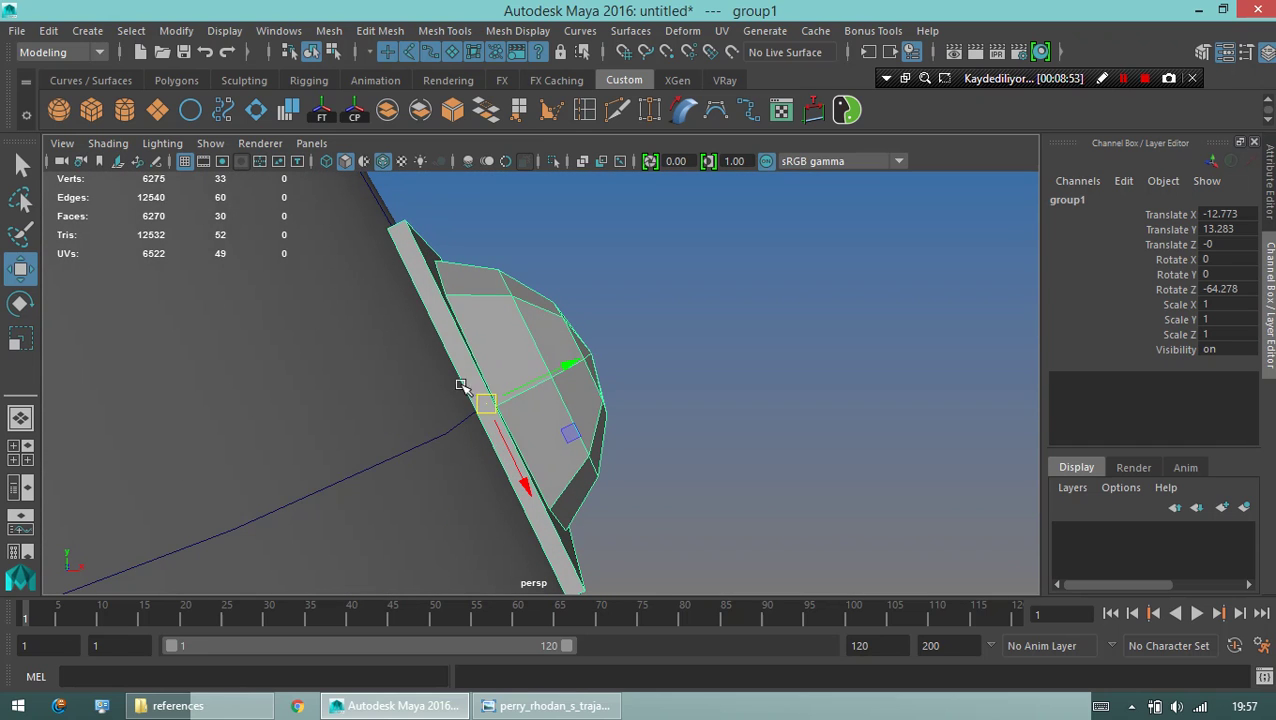
pyautogui.moveTo(573, 360)
pyautogui.mouseDown()
pyautogui.moveTo(521, 379)
pyautogui.moveTo(920, 370)
pyautogui.mouseUp()
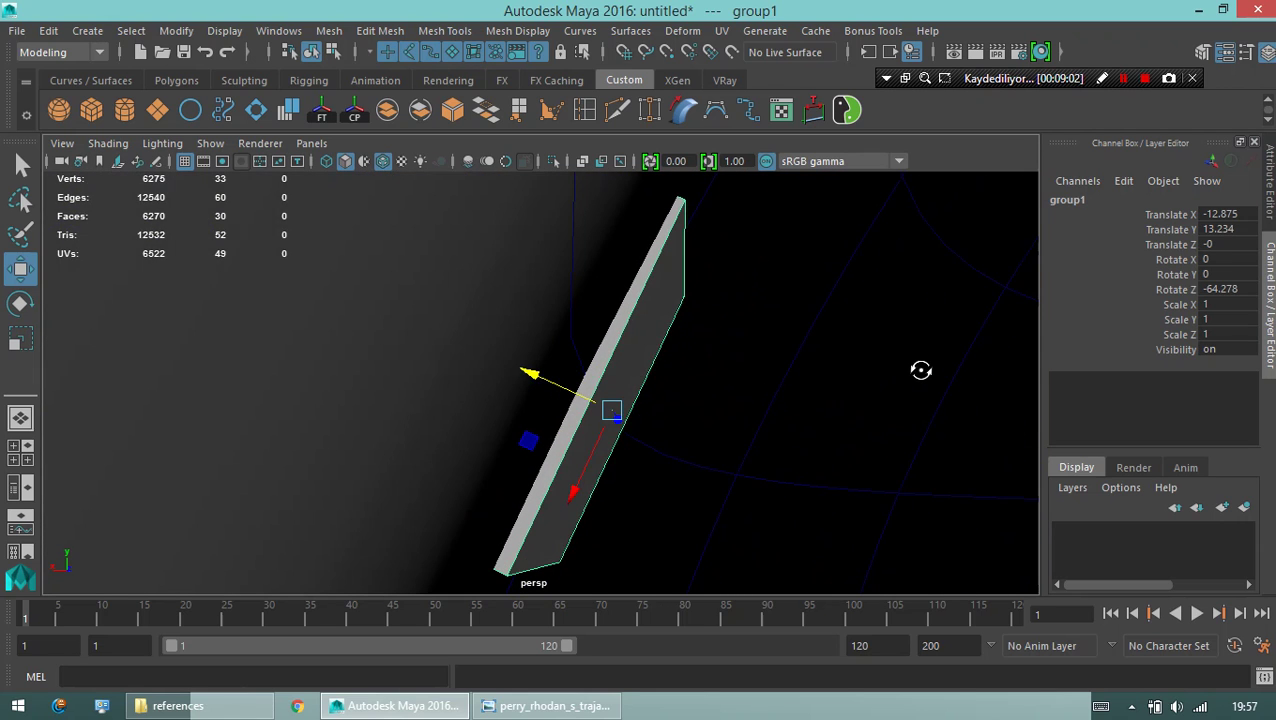
pyautogui.press('e')
pyautogui.moveTo(698, 417); pyautogui.dragTo(699, 418)
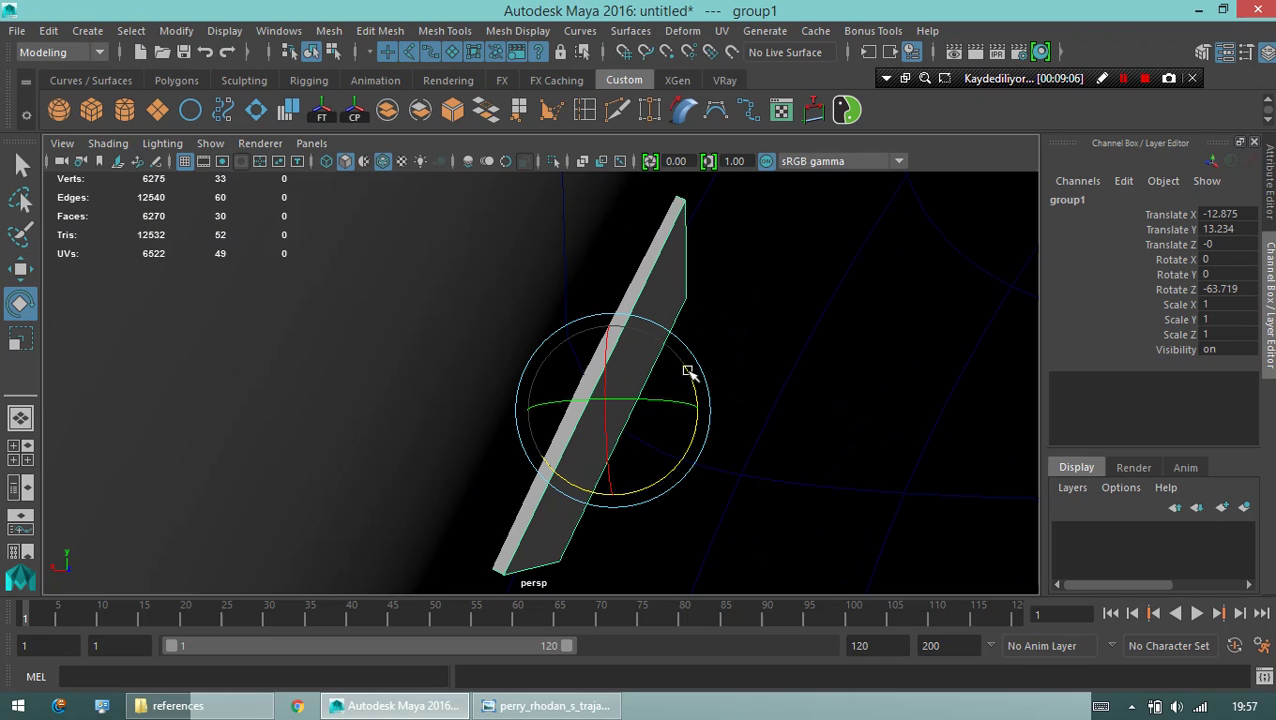
pyautogui.moveTo(697, 385); pyautogui.dragTo(706, 383)
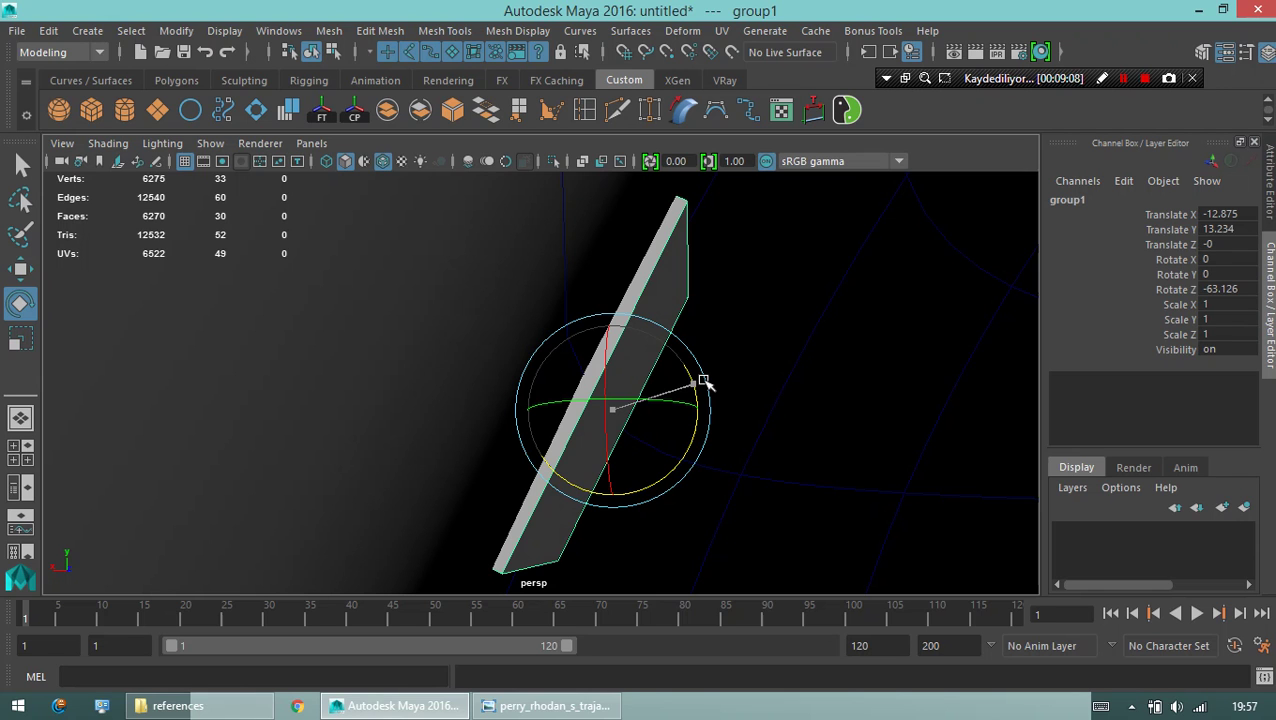
pyautogui.moveTo(496, 336)
pyautogui.keyDown('alt'); pyautogui.mouseDown()
pyautogui.moveTo(675, 379)
pyautogui.moveTo(336, 373)
pyautogui.moveTo(403, 393)
pyautogui.moveTo(826, 270)
pyautogui.mouseUp(); pyautogui.keyUp('alt')
# Select the square plate and try an edge-ring split, then undo it.
pyautogui.press('q')
pyautogui.click(826, 270)
pyautogui.keyDown('alt'); pyautogui.moveTo(564, 327); pyautogui.dragTo(832, 441); pyautogui.keyUp('alt')
pyautogui.scroll(2, 463, 375)
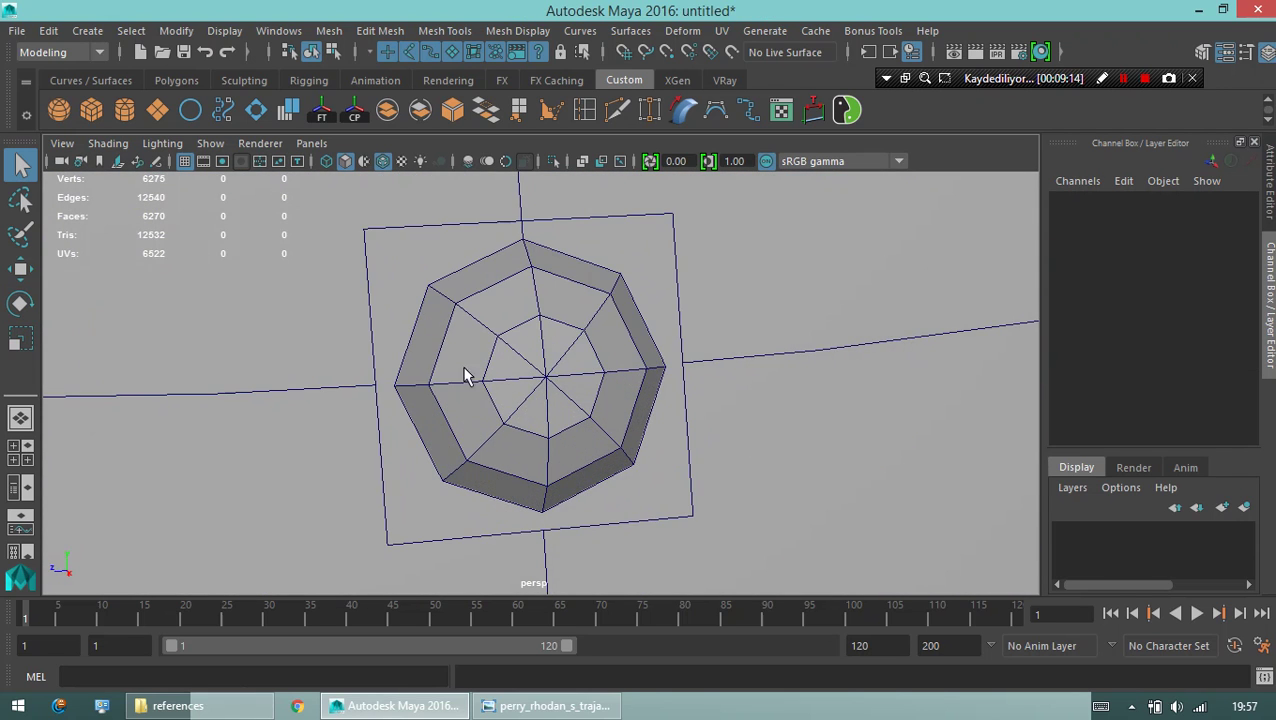
pyautogui.click(377, 336)
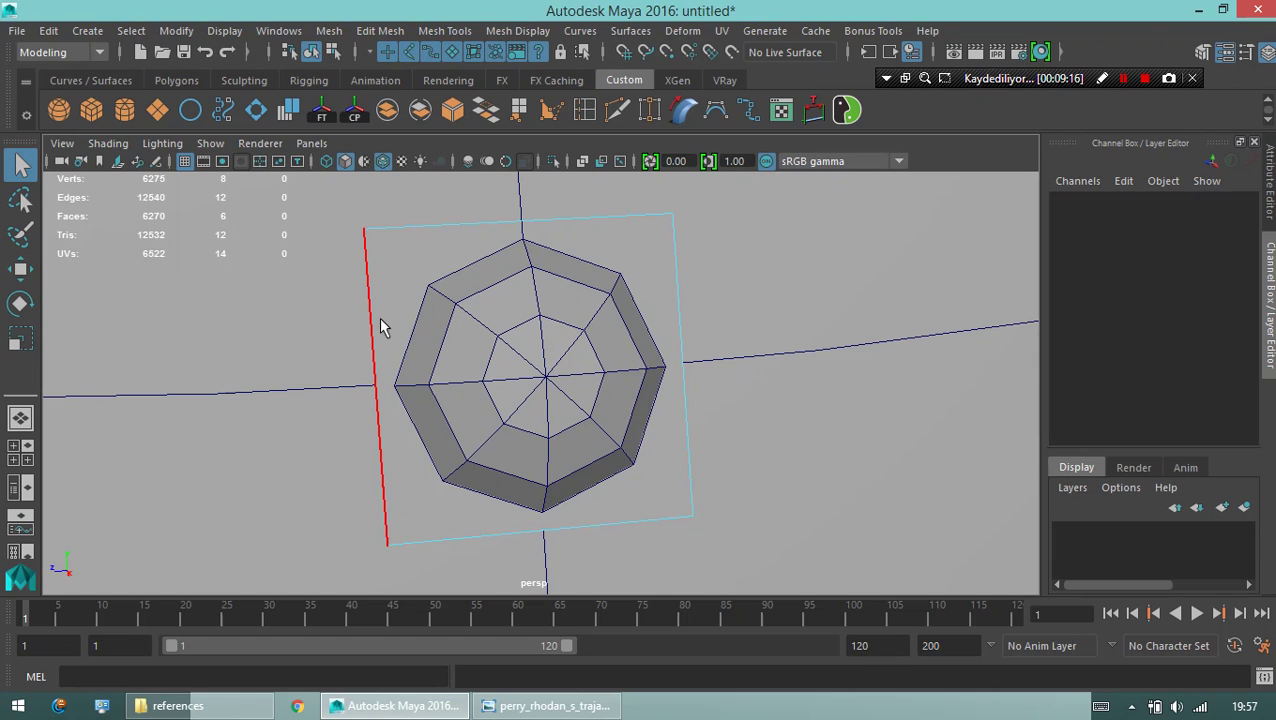
pyautogui.click(379, 317)
pyautogui.moveTo(379, 317)
pyautogui.keyDown('ctrl'); pyautogui.mouseDown(button='right')
pyautogui.moveTo(281, 364)
pyautogui.moveTo(408, 313)
pyautogui.mouseUp(button='right'); pyautogui.keyUp('ctrl')
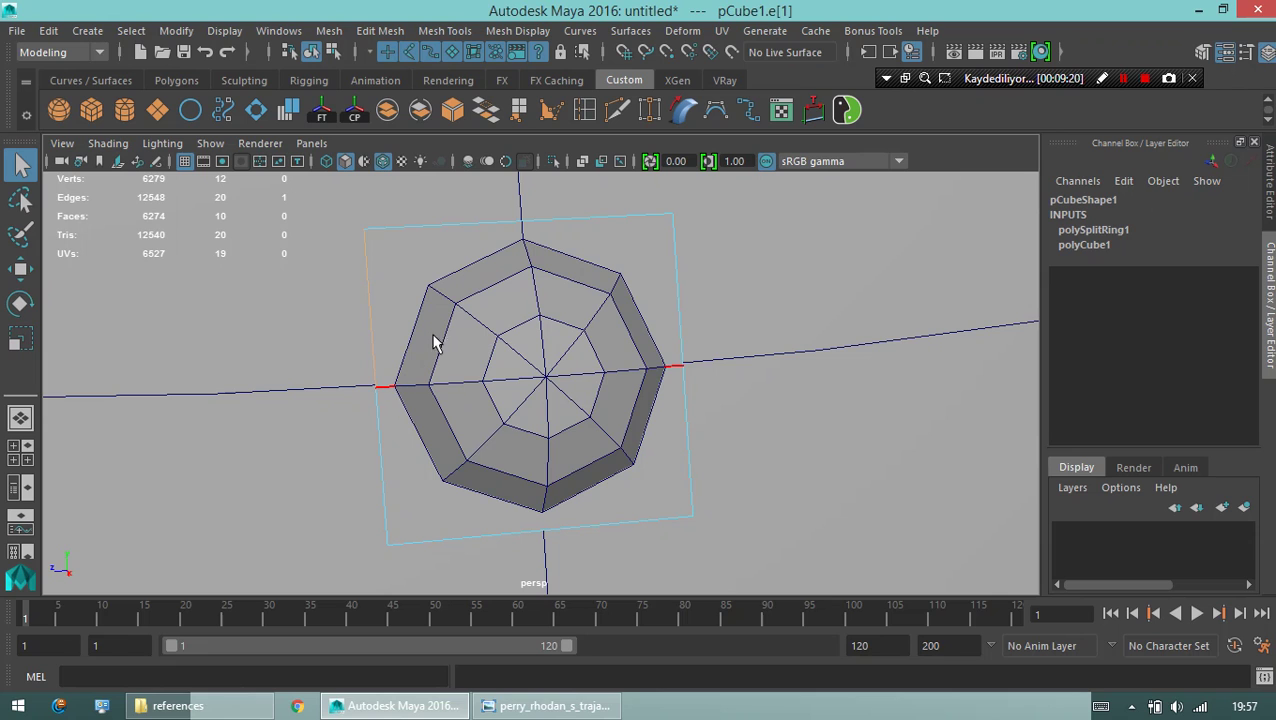
pyautogui.hotkey('ctrl', 'z')
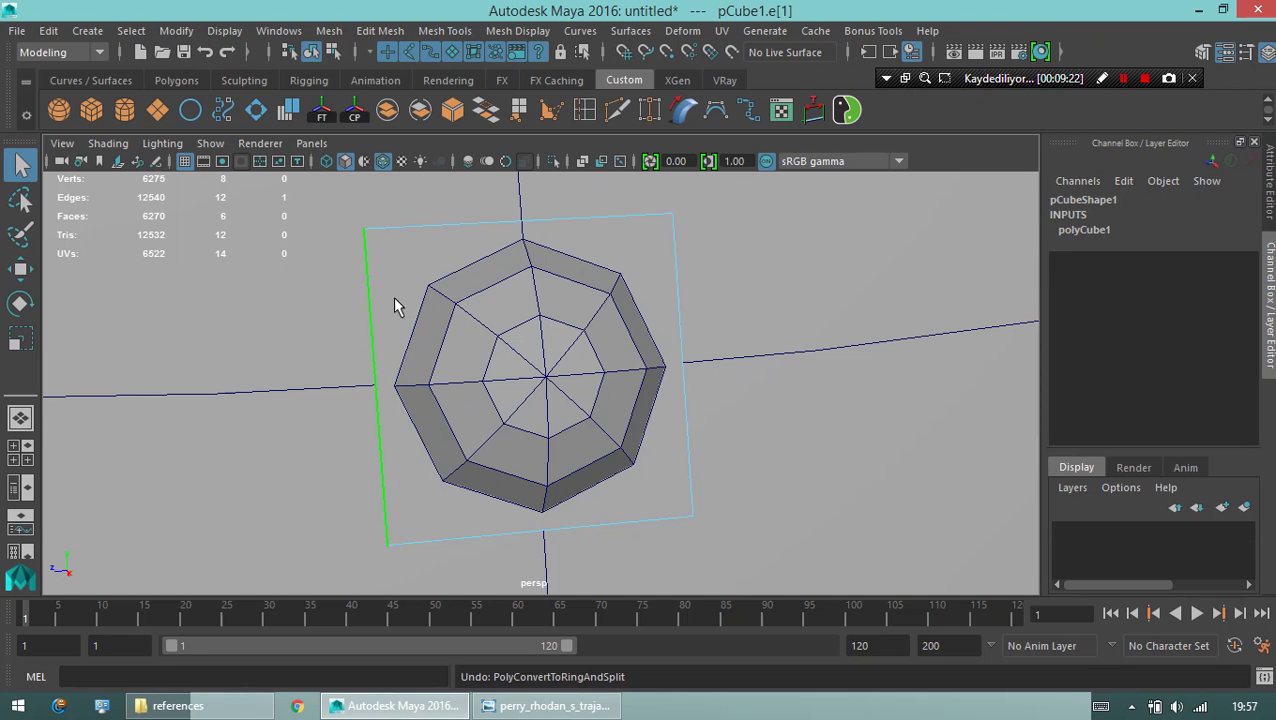
pyautogui.moveTo(384, 307); pyautogui.dragTo(421, 293, button='right')
pyautogui.moveTo(421, 293)
pyautogui.keyDown('alt'); pyautogui.mouseDown()
pyautogui.moveTo(491, 230)
pyautogui.moveTo(377, 375)
pyautogui.moveTo(413, 399)
pyautogui.mouseUp(); pyautogui.keyUp('alt')
pyautogui.click(621, 427)
pyautogui.moveTo(621, 427)
pyautogui.keyDown('alt'); pyautogui.mouseDown()
pyautogui.moveTo(396, 379)
pyautogui.moveTo(369, 400)
pyautogui.mouseUp(); pyautogui.keyUp('alt')
pyautogui.hotkey('ctrl', 'z')
pyautogui.hotkey('ctrl', 'z')
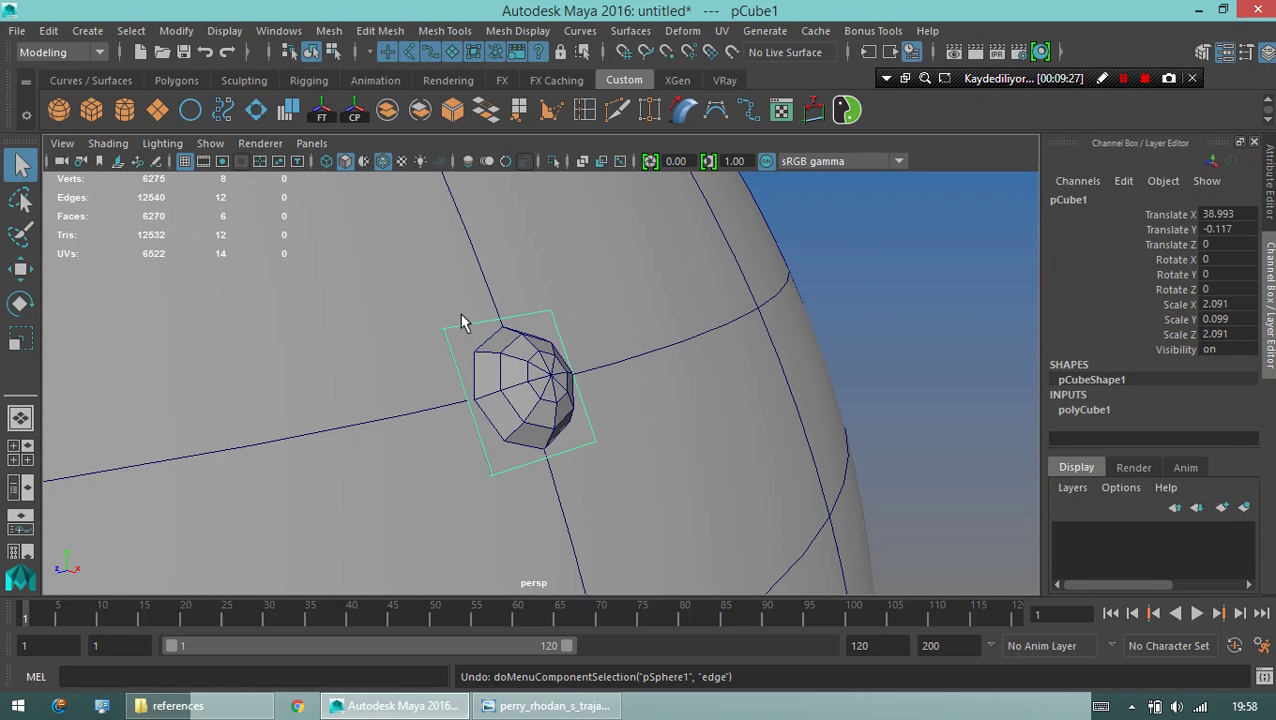
# Split the plate along a left edge's ring to add the first edge loop.
pyautogui.press('F10')
pyautogui.click(458, 385)
pyautogui.keyDown('alt'); pyautogui.moveTo(607, 484); pyautogui.dragTo(340, 413); pyautogui.keyUp('alt')
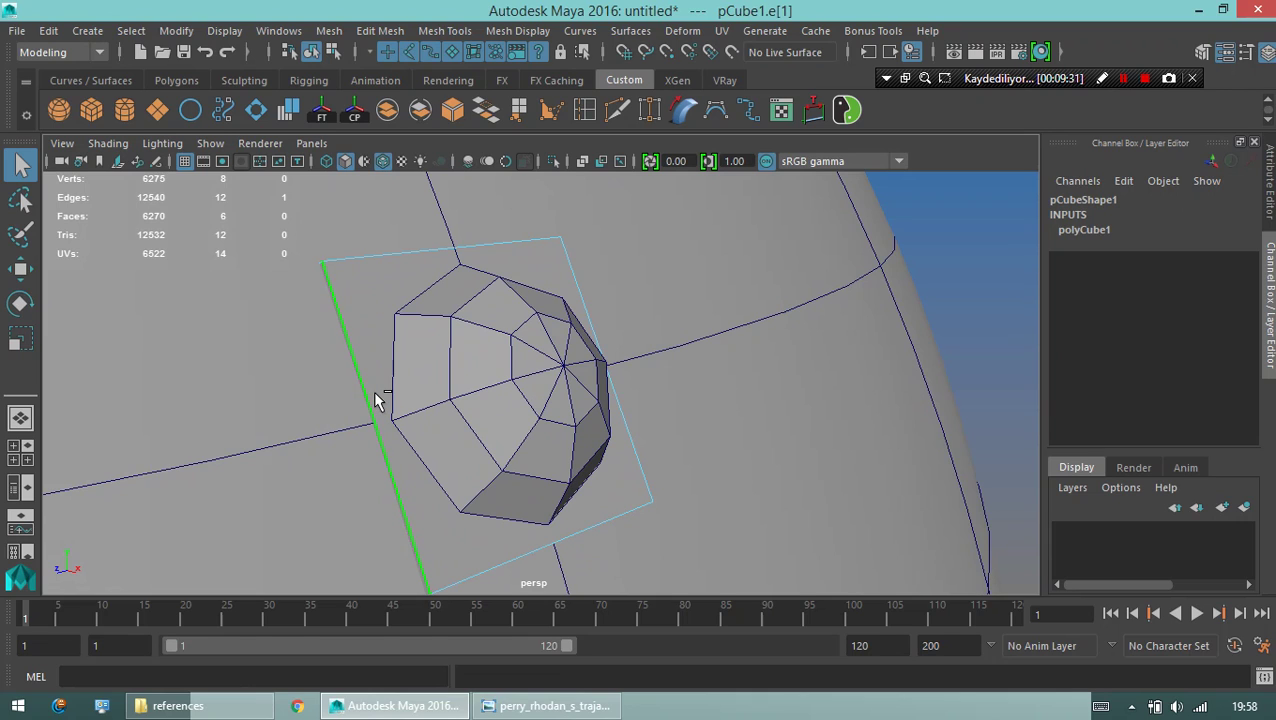
pyautogui.keyDown('ctrl'); pyautogui.rightClick(375, 400); pyautogui.keyUp('ctrl')
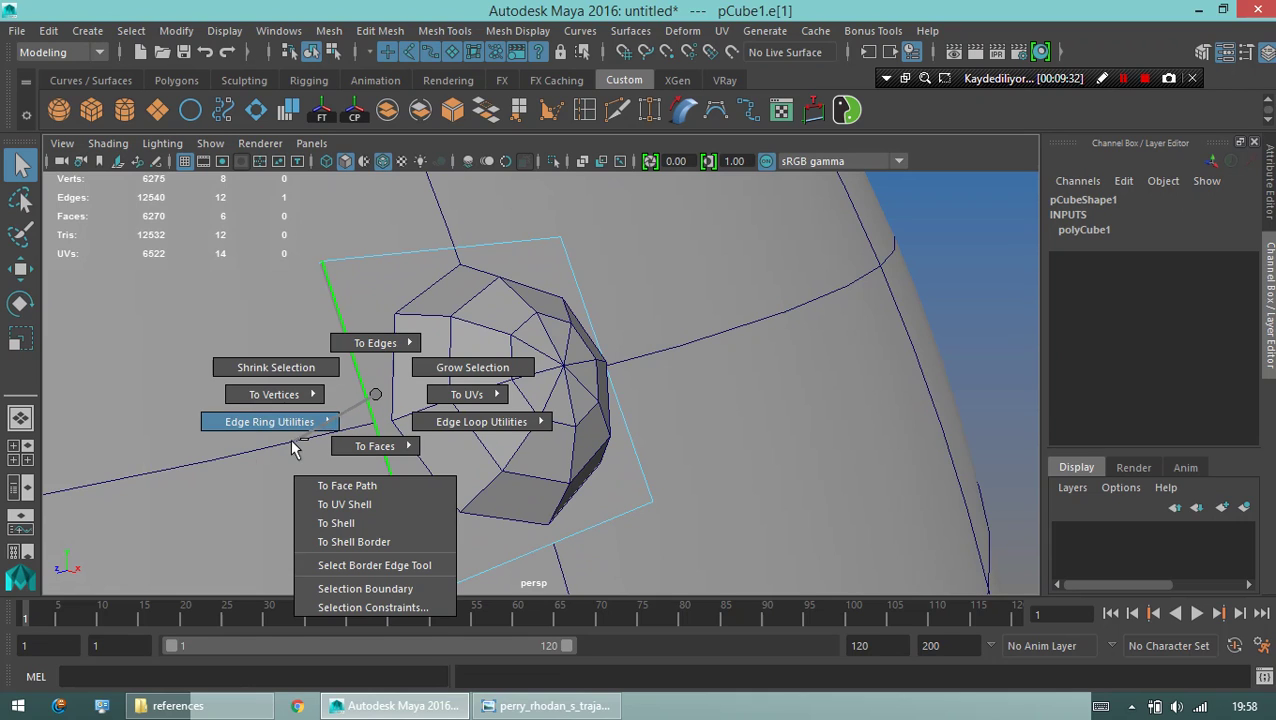
pyautogui.keyDown('ctrl'); pyautogui.moveTo(290, 439); pyautogui.dragTo(403, 476, button='right'); pyautogui.keyUp('ctrl')
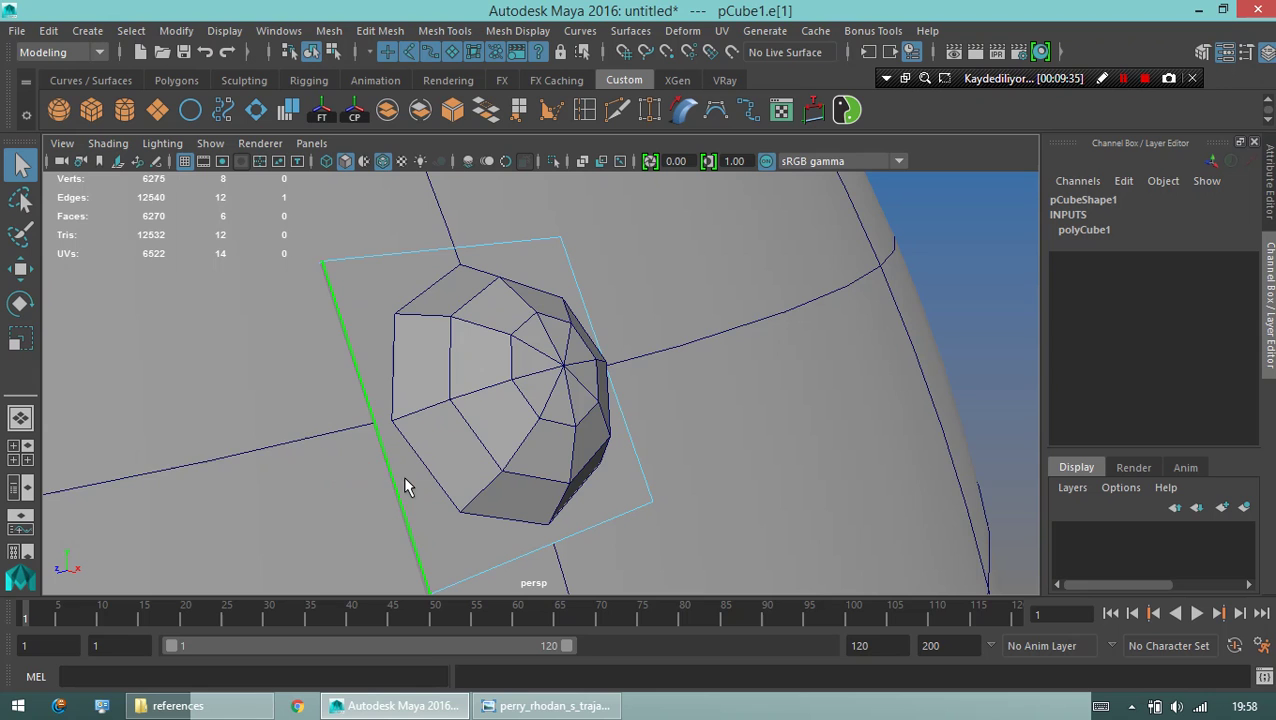
pyautogui.keyDown('alt'); pyautogui.moveTo(535, 393); pyautogui.dragTo(388, 424); pyautogui.keyUp('alt')
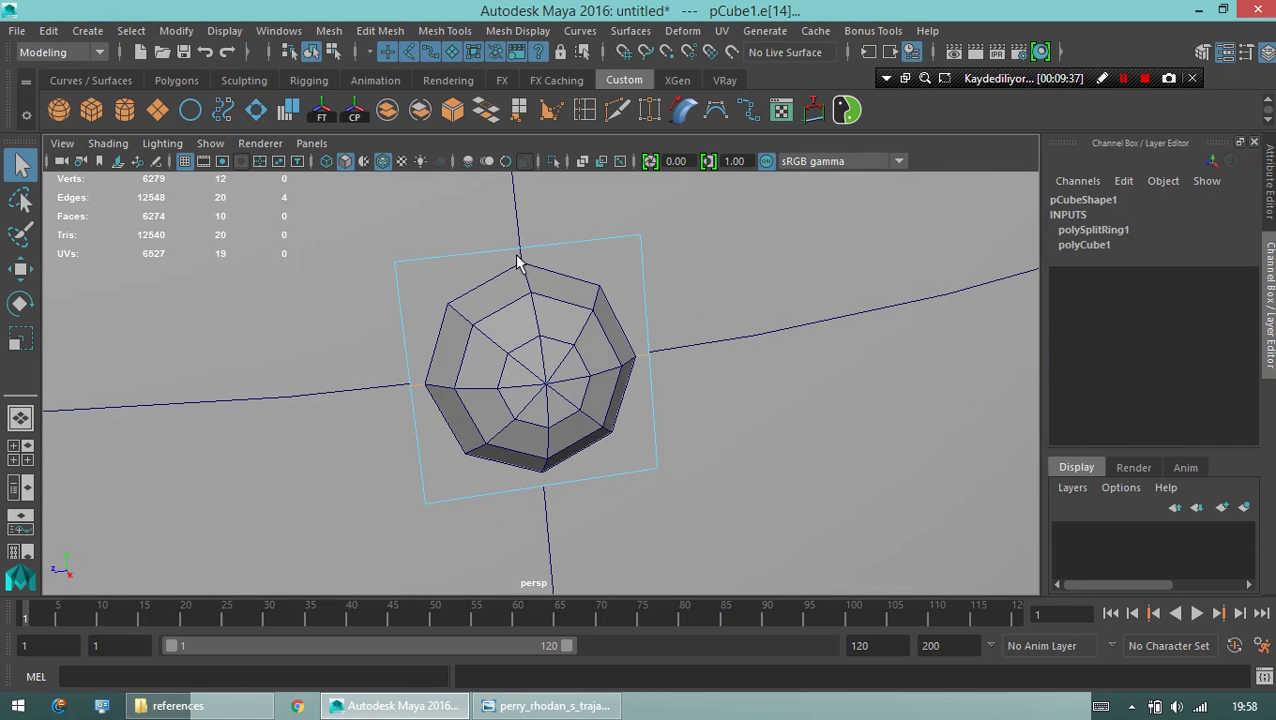
# Add a second edge loop across the plate from a perpendicular edge.
pyautogui.click(522, 268)
pyautogui.keyDown('alt'); pyautogui.moveTo(522, 268); pyautogui.dragTo(598, 452); pyautogui.keyUp('alt')
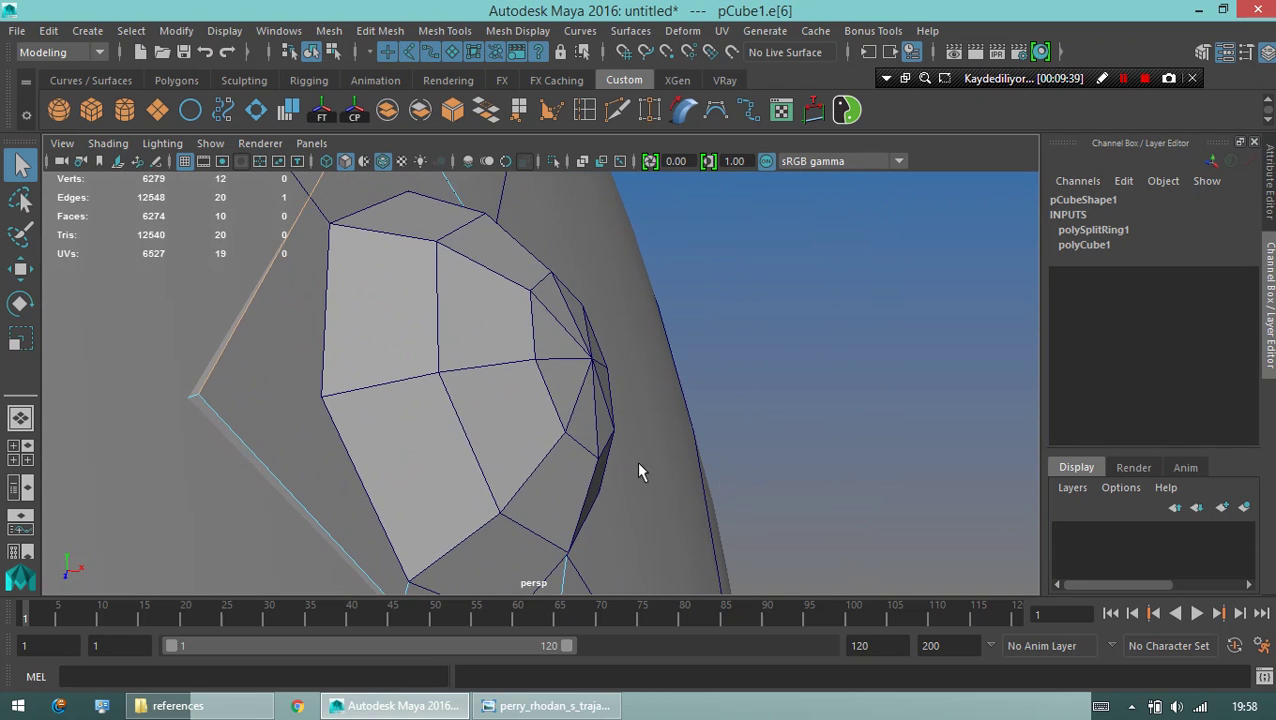
pyautogui.keyDown('alt'); pyautogui.moveTo(598, 452); pyautogui.dragTo(760, 510, button='middle'); pyautogui.keyUp('alt')
pyautogui.scroll(2, 732, 368)
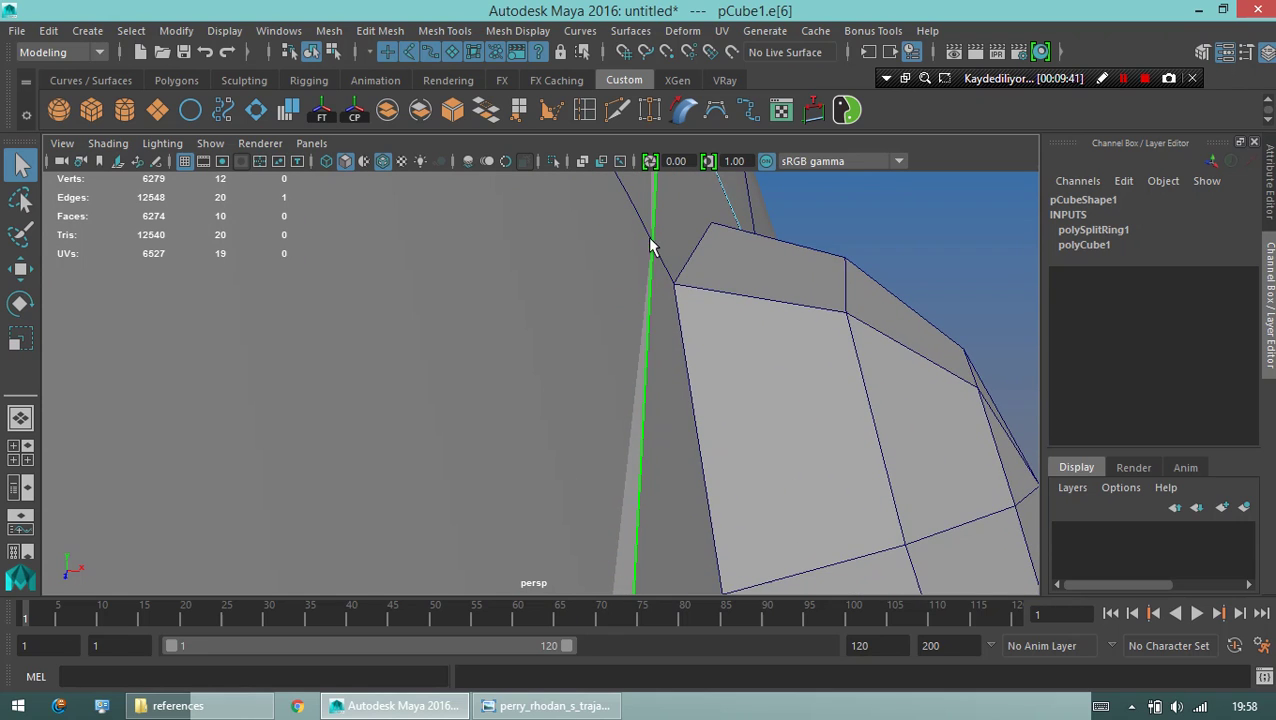
pyautogui.moveTo(703, 273)
pyautogui.keyDown('alt'); pyautogui.mouseDown()
pyautogui.moveTo(655, 285)
pyautogui.moveTo(612, 338)
pyautogui.mouseUp(); pyautogui.keyUp('alt')
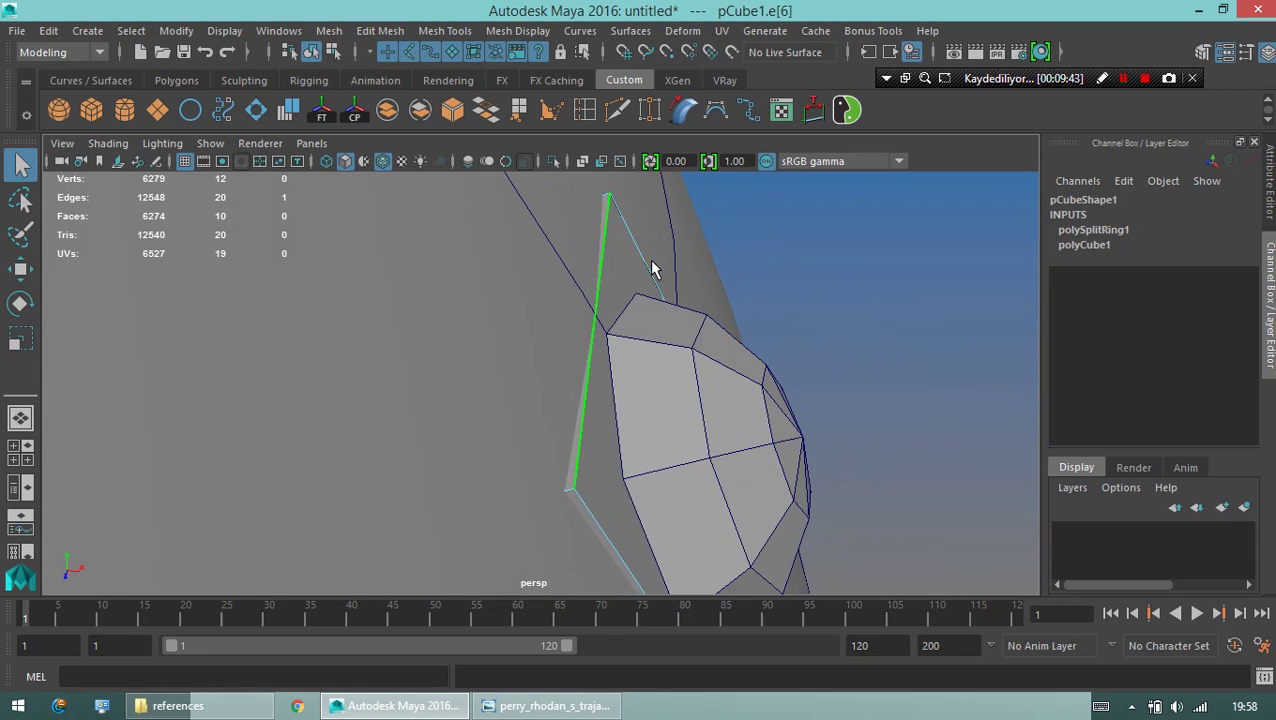
pyautogui.press('g')
pyautogui.keyDown('alt'); pyautogui.moveTo(725, 450); pyautogui.dragTo(544, 365, button='right'); pyautogui.keyUp('alt')
pyautogui.moveTo(544, 365)
pyautogui.keyDown('alt'); pyautogui.mouseDown()
pyautogui.moveTo(585, 427)
pyautogui.moveTo(650, 390)
pyautogui.moveTo(581, 433)
pyautogui.mouseUp(); pyautogui.keyUp('alt')
pyautogui.click(581, 433)
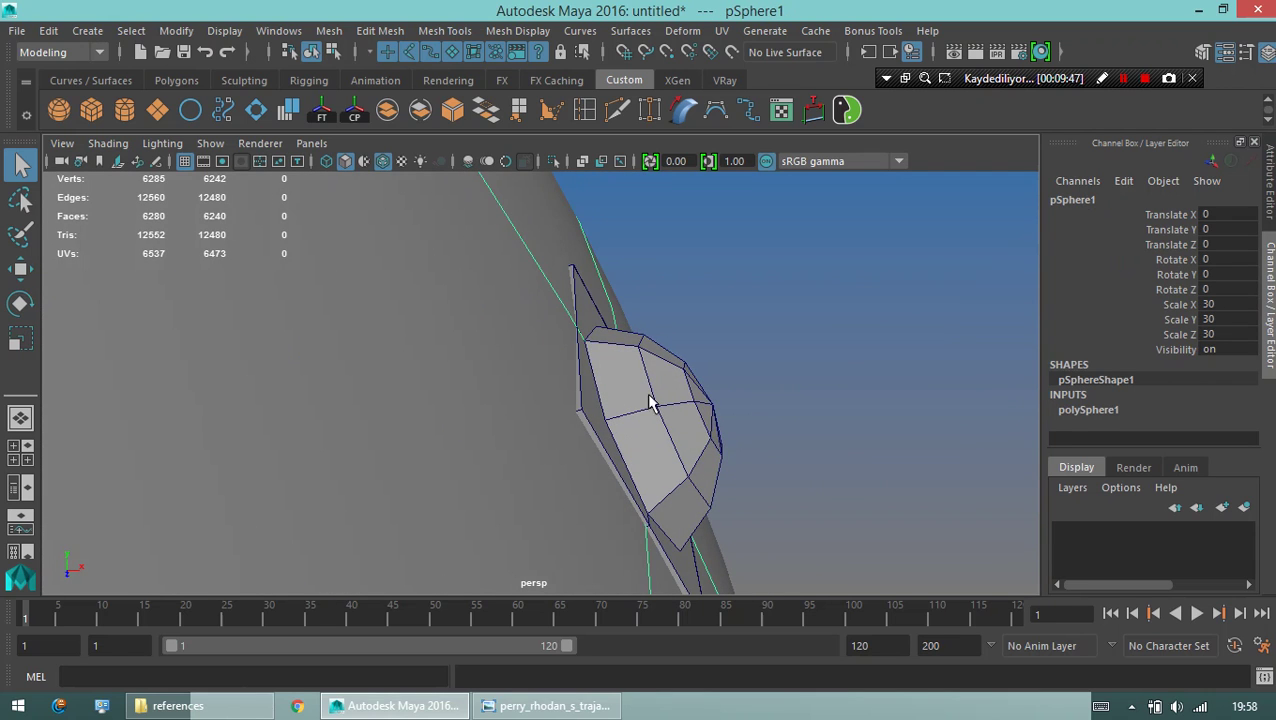
# Select both the small dome pSphere2 and its plate pCube1.
pyautogui.moveTo(650, 402)
pyautogui.keyDown('alt'); pyautogui.mouseDown()
pyautogui.moveTo(598, 362)
pyautogui.moveTo(661, 373)
pyautogui.mouseUp(); pyautogui.keyUp('alt')
pyautogui.keyDown('alt'); pyautogui.moveTo(661, 373); pyautogui.dragTo(641, 373, button='right'); pyautogui.keyUp('alt')
pyautogui.keyDown('alt'); pyautogui.moveTo(641, 373); pyautogui.dragTo(552, 418); pyautogui.keyUp('alt')
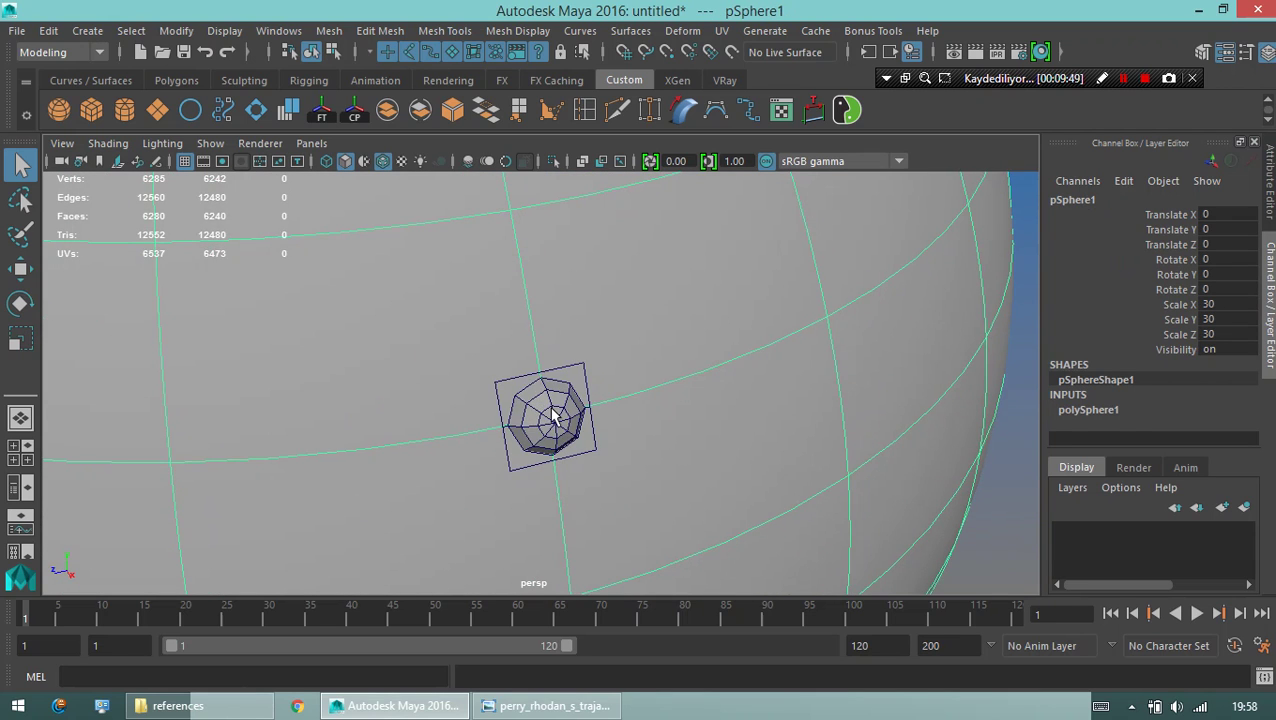
pyautogui.click(552, 418)
pyautogui.scroll(-3, 586, 358)
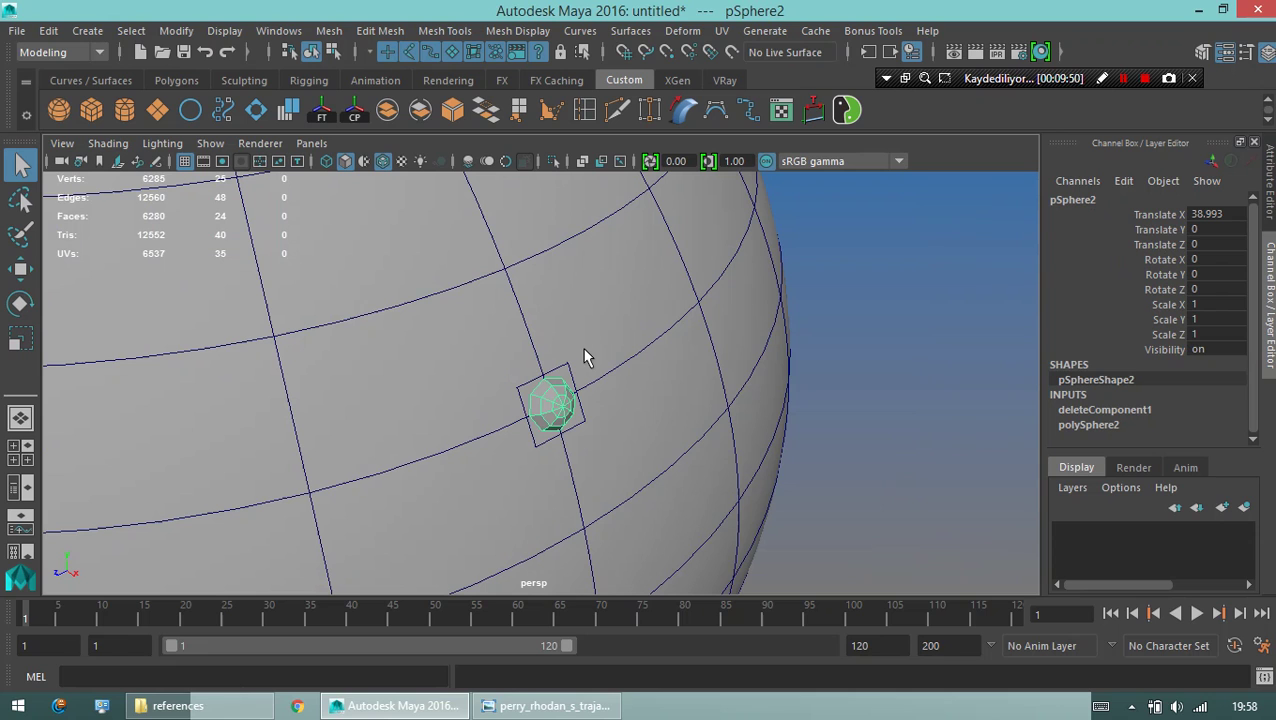
pyautogui.scroll(2, 680, 400)
pyautogui.scroll(2, 778, 441)
pyautogui.click(577, 422)
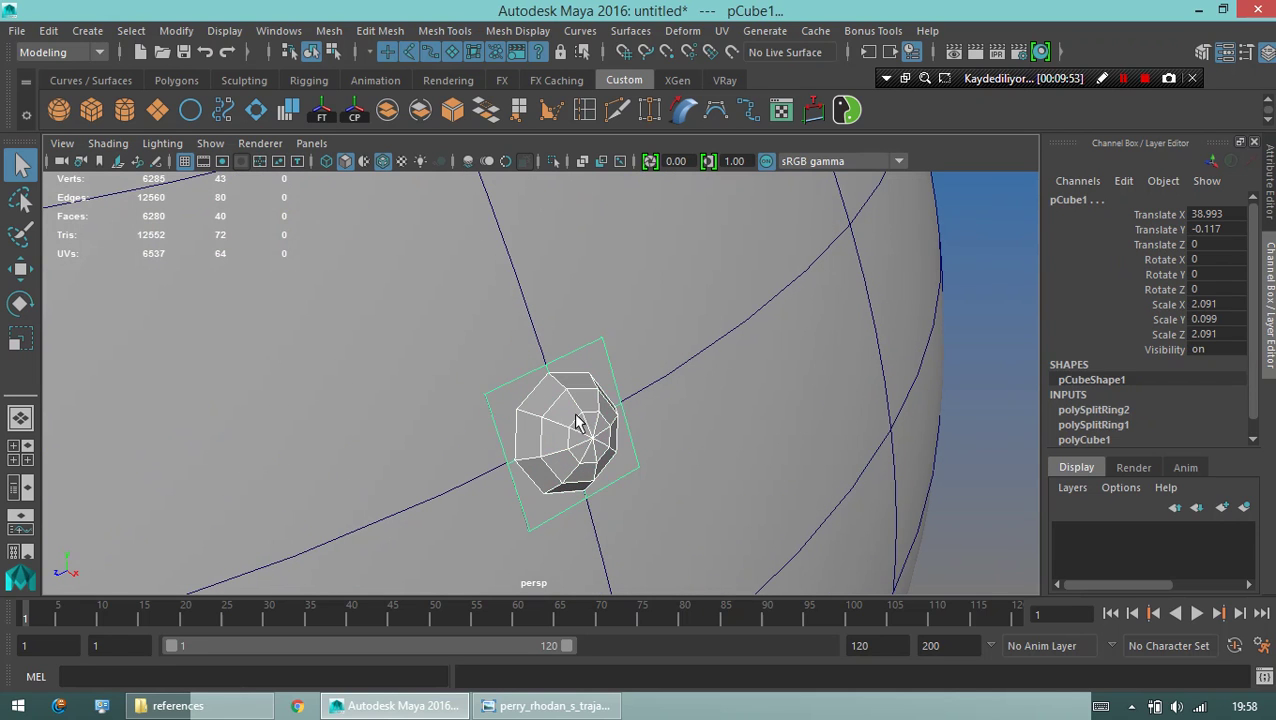
pyautogui.click(525, 421)
pyautogui.keyDown('alt'); pyautogui.moveTo(525, 421); pyautogui.dragTo(567, 400); pyautogui.keyUp('alt')
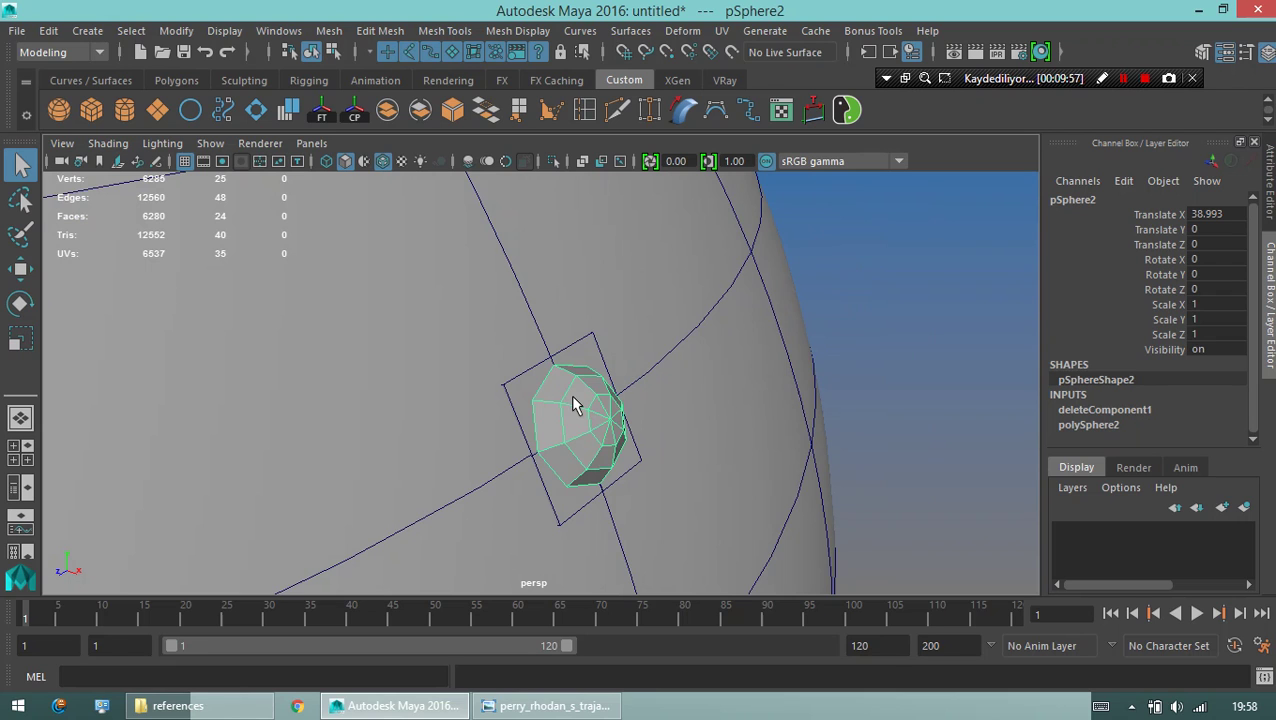
pyautogui.moveTo(573, 404)
pyautogui.keyDown('alt'); pyautogui.mouseDown()
pyautogui.moveTo(590, 300)
pyautogui.moveTo(833, 363)
pyautogui.mouseUp(); pyautogui.keyUp('alt')
pyautogui.keyDown('alt'); pyautogui.moveTo(597, 362); pyautogui.dragTo(609, 353); pyautogui.keyUp('alt')
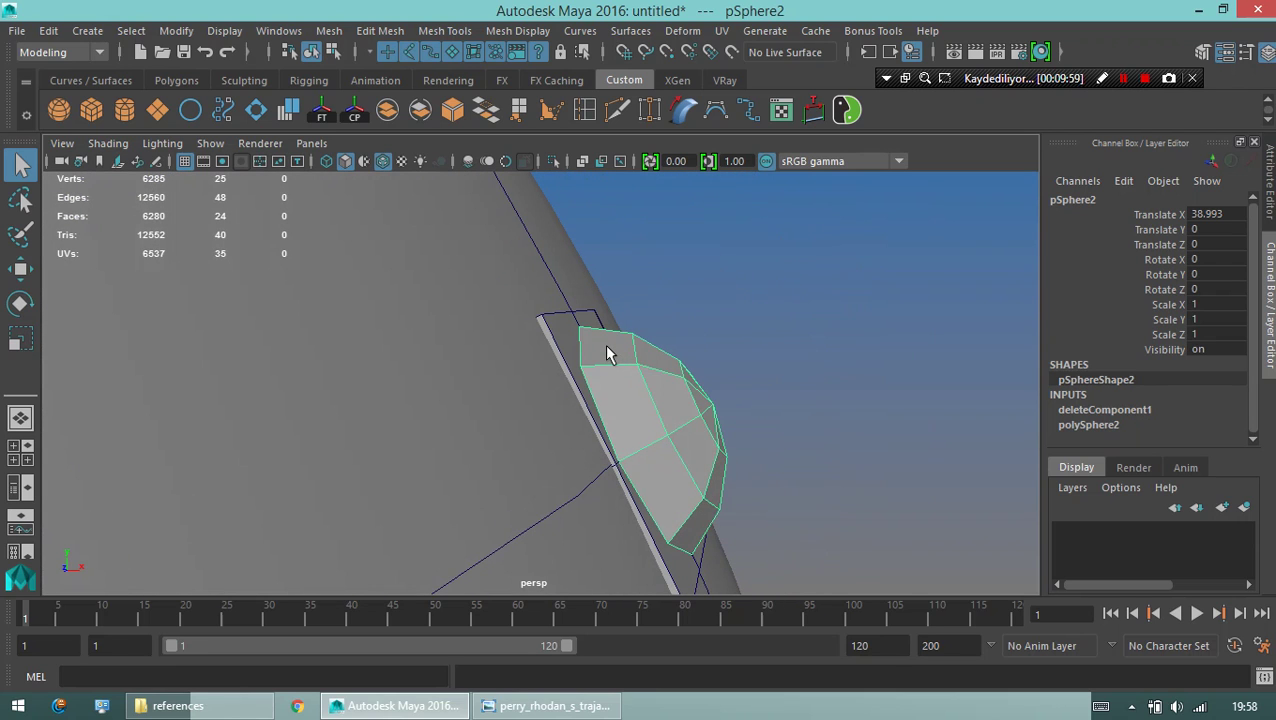
pyautogui.click(609, 353)
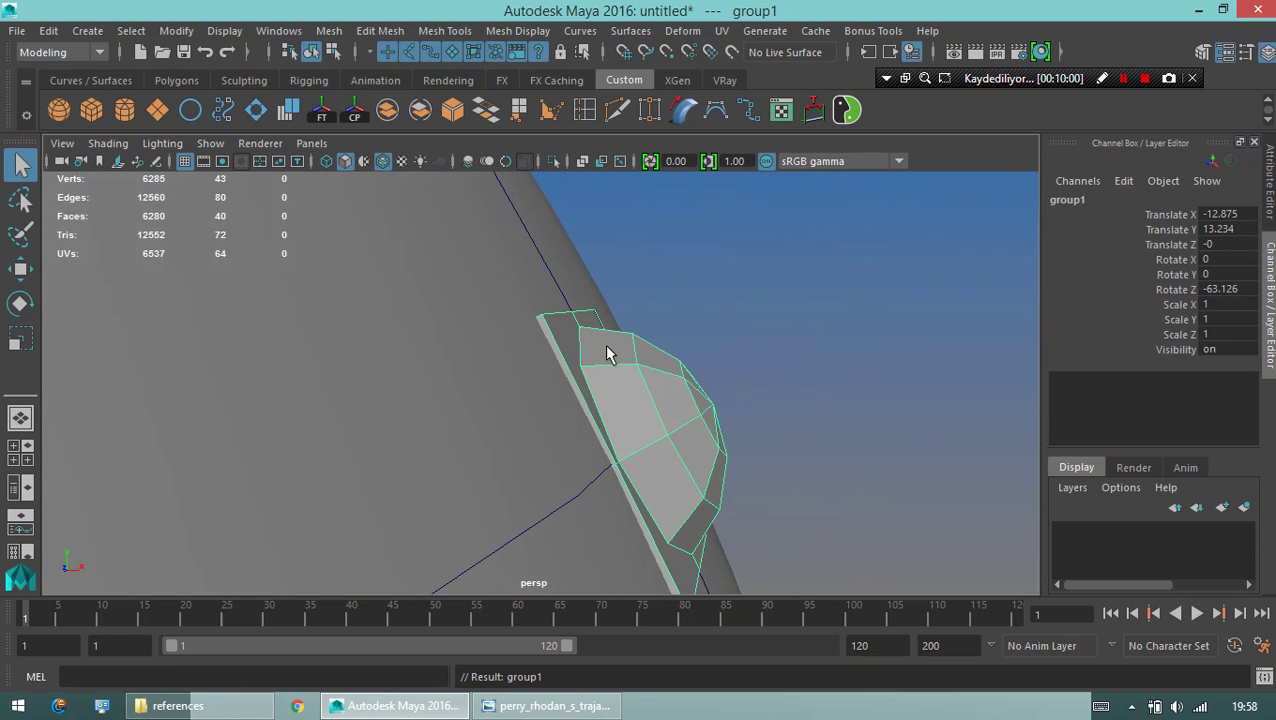
# Group them as group1 and nudge it to Translate X -12.839, Y 13.253.
pyautogui.press('w')
pyautogui.keyDown('alt'); pyautogui.moveTo(640, 350); pyautogui.dragTo(524, 390); pyautogui.keyUp('alt')
pyautogui.press('f')
pyautogui.moveTo(481, 342)
pyautogui.keyDown('alt'); pyautogui.mouseDown()
pyautogui.moveTo(450, 353)
pyautogui.moveTo(501, 356)
pyautogui.mouseUp(); pyautogui.keyUp('alt')
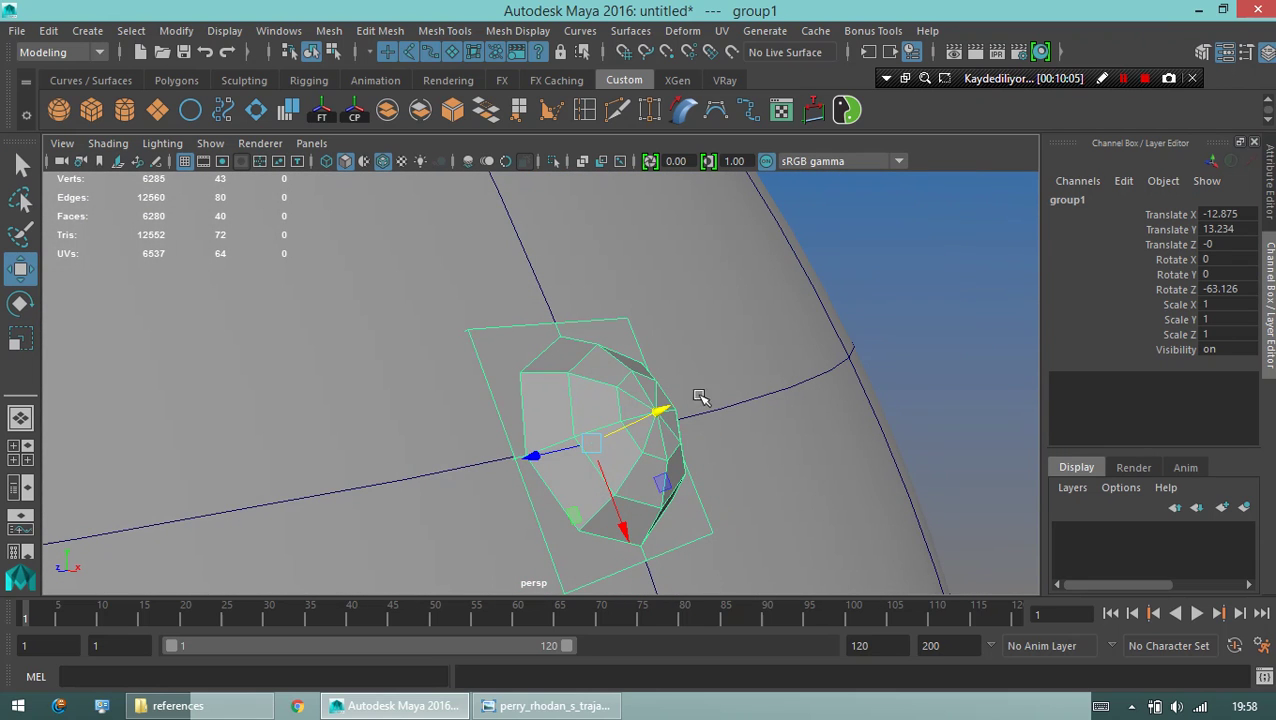
pyautogui.moveTo(660, 412)
pyautogui.keyDown('alt'); pyautogui.mouseDown()
pyautogui.moveTo(470, 407)
pyautogui.moveTo(806, 413)
pyautogui.moveTo(869, 399)
pyautogui.moveTo(703, 404)
pyautogui.moveTo(655, 487)
pyautogui.mouseUp(); pyautogui.keyUp('alt')
pyautogui.moveTo(655, 487); pyautogui.dragTo(649, 486, button='middle')
pyautogui.moveTo(631, 377)
pyautogui.keyDown('alt'); pyautogui.mouseDown()
pyautogui.moveTo(524, 490)
pyautogui.moveTo(806, 436)
pyautogui.moveTo(185, 416)
pyautogui.moveTo(852, 371)
pyautogui.mouseUp(); pyautogui.keyUp('alt')
# Frame and orbit the hull to inspect the dome detail from the front.
pyautogui.press('q')
pyautogui.click(852, 371)
pyautogui.press('f')
pyautogui.scroll(3, 752, 426)
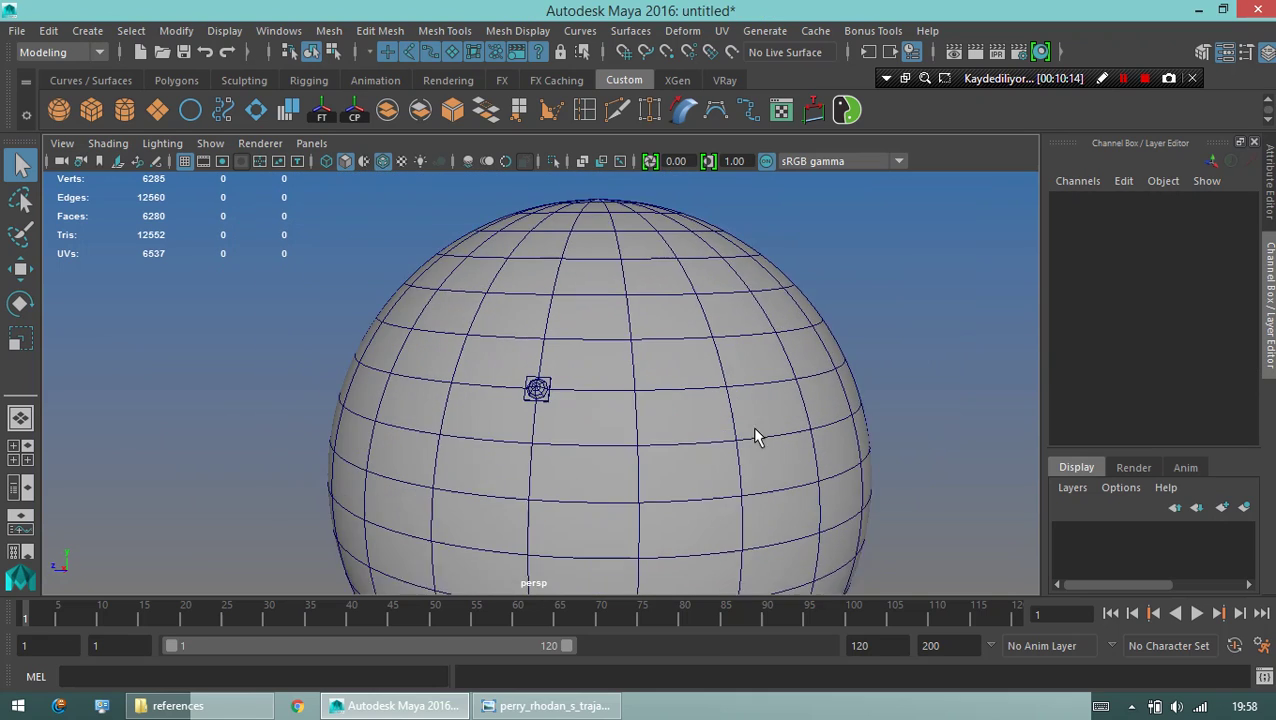
pyautogui.keyDown('alt'); pyautogui.moveTo(752, 426); pyautogui.dragTo(521, 442); pyautogui.keyUp('alt')
pyautogui.click(537, 395)
pyautogui.scroll(3, 621, 478)
pyautogui.moveTo(621, 478)
pyautogui.keyDown('alt'); pyautogui.mouseDown()
pyautogui.moveTo(726, 498)
pyautogui.moveTo(535, 441)
pyautogui.moveTo(497, 397)
pyautogui.mouseUp(); pyautogui.keyUp('alt')
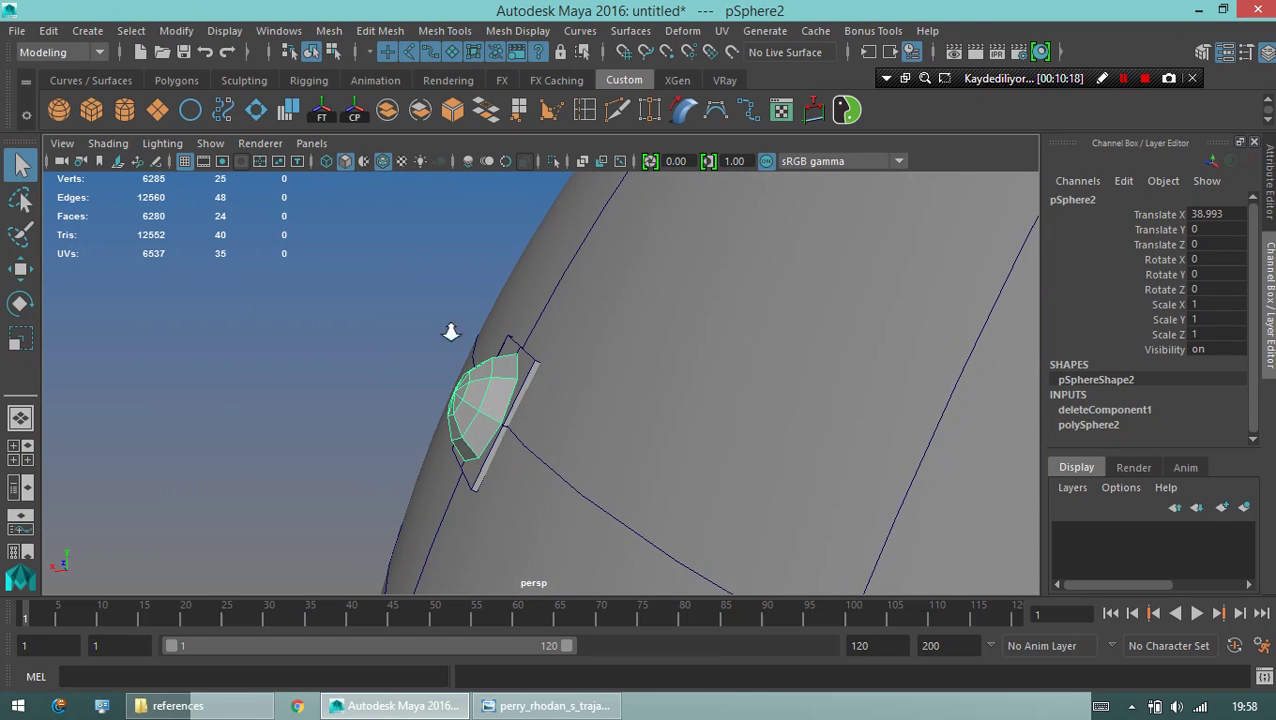
pyautogui.scroll(-3, 451, 332)
pyautogui.moveTo(451, 332)
pyautogui.keyDown('alt'); pyautogui.mouseDown()
pyautogui.moveTo(683, 361)
pyautogui.moveTo(433, 353)
pyautogui.moveTo(792, 359)
pyautogui.moveTo(251, 370)
pyautogui.mouseUp(); pyautogui.keyUp('alt')
pyautogui.click(792, 359)
pyautogui.scroll(-3, 817, 319)
pyautogui.keyDown('alt'); pyautogui.moveTo(461, 305); pyautogui.dragTo(524, 350); pyautogui.keyUp('alt')
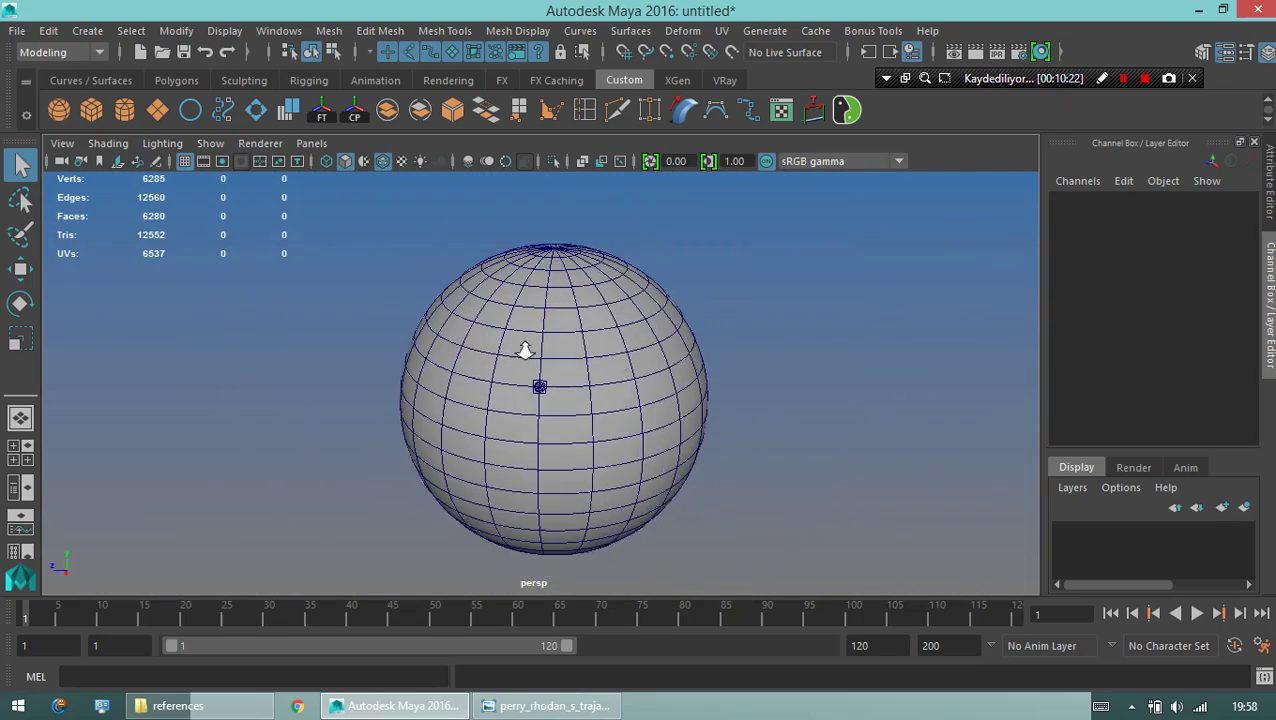
pyautogui.scroll(2, 644, 399)
pyautogui.scroll(3, 507, 390)
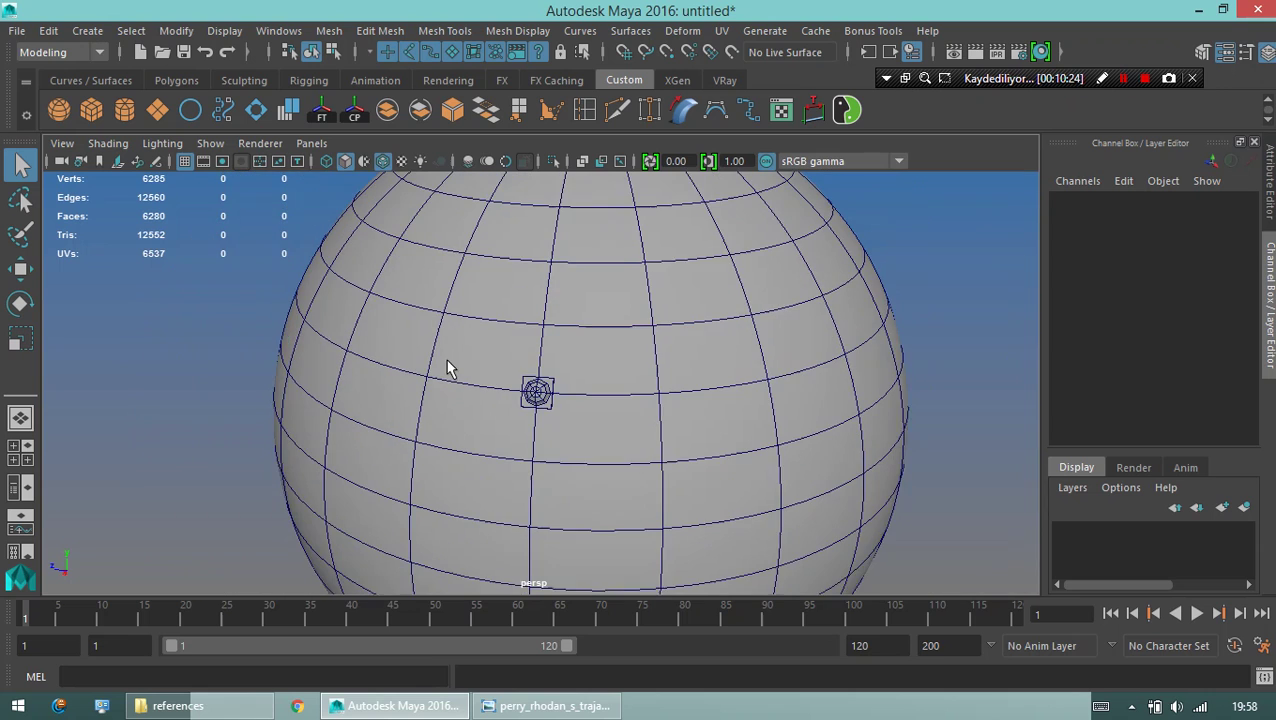
pyautogui.scroll(1, 447, 368)
# Duplicate group1 as group2 and move it to Translate X -13.795, Y 12.768.
pyautogui.click(538, 388)
pyautogui.press('w')
pyautogui.hotkey('ctrl', 'g')
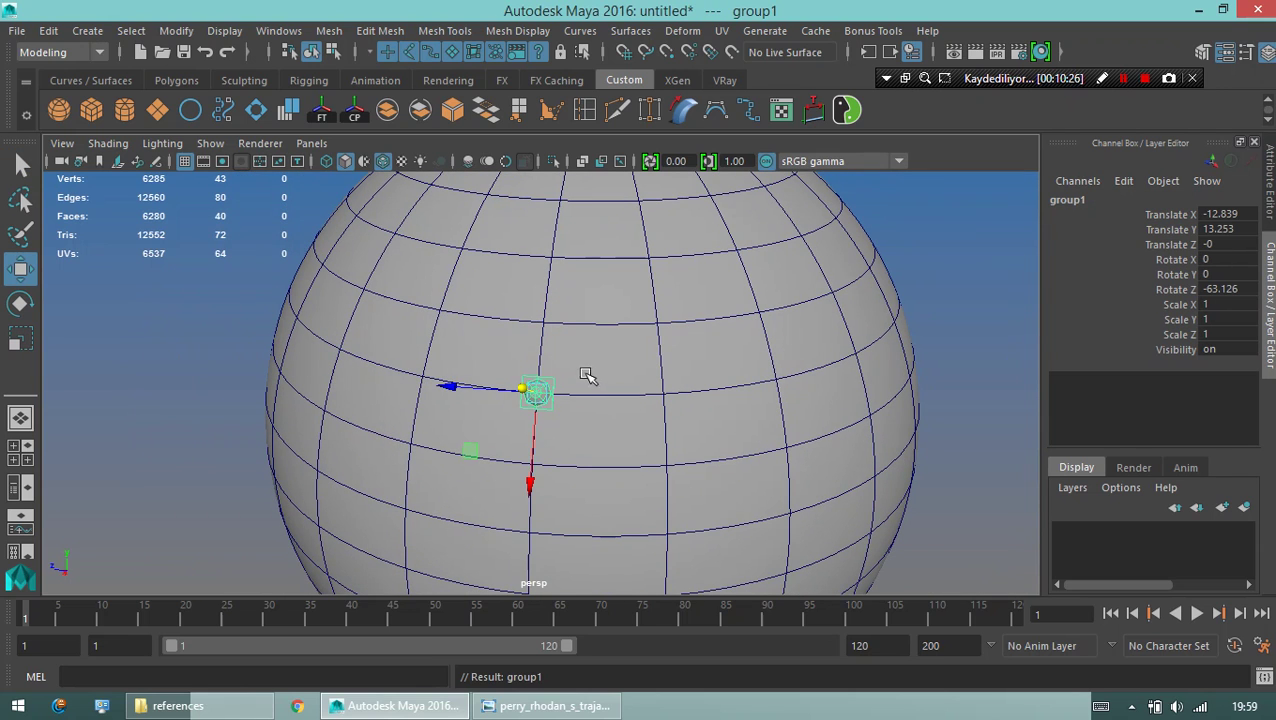
pyautogui.moveTo(587, 375)
pyautogui.keyDown('alt'); pyautogui.mouseDown()
pyautogui.moveTo(421, 396)
pyautogui.moveTo(683, 389)
pyautogui.mouseUp(); pyautogui.keyUp('alt')
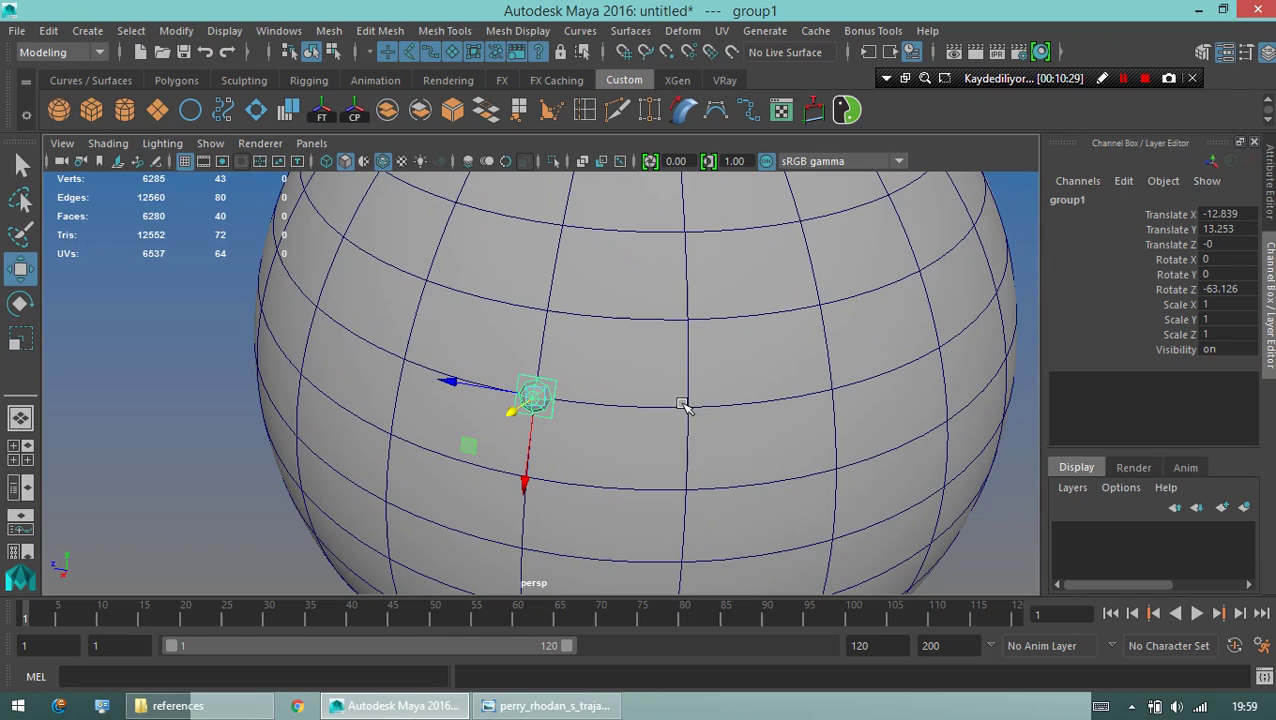
pyautogui.moveTo(676, 393); pyautogui.dragTo(690, 411, button='middle')
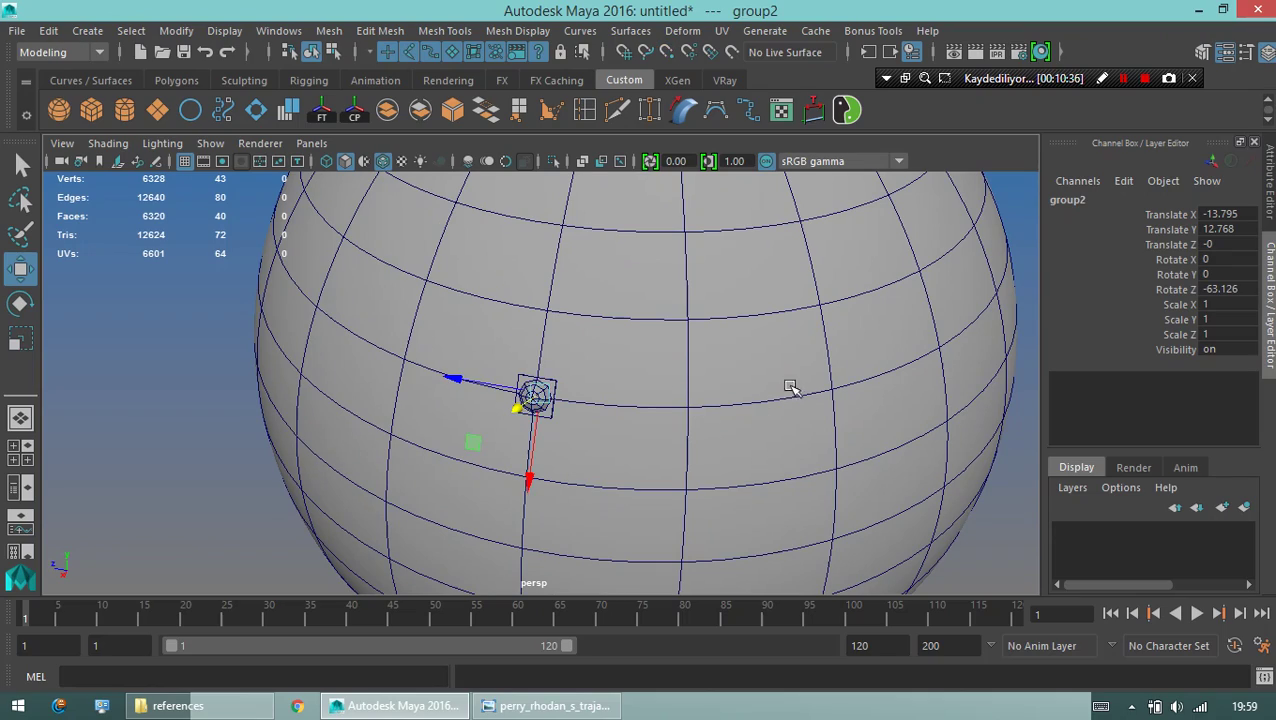
pyautogui.keyDown('alt'); pyautogui.moveTo(786, 384); pyautogui.dragTo(441, 360); pyautogui.keyUp('alt')
# Snap group2 onto a hull vertex and tilt it to test the fit.
pyautogui.scroll(-10, 441, 360)
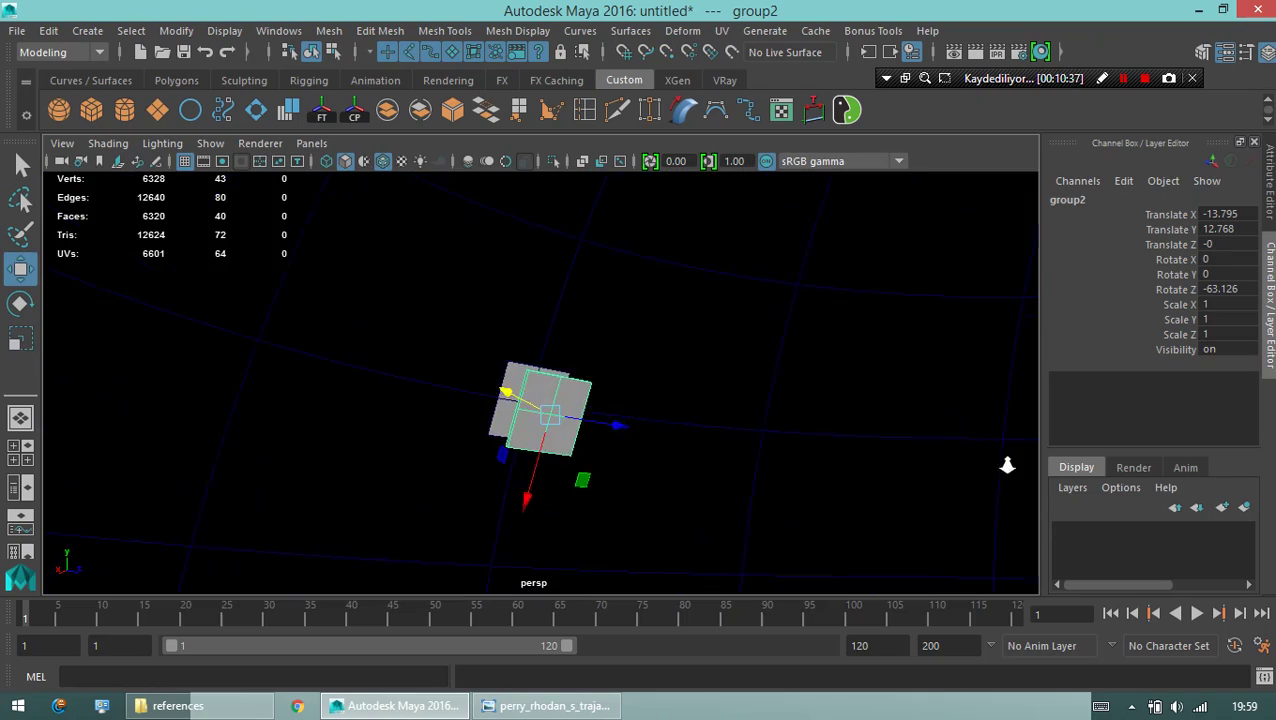
pyautogui.press('f')
pyautogui.scroll(-2, 609, 565)
pyautogui.moveTo(609, 565)
pyautogui.keyDown('alt'); pyautogui.mouseDown()
pyautogui.moveTo(557, 370)
pyautogui.moveTo(538, 400)
pyautogui.mouseUp(); pyautogui.keyUp('alt')
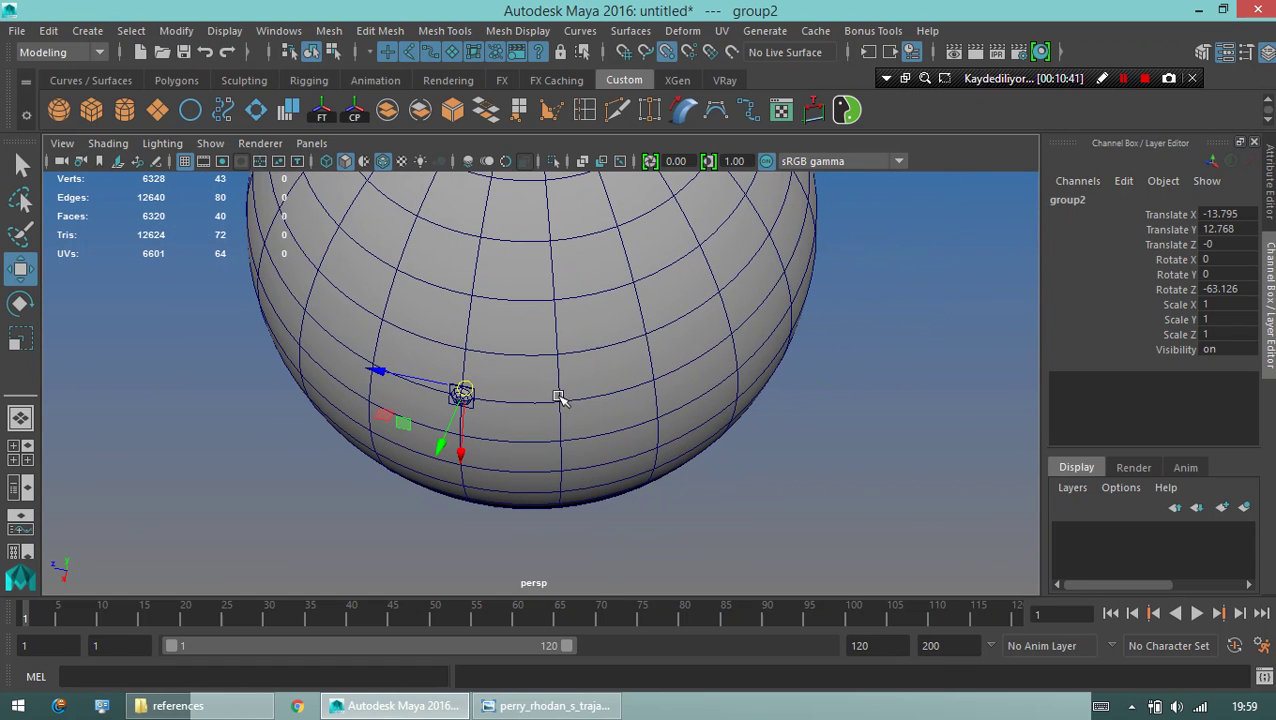
pyautogui.moveTo(570, 403); pyautogui.dragTo(562, 404, button='middle')
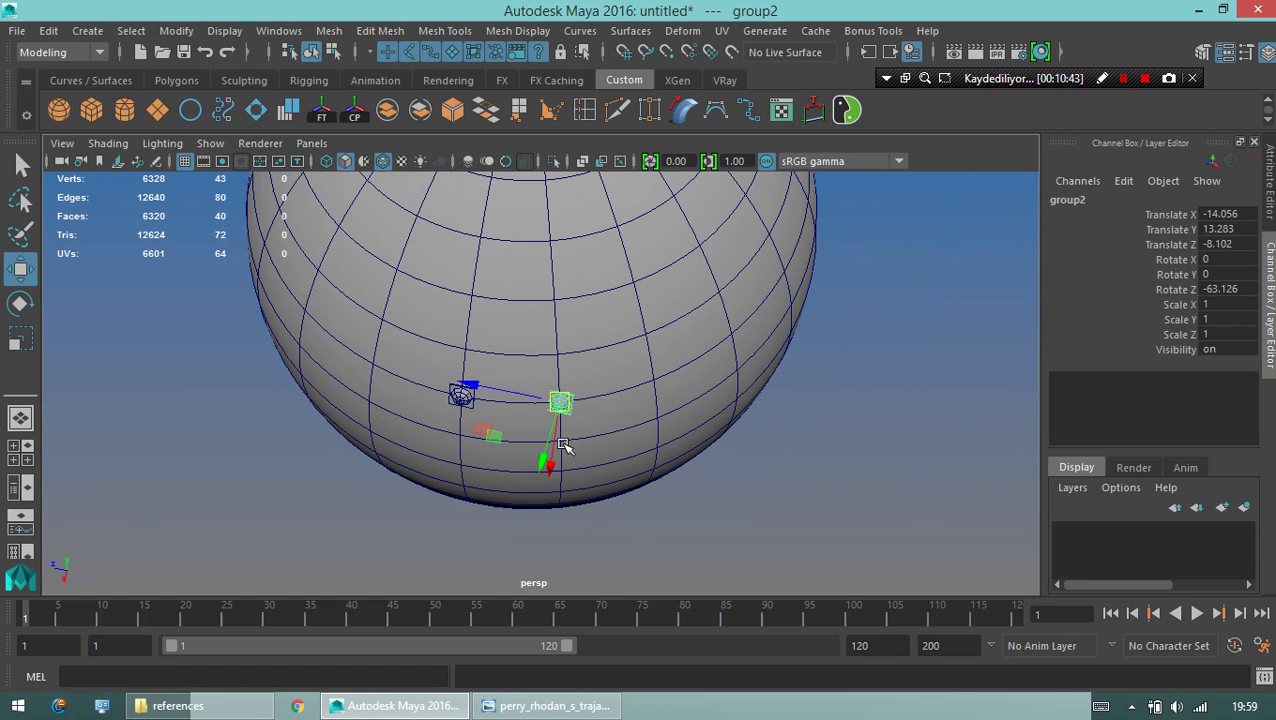
pyautogui.press('e')
pyautogui.moveTo(512, 468); pyautogui.dragTo(541, 473)
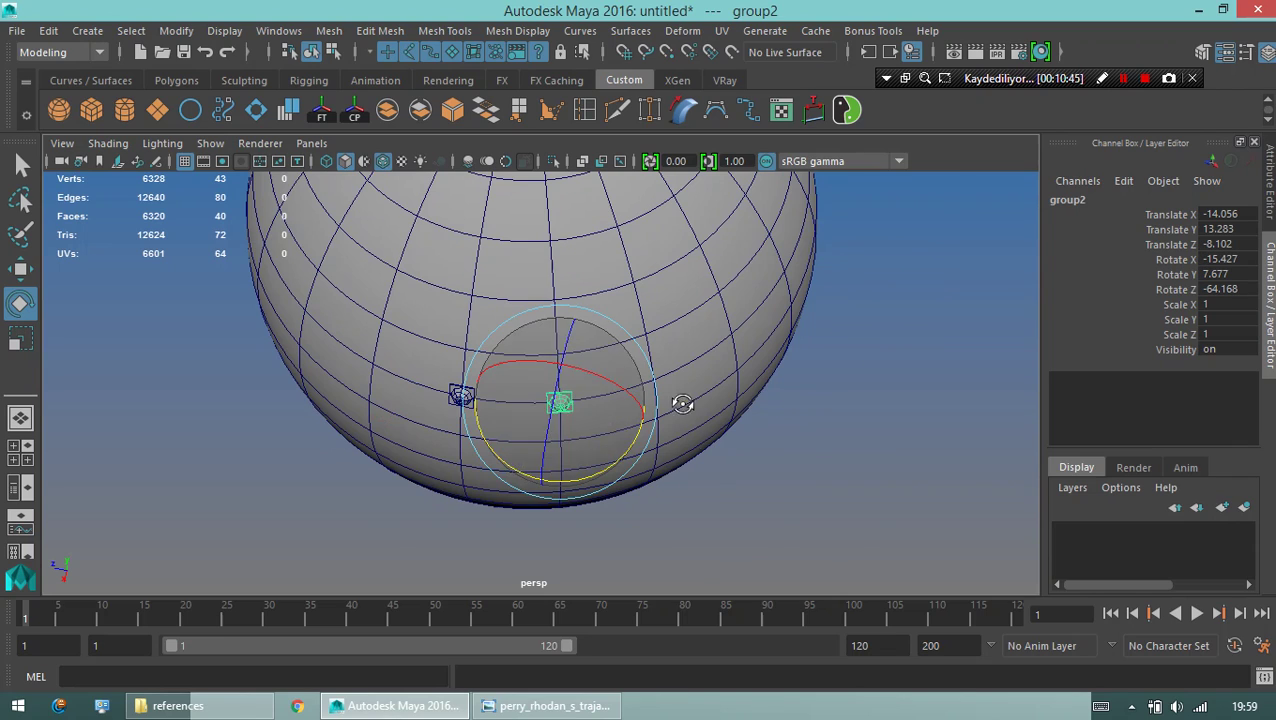
pyautogui.moveTo(678, 402)
pyautogui.keyDown('alt'); pyautogui.mouseDown()
pyautogui.moveTo(948, 342)
pyautogui.moveTo(763, 408)
pyautogui.moveTo(609, 421)
pyautogui.moveTo(556, 373)
pyautogui.mouseUp(); pyautogui.keyUp('alt')
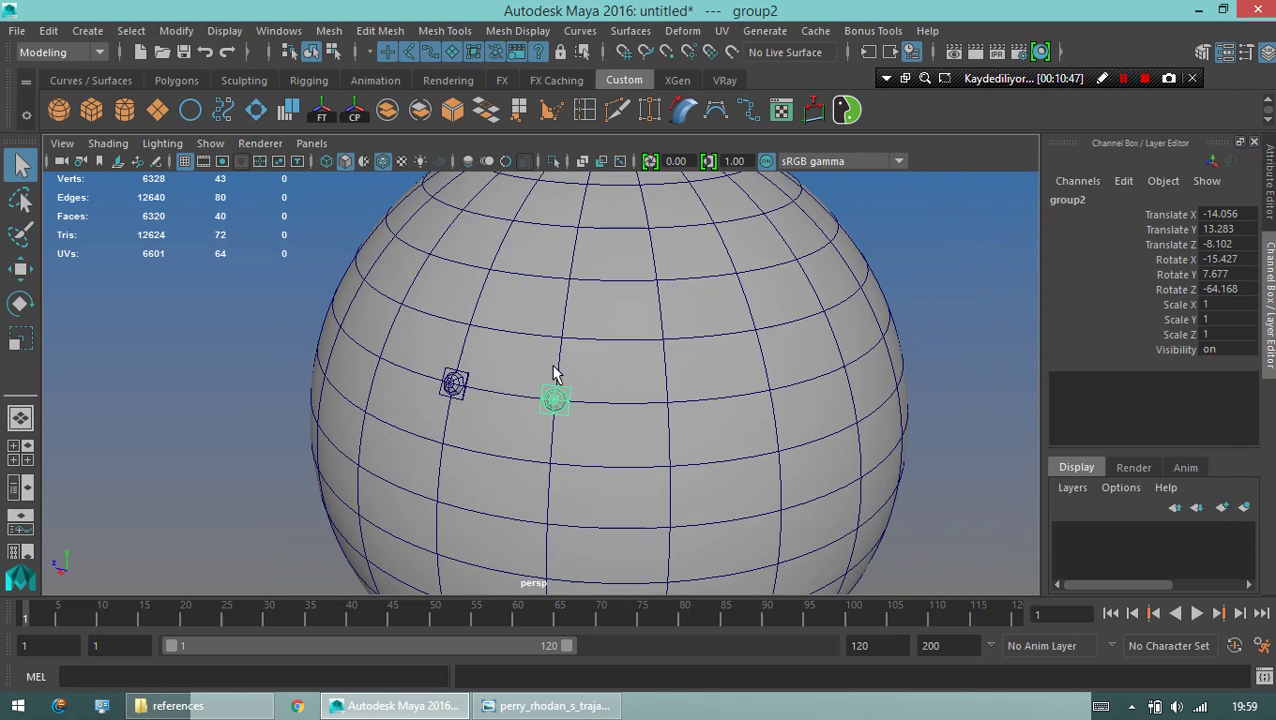
# Select two neighbouring vertical hull edges beside the details, then undo.
pyautogui.click(562, 368)
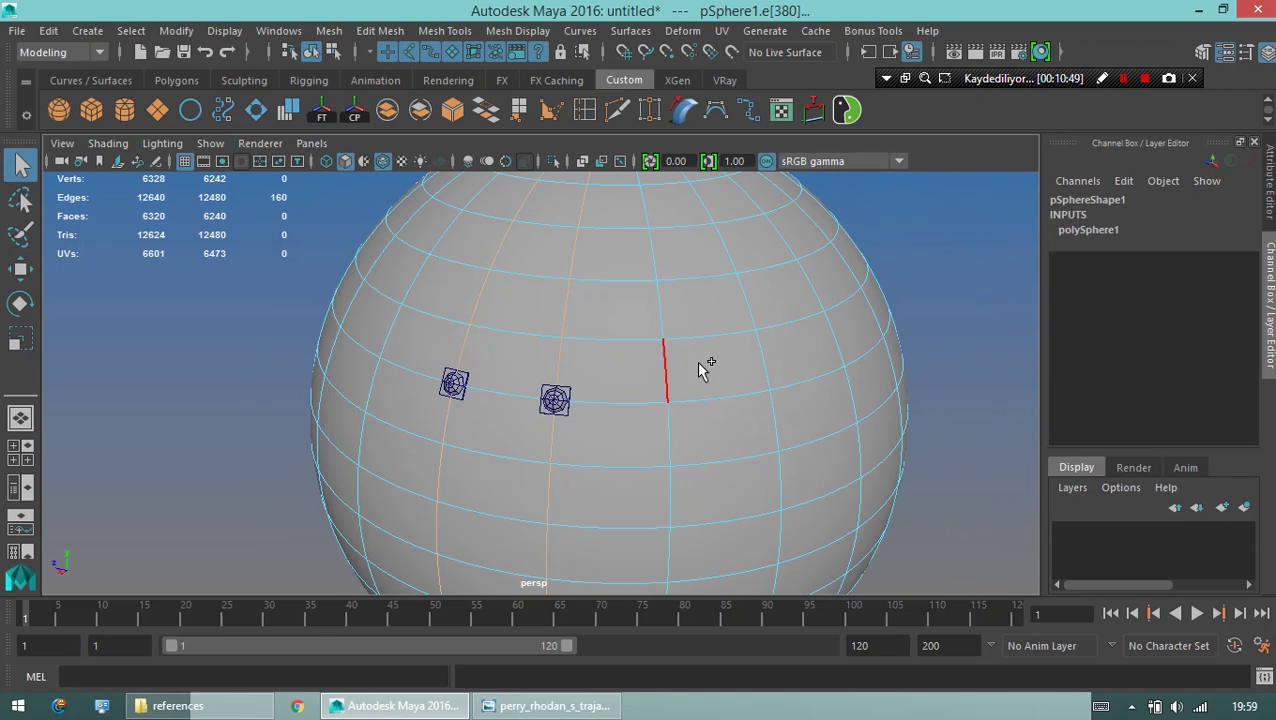
pyautogui.keyDown('shift'); pyautogui.click(666, 370); pyautogui.keyUp('shift')
pyautogui.moveTo(670, 373)
pyautogui.keyDown('alt'); pyautogui.mouseDown()
pyautogui.moveTo(553, 388)
pyautogui.moveTo(695, 380)
pyautogui.mouseUp(); pyautogui.keyUp('alt')
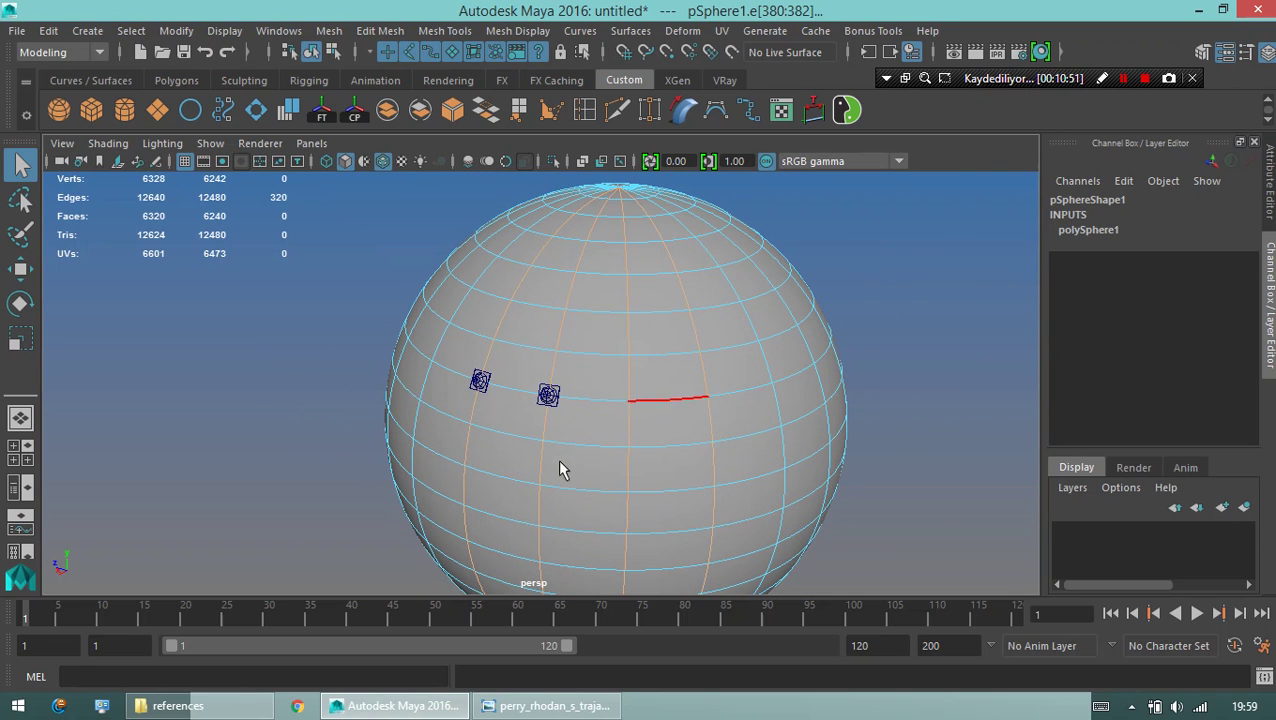
pyautogui.hotkey('ctrl', 'z')
# Delete the copied detail group2 and reselect the hull sphere pSphere1.
pyautogui.click(556, 393)
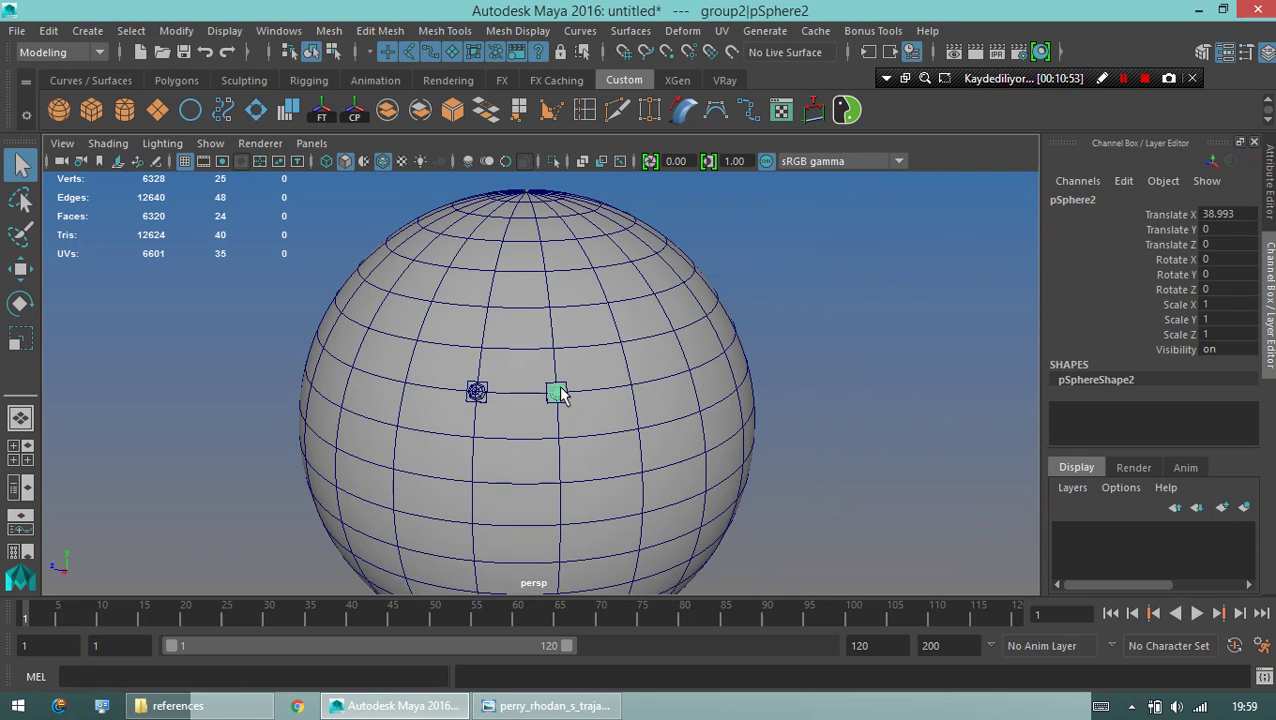
pyautogui.press('Up')
pyautogui.press('Delete')
pyautogui.click(490, 386)
# Frame the hull and set the sphere's height subdivisions to 28.
pyautogui.press('f')
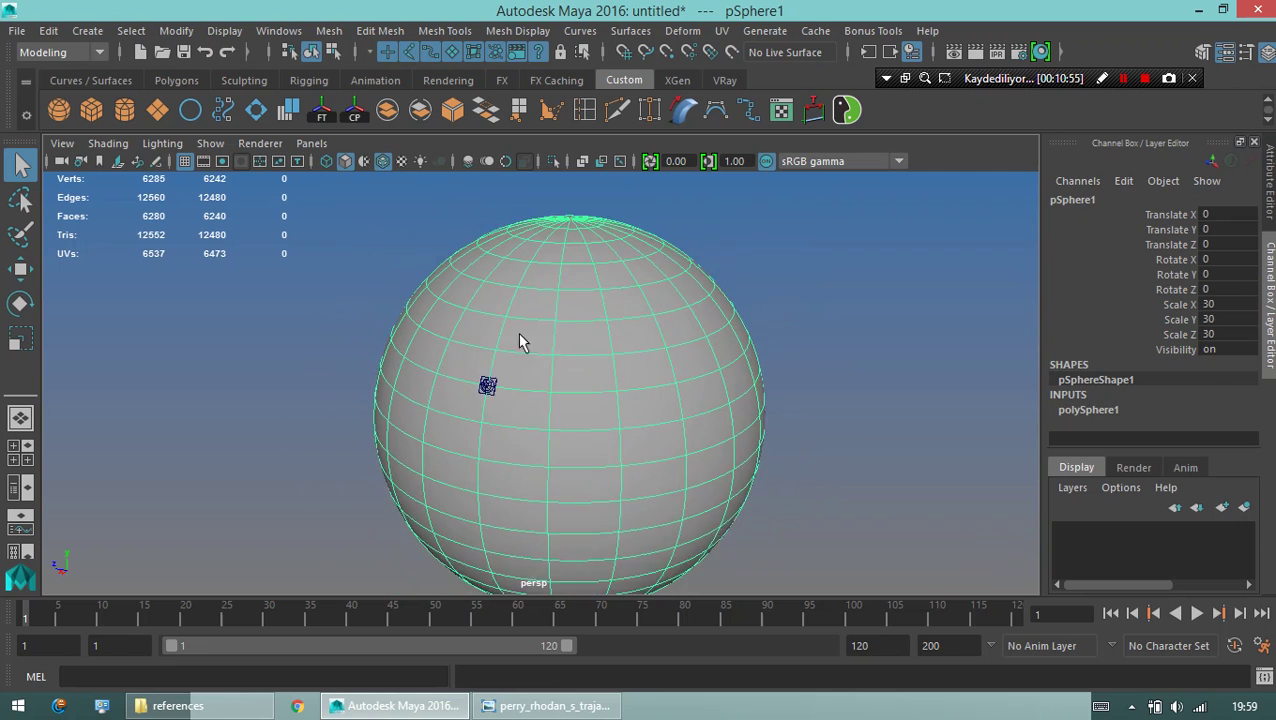
pyautogui.click(1096, 412)
pyautogui.scroll(-1, 1140, 405)
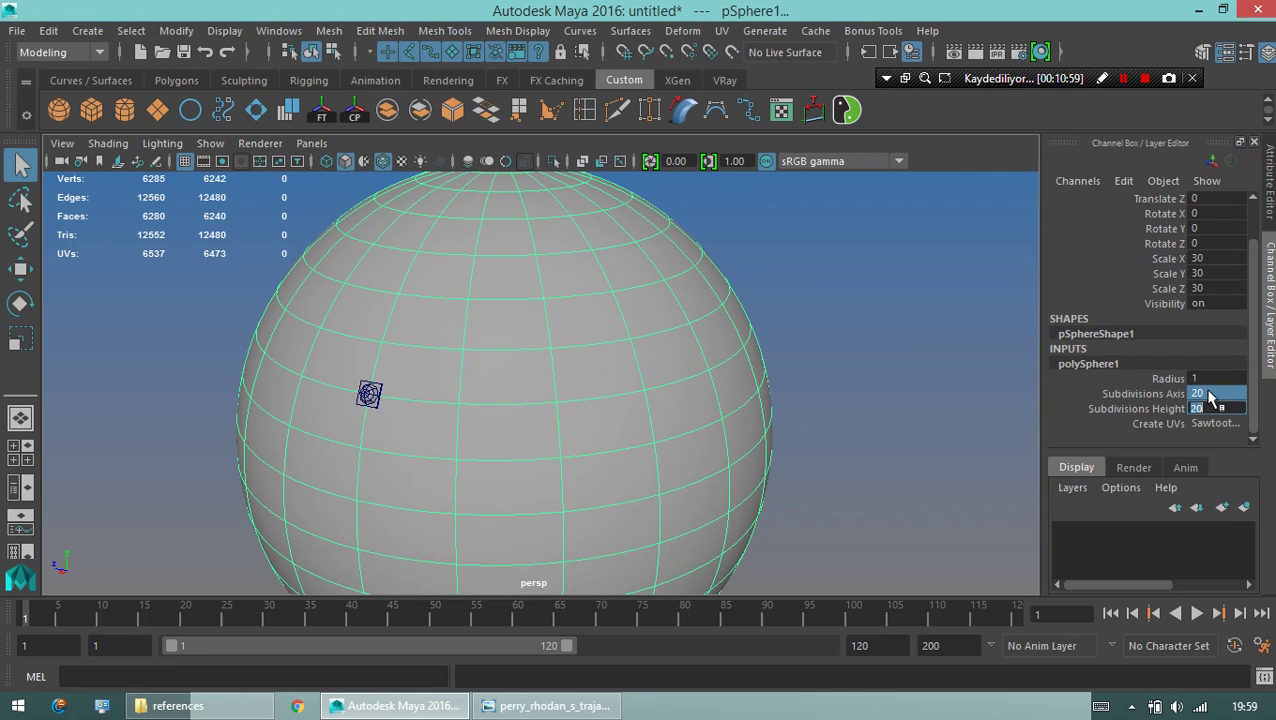
pyautogui.write('28')
pyautogui.press('Return')
# Zoom in on the dome detail and select the hull edges above and level with it.
pyautogui.moveTo(453, 484)
pyautogui.keyDown('alt'); pyautogui.mouseDown()
pyautogui.moveTo(530, 504)
pyautogui.moveTo(323, 478)
pyautogui.mouseUp(); pyautogui.keyUp('alt')
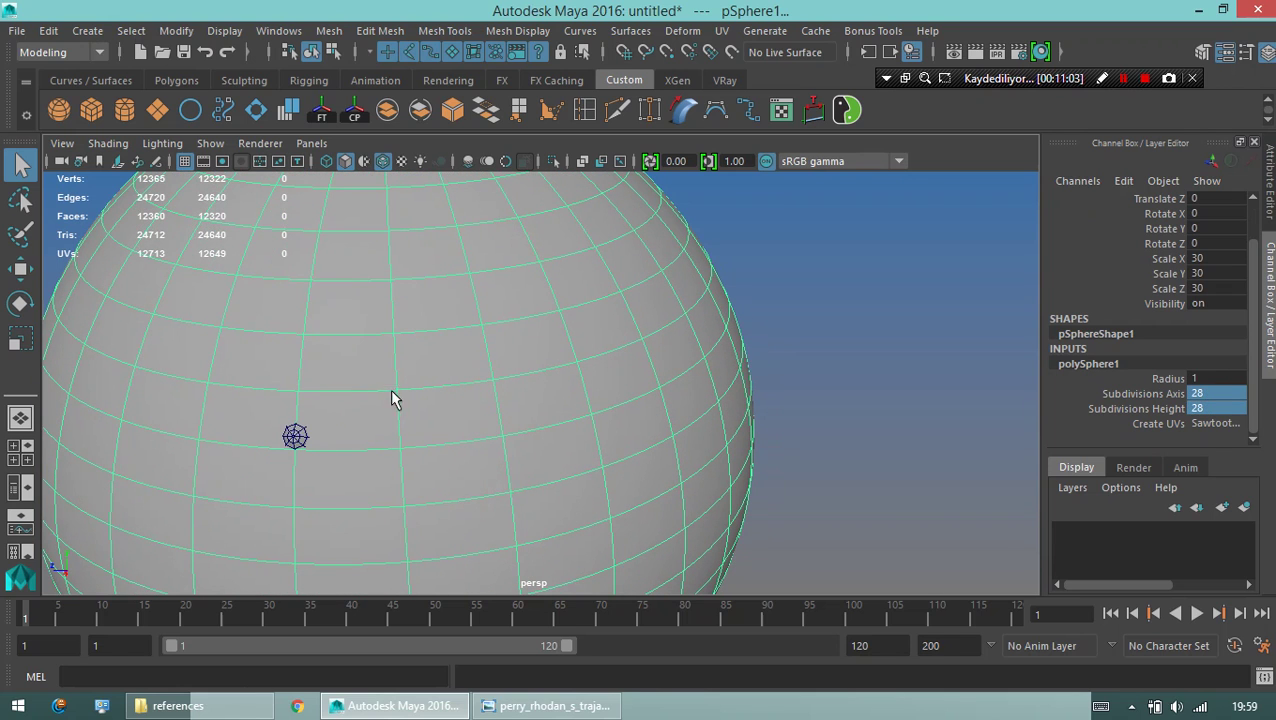
pyautogui.click(290, 438)
pyautogui.moveTo(560, 398)
pyautogui.keyDown('alt'); pyautogui.mouseDown(button='right')
pyautogui.moveTo(413, 416)
pyautogui.moveTo(541, 478)
pyautogui.mouseUp(button='right'); pyautogui.keyUp('alt')
pyautogui.keyDown('alt'); pyautogui.moveTo(541, 478); pyautogui.dragTo(478, 464); pyautogui.keyUp('alt')
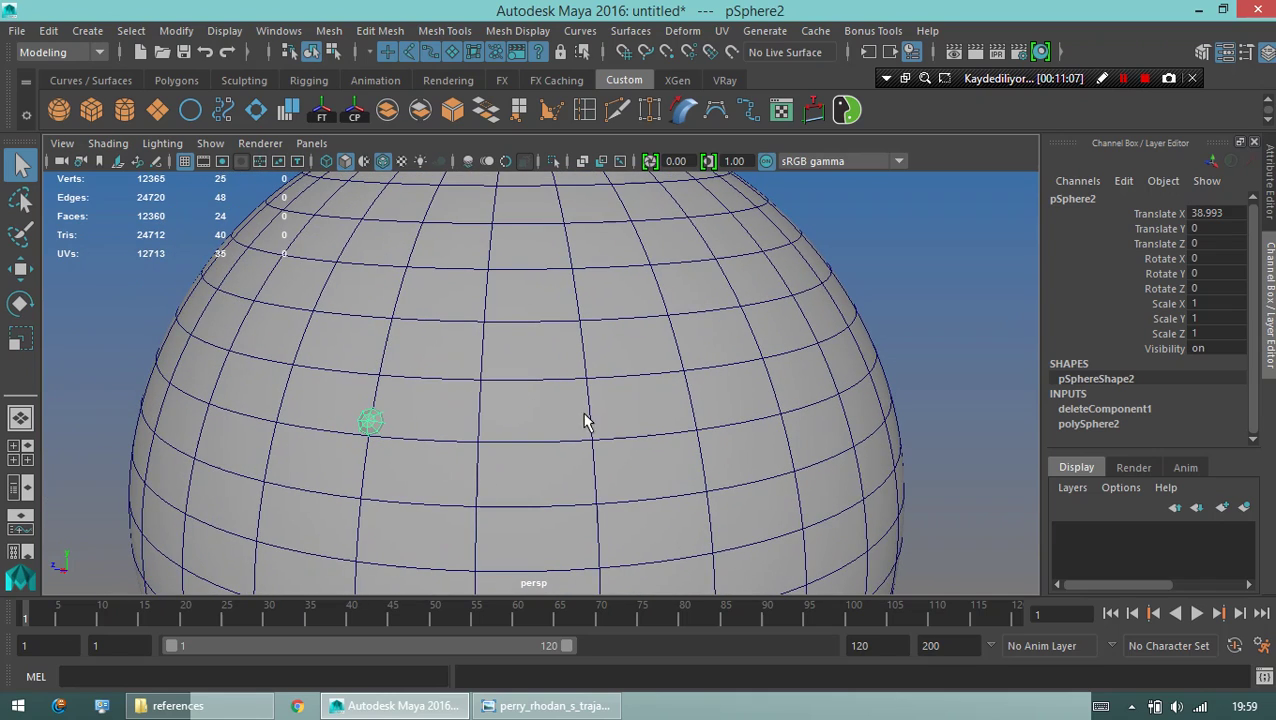
pyautogui.keyDown('alt'); pyautogui.moveTo(585, 420); pyautogui.dragTo(524, 421, button='right'); pyautogui.keyUp('alt')
pyautogui.keyDown('alt'); pyautogui.moveTo(524, 481); pyautogui.dragTo(478, 450, button='right'); pyautogui.keyUp('alt')
pyautogui.keyDown('alt'); pyautogui.moveTo(478, 450); pyautogui.dragTo(452, 455); pyautogui.keyUp('alt')
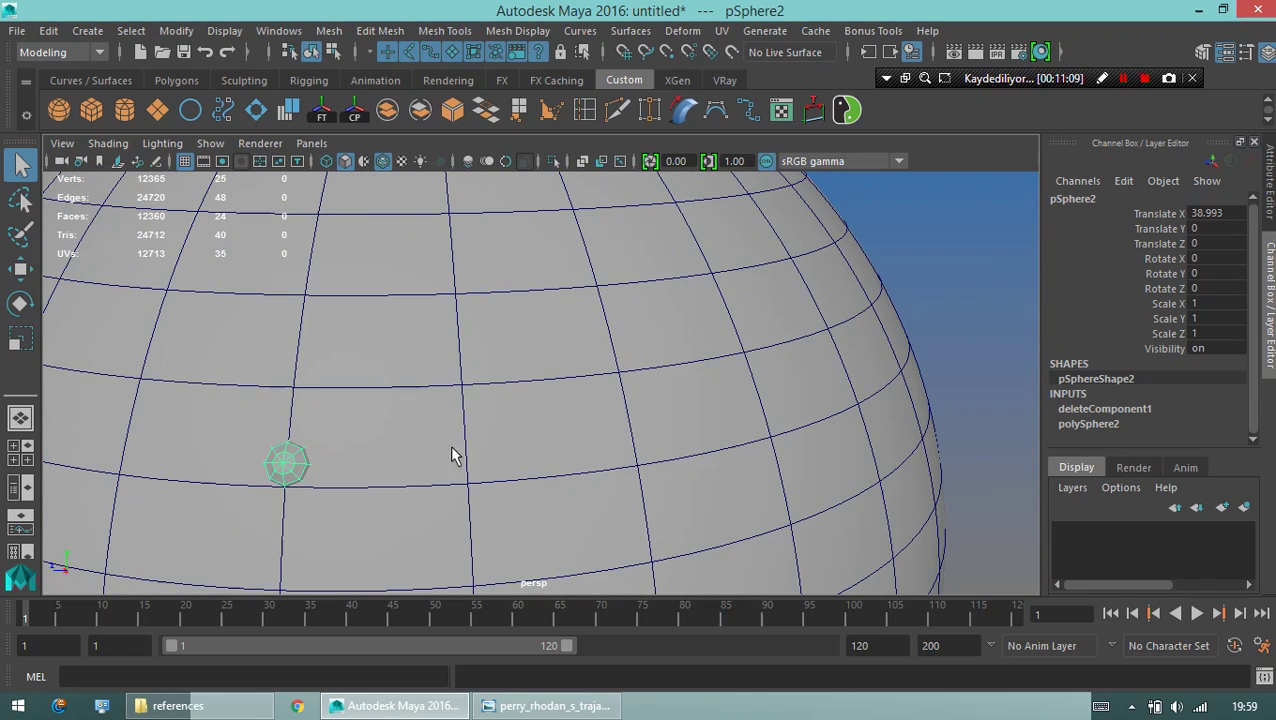
pyautogui.moveTo(382, 462); pyautogui.dragTo(290, 412, button='right')
pyautogui.click(466, 420)
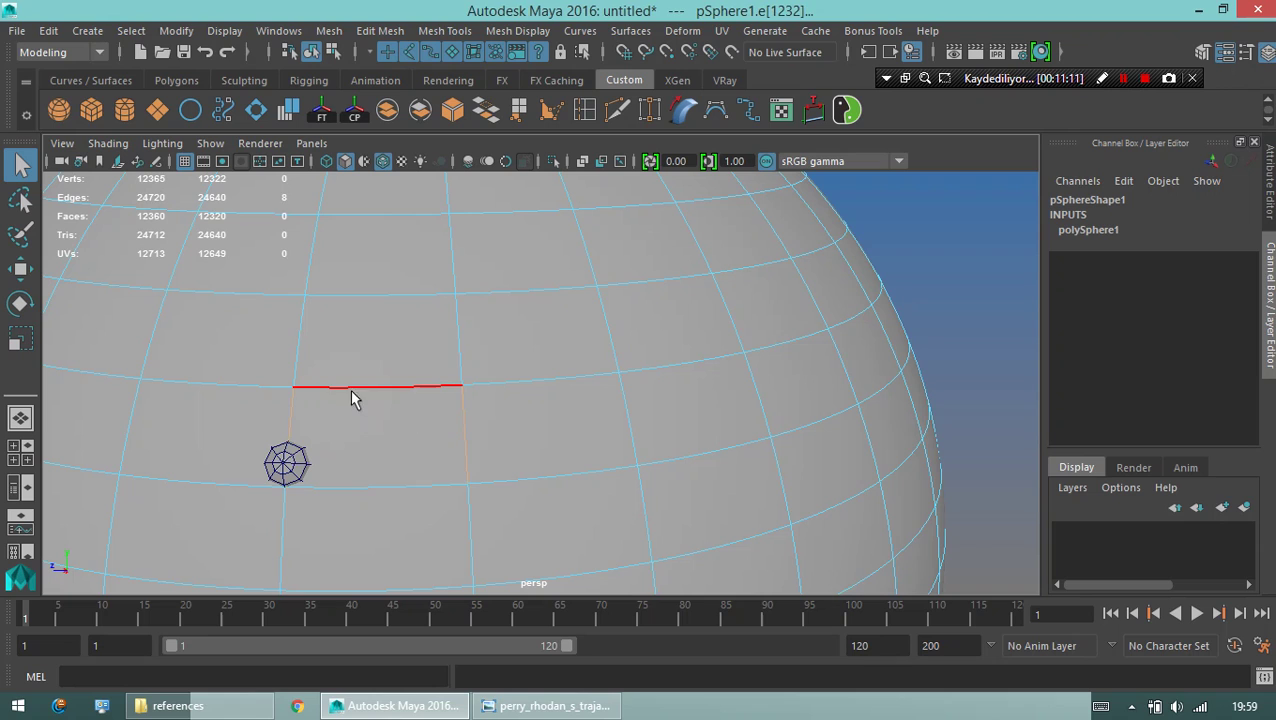
pyautogui.click(414, 484)
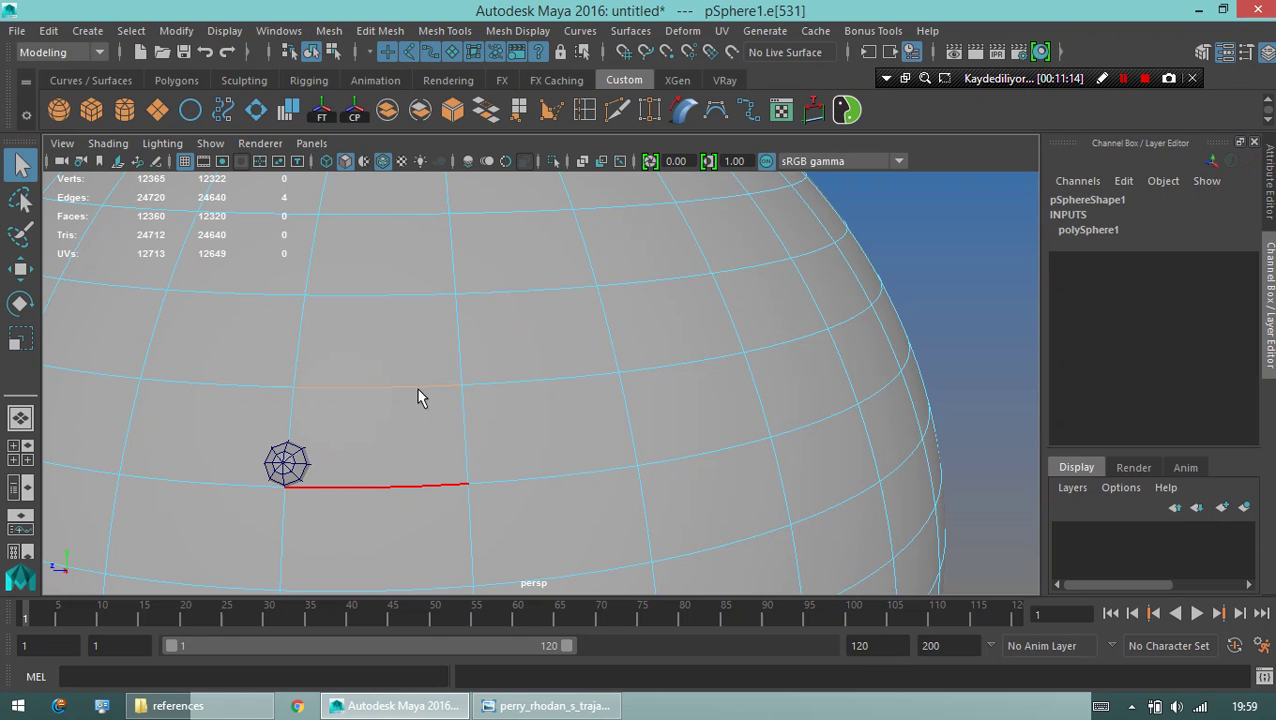
pyautogui.press('F8')
# Raise pSphere1's Subdivisions Axis from 28 to 56 in the Channel Box.
pyautogui.click(1130, 408)
pyautogui.scroll(-1, 1150, 390)
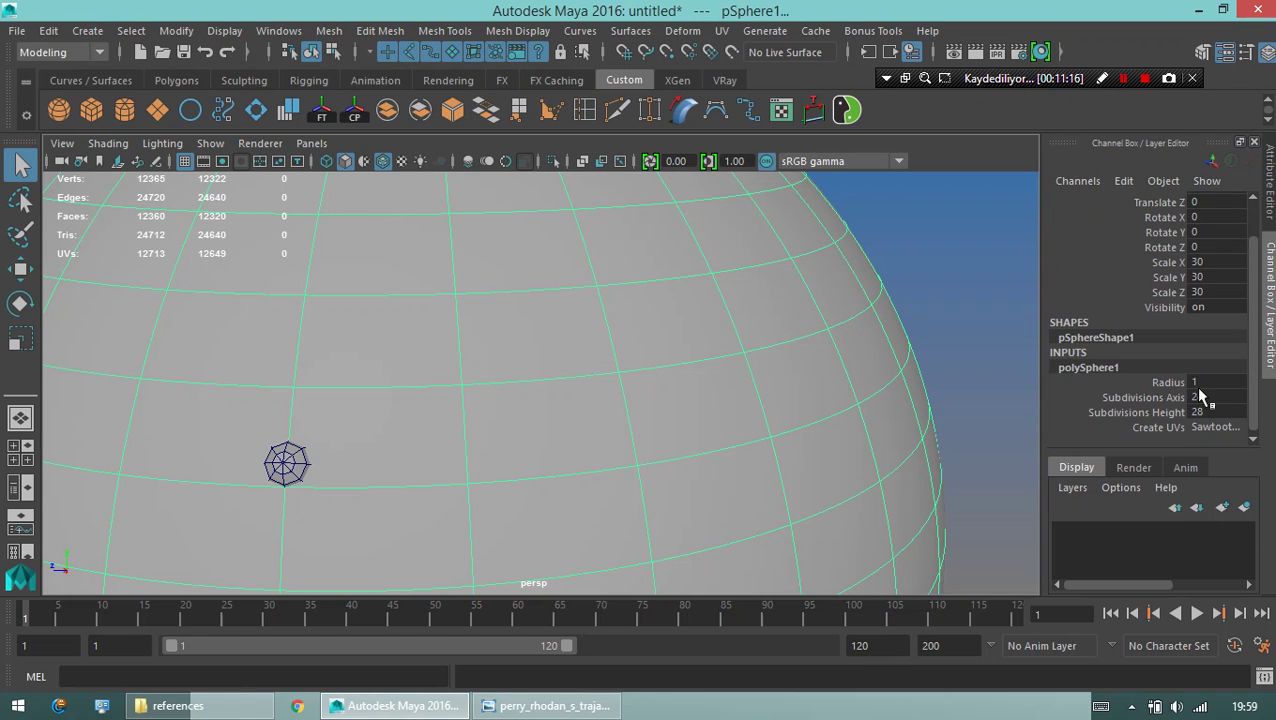
pyautogui.doubleClick(1198, 396)
pyautogui.write('56')
pyautogui.press('Return')
pyautogui.scroll(-1, 1025, 313)
pyautogui.scroll(-2, 584, 393)
pyautogui.scroll(-2, 480, 420)
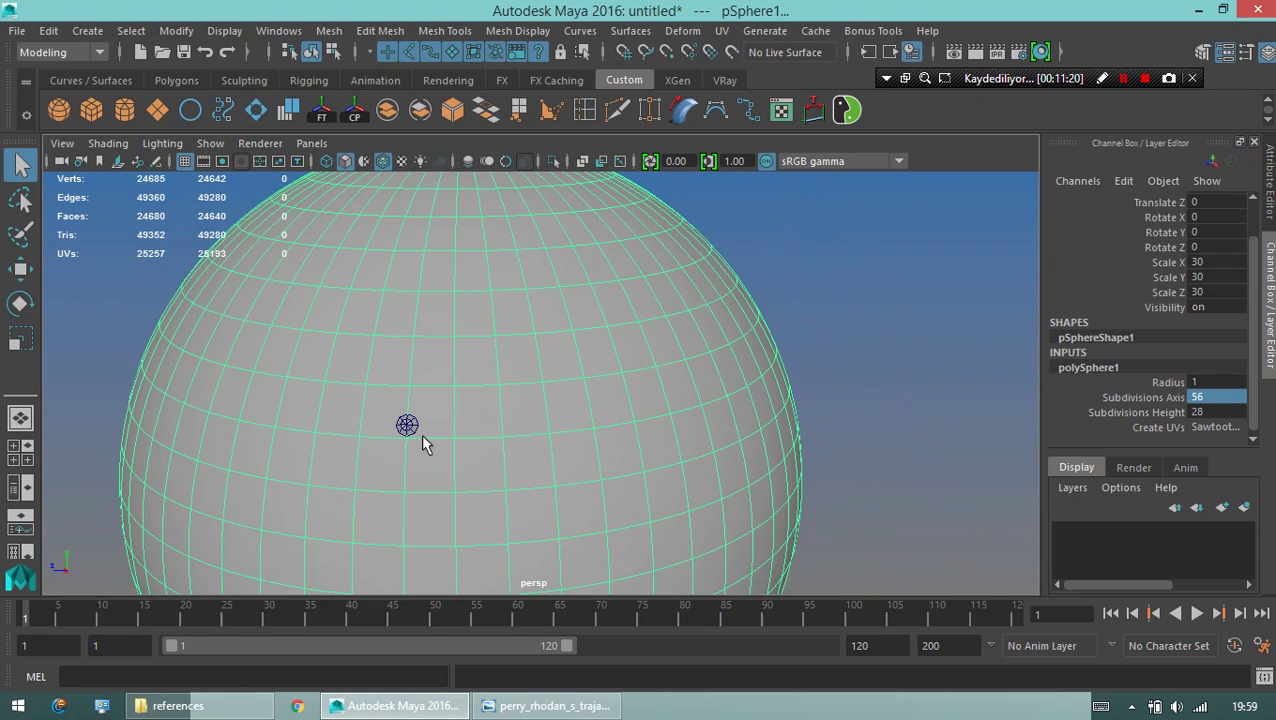
# Move the detail group onto the big sphere's surface.
pyautogui.click(406, 436)
pyautogui.keyDown('alt'); pyautogui.moveTo(444, 430); pyautogui.dragTo(520, 420); pyautogui.keyUp('alt')
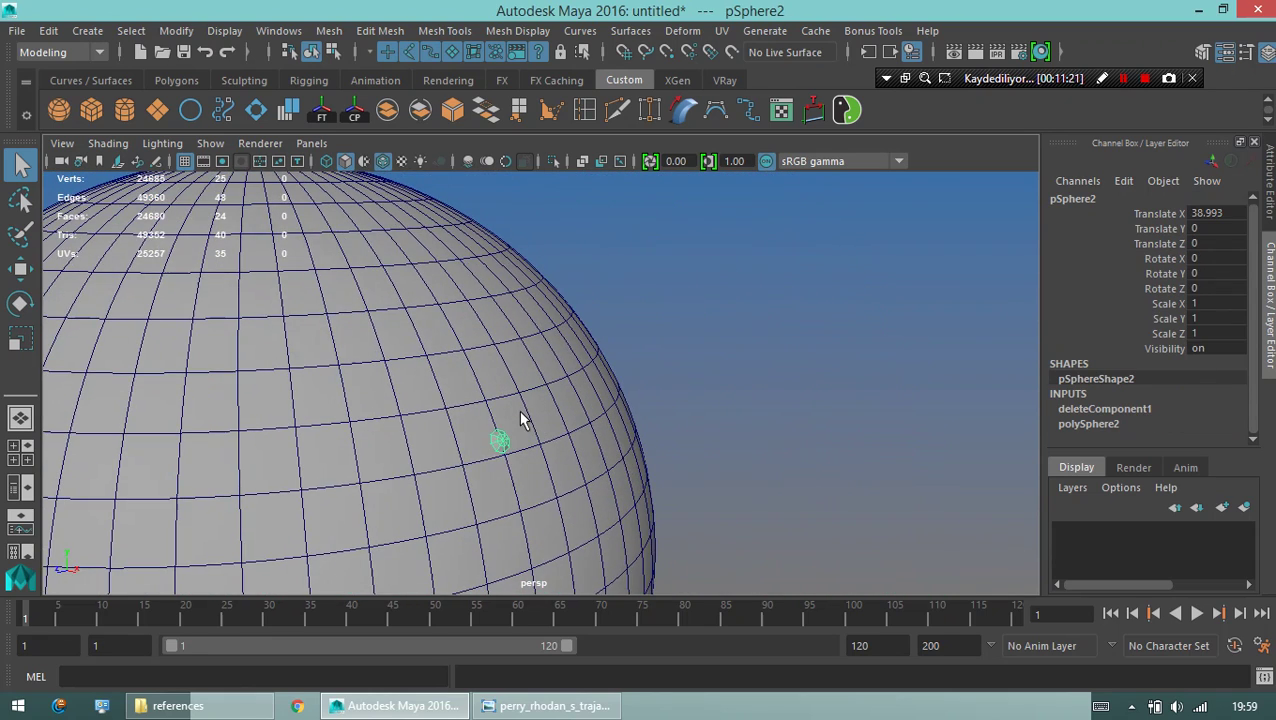
pyautogui.click(520, 418)
pyautogui.press('w')
pyautogui.scroll(3, 505, 447)
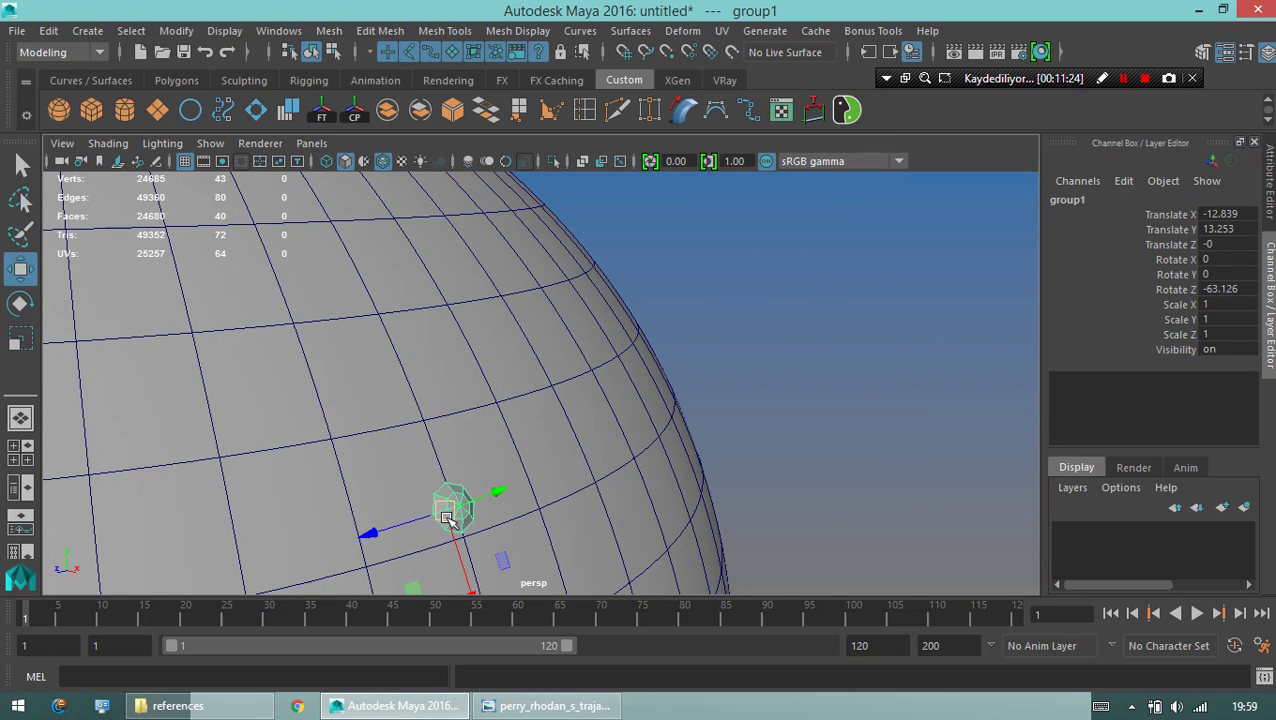
pyautogui.middleClick(427, 424)
pyautogui.scroll(3, 516, 456)
pyautogui.moveTo(516, 456)
pyautogui.keyDown('alt'); pyautogui.mouseDown()
pyautogui.moveTo(702, 510)
pyautogui.moveTo(940, 441)
pyautogui.mouseUp(); pyautogui.keyUp('alt')
# Rotate group1 to -57.678 on Z so it lies against the sphere's curve.
pyautogui.press('e')
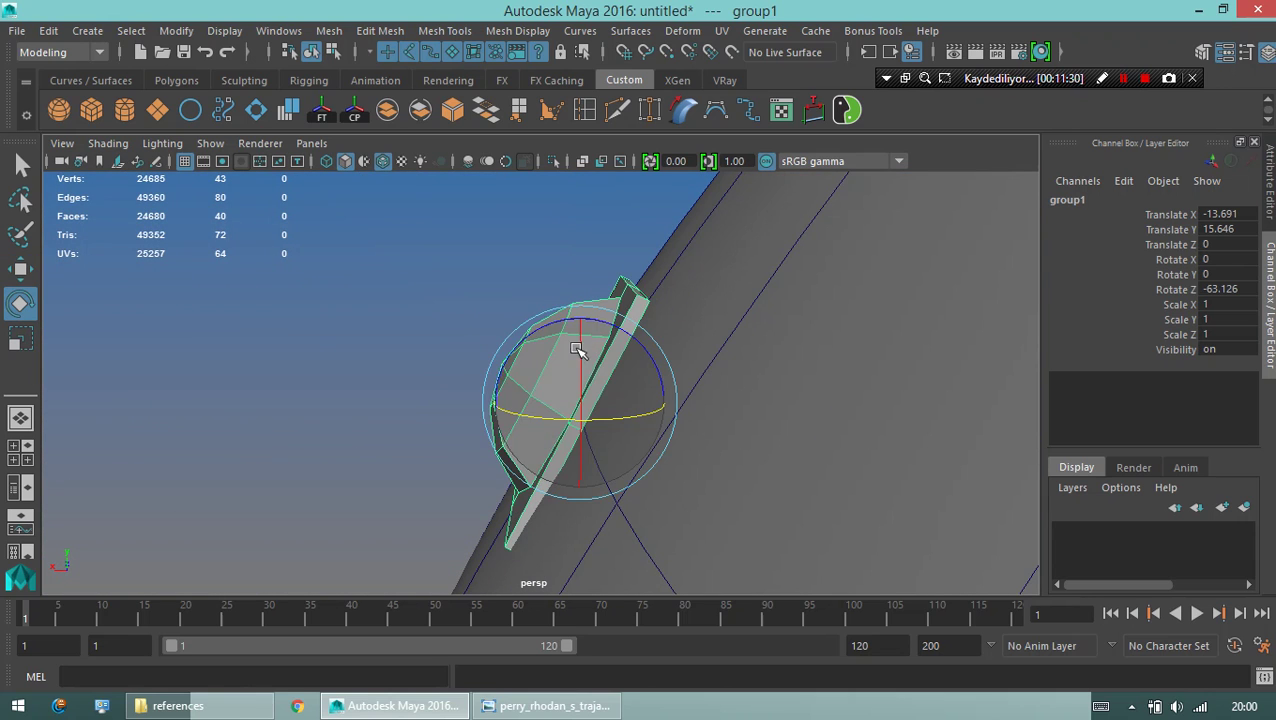
pyautogui.moveTo(576, 348)
pyautogui.mouseDown()
pyautogui.moveTo(551, 330)
pyautogui.moveTo(294, 490)
pyautogui.mouseUp()
pyautogui.press('w')
pyautogui.moveTo(516, 413)
pyautogui.keyDown('alt'); pyautogui.mouseDown()
pyautogui.moveTo(641, 370)
pyautogui.moveTo(497, 333)
pyautogui.moveTo(521, 343)
pyautogui.mouseUp(); pyautogui.keyUp('alt')
pyautogui.moveTo(453, 390)
pyautogui.keyDown('alt'); pyautogui.mouseDown()
pyautogui.moveTo(550, 296)
pyautogui.moveTo(607, 330)
pyautogui.moveTo(627, 365)
pyautogui.moveTo(667, 361)
pyautogui.mouseUp(); pyautogui.keyUp('alt')
pyautogui.press('e')
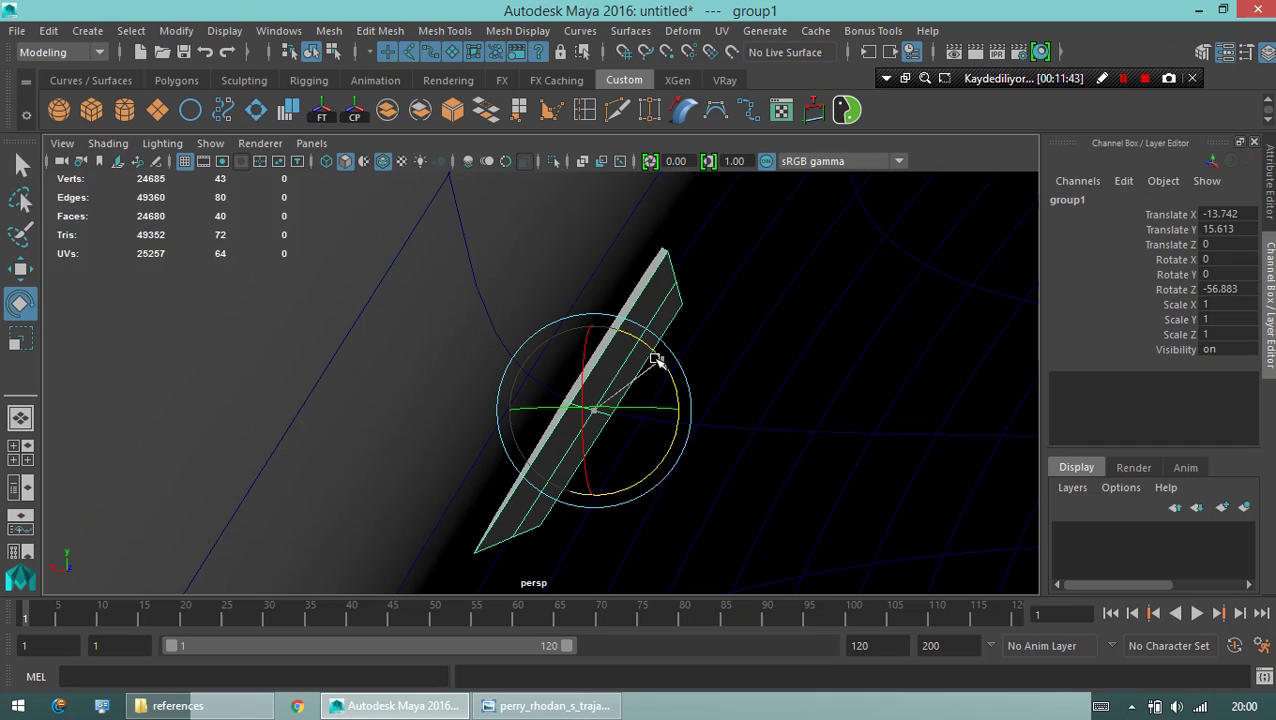
pyautogui.moveTo(679, 372)
pyautogui.keyDown('alt'); pyautogui.mouseDown()
pyautogui.moveTo(484, 456)
pyautogui.moveTo(427, 379)
pyautogui.moveTo(891, 386)
pyautogui.moveTo(817, 344)
pyautogui.moveTo(560, 373)
pyautogui.mouseUp(); pyautogui.keyUp('alt')
pyautogui.press('w')
# Turn off wireframe-on-shaded and compare the hull with the spaceship reference image.
pyautogui.click(817, 344)
pyautogui.click(383, 161)
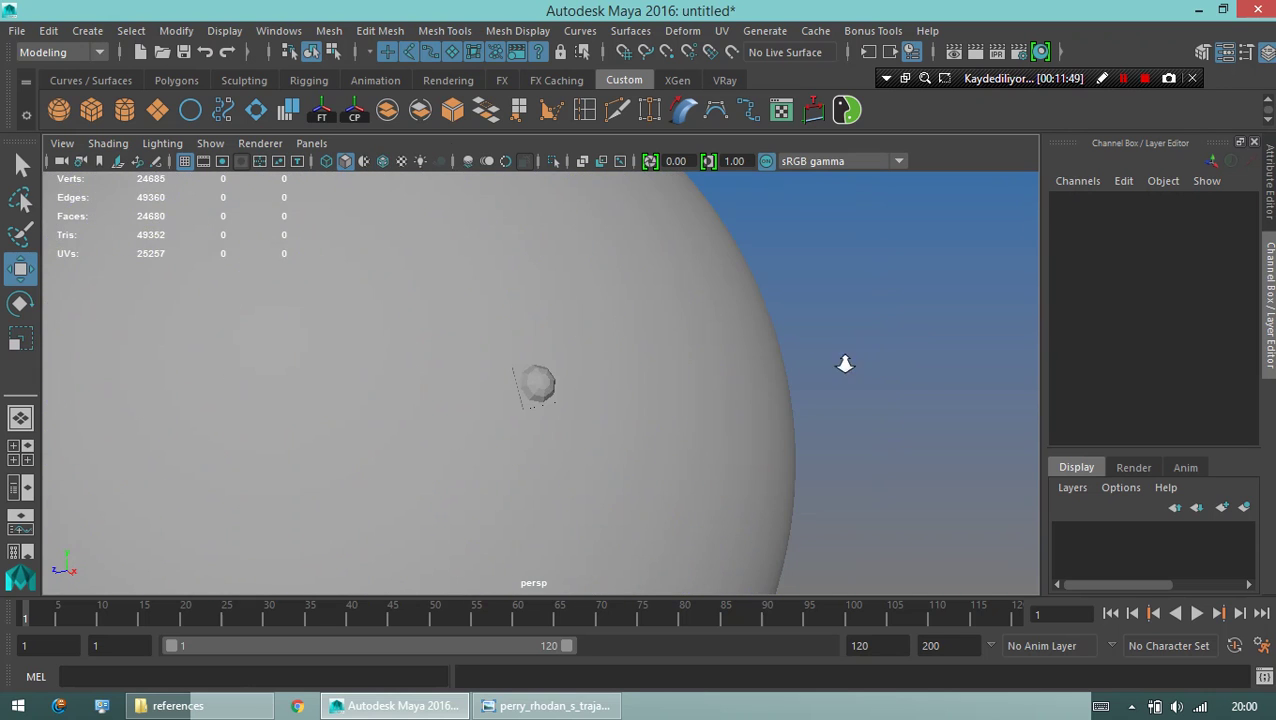
pyautogui.keyDown('alt'); pyautogui.moveTo(843, 361); pyautogui.dragTo(402, 461, button='right'); pyautogui.keyUp('alt')
pyautogui.moveTo(402, 461)
pyautogui.keyDown('alt'); pyautogui.mouseDown()
pyautogui.moveTo(293, 452)
pyautogui.moveTo(612, 464)
pyautogui.moveTo(268, 444)
pyautogui.moveTo(373, 447)
pyautogui.moveTo(285, 444)
pyautogui.moveTo(268, 418)
pyautogui.mouseUp(); pyautogui.keyUp('alt')
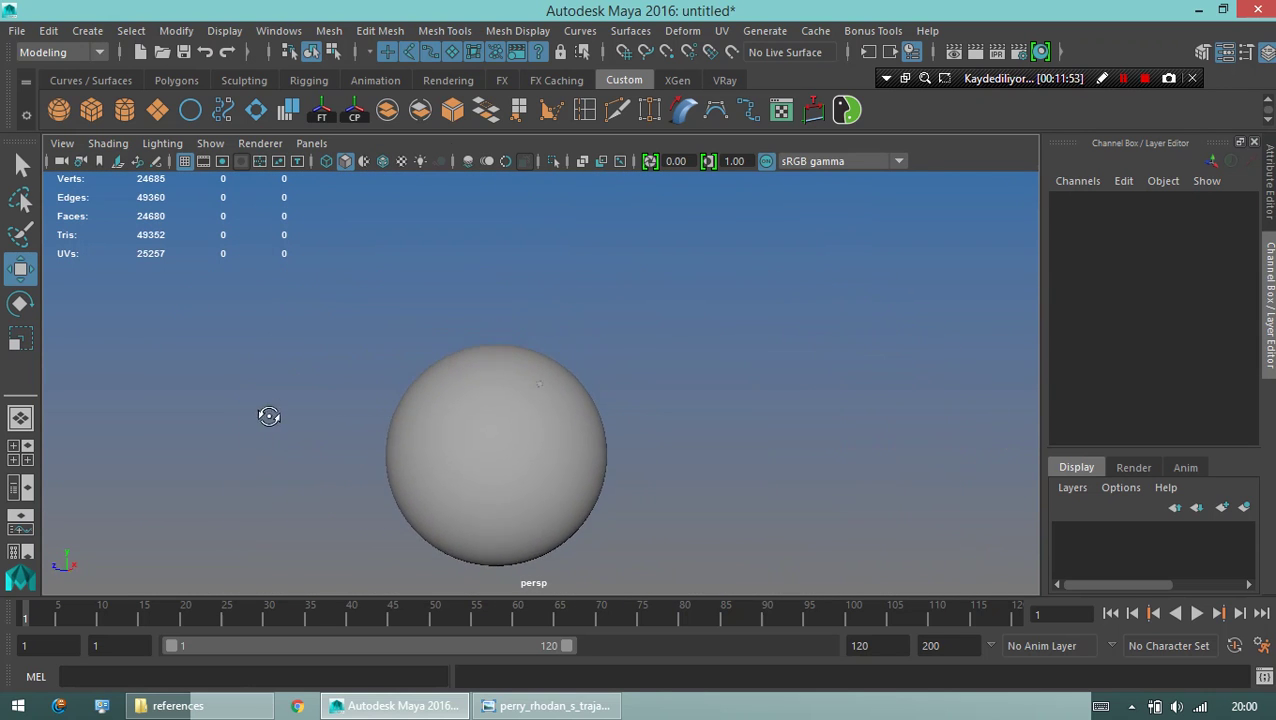
pyautogui.hotkey('alt', 'Tab')
pyautogui.scroll(-3, 949, 347)
pyautogui.scroll(-2, 949, 347)
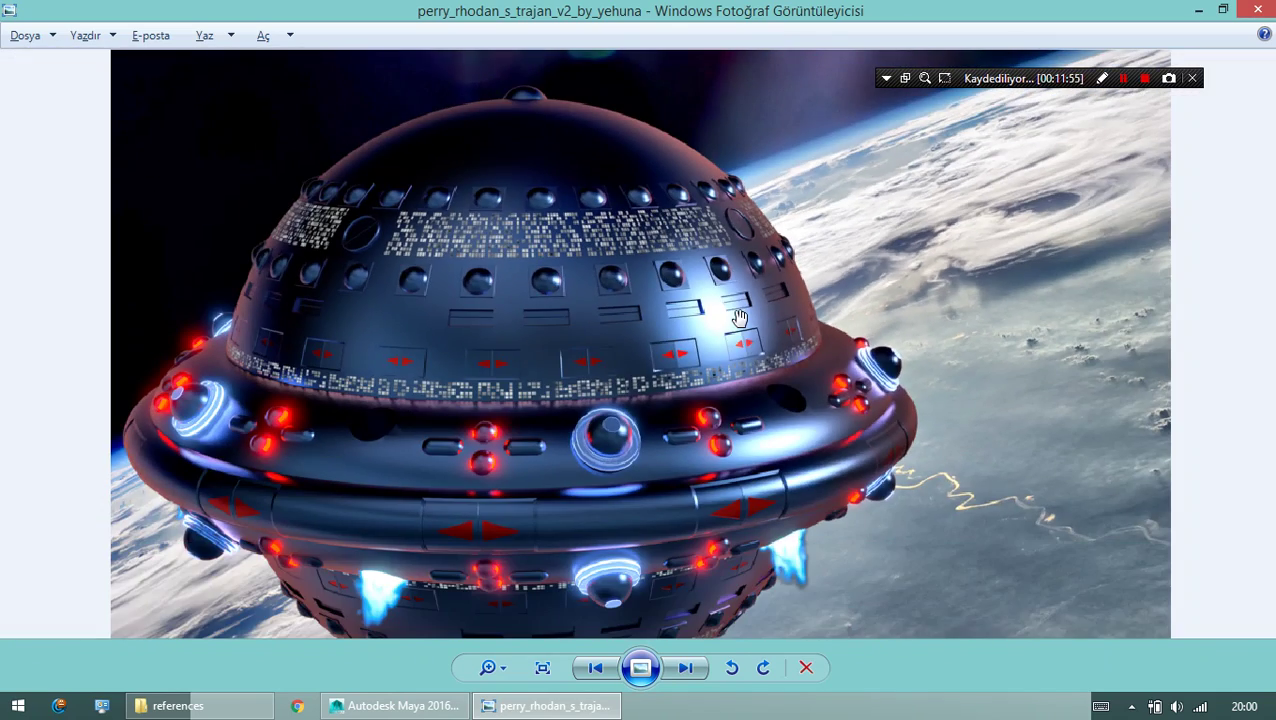
pyautogui.hotkey('alt', 'Tab')
pyautogui.moveTo(484, 413)
pyautogui.keyDown('alt'); pyautogui.mouseDown()
pyautogui.moveTo(448, 474)
pyautogui.moveTo(530, 395)
pyautogui.mouseUp(); pyautogui.keyUp('alt')
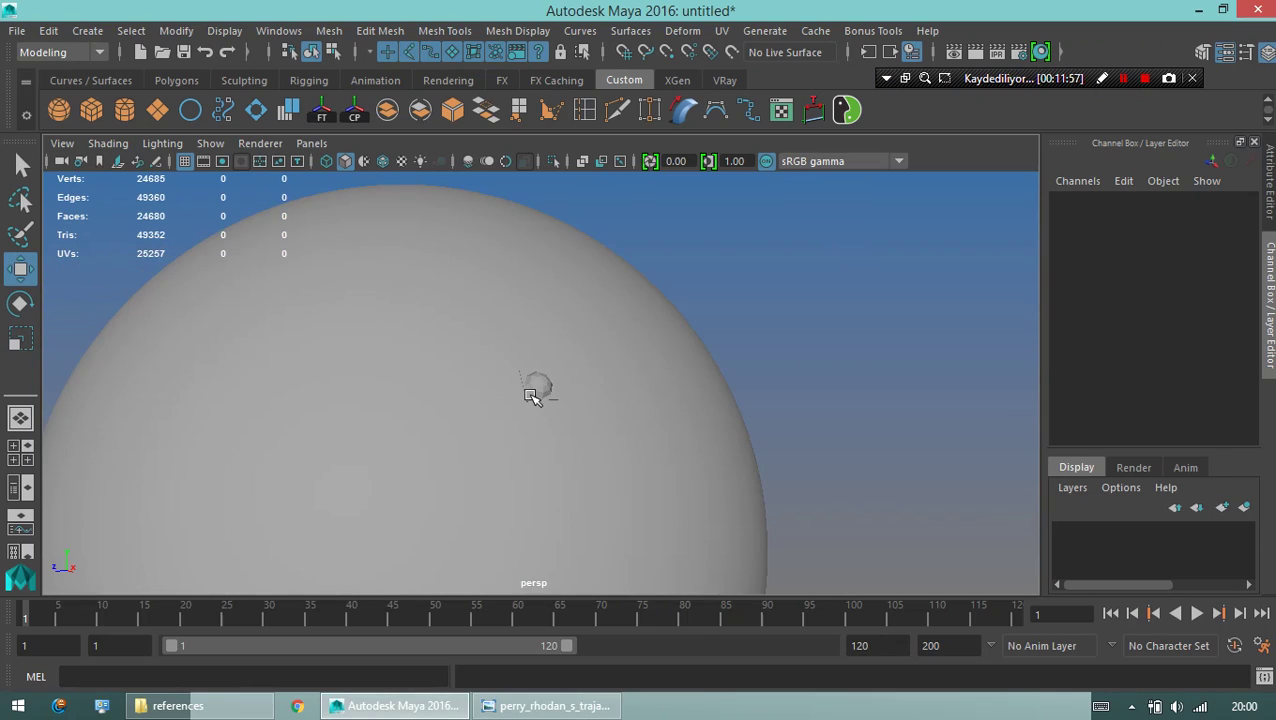
# Scale group1 uniformly to about 1.572.
pyautogui.click(530, 395)
pyautogui.hotkey('ctrl', 'g')
pyautogui.press('r')
pyautogui.scroll(5, 530, 390)
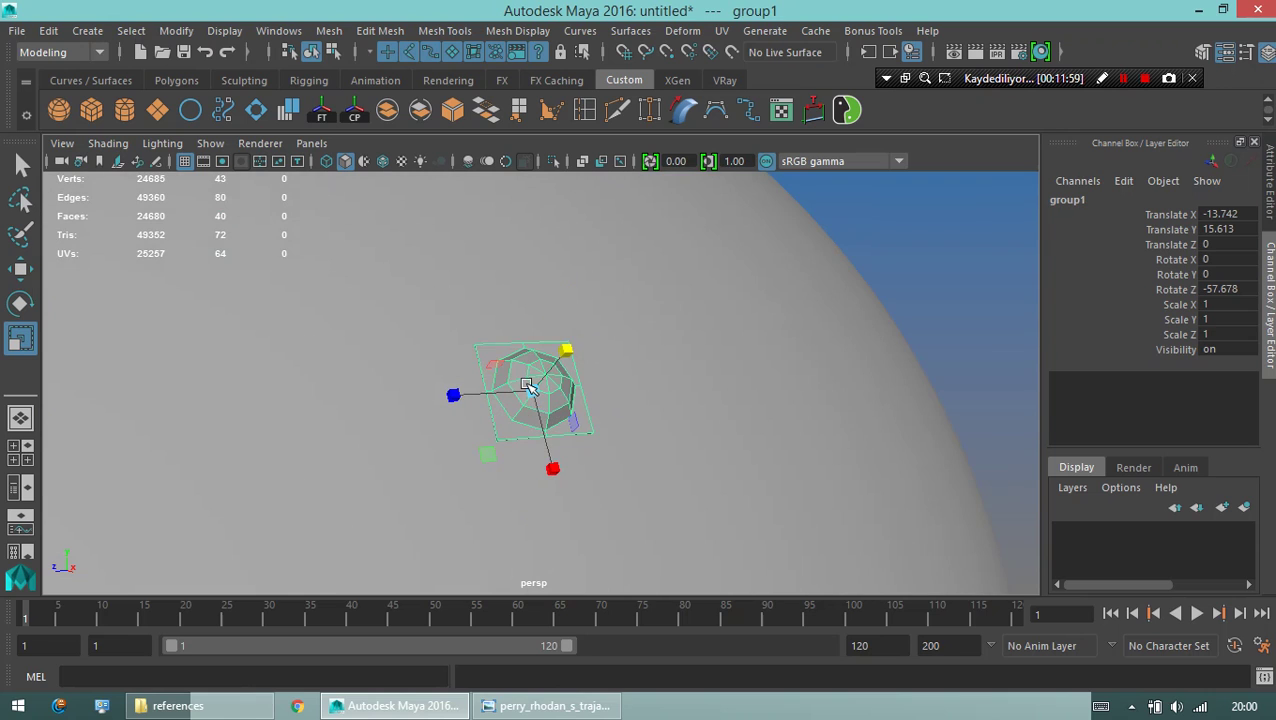
pyautogui.moveTo(489, 436)
pyautogui.keyDown('alt'); pyautogui.mouseDown()
pyautogui.moveTo(590, 427)
pyautogui.moveTo(563, 460)
pyautogui.mouseUp(); pyautogui.keyUp('alt')
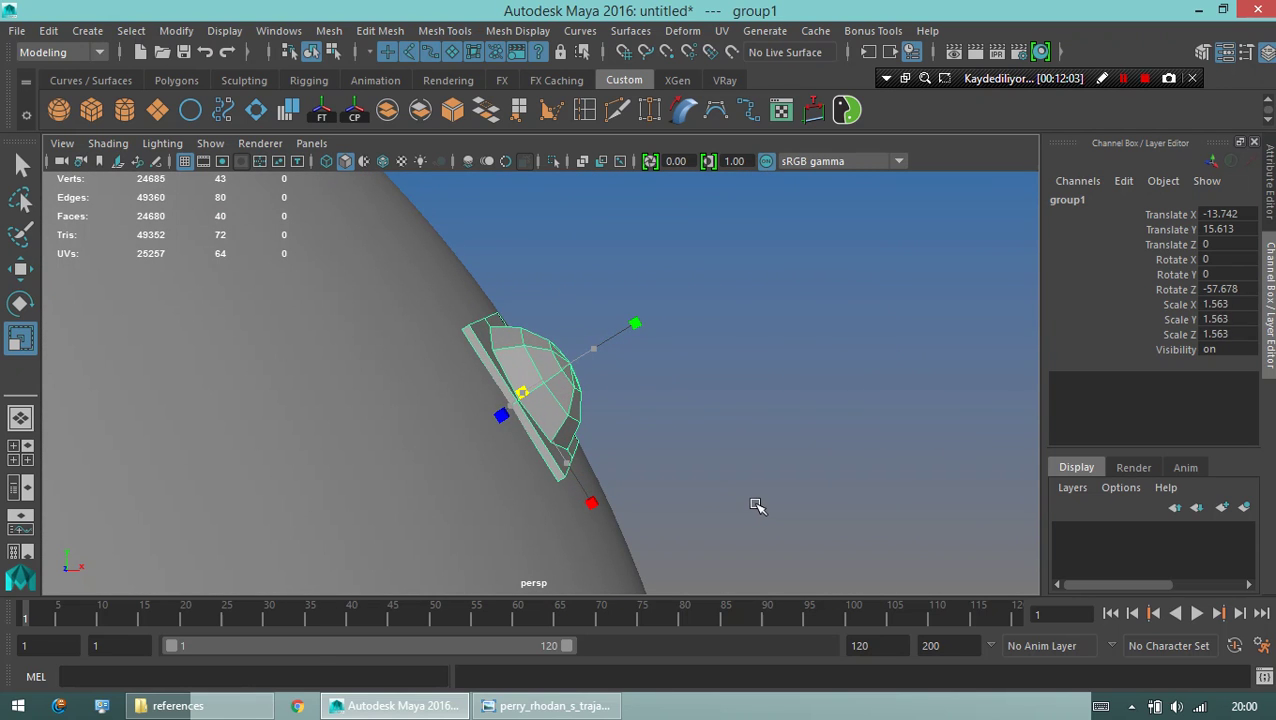
pyautogui.moveTo(760, 457)
pyautogui.keyDown('alt'); pyautogui.mouseDown()
pyautogui.moveTo(607, 433)
pyautogui.moveTo(336, 456)
pyautogui.moveTo(413, 399)
pyautogui.moveTo(419, 375)
pyautogui.mouseUp(); pyautogui.keyUp('alt')
pyautogui.hotkey('alt', 'Tab')
pyautogui.hotkey('alt', 'Tab')
pyautogui.press('f')
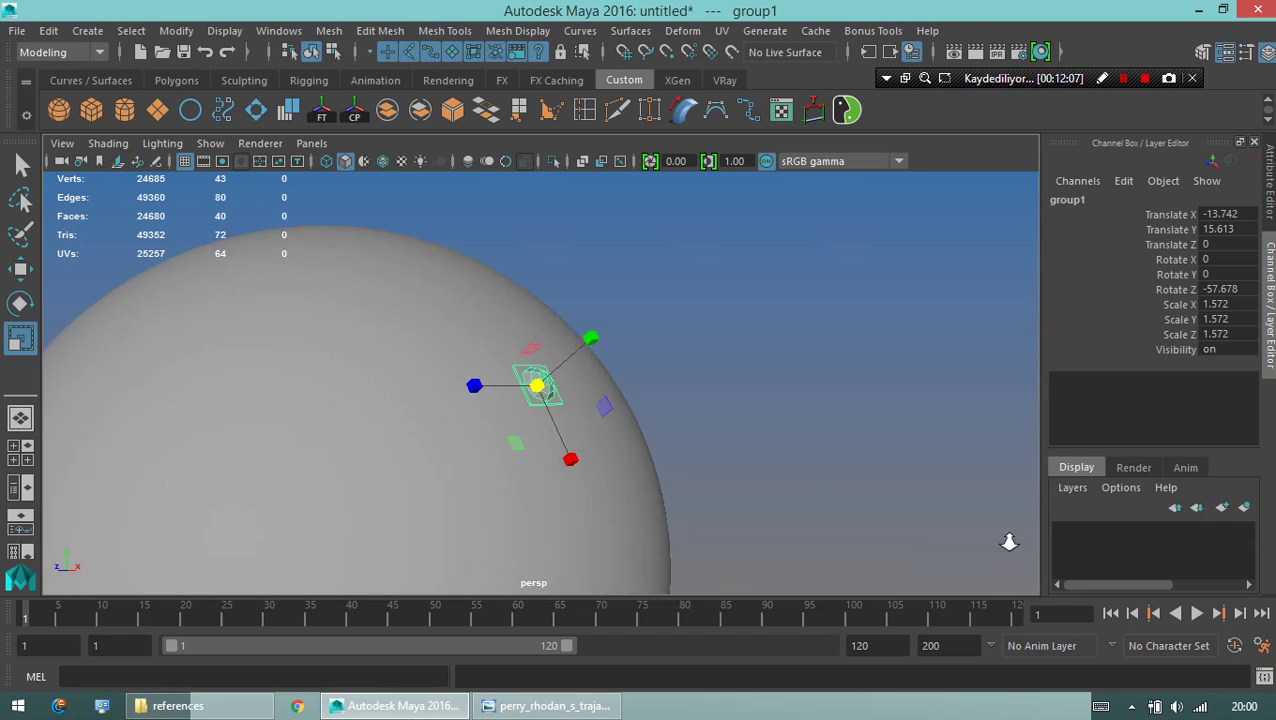
pyautogui.moveTo(557, 465)
pyautogui.keyDown('alt'); pyautogui.mouseDown()
pyautogui.moveTo(715, 501)
pyautogui.moveTo(578, 390)
pyautogui.moveTo(592, 364)
pyautogui.mouseUp(); pyautogui.keyUp('alt')
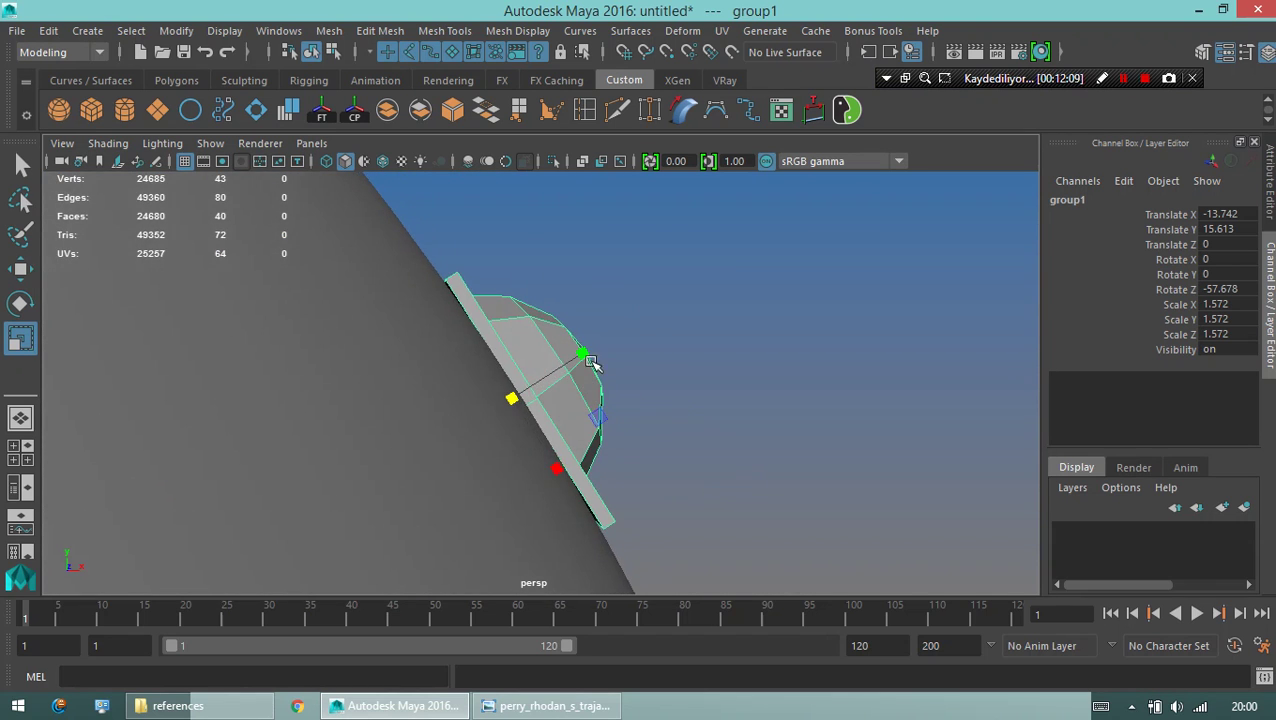
# Nudge group1 to Translate X -13.791, Y 15.582 so it sits flush.
pyautogui.press('w')
pyautogui.moveTo(697, 399)
pyautogui.keyDown('alt'); pyautogui.mouseDown()
pyautogui.moveTo(541, 413)
pyautogui.moveTo(645, 440)
pyautogui.mouseUp(); pyautogui.keyUp('alt')
pyautogui.moveTo(584, 353)
pyautogui.mouseDown()
pyautogui.moveTo(441, 399)
pyautogui.moveTo(690, 369)
pyautogui.mouseUp()
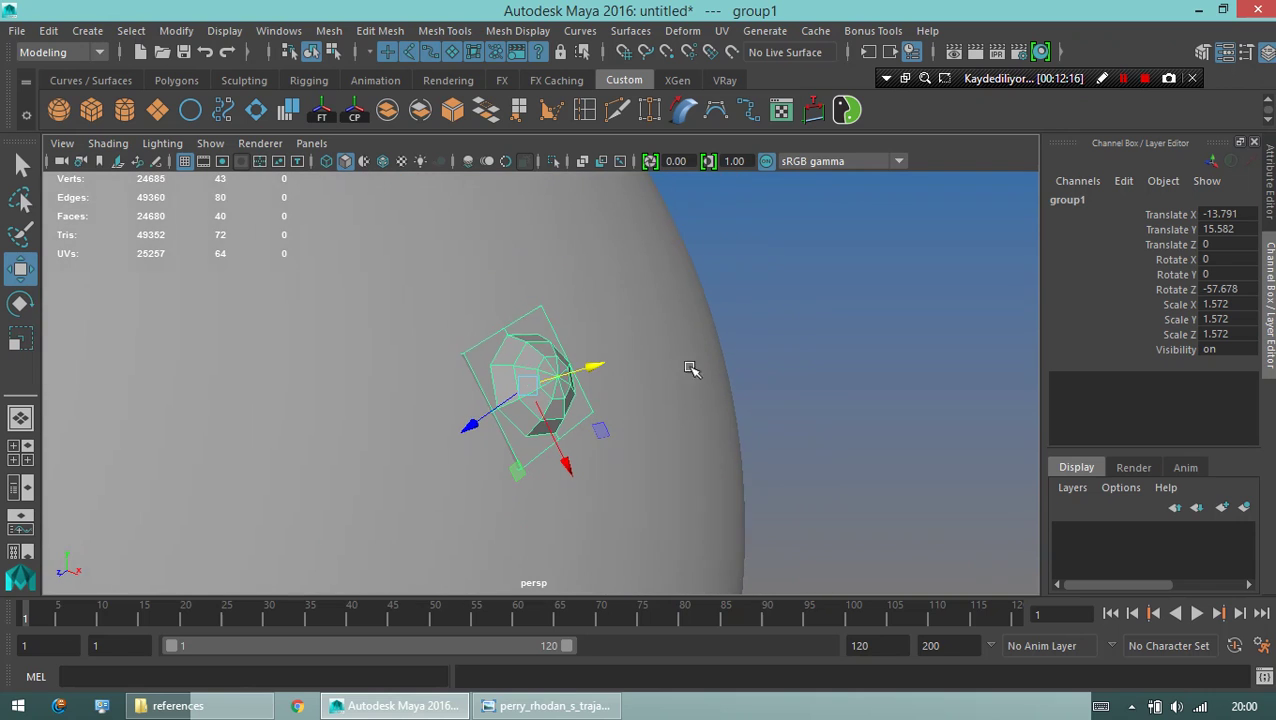
pyautogui.click(795, 347)
pyautogui.scroll(-5, 536, 399)
# Turn wireframe-on-shaded back on and fill the view with the sphere.
pyautogui.keyDown('alt'); pyautogui.moveTo(536, 399); pyautogui.dragTo(422, 396); pyautogui.keyUp('alt')
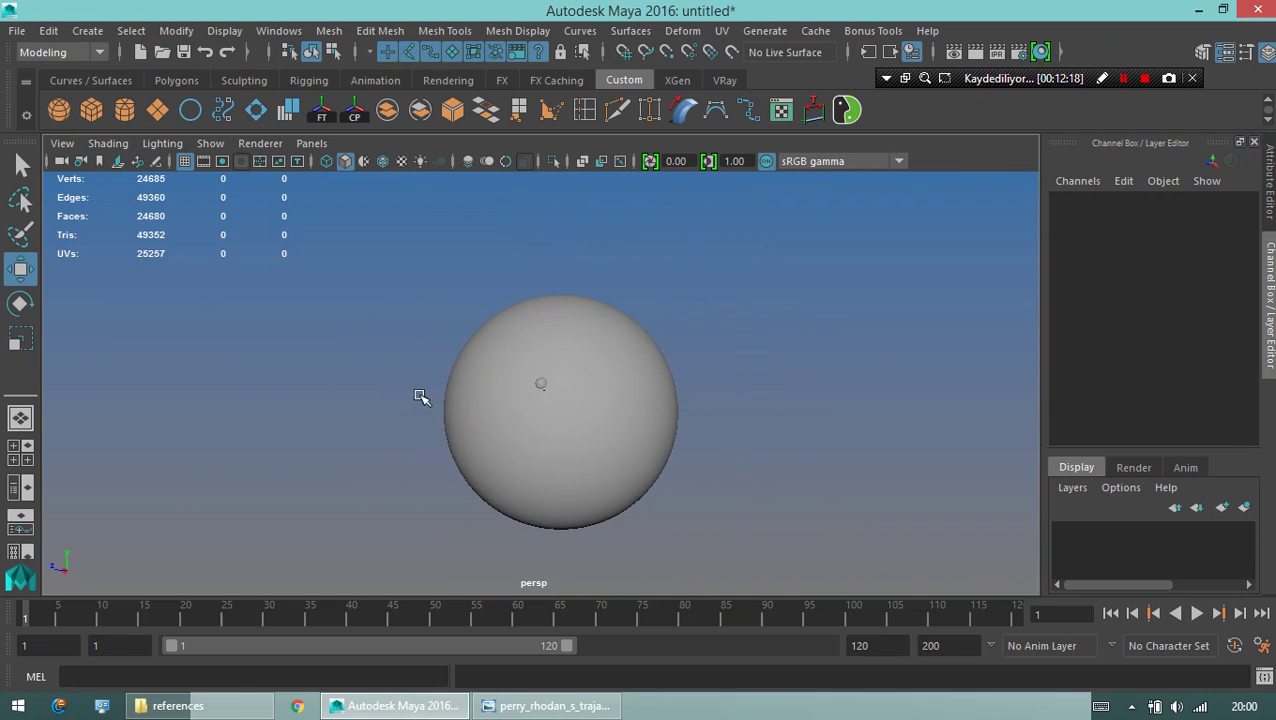
pyautogui.scroll(5, 612, 431)
pyautogui.scroll(-3, 540, 390)
pyautogui.click(427, 444)
pyautogui.keyDown('alt'); pyautogui.moveTo(427, 444); pyautogui.dragTo(356, 427); pyautogui.keyUp('alt')
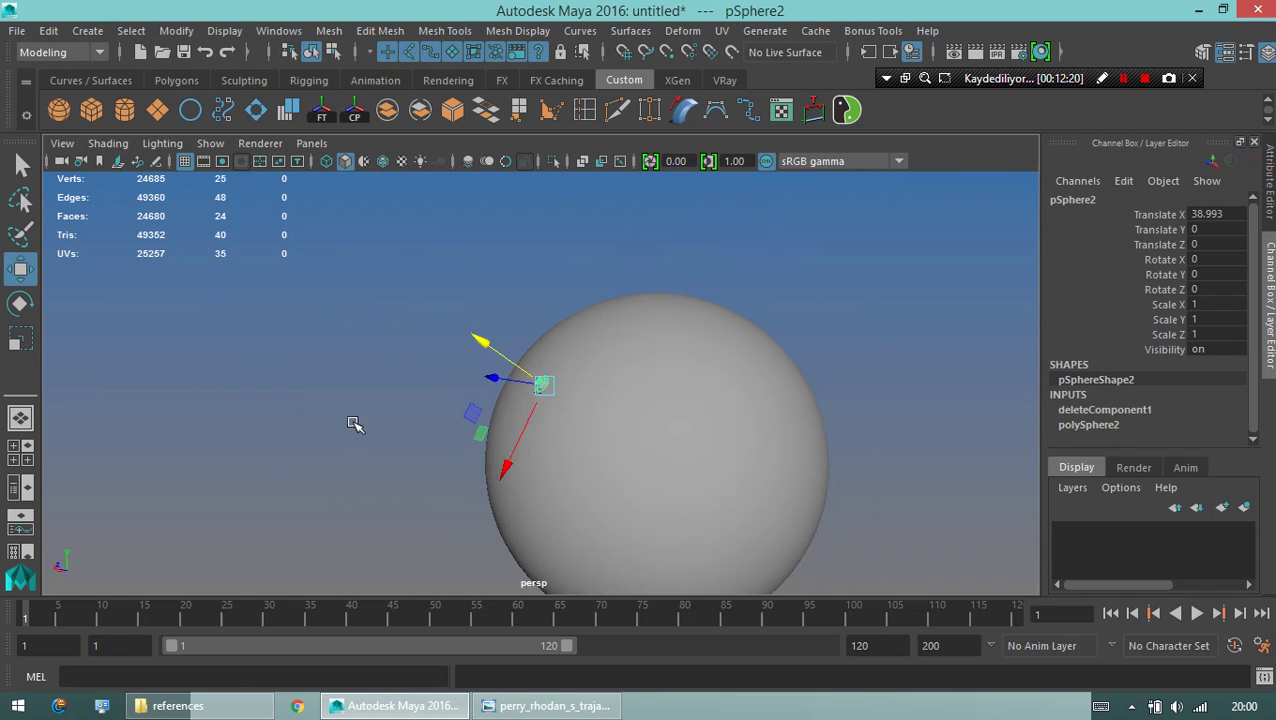
pyautogui.click(356, 427)
pyautogui.click(381, 162)
pyautogui.scroll(-3, 561, 455)
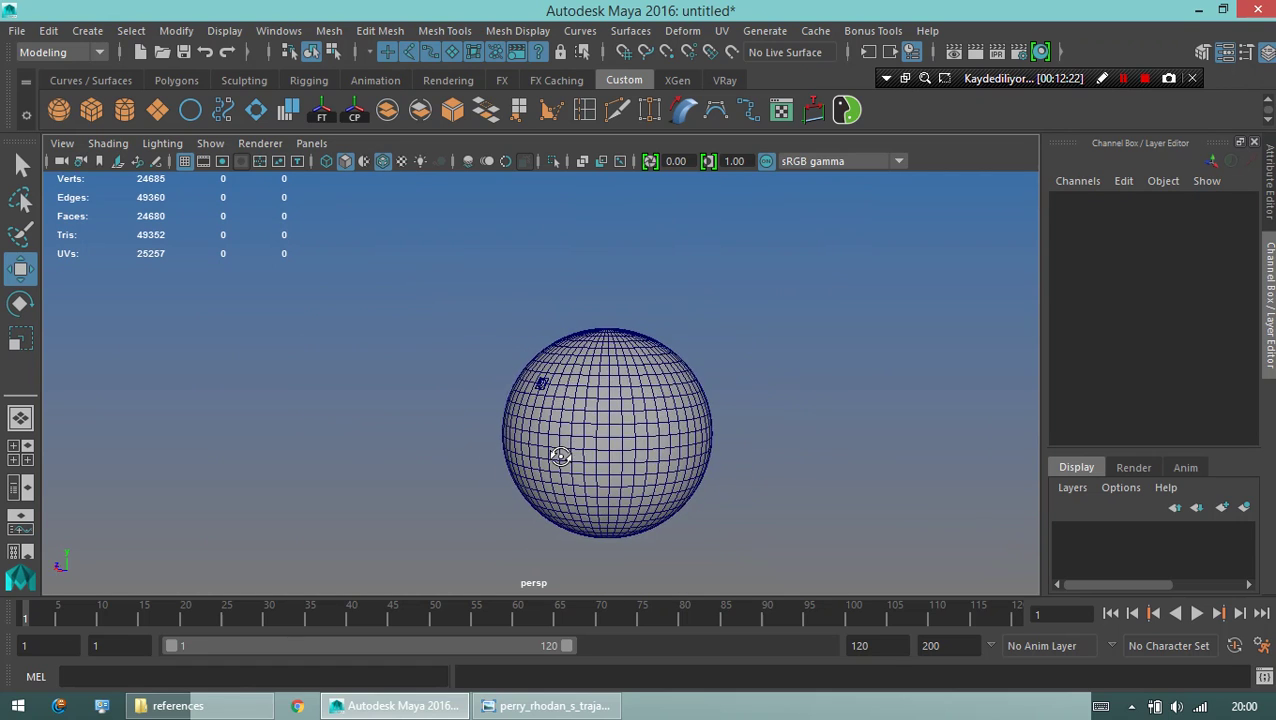
pyautogui.keyDown('alt'); pyautogui.moveTo(561, 455); pyautogui.dragTo(683, 482); pyautogui.keyUp('alt')
pyautogui.keyDown('alt'); pyautogui.moveTo(683, 482); pyautogui.dragTo(1114, 540, button='right'); pyautogui.keyUp('alt')
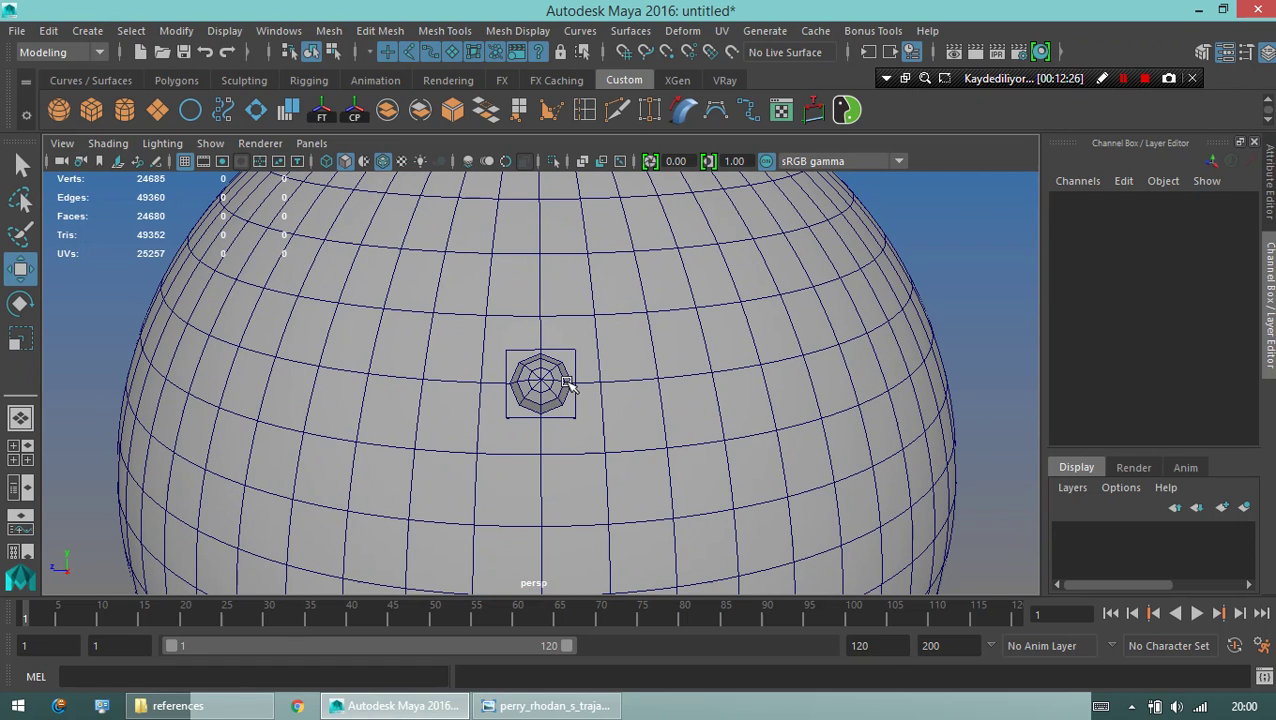
# Select group1 and frame it in the maximized top view.
pyautogui.click(566, 384)
pyautogui.hotkey('ctrl', 'g')
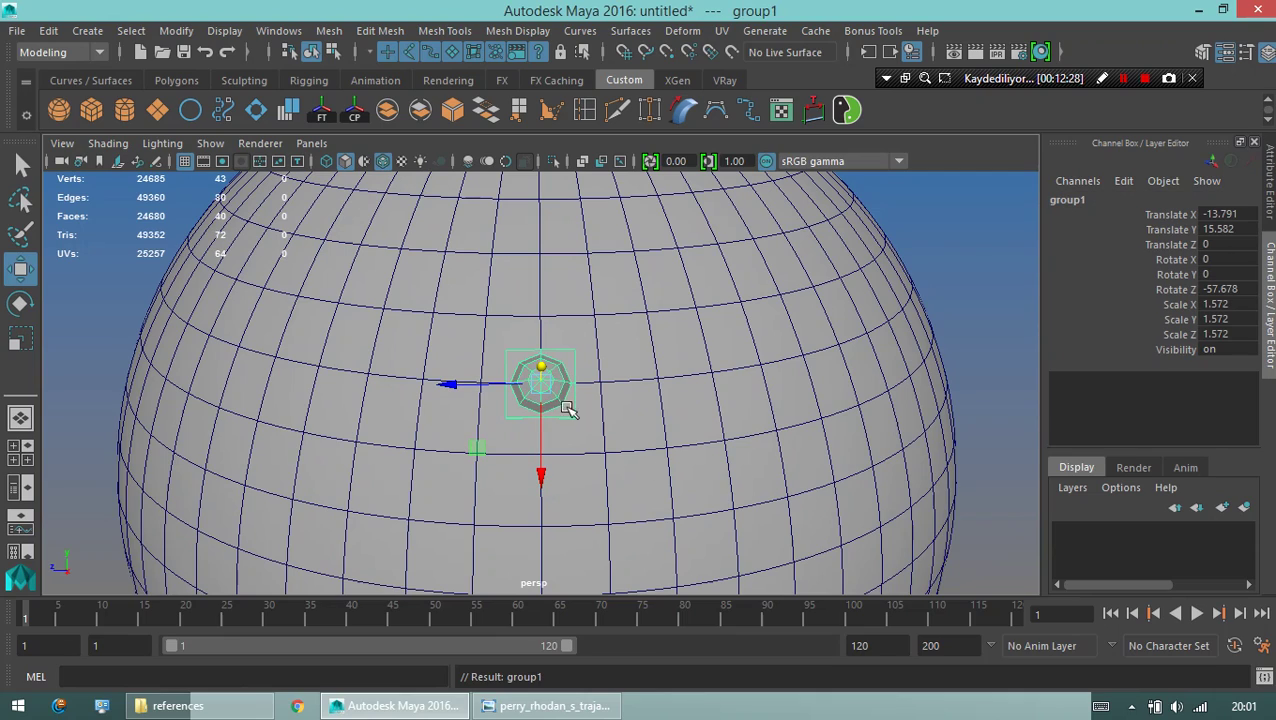
pyautogui.keyDown('alt'); pyautogui.moveTo(566, 408); pyautogui.dragTo(307, 507, button='right'); pyautogui.keyUp('alt')
pyautogui.keyDown('alt'); pyautogui.moveTo(307, 507); pyautogui.dragTo(214, 333); pyautogui.keyUp('alt')
pyautogui.press('space')
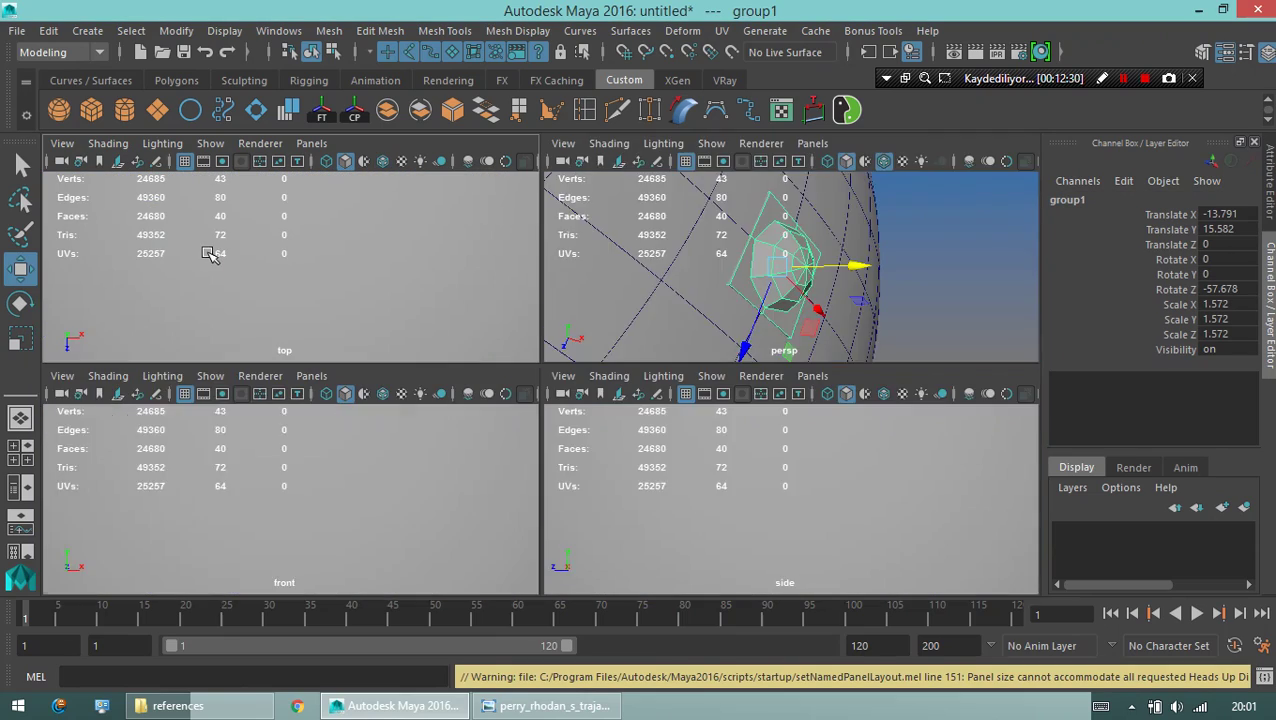
pyautogui.press('space')
pyautogui.press('f')
# Snap group1's pivot to the sphere's centre vertex from the top view.
pyautogui.scroll(-5, 273, 327)
pyautogui.keyDown('alt'); pyautogui.moveTo(346, 320); pyautogui.dragTo(626, 320, button='middle'); pyautogui.keyUp('alt')
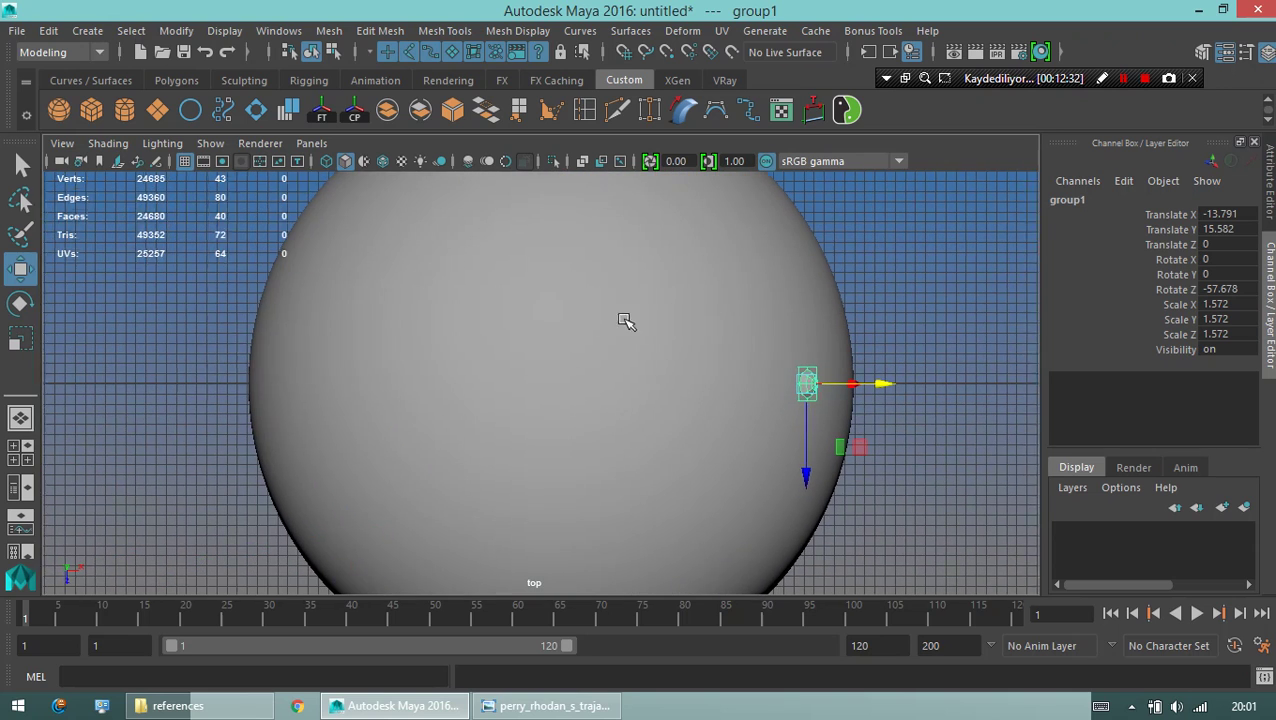
pyautogui.click(384, 163)
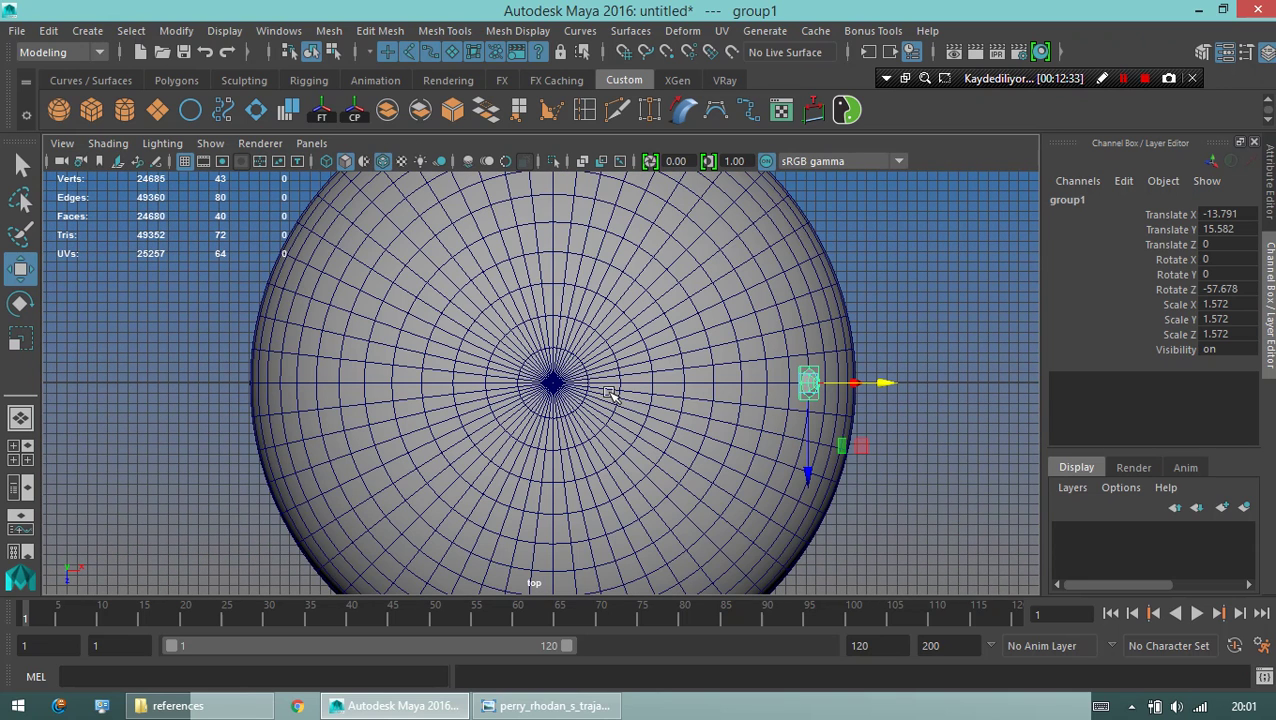
pyautogui.press('d')
pyautogui.press('v')
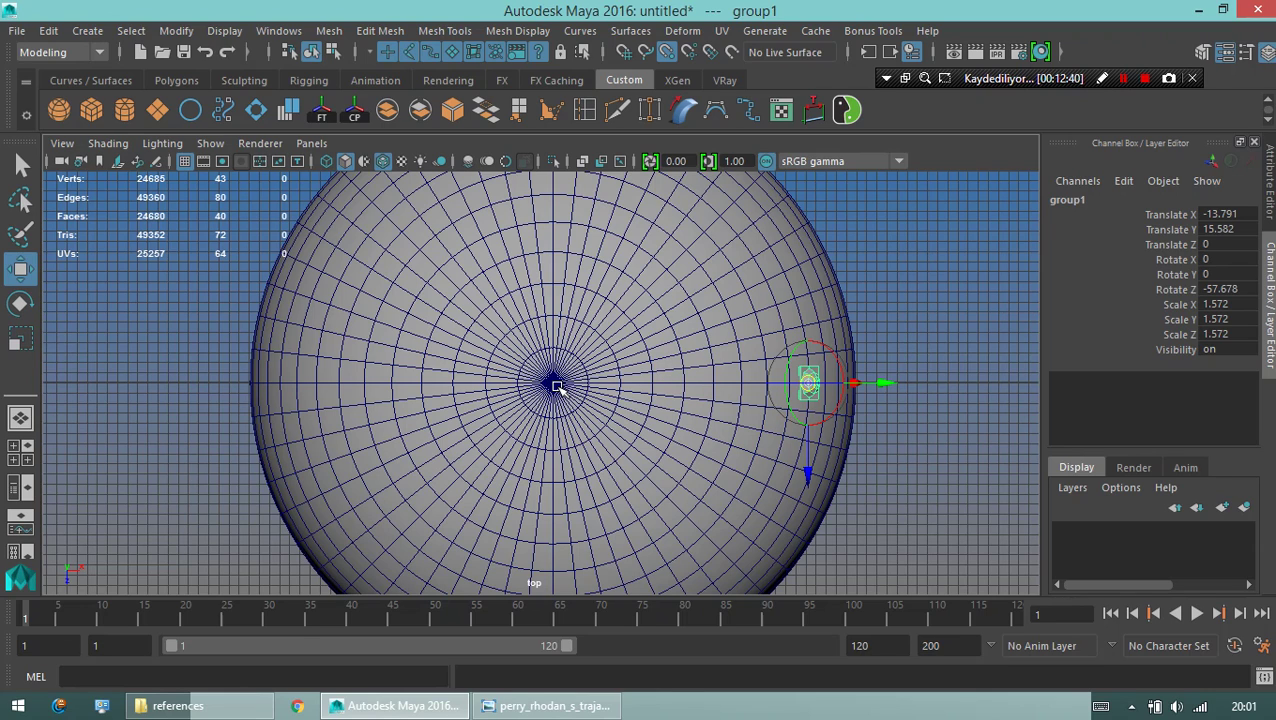
pyautogui.click(549, 385)
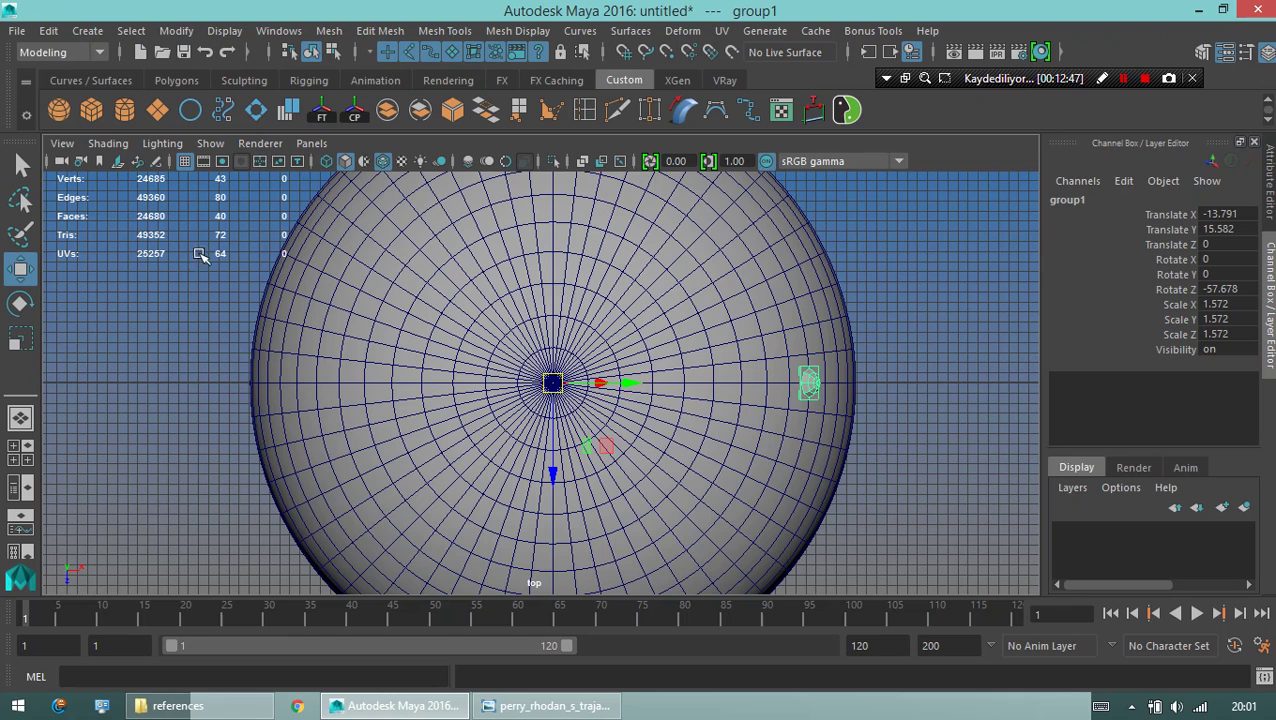
pyautogui.doubleClick(21, 308)
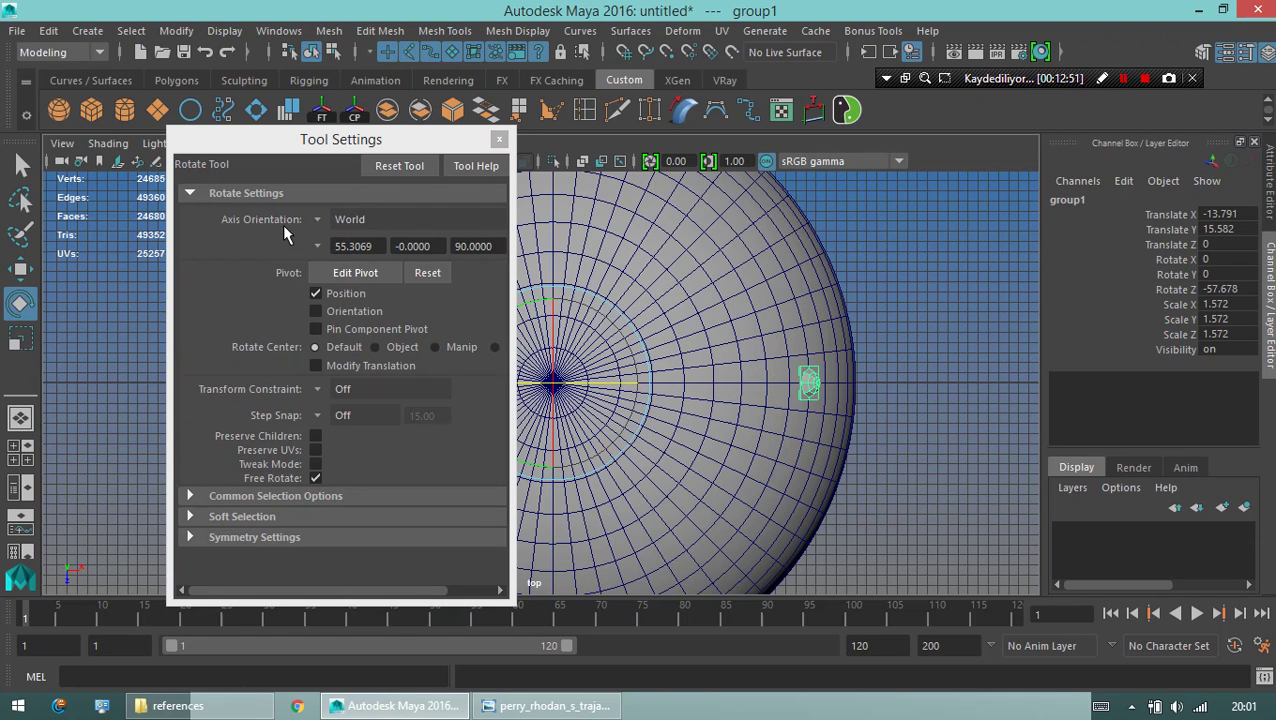
# Open Duplicate Special Options from the Edit menu and reset them to defaults.
pyautogui.click(499, 140)
pyautogui.click(499, 140)
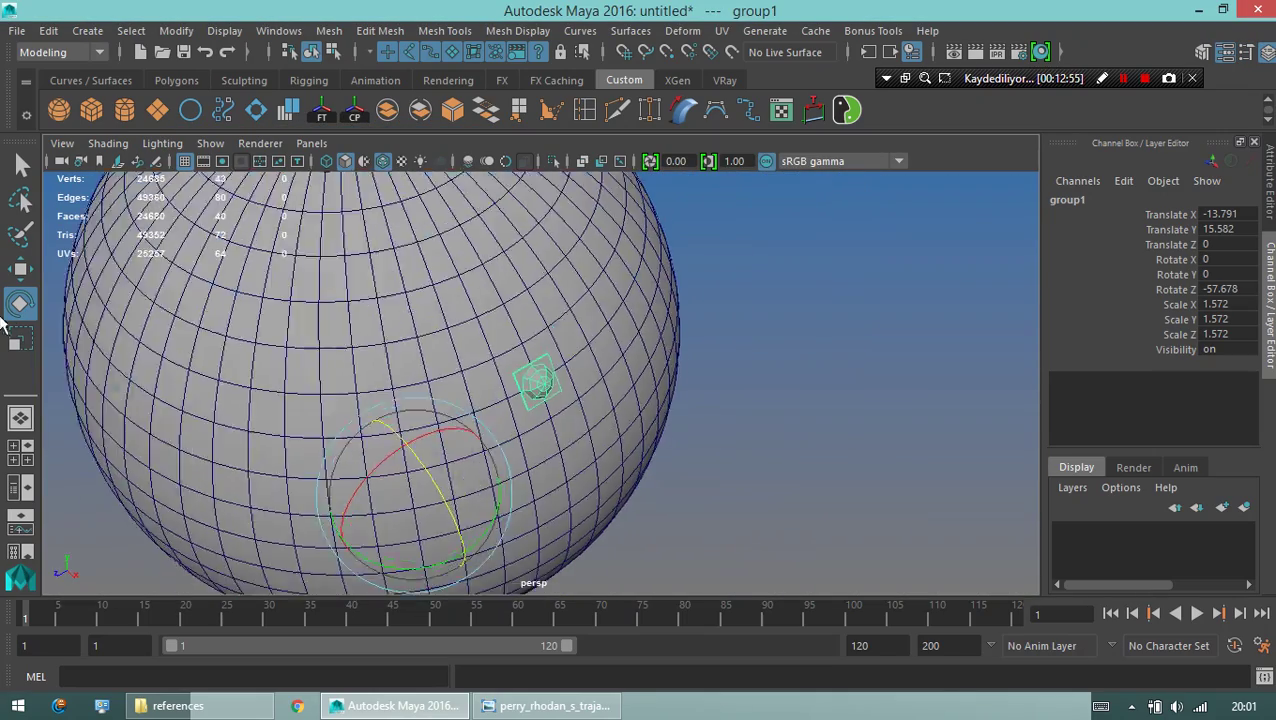
pyautogui.click(48, 30)
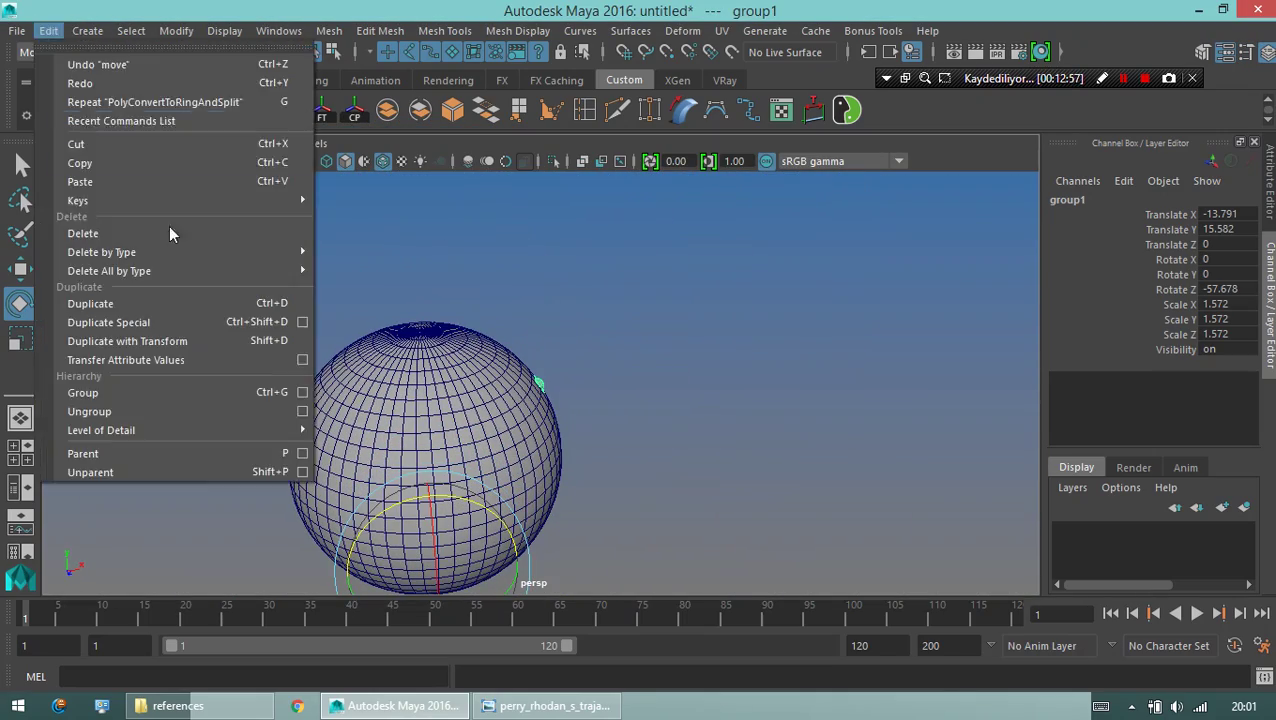
pyautogui.click(304, 320)
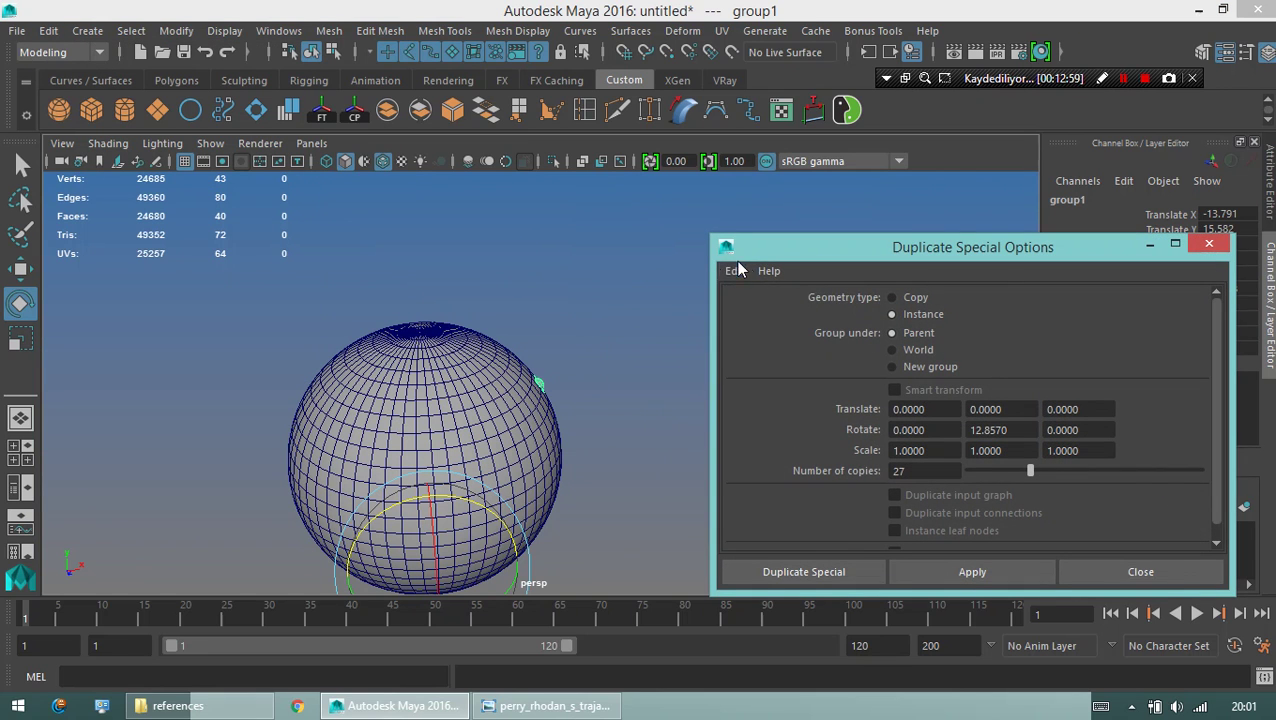
pyautogui.click(740, 271)
pyautogui.click(842, 307)
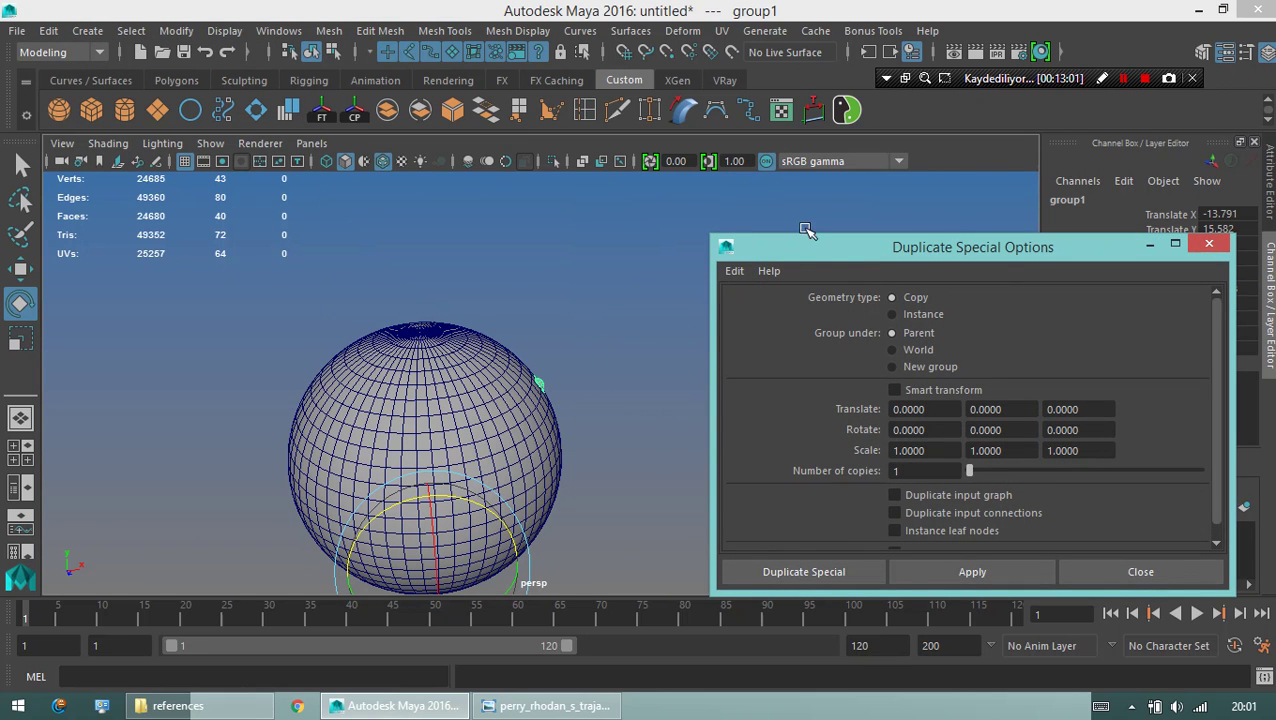
pyautogui.click(730, 215)
pyautogui.moveTo(790, 247); pyautogui.dragTo(745, 184)
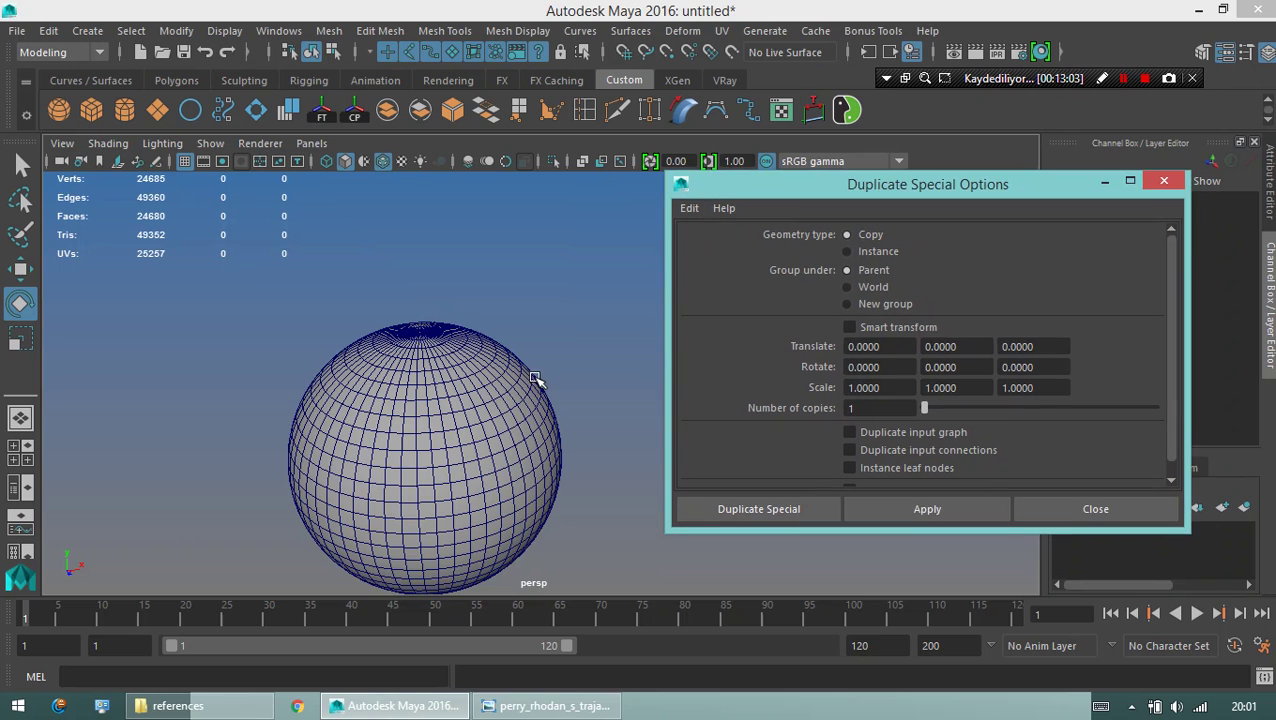
# Select the stud group, try a Y rotation, then undo it.
pyautogui.click(536, 380)
pyautogui.press('q')
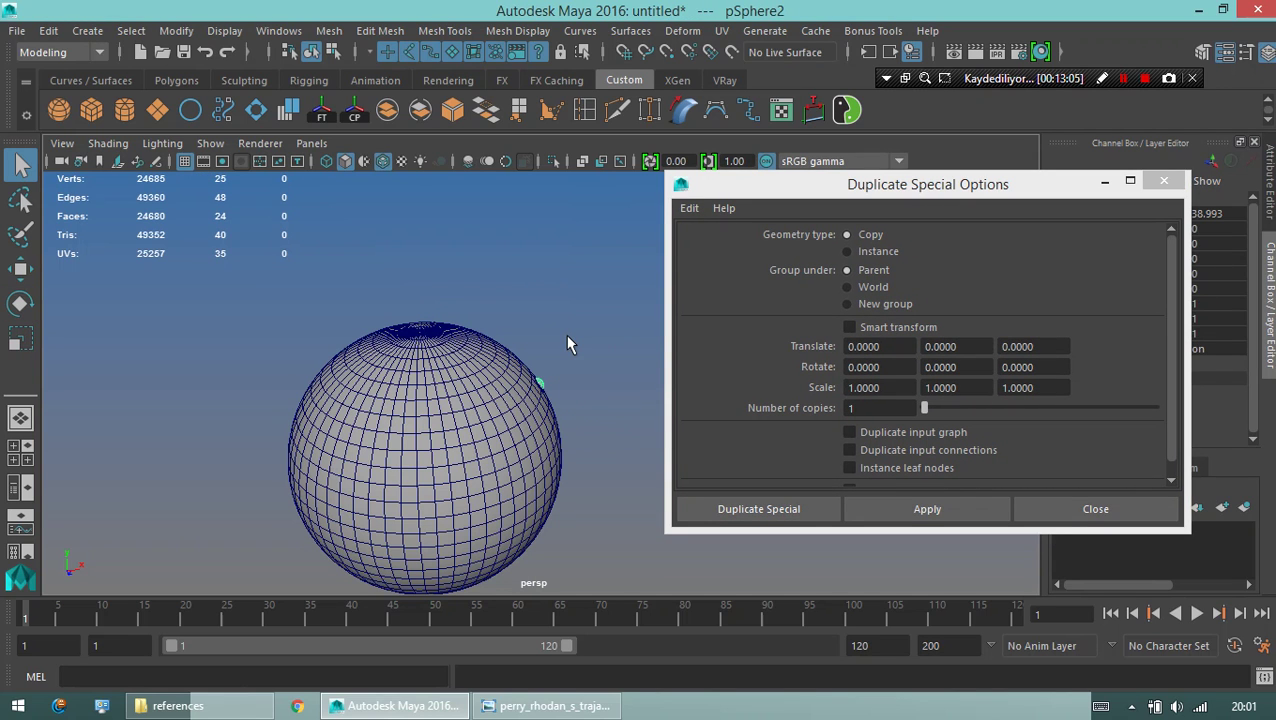
pyautogui.click(565, 334)
pyautogui.press('w')
pyautogui.keyDown('alt'); pyautogui.moveTo(416, 363); pyautogui.dragTo(453, 230, button='middle'); pyautogui.keyUp('alt')
pyautogui.press('e')
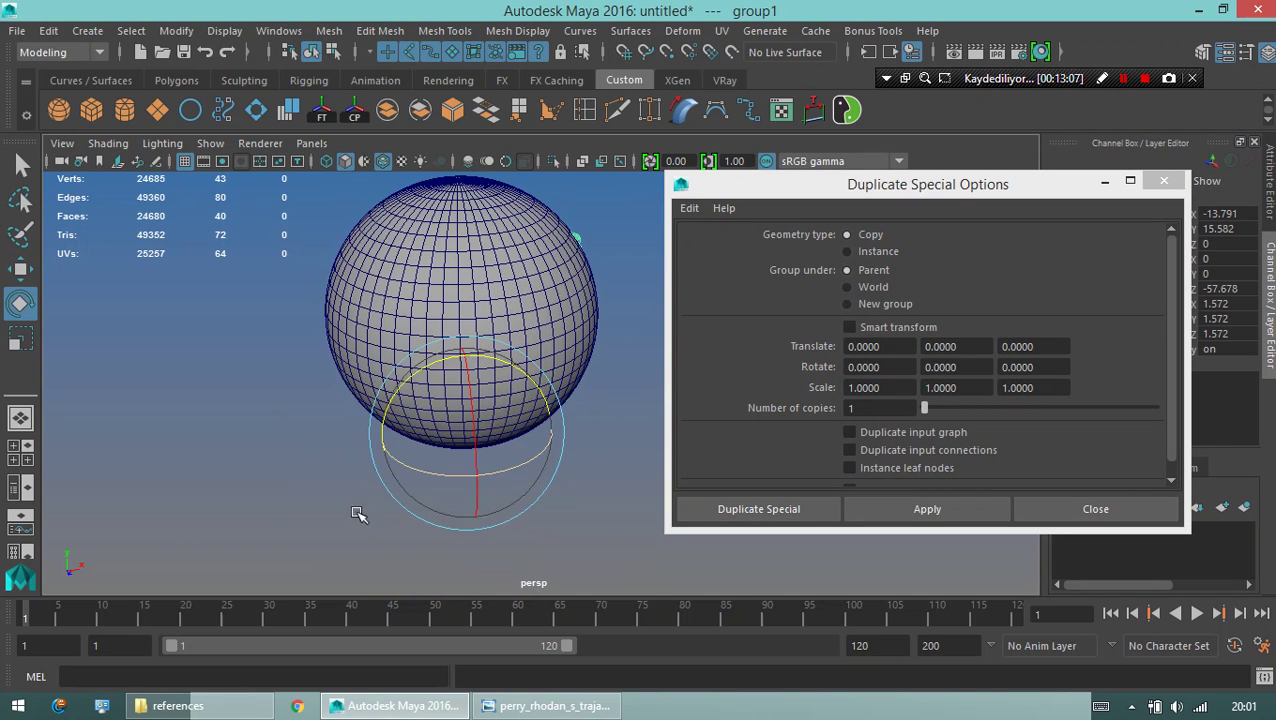
pyautogui.scroll(4, 490, 470)
pyautogui.scroll(1, 460, 358)
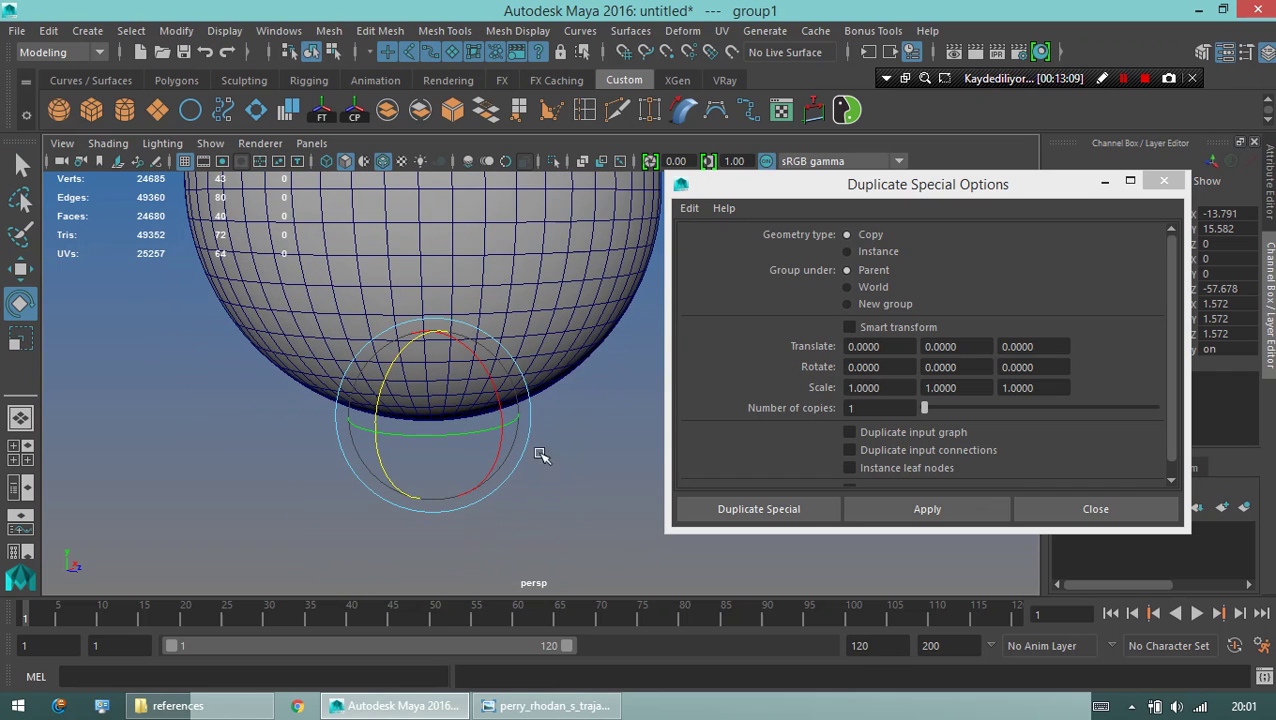
pyautogui.moveTo(443, 436); pyautogui.dragTo(486, 436)
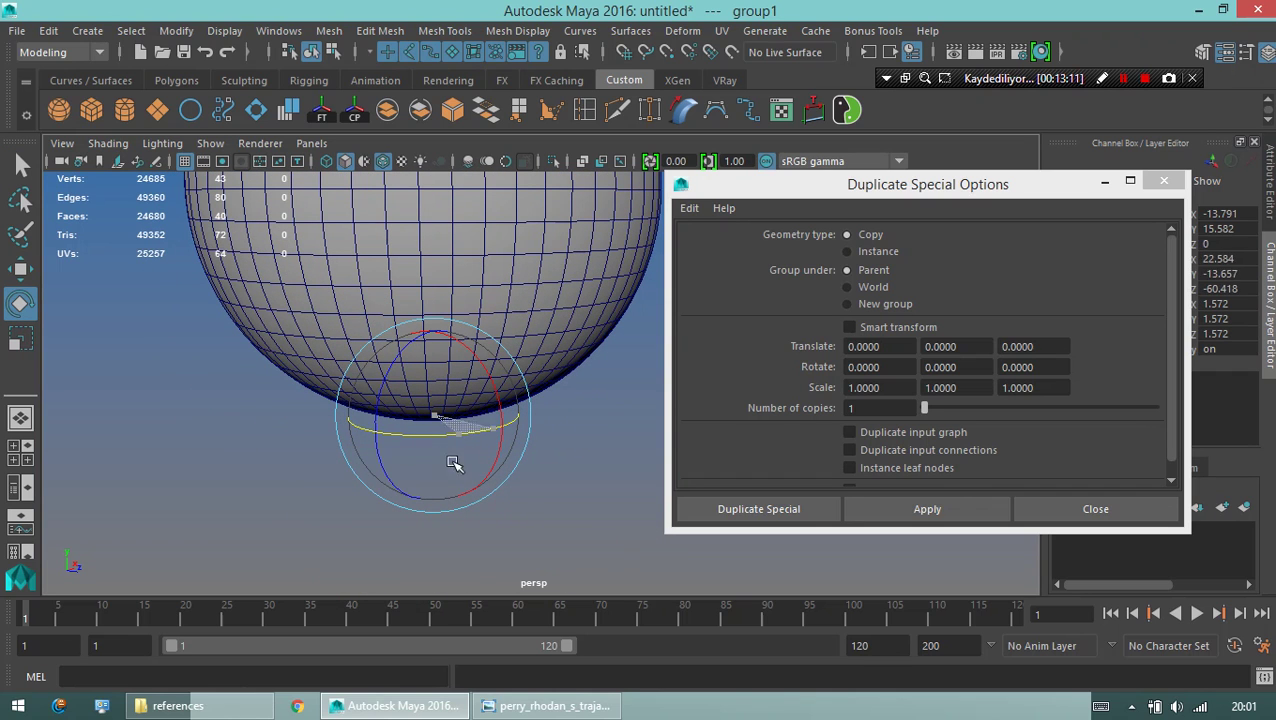
pyautogui.hotkey('ctrl', 'z')
pyautogui.scroll(-2, 480, 425)
pyautogui.scroll(-3, 456, 530)
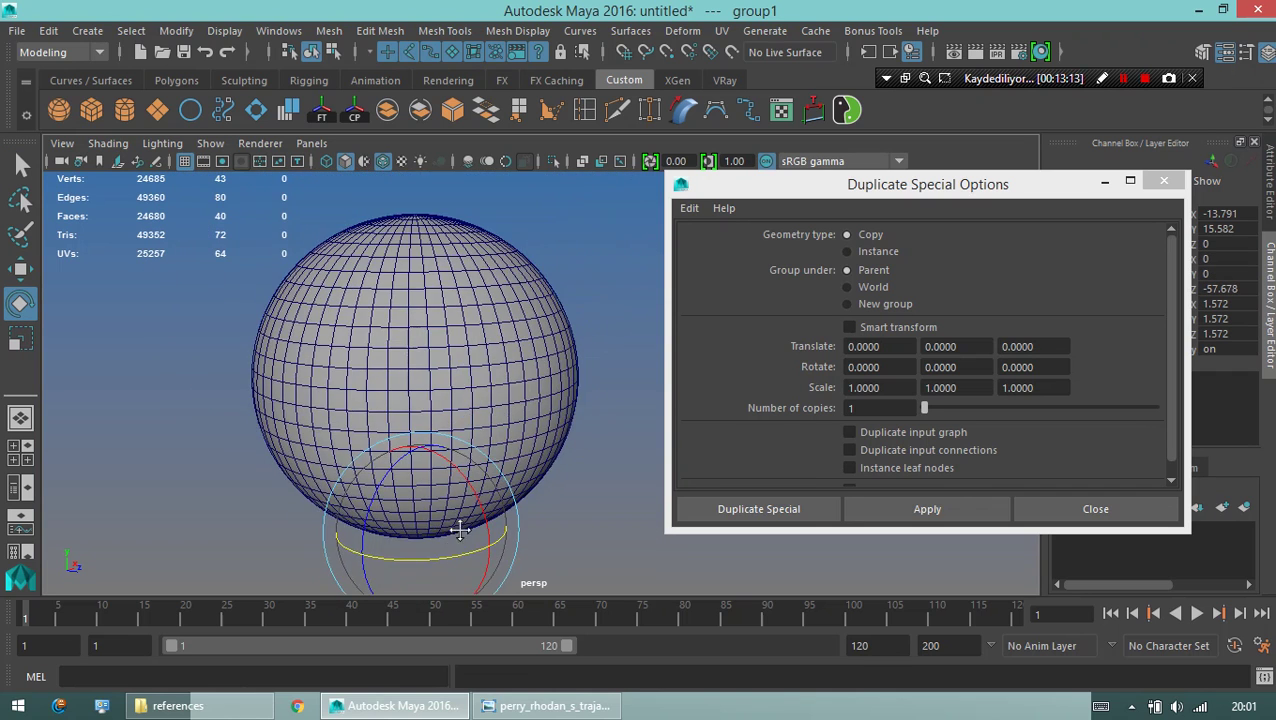
pyautogui.scroll(2, 177, 512)
pyautogui.keyDown('alt'); pyautogui.moveTo(177, 512); pyautogui.dragTo(480, 420, button='middle'); pyautogui.keyUp('alt')
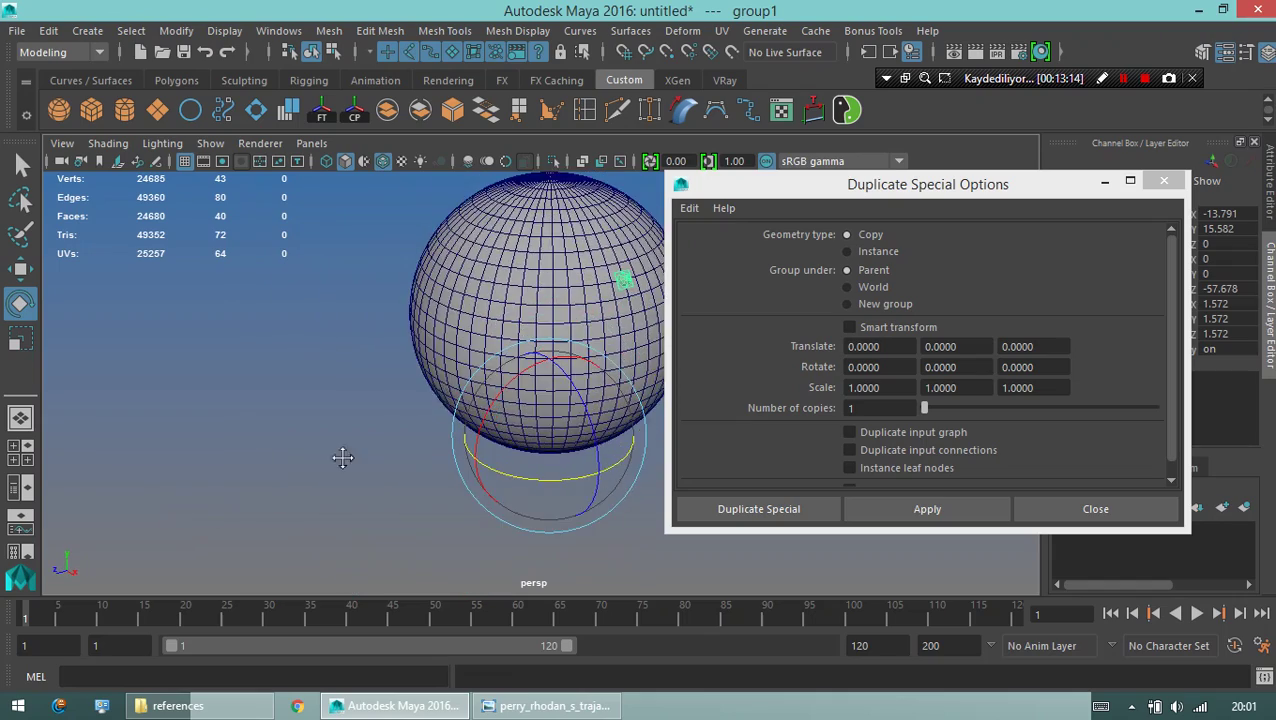
pyautogui.scroll(3, 342, 458)
# Launch Windows Calculator through Win+X Search.
pyautogui.rightClick(18, 705)
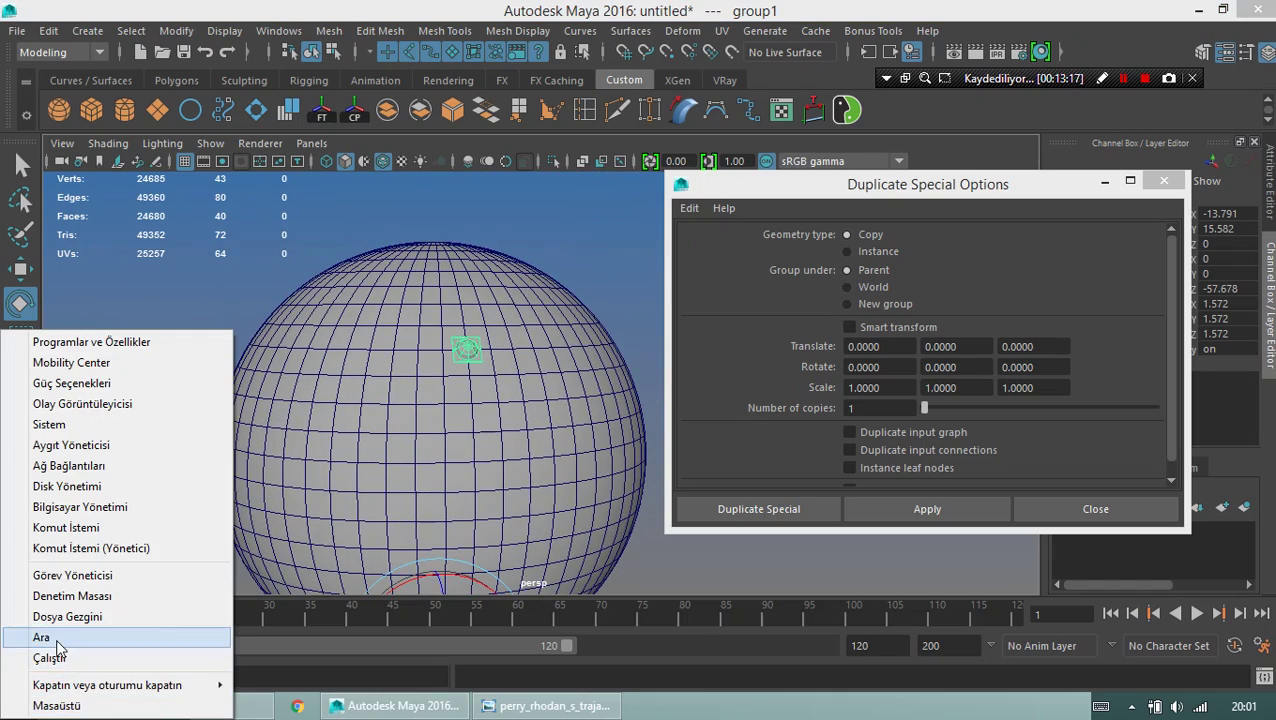
pyautogui.click(55, 638)
pyautogui.write('hesap Makinesi')
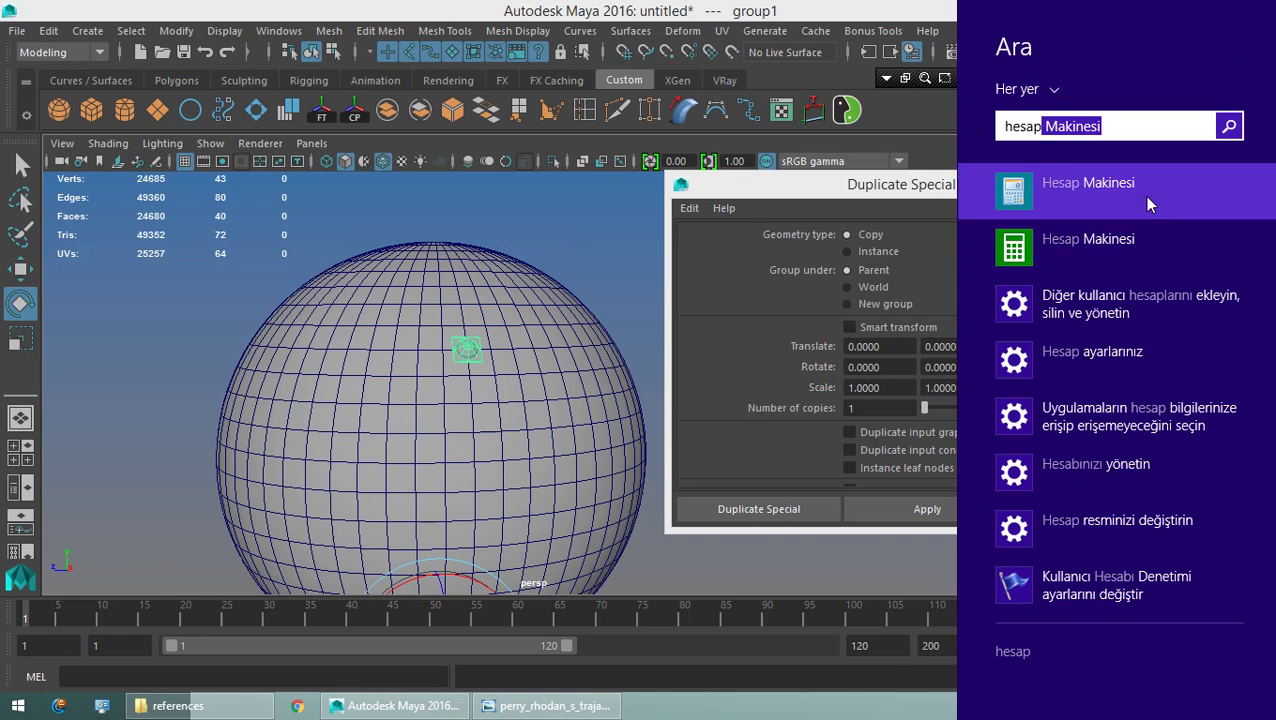
pyautogui.click(1073, 194)
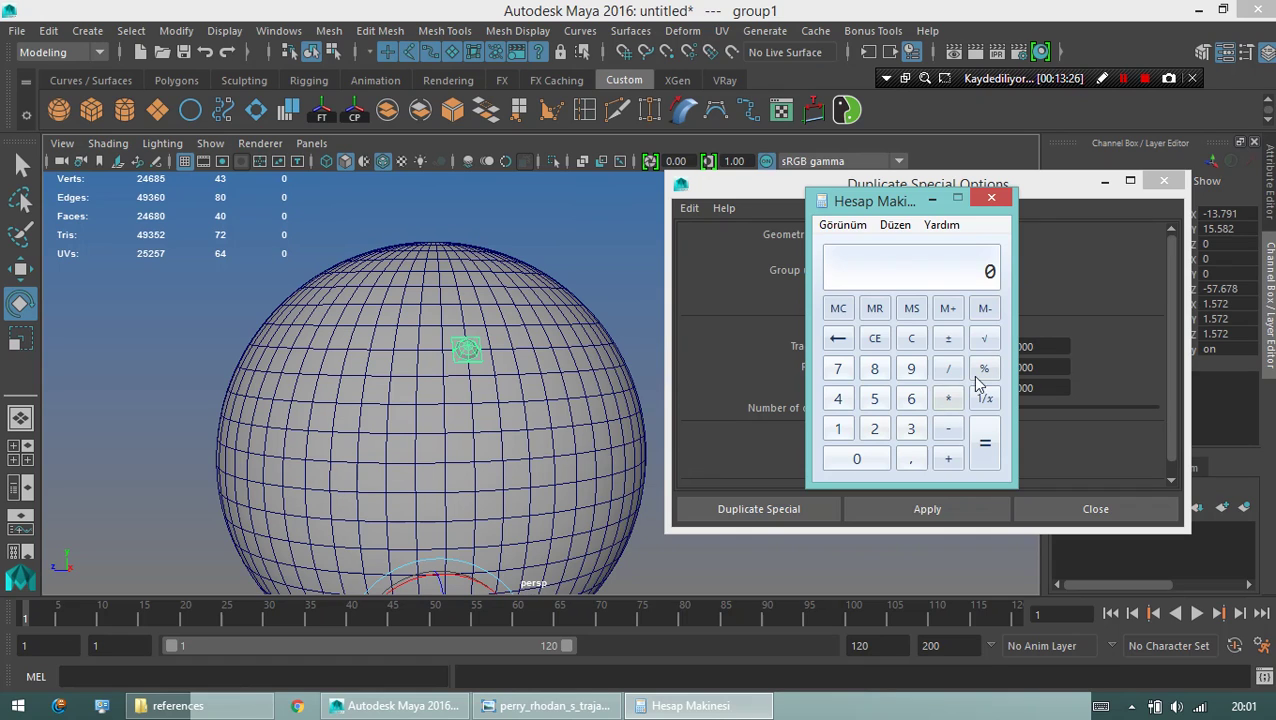
pyautogui.click(908, 430)
pyautogui.click(906, 402)
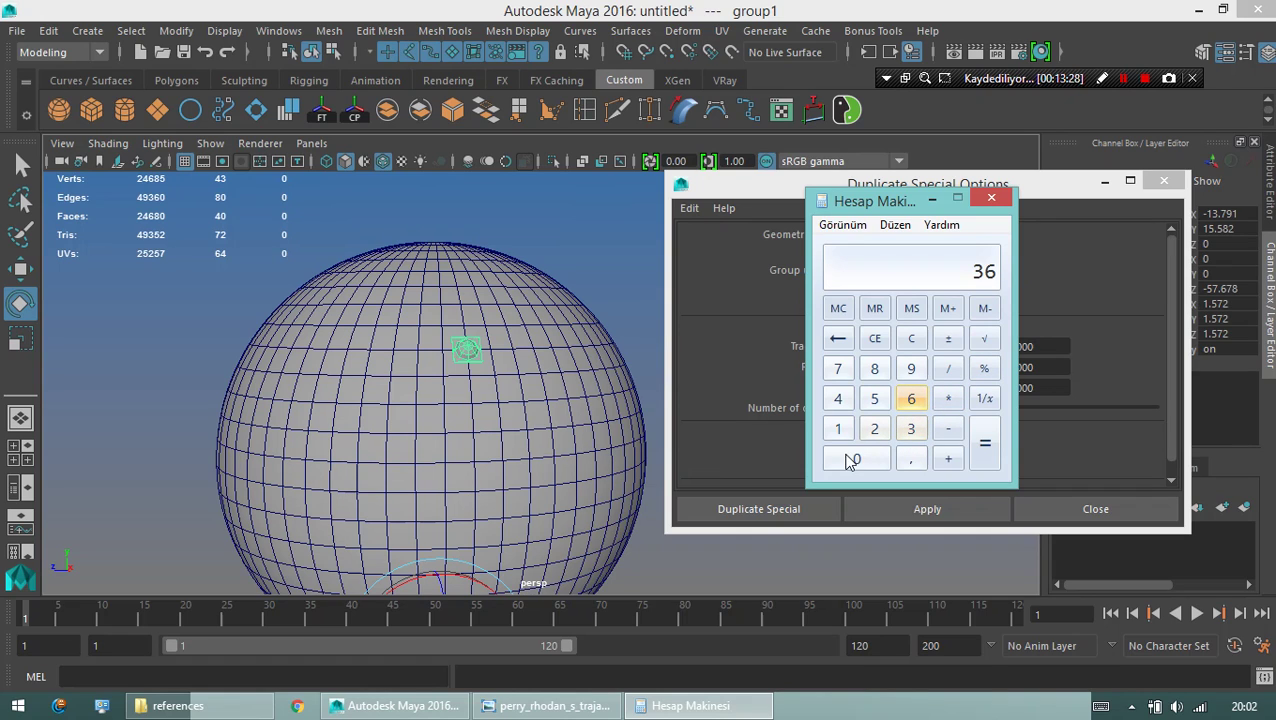
pyautogui.click(848, 458)
pyautogui.click(944, 370)
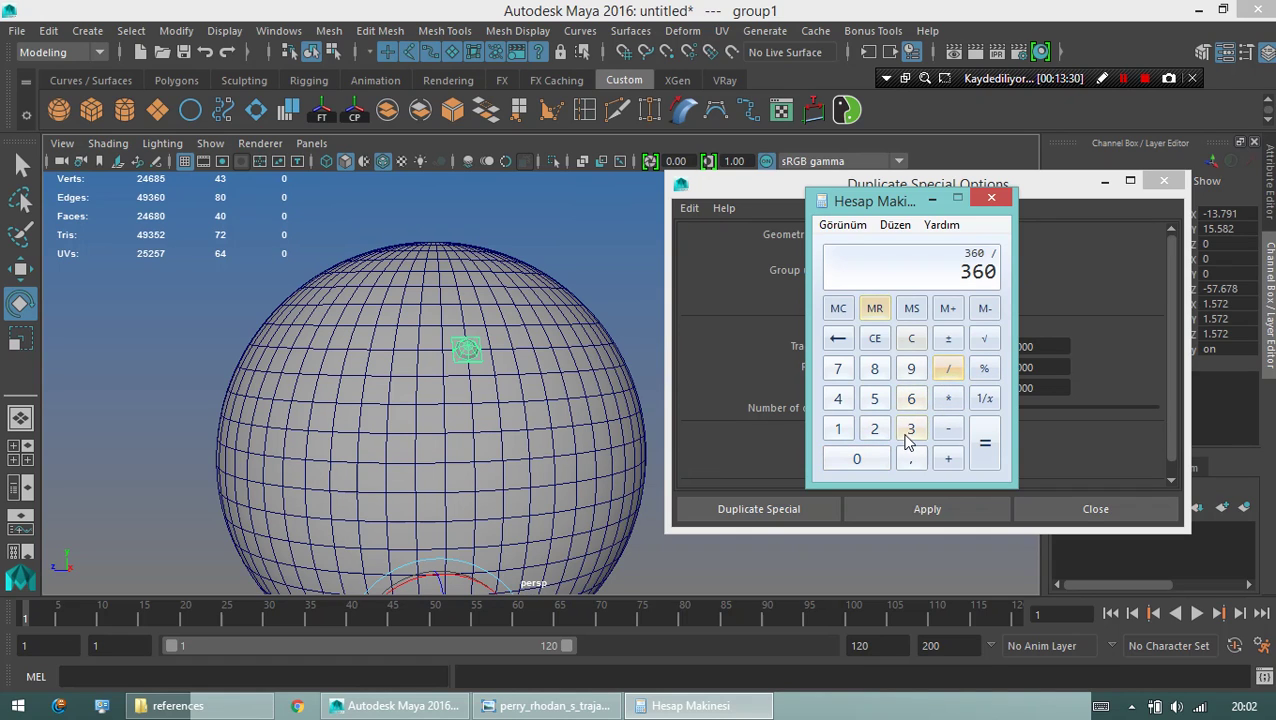
pyautogui.click(874, 428)
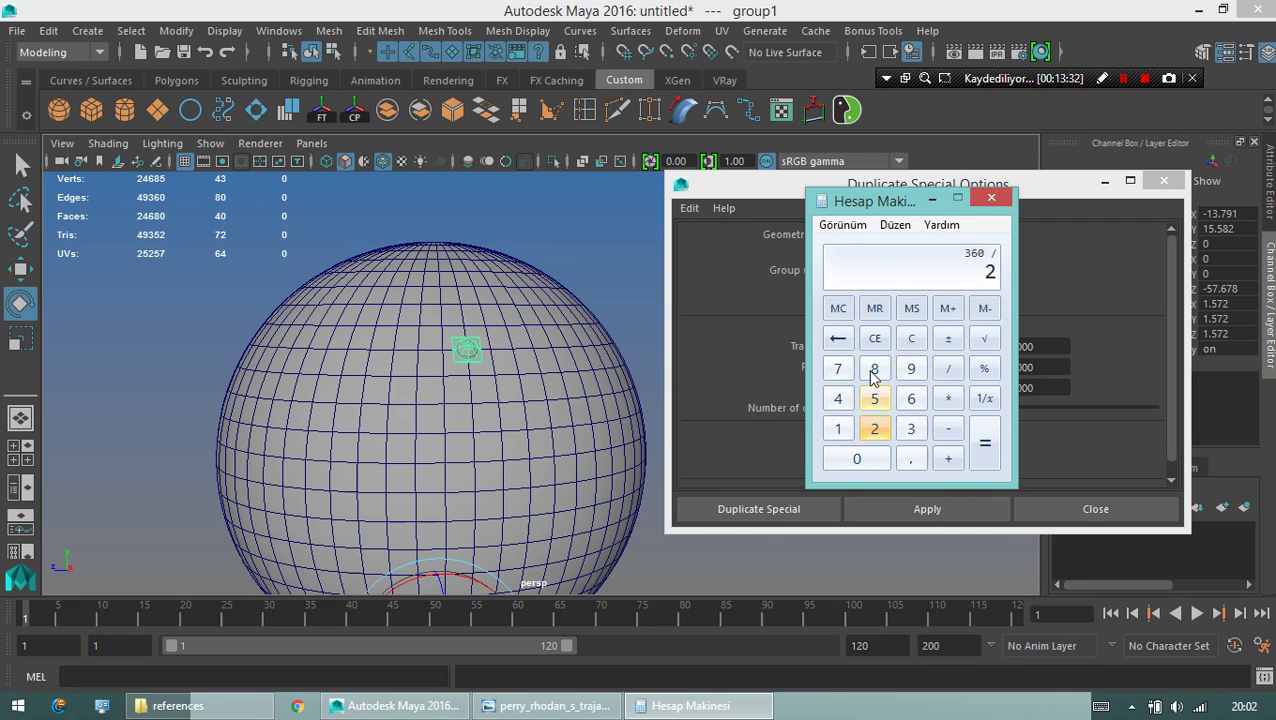
pyautogui.click(874, 368)
pyautogui.click(986, 443)
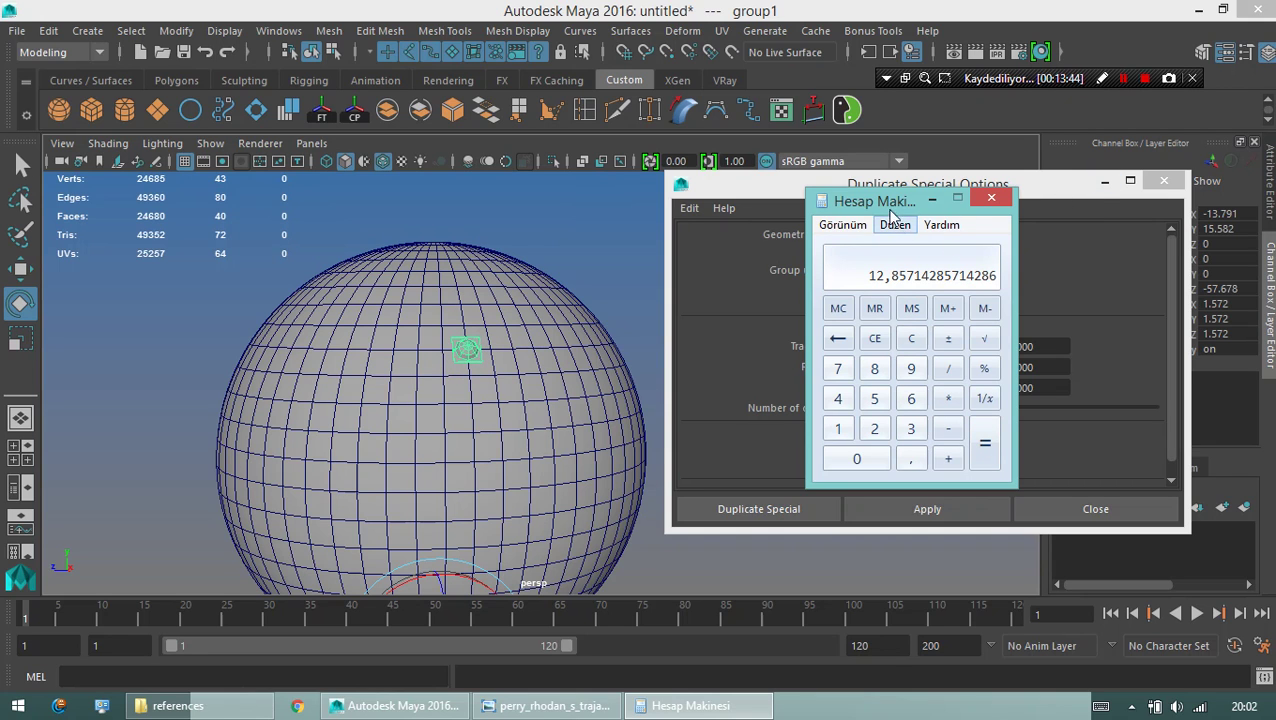
pyautogui.moveTo(870, 200)
pyautogui.mouseDown()
pyautogui.moveTo(637, 318)
pyautogui.moveTo(605, 283)
pyautogui.mouseUp()
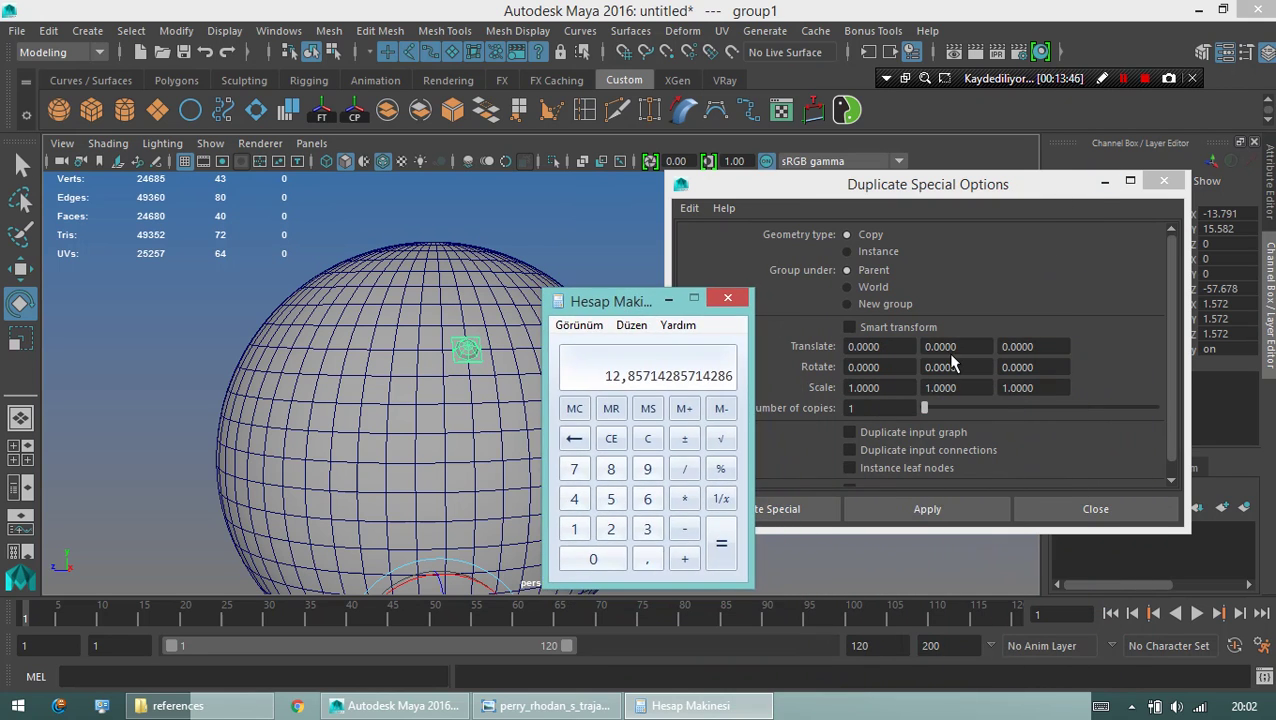
# Apply Duplicate Special with Rotate Y 12.8571 and 27 copies, then view the ring from above.
pyautogui.click(959, 367)
pyautogui.write('1')
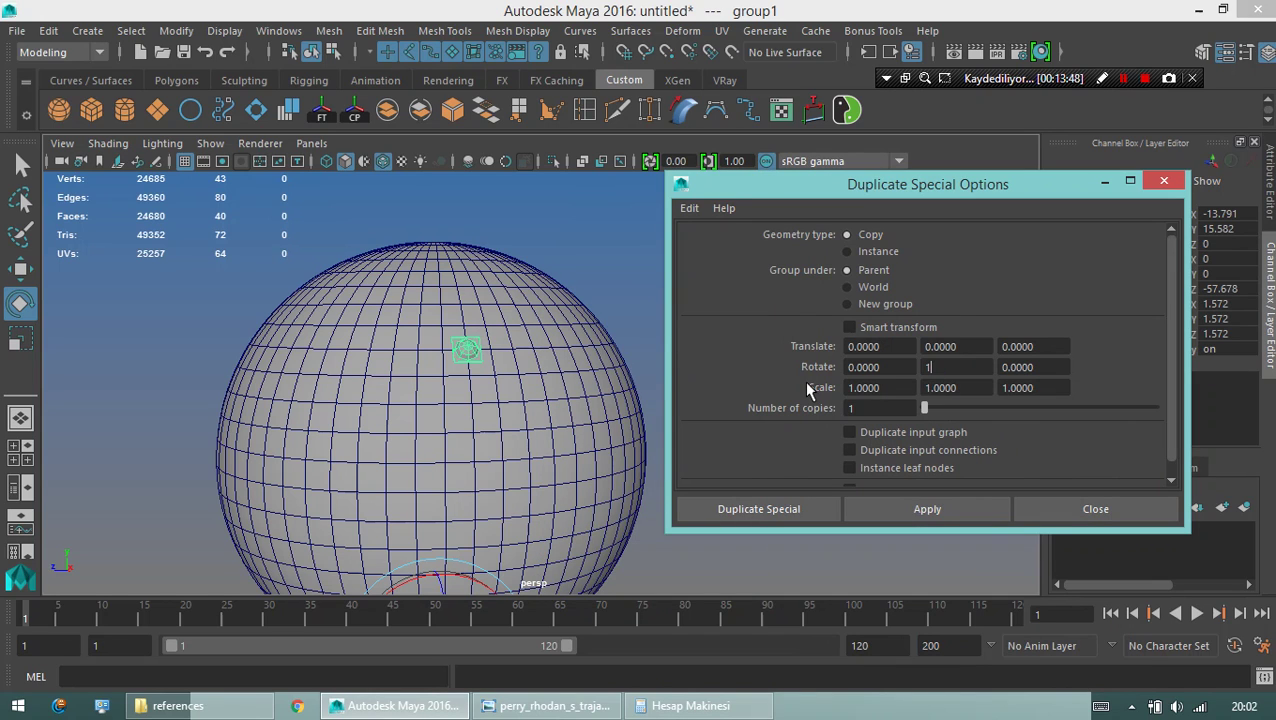
pyautogui.write('2,85')
pyautogui.hotkey('alt', 'Tab')
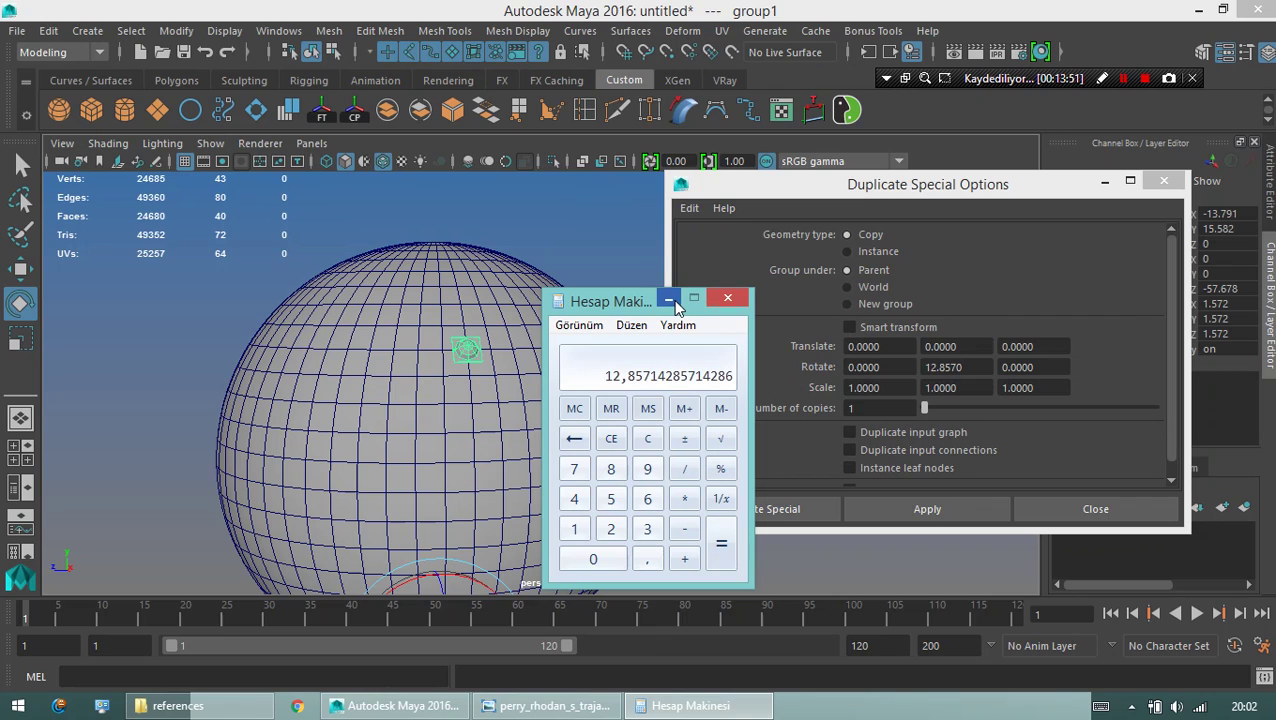
pyautogui.click(978, 367)
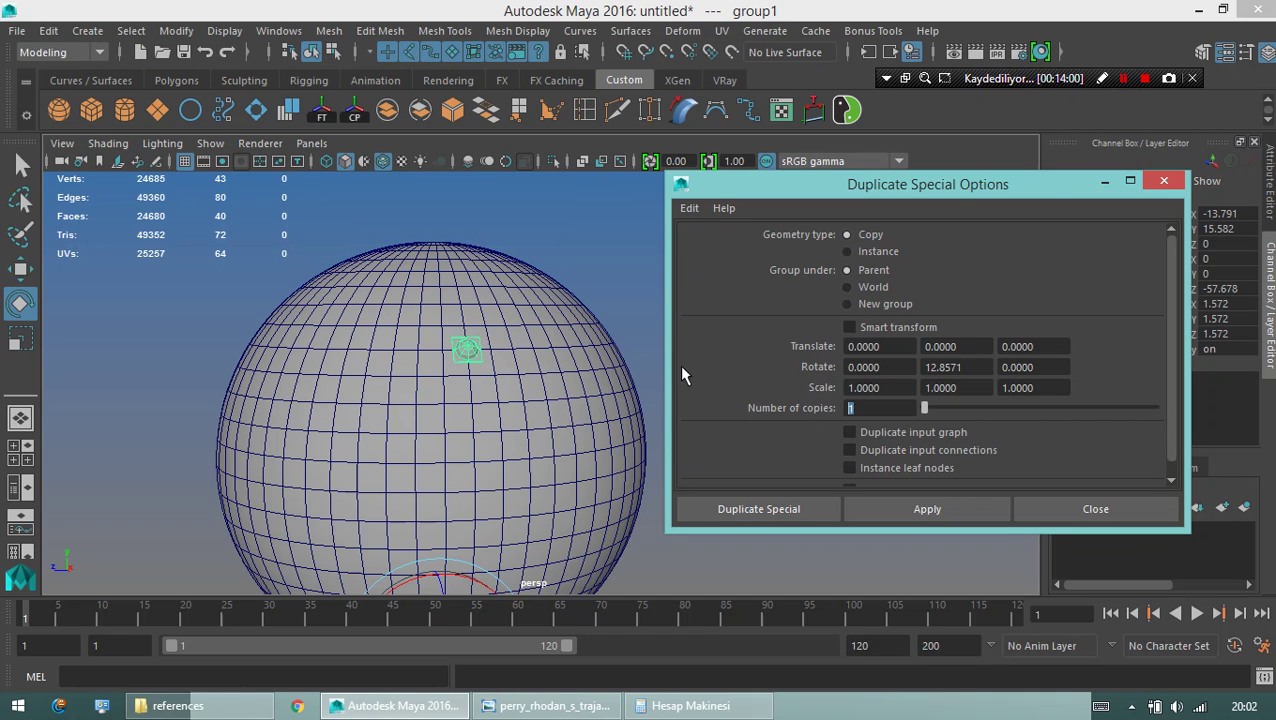
pyautogui.write('27')
pyautogui.moveTo(938, 368); pyautogui.dragTo(978, 354)
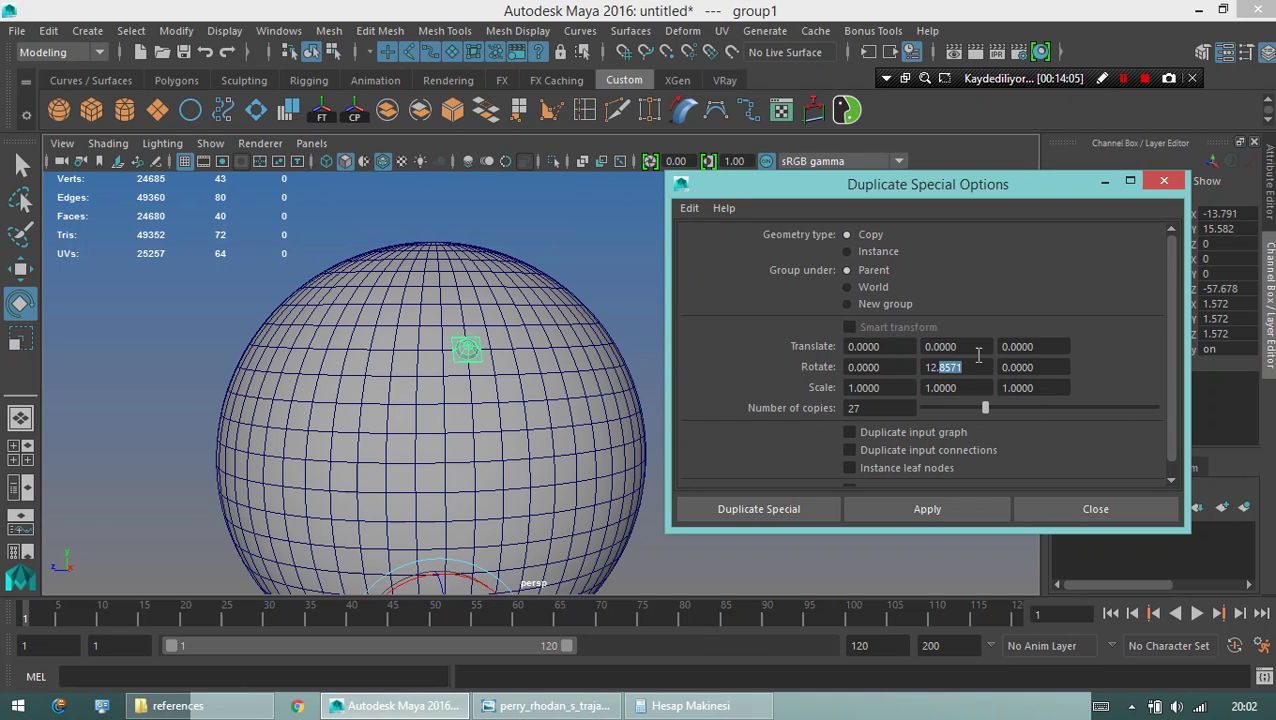
pyautogui.moveTo(969, 367); pyautogui.dragTo(926, 370)
pyautogui.click(882, 512)
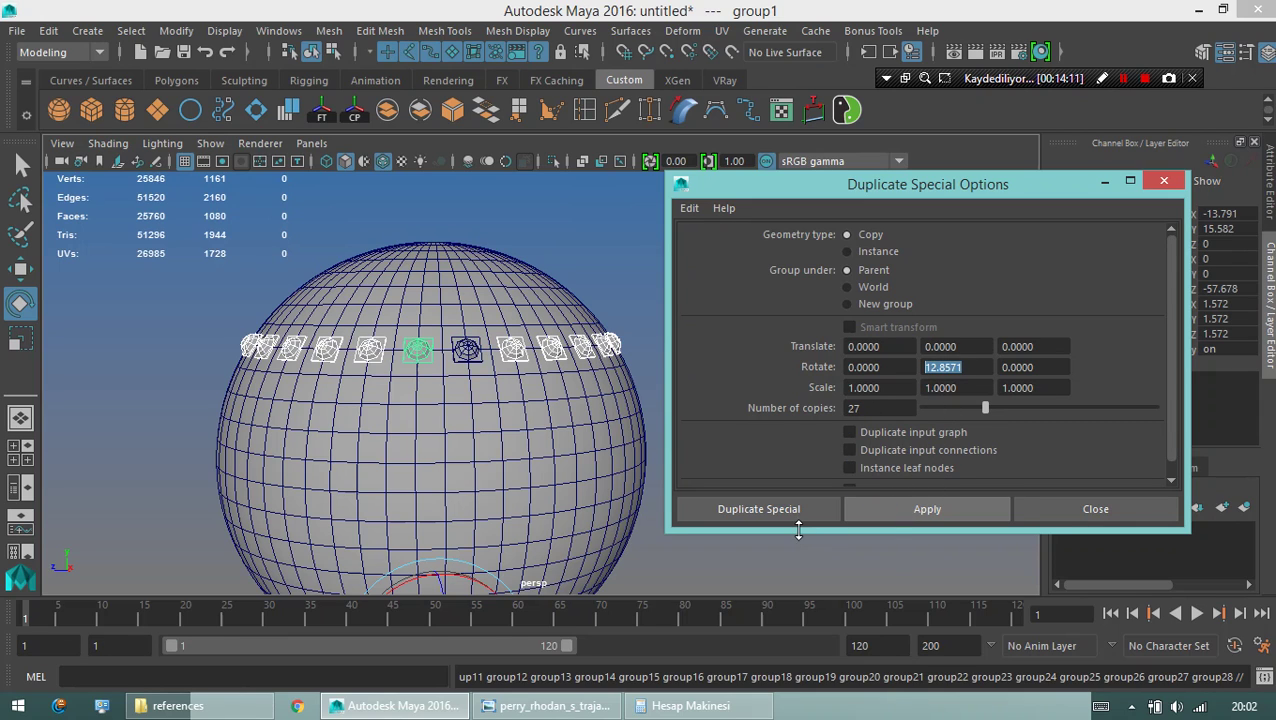
pyautogui.click(1088, 512)
pyautogui.click(684, 418)
pyautogui.moveTo(455, 413)
pyautogui.keyDown('alt'); pyautogui.mouseDown()
pyautogui.moveTo(684, 418)
pyautogui.moveTo(372, 173)
pyautogui.mouseUp(); pyautogui.keyUp('alt')
pyautogui.click(383, 163)
# Orbit around the new stud ring, select one stud and turn Wireframe on Shaded back on.
pyautogui.moveTo(578, 322)
pyautogui.keyDown('alt'); pyautogui.mouseDown()
pyautogui.moveTo(689, 276)
pyautogui.moveTo(624, 305)
pyautogui.moveTo(737, 361)
pyautogui.mouseUp(); pyautogui.keyUp('alt')
pyautogui.scroll(3, 655, 336)
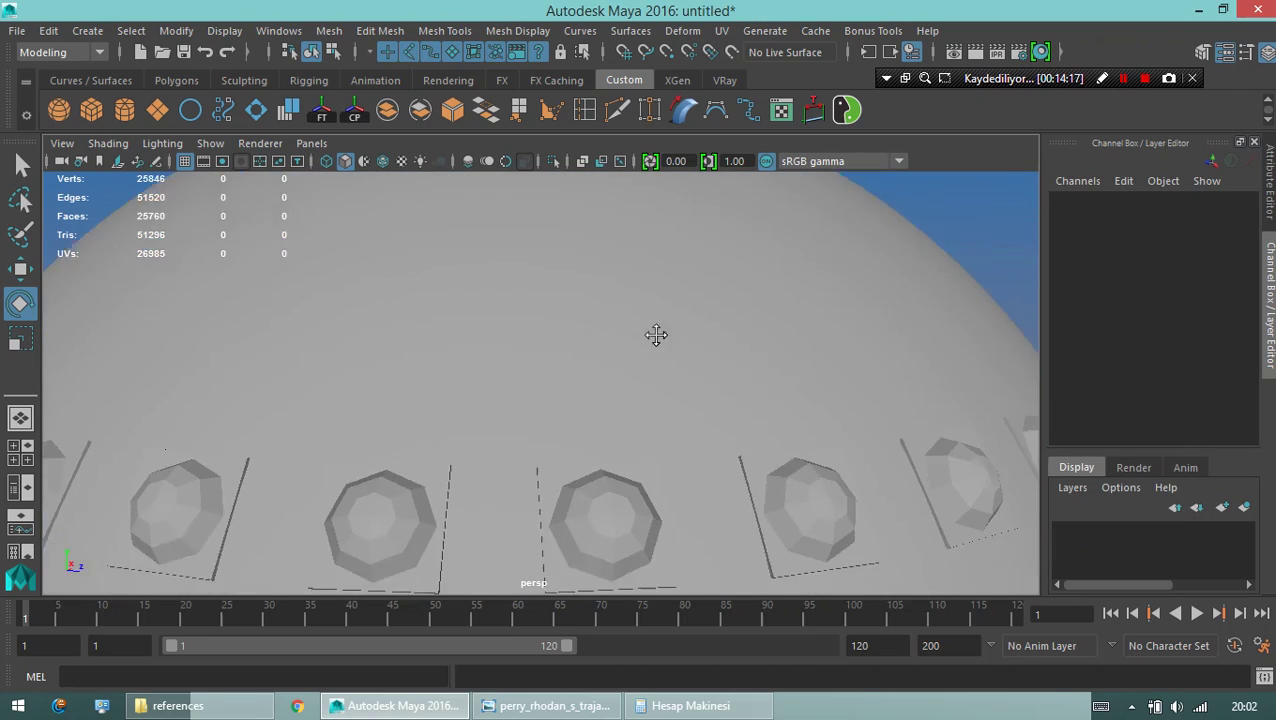
pyautogui.scroll(3, 658, 379)
pyautogui.scroll(5, 645, 378)
pyautogui.scroll(-5, 645, 378)
pyautogui.keyDown('alt'); pyautogui.moveTo(390, 424); pyautogui.dragTo(318, 430); pyautogui.keyUp('alt')
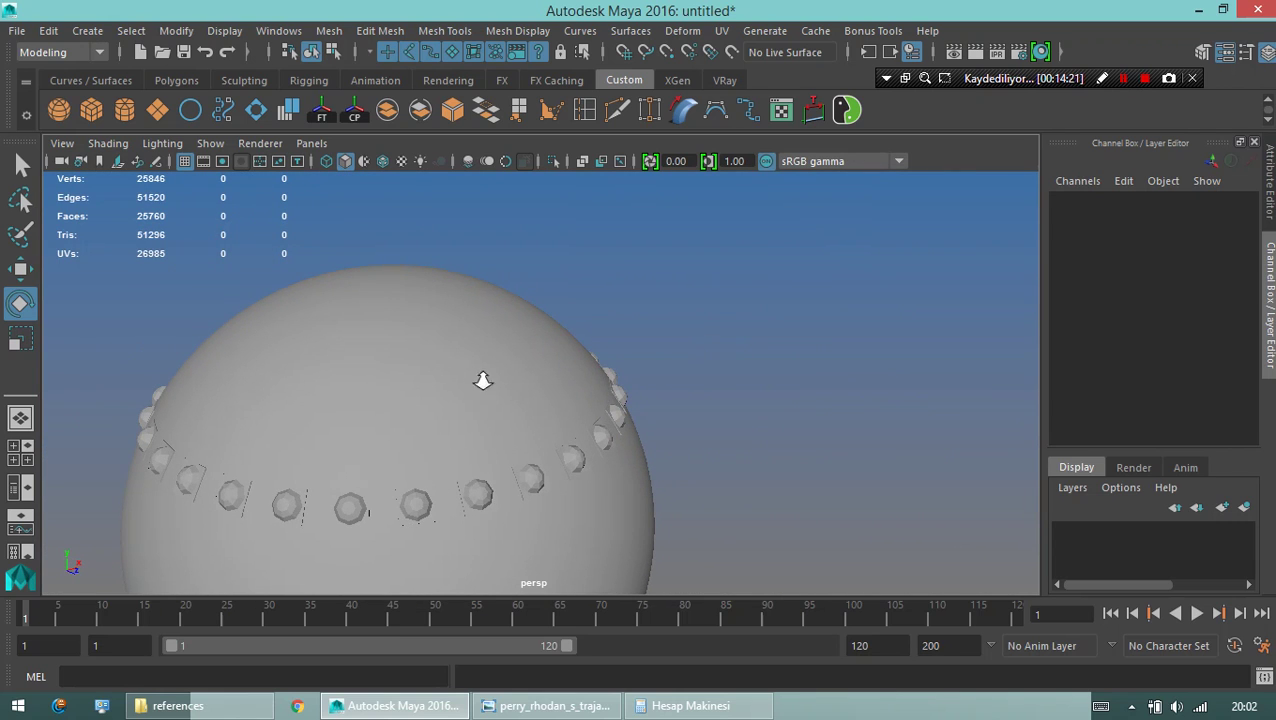
pyautogui.scroll(-5, 483, 380)
pyautogui.moveTo(524, 342)
pyautogui.keyDown('alt'); pyautogui.mouseDown()
pyautogui.moveTo(570, 396)
pyautogui.moveTo(675, 399)
pyautogui.moveTo(627, 424)
pyautogui.moveTo(641, 398)
pyautogui.mouseUp(); pyautogui.keyUp('alt')
pyautogui.click(665, 424)
pyautogui.press('q')
pyautogui.scroll(3, 545, 281)
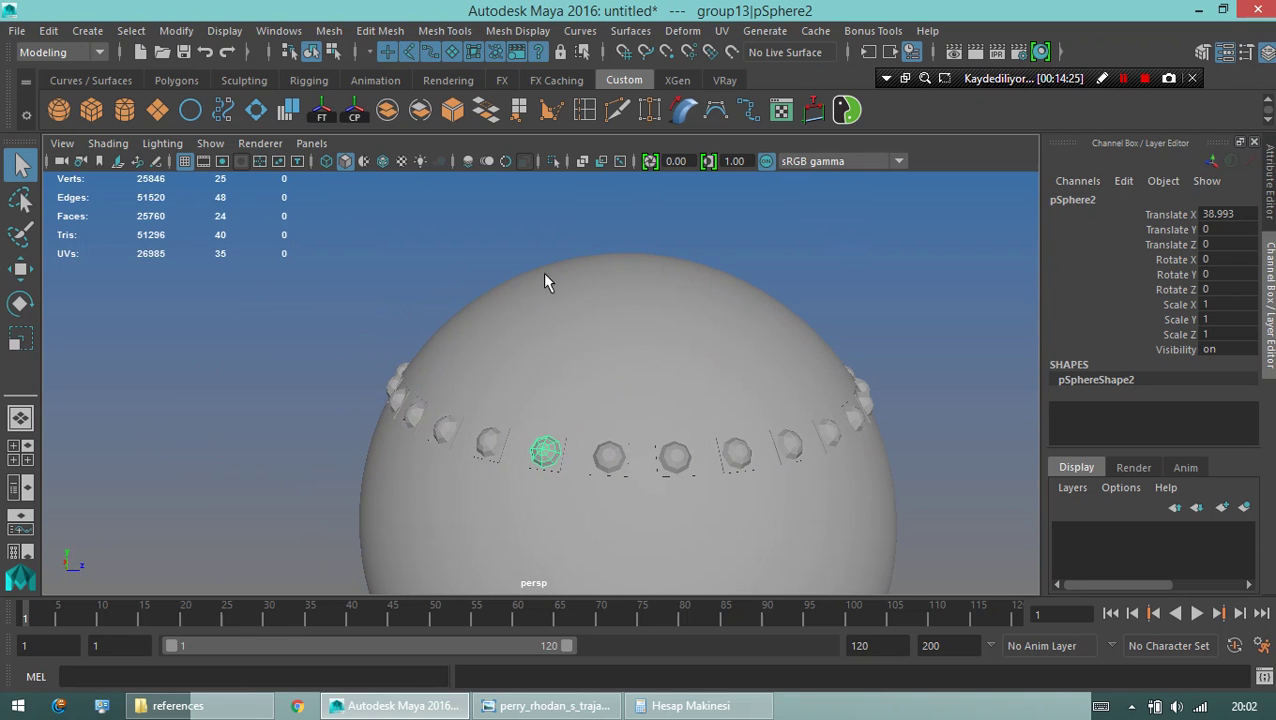
pyautogui.click(384, 163)
pyautogui.keyDown('alt'); pyautogui.moveTo(430, 320); pyautogui.dragTo(463, 373); pyautogui.keyUp('alt')
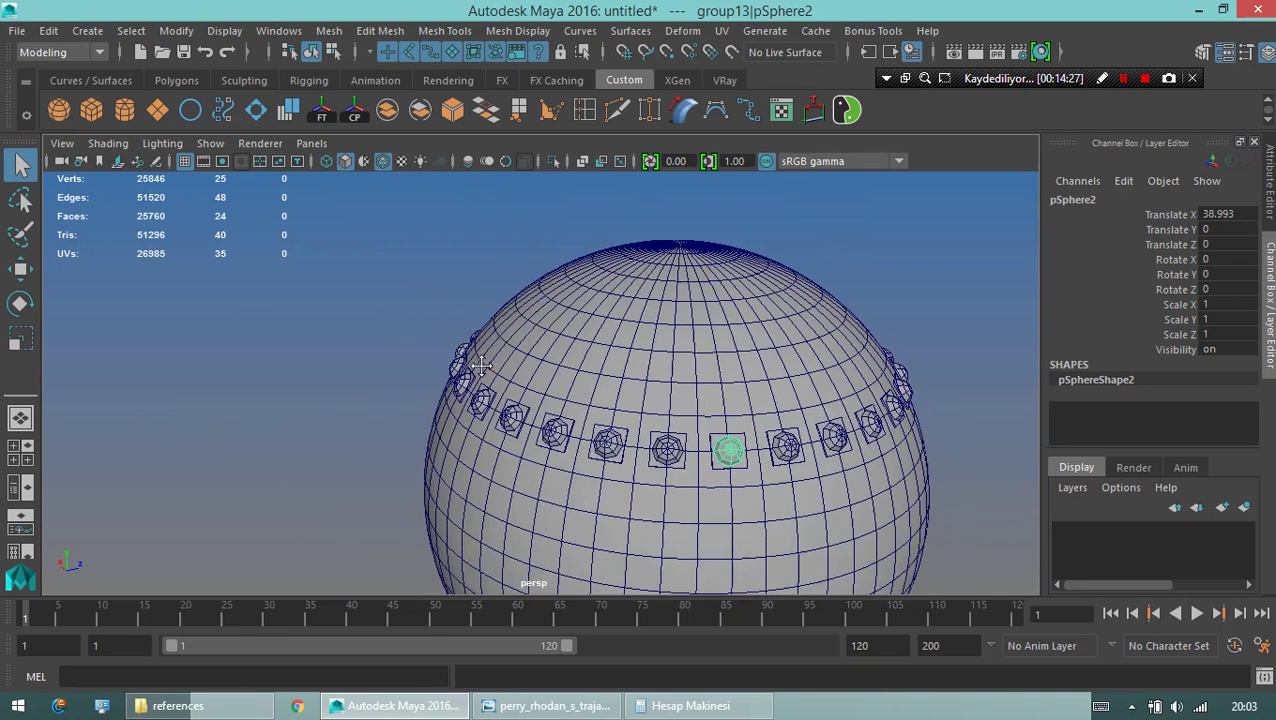
# Select the stud's parent group13, frame it close up and move its pivot onto the plate.
pyautogui.press('Up')
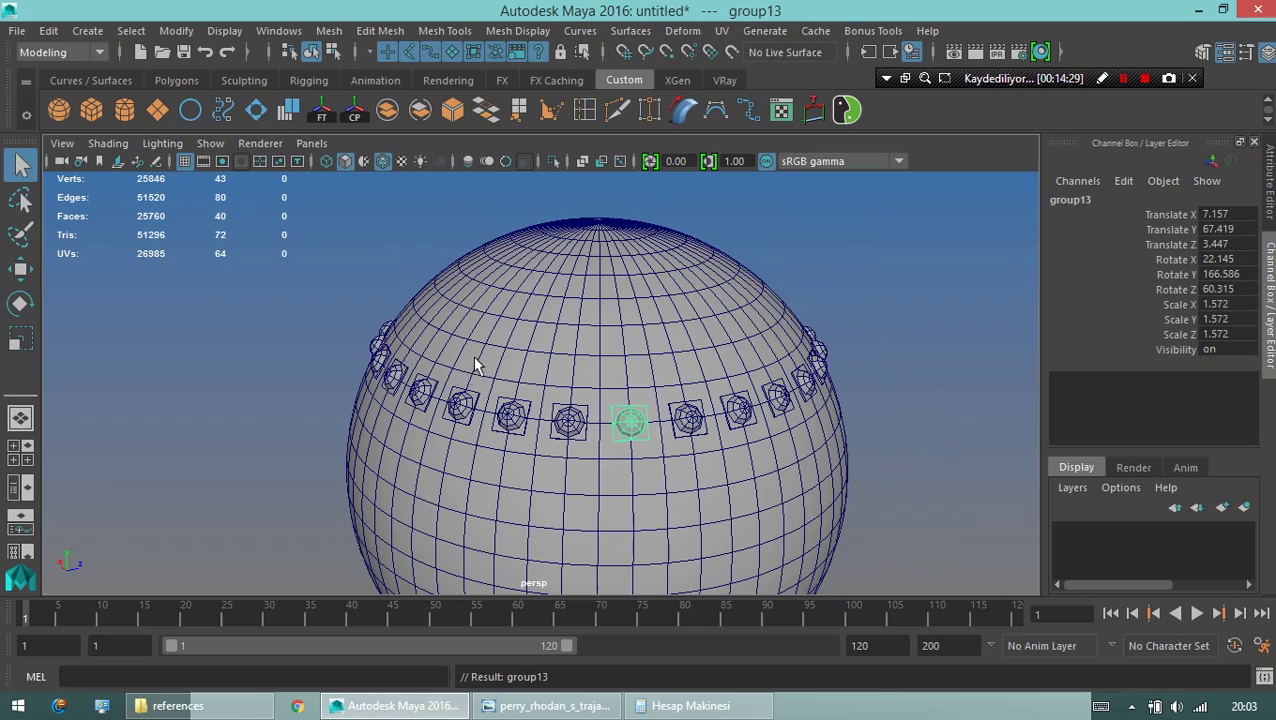
pyautogui.scroll(3, 476, 370)
pyautogui.press('w')
pyautogui.scroll(-5, 789, 389)
pyautogui.press('f')
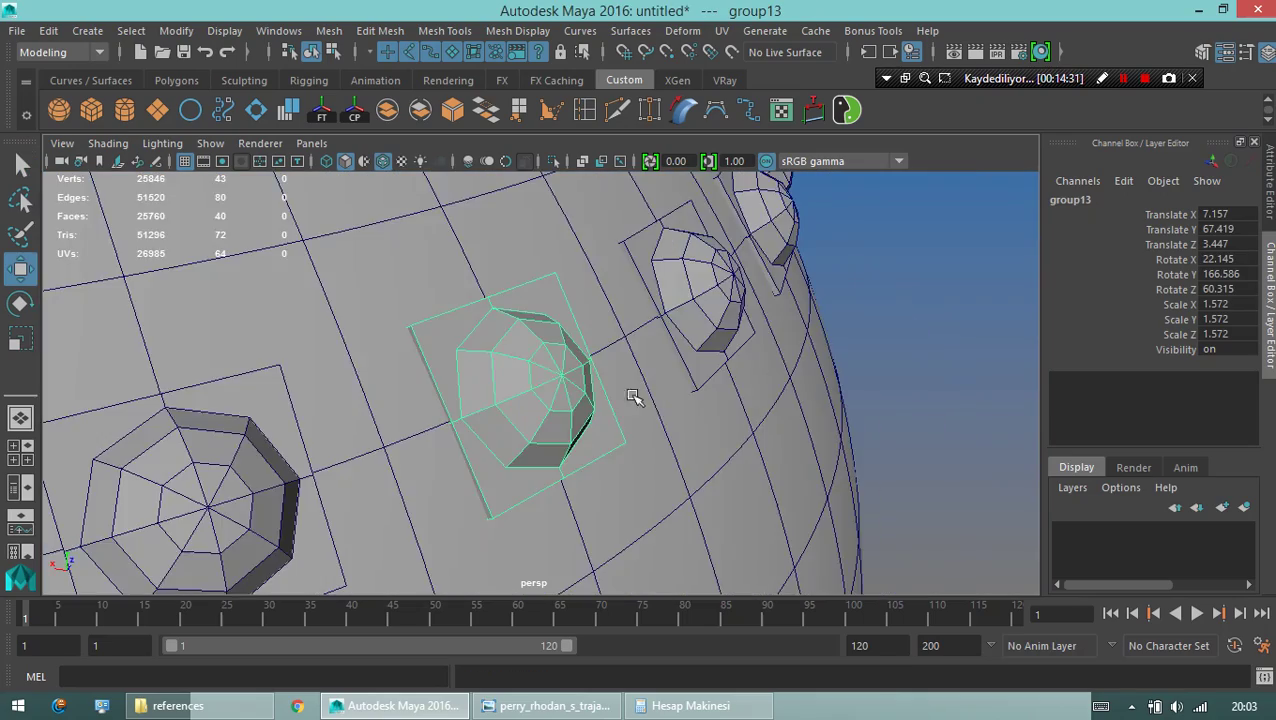
pyautogui.moveTo(632, 396)
pyautogui.keyDown('alt'); pyautogui.mouseDown()
pyautogui.moveTo(621, 356)
pyautogui.moveTo(823, 421)
pyautogui.moveTo(474, 390)
pyautogui.mouseUp(); pyautogui.keyUp('alt')
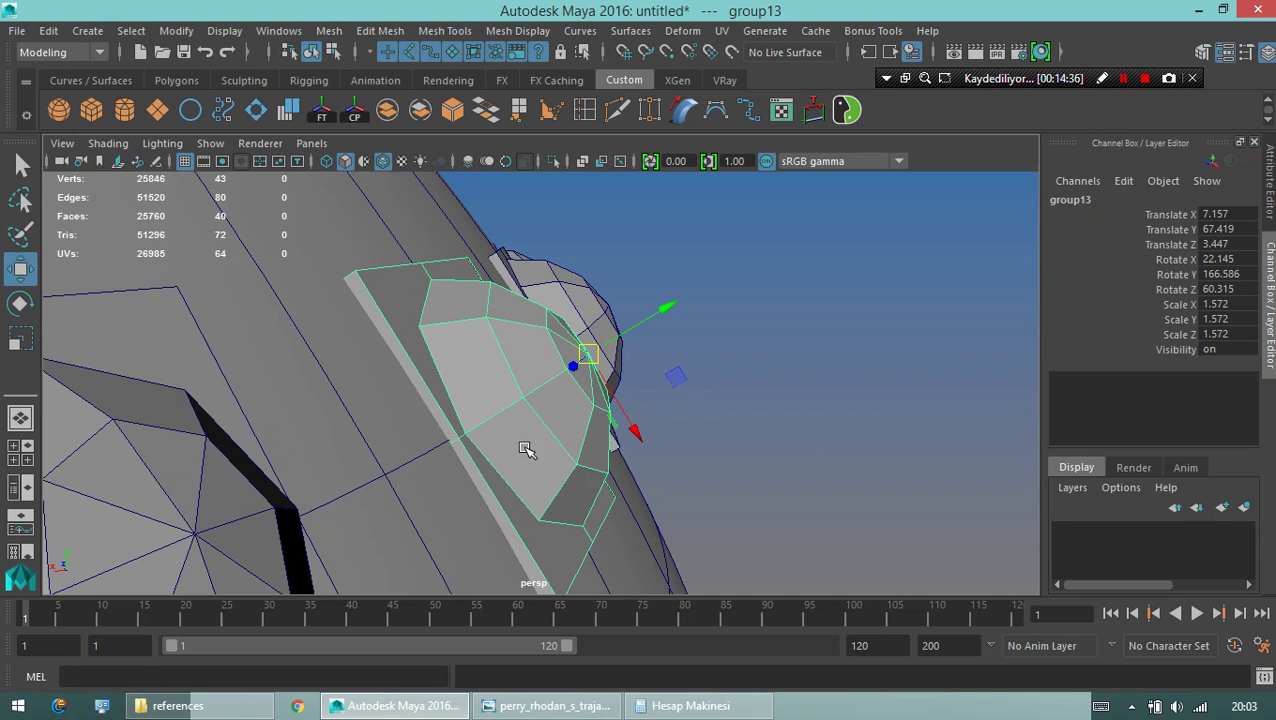
pyautogui.keyDown('alt'); pyautogui.moveTo(527, 450); pyautogui.dragTo(598, 433, button='right'); pyautogui.keyUp('alt')
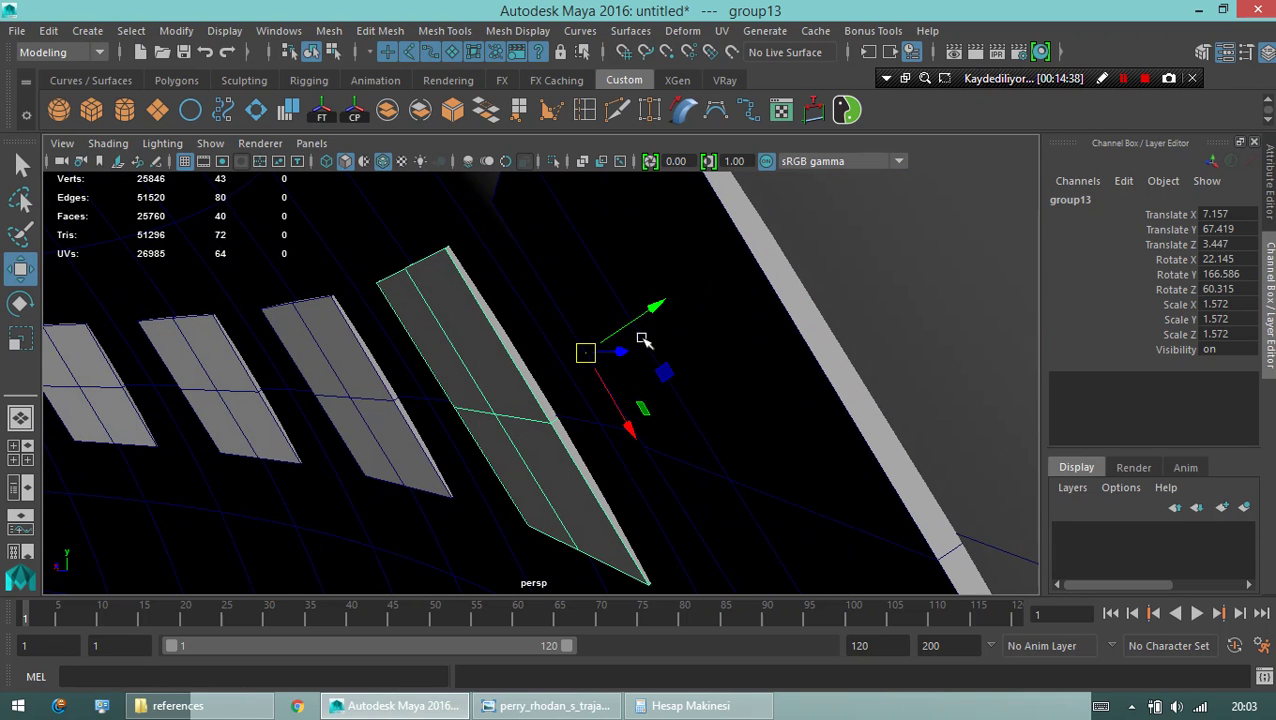
pyautogui.press('e')
pyautogui.moveTo(556, 307); pyautogui.dragTo(440, 252)
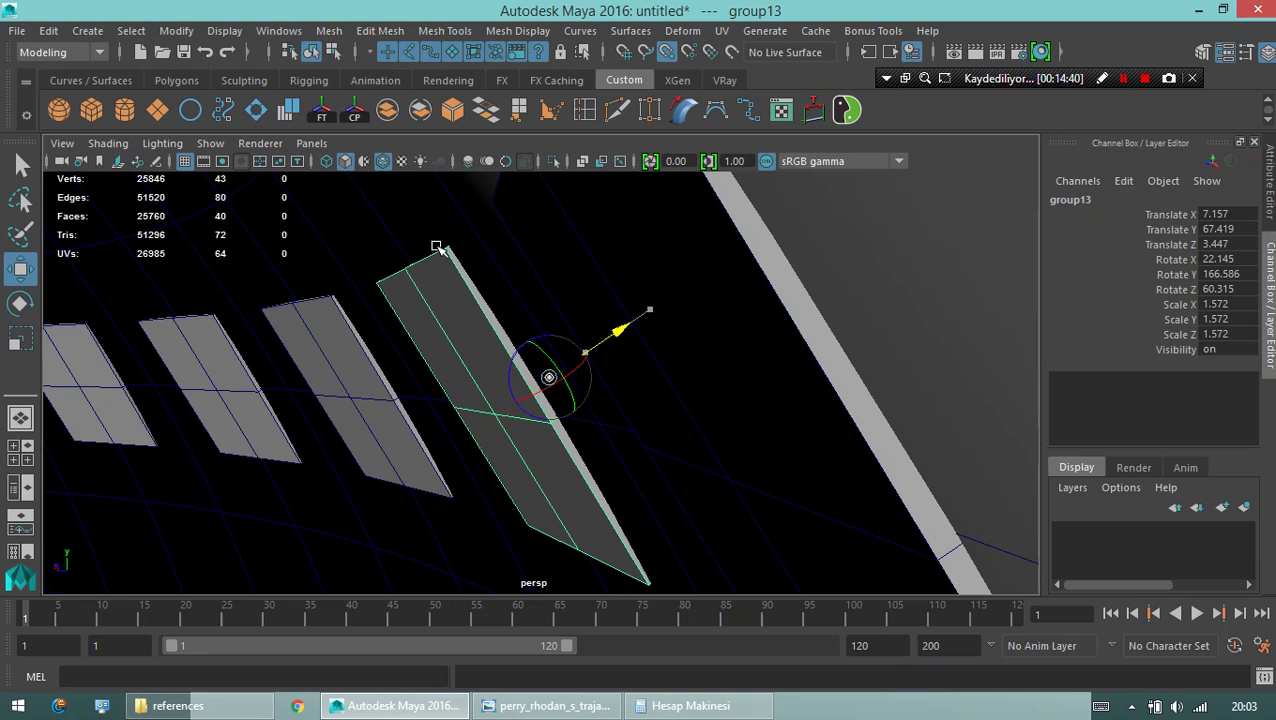
# Undo the last stud move, then duplicate it as group29 and snap it up to X 10.826, Y 72.724, Z 5.214.
pyautogui.press('w')
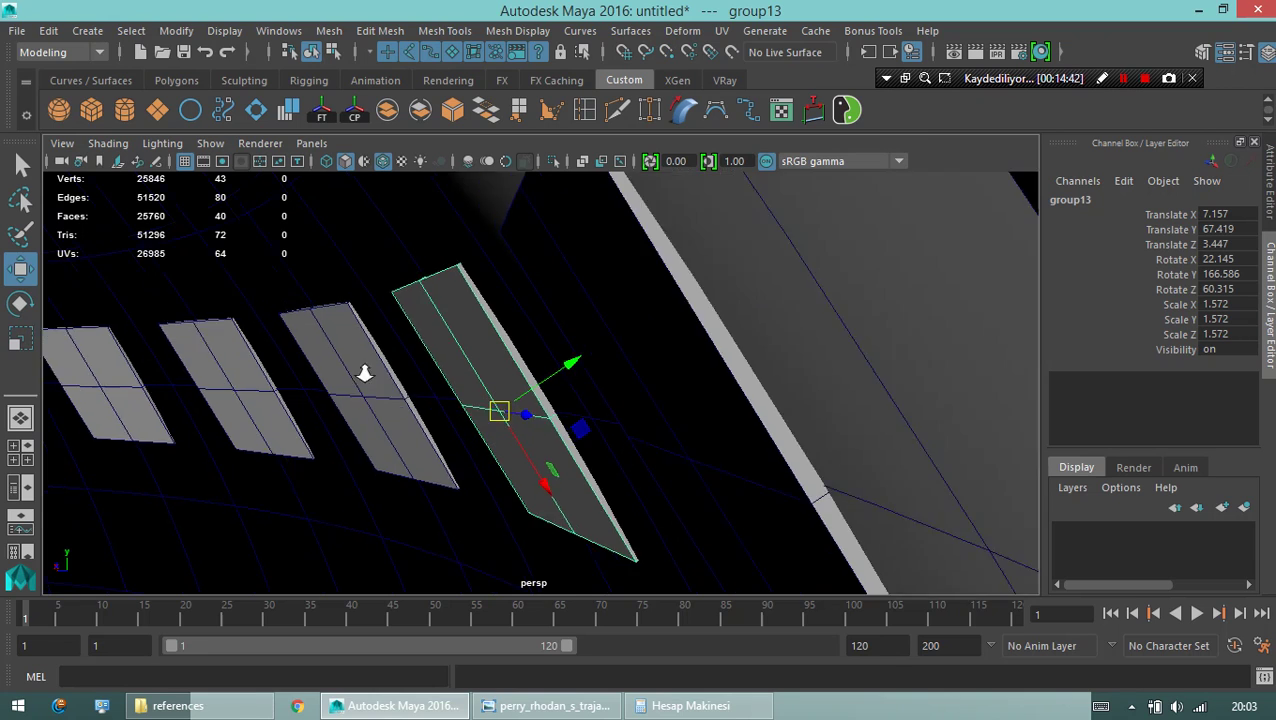
pyautogui.press('f')
pyautogui.hotkey('ctrl', 'z')
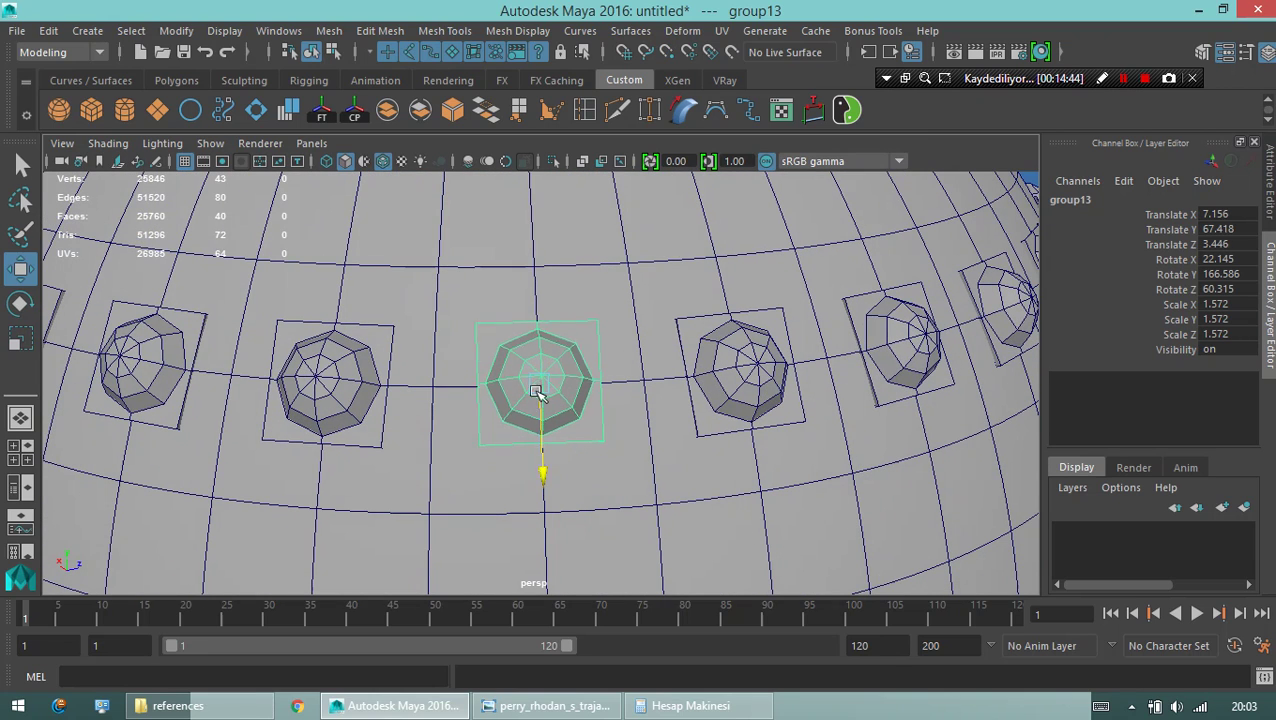
pyautogui.hotkey('ctrl', 'd')
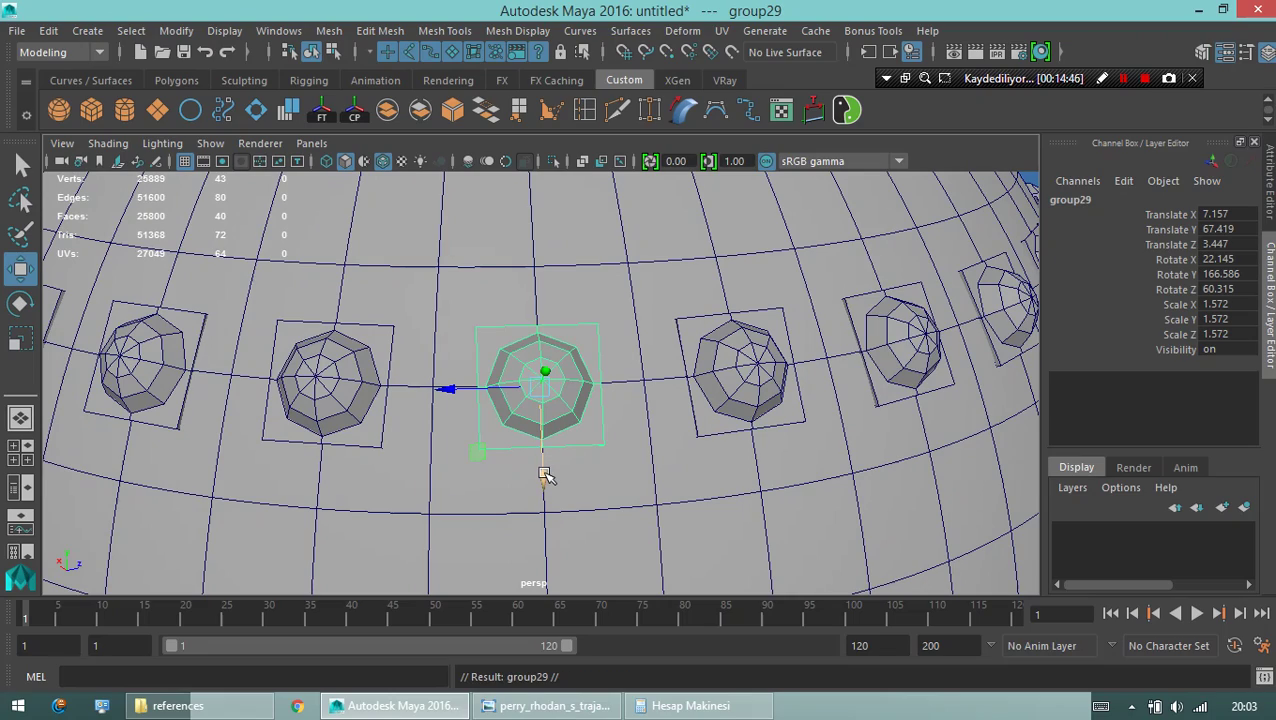
pyautogui.moveTo(545, 479)
pyautogui.mouseDown()
pyautogui.moveTo(535, 384)
pyautogui.moveTo(597, 404)
pyautogui.moveTo(565, 382)
pyautogui.mouseUp()
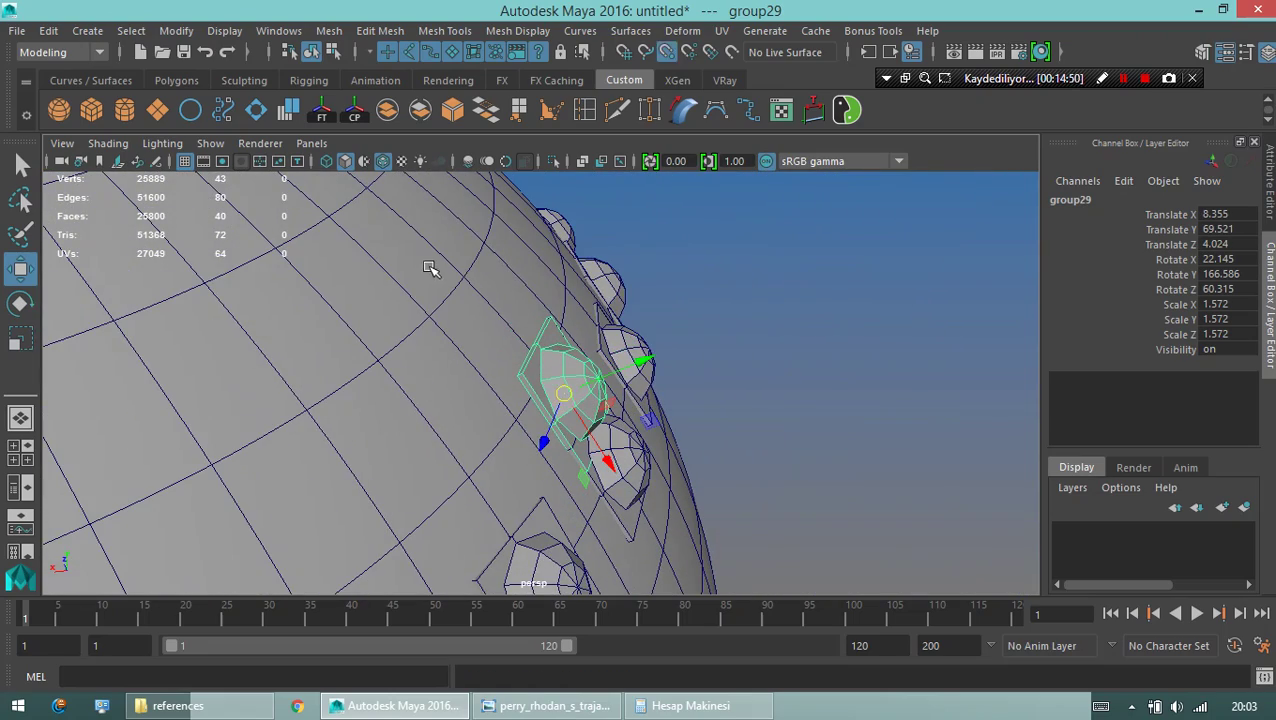
pyautogui.moveTo(470, 279); pyautogui.dragTo(463, 280, button='middle')
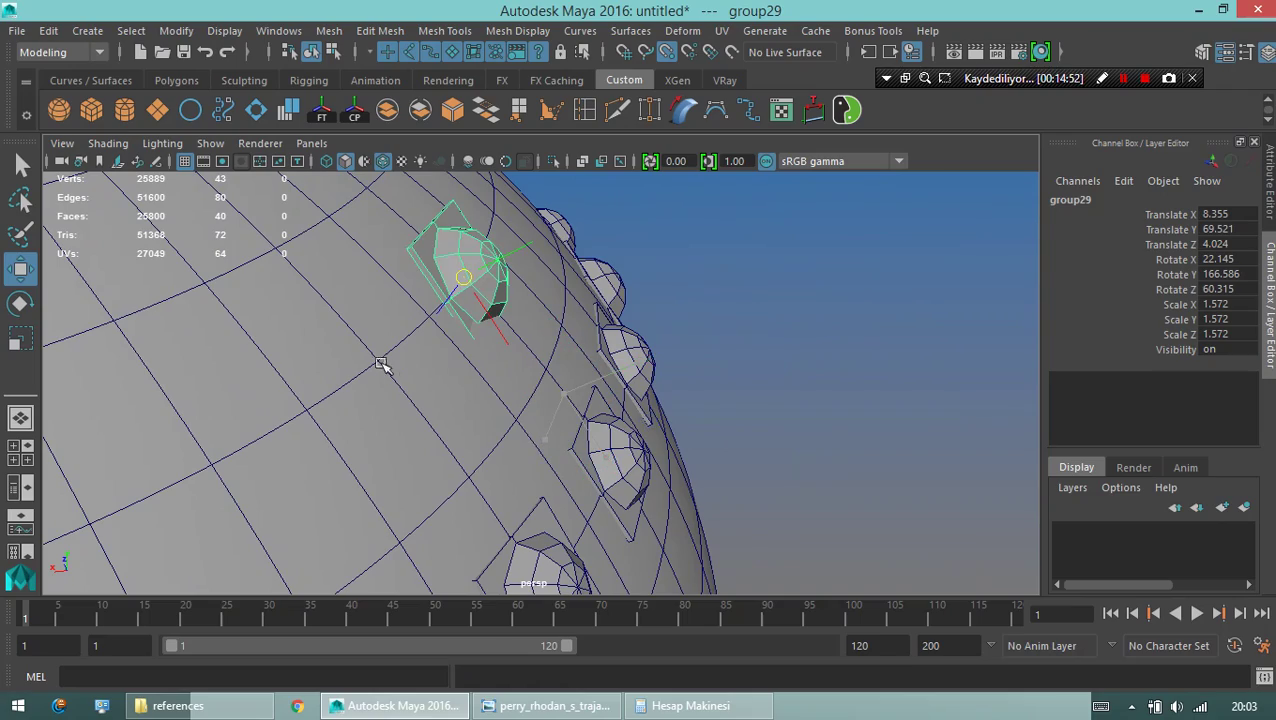
pyautogui.moveTo(381, 365)
pyautogui.keyDown('alt'); pyautogui.mouseDown()
pyautogui.moveTo(684, 441)
pyautogui.moveTo(447, 447)
pyautogui.moveTo(490, 402)
pyautogui.moveTo(410, 374)
pyautogui.moveTo(521, 397)
pyautogui.mouseUp(); pyautogui.keyUp('alt')
# Rotate the copied stud so it leans against the hull.
pyautogui.press('e')
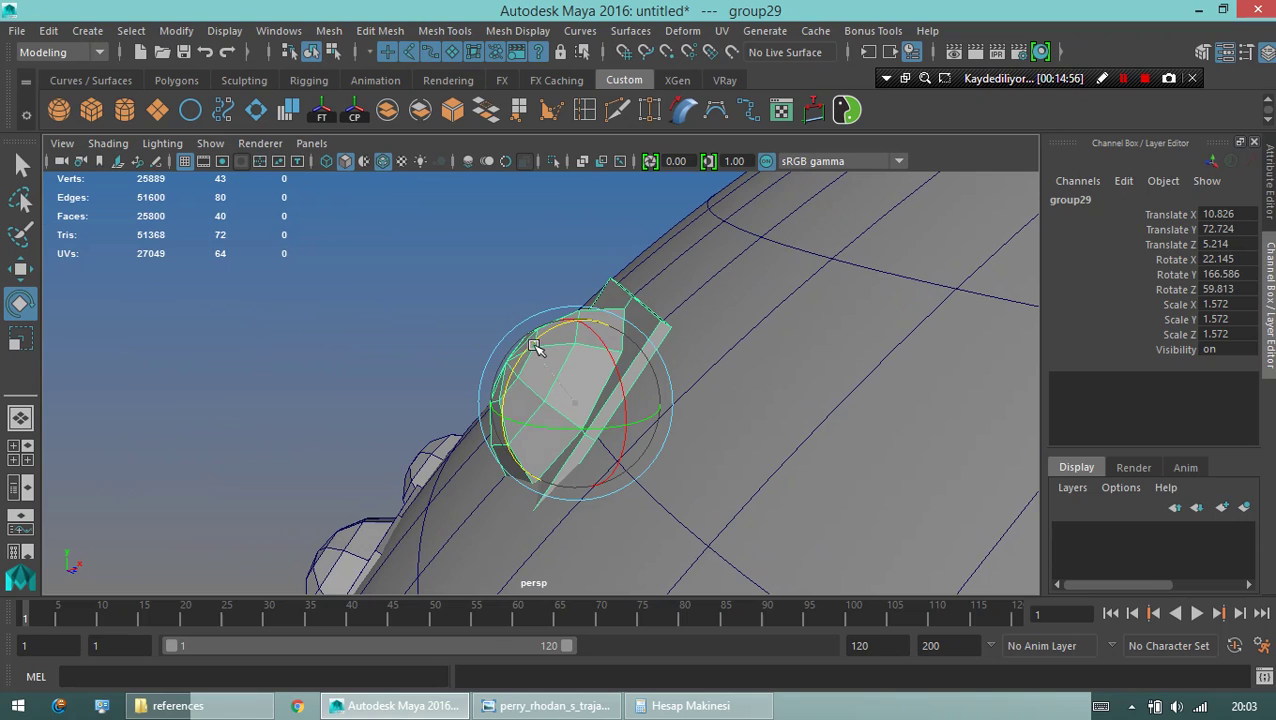
pyautogui.moveTo(533, 345)
pyautogui.mouseDown()
pyautogui.moveTo(565, 345)
pyautogui.moveTo(319, 364)
pyautogui.moveTo(330, 402)
pyautogui.mouseUp()
pyautogui.moveTo(600, 353)
pyautogui.mouseDown()
pyautogui.moveTo(527, 370)
pyautogui.moveTo(598, 413)
pyautogui.mouseUp()
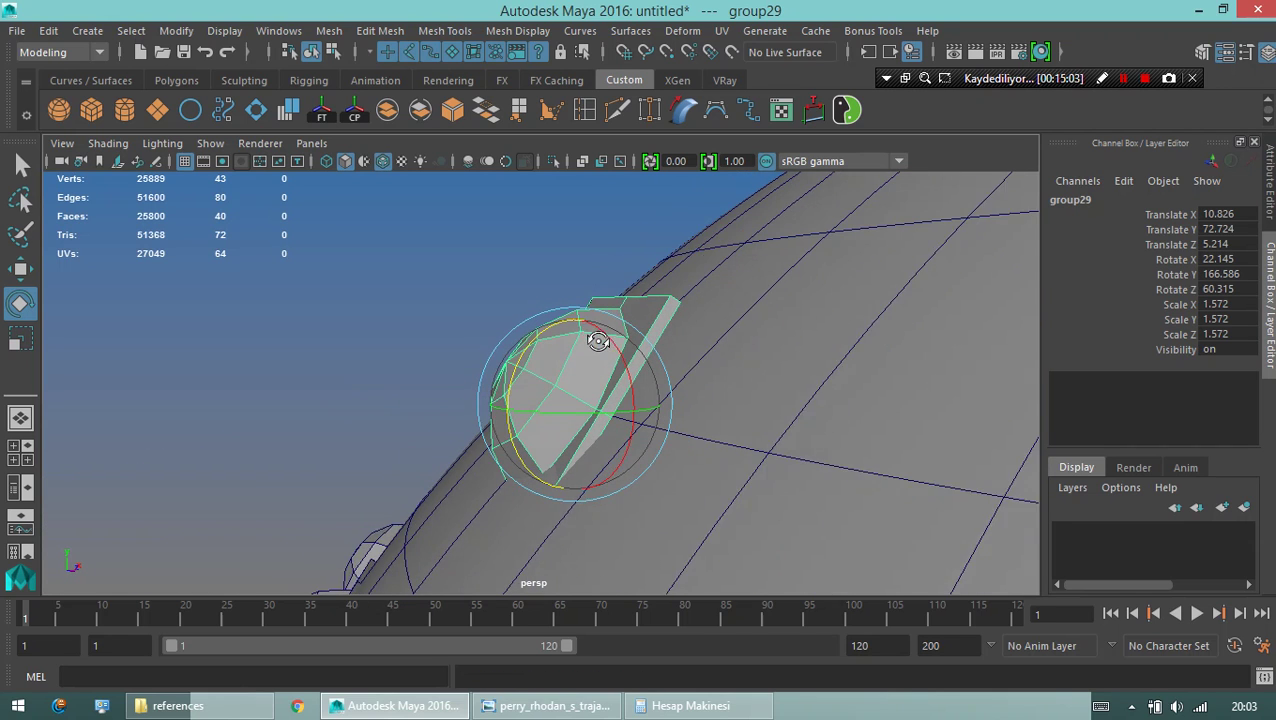
# Set the Rotate Tool's Axis Orientation to Object and orbit around the stud.
pyautogui.doubleClick(20, 303)
pyautogui.click(345, 218)
pyautogui.click(365, 242)
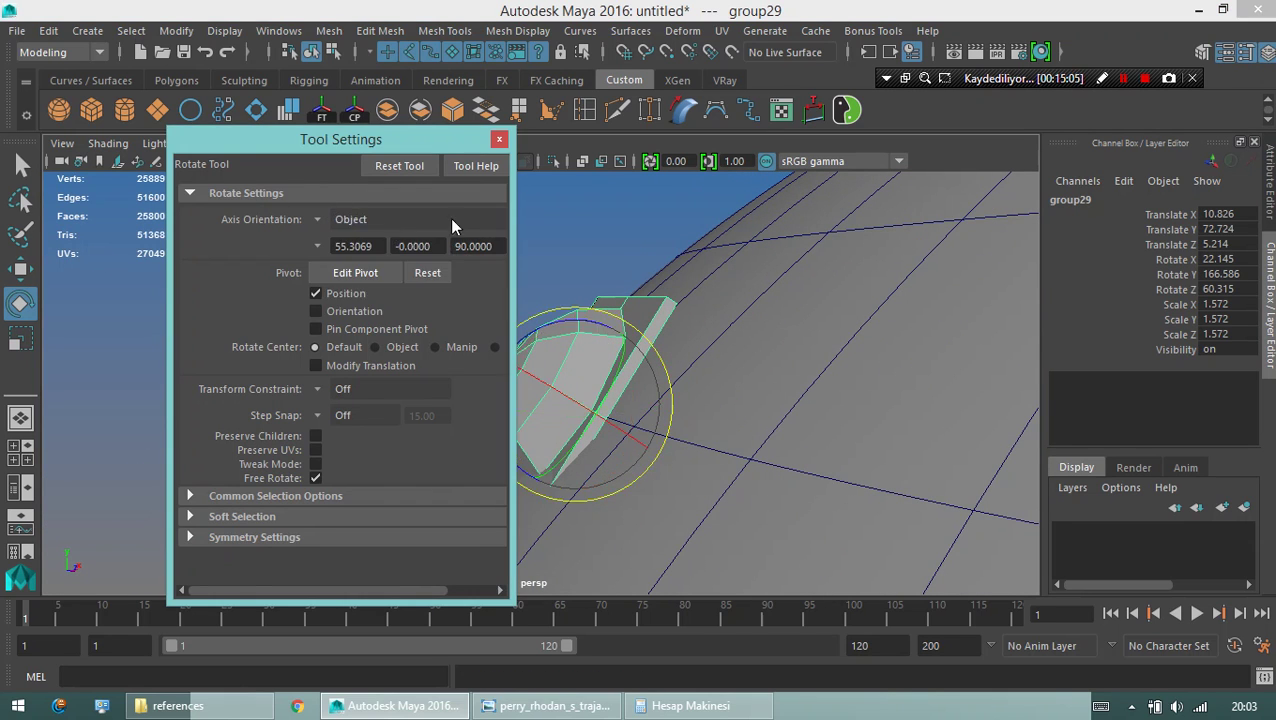
pyautogui.click(497, 139)
pyautogui.moveTo(518, 266)
pyautogui.keyDown('alt'); pyautogui.mouseDown()
pyautogui.moveTo(484, 251)
pyautogui.moveTo(520, 255)
pyautogui.mouseUp(); pyautogui.keyUp('alt')
pyautogui.moveTo(520, 313)
pyautogui.keyDown('alt'); pyautogui.mouseDown()
pyautogui.moveTo(735, 402)
pyautogui.moveTo(521, 365)
pyautogui.moveTo(553, 331)
pyautogui.moveTo(578, 333)
pyautogui.moveTo(433, 305)
pyautogui.moveTo(468, 309)
pyautogui.mouseUp(); pyautogui.keyUp('alt')
# Nudge group29 flush onto the hull, ending at X 10.939, Y 72.604, Z 5.268.
pyautogui.press('w')
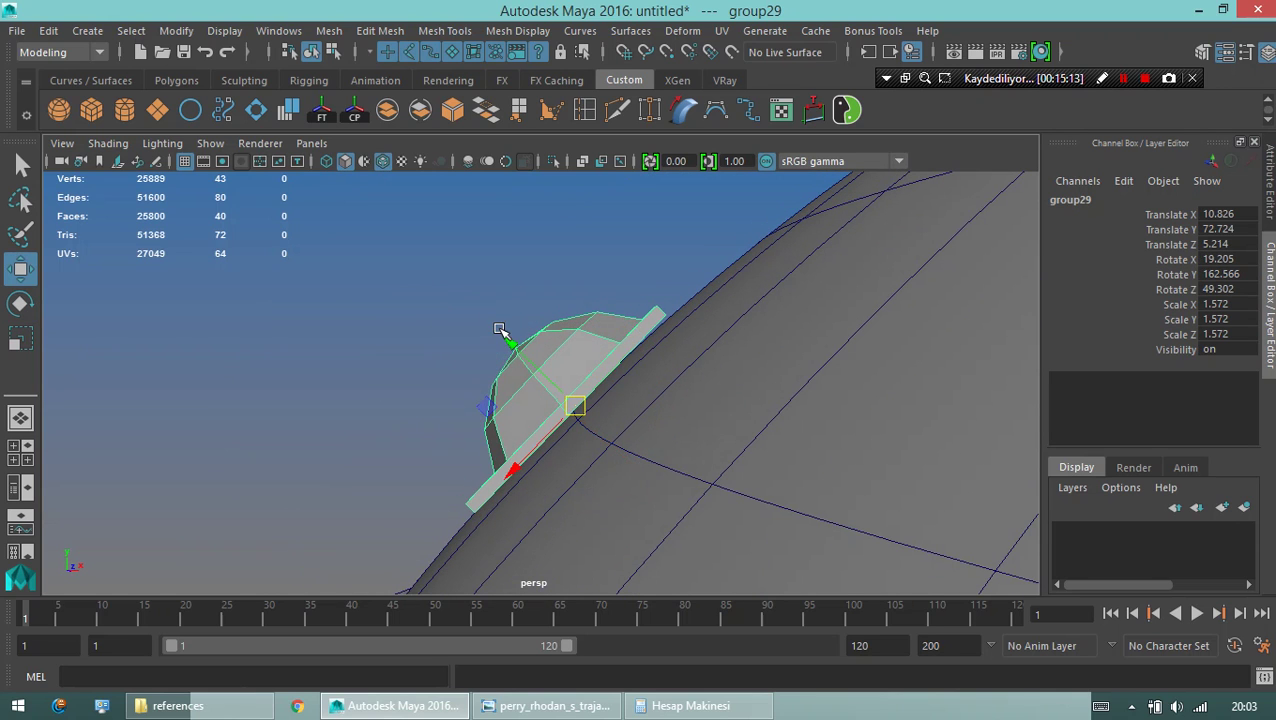
pyautogui.moveTo(520, 345); pyautogui.dragTo(505, 340)
pyautogui.moveTo(505, 340)
pyautogui.keyDown('alt'); pyautogui.mouseDown()
pyautogui.moveTo(464, 333)
pyautogui.moveTo(672, 388)
pyautogui.moveTo(476, 399)
pyautogui.moveTo(484, 464)
pyautogui.moveTo(379, 463)
pyautogui.moveTo(575, 419)
pyautogui.moveTo(709, 421)
pyautogui.moveTo(345, 359)
pyautogui.moveTo(251, 318)
pyautogui.mouseUp(); pyautogui.keyUp('alt')
pyautogui.press('e')
pyautogui.press('w')
# Check the saucer reference image in Photo Viewer and return to Maya.
pyautogui.hotkey('alt', 'Tab')
pyautogui.hotkey('alt', 'Tab')
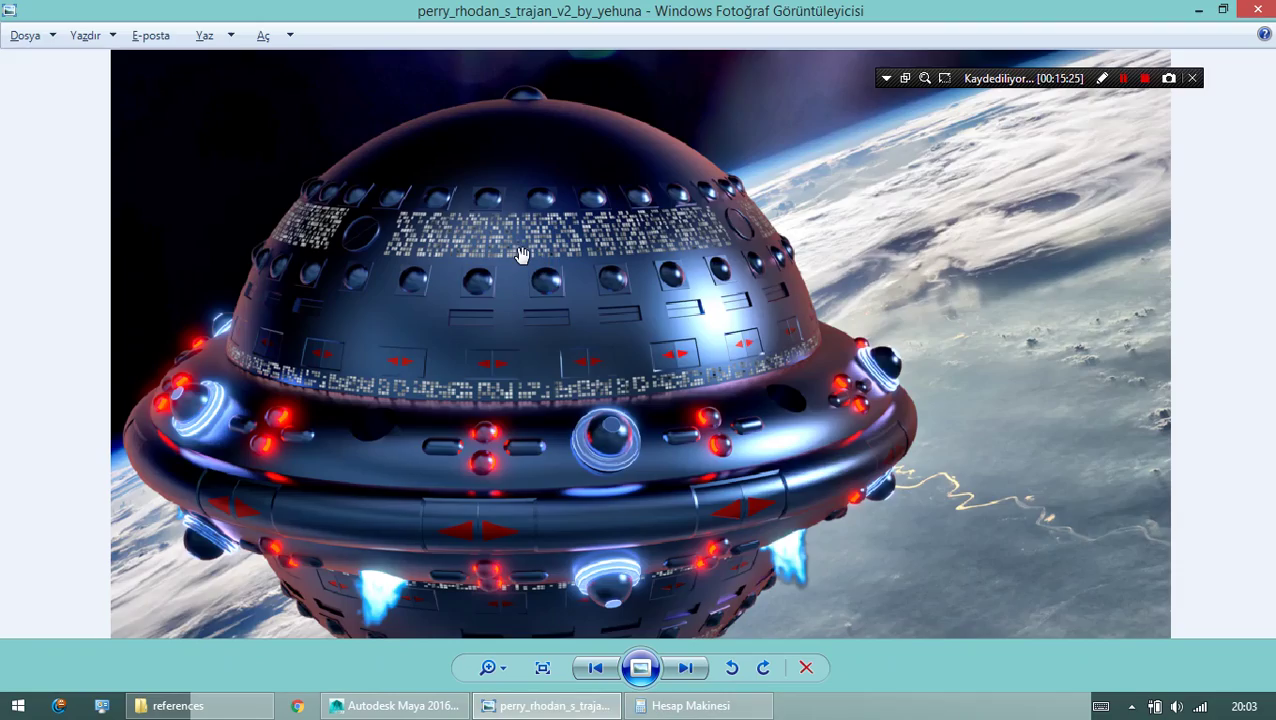
pyautogui.scroll(3, 520, 258)
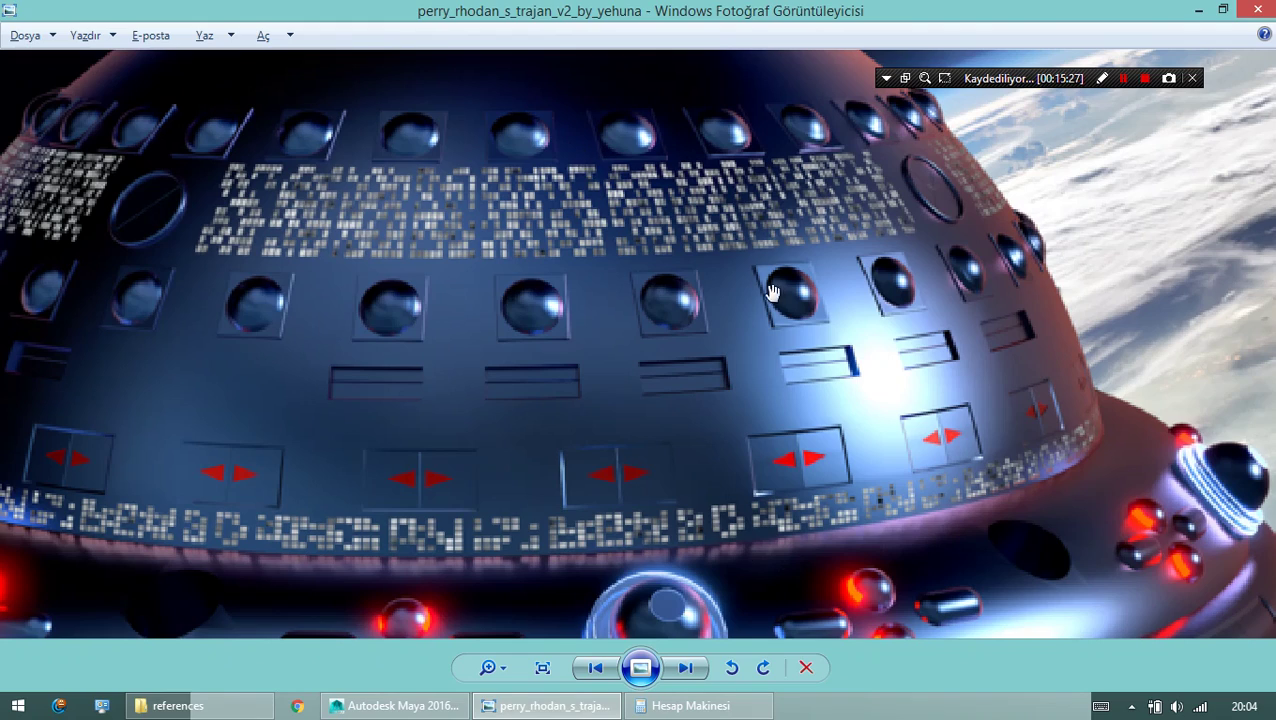
pyautogui.hotkey('alt', 'Tab')
pyautogui.hotkey('alt', 'Tab')
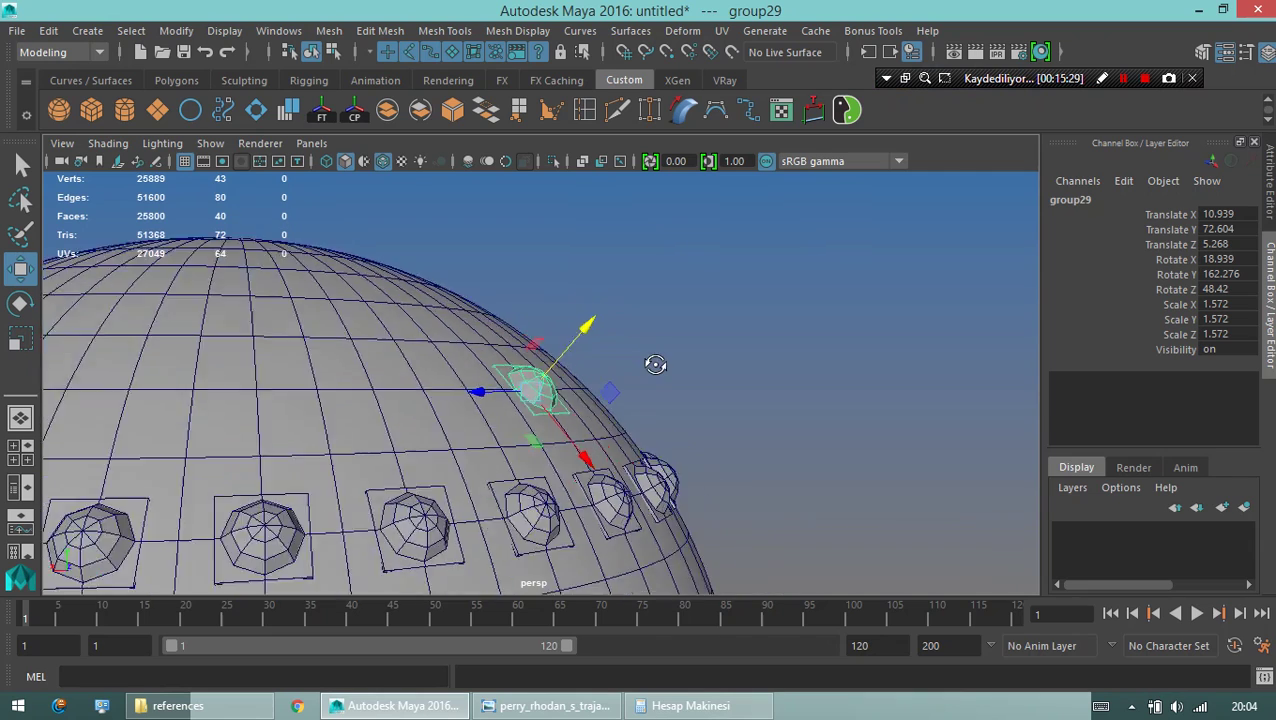
# Scale group29 down to 1.453 and nudge it onto the hull at X 10.931, Y 72.613, Z 5.264.
pyautogui.press('f')
pyautogui.press('r')
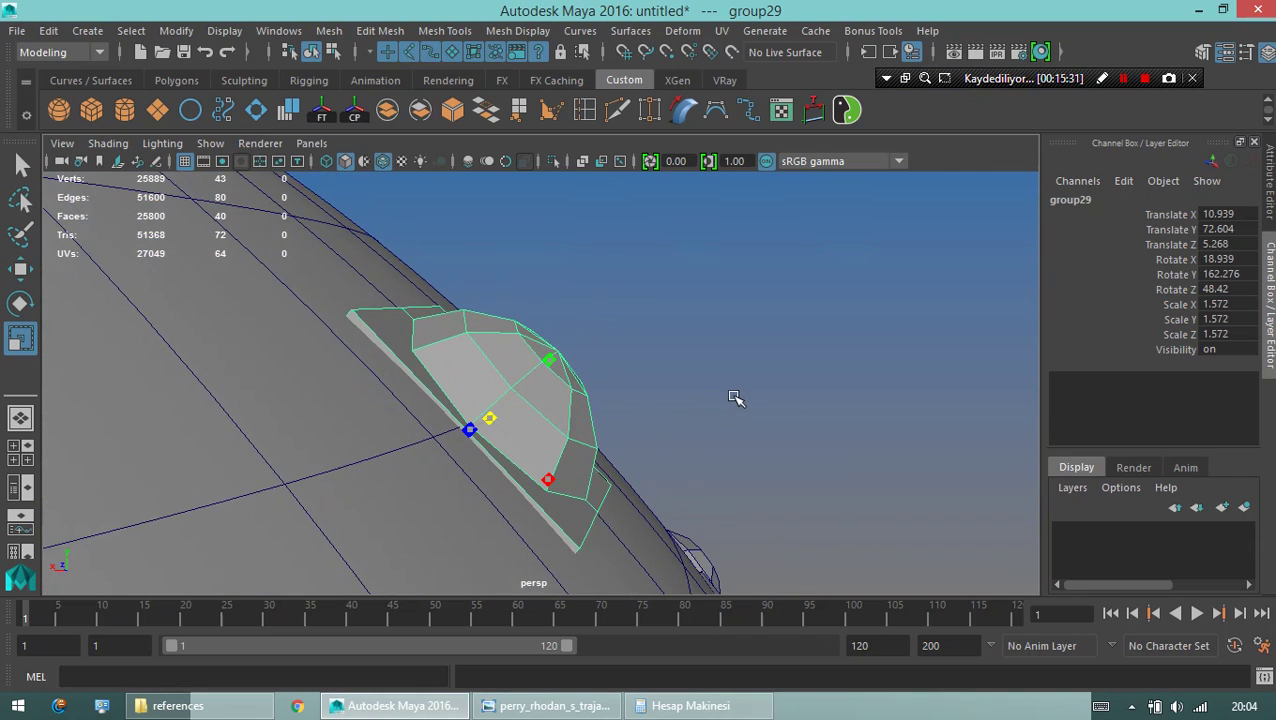
pyautogui.moveTo(735, 398); pyautogui.dragTo(710, 403, button='middle')
pyautogui.moveTo(473, 437)
pyautogui.keyDown('alt'); pyautogui.mouseDown()
pyautogui.moveTo(128, 441)
pyautogui.moveTo(604, 427)
pyautogui.mouseUp(); pyautogui.keyUp('alt')
pyautogui.press('w')
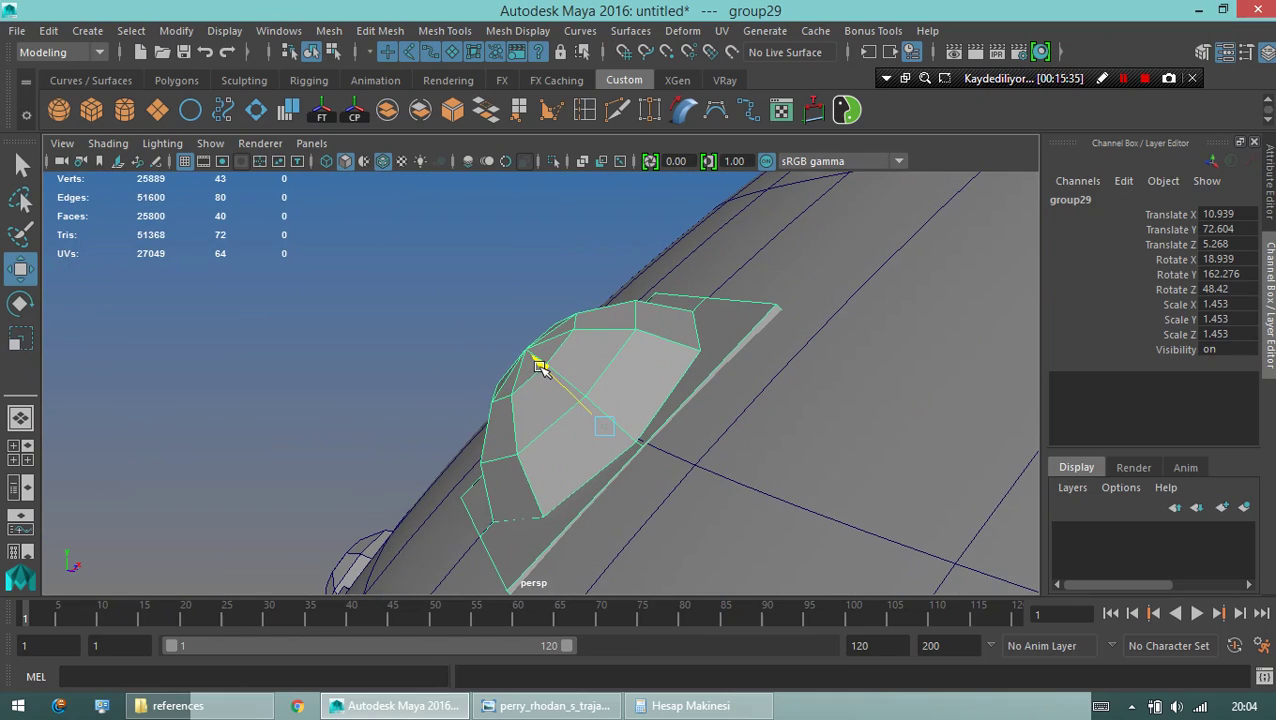
pyautogui.moveTo(541, 367); pyautogui.dragTo(527, 390)
pyautogui.scroll(-5, 358, 349)
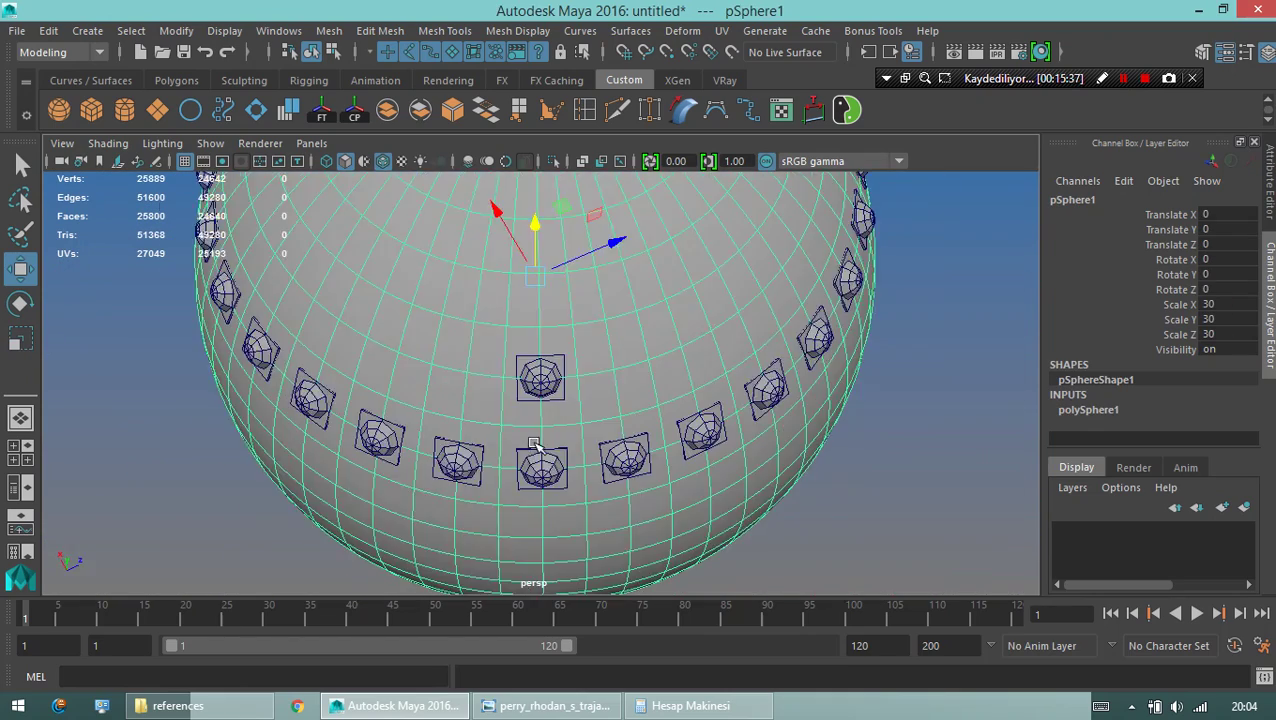
# Reselect the whole stud group and centre the sphere's pole in the top view.
pyautogui.press('q')
pyautogui.click(537, 388)
pyautogui.press('Up')
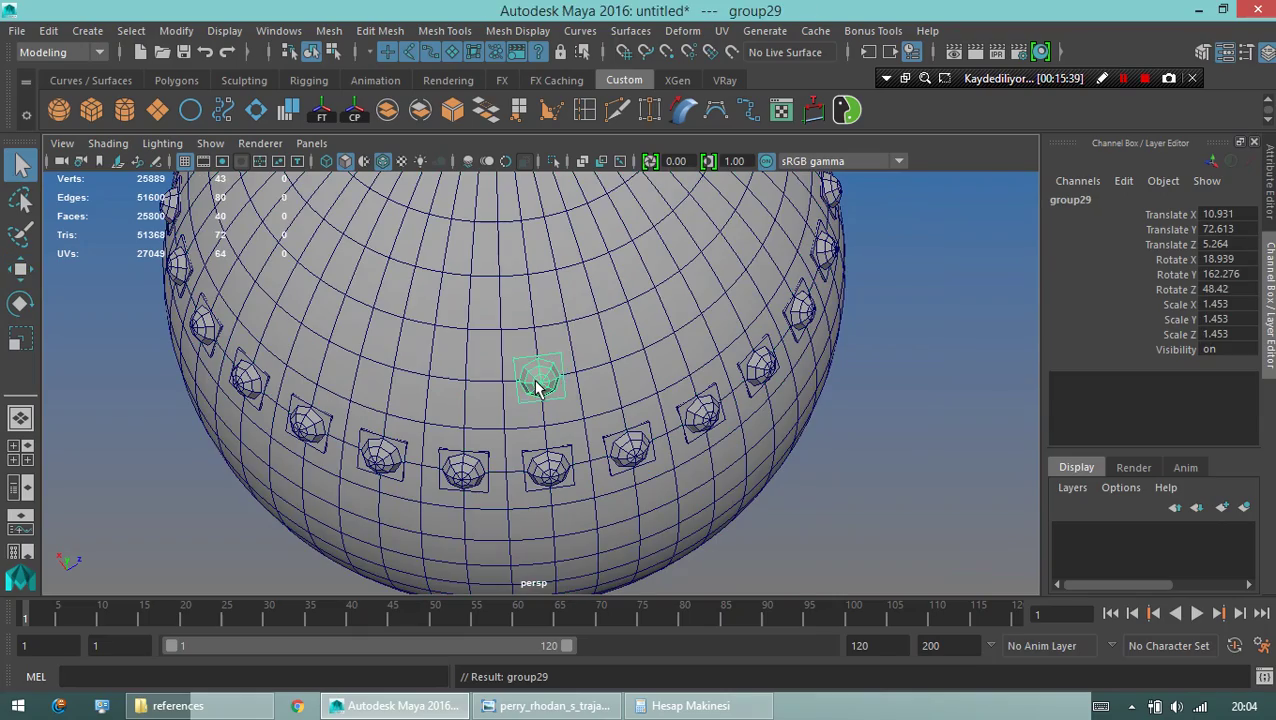
pyautogui.press('space')
pyautogui.press('space')
pyautogui.scroll(-3, 521, 289)
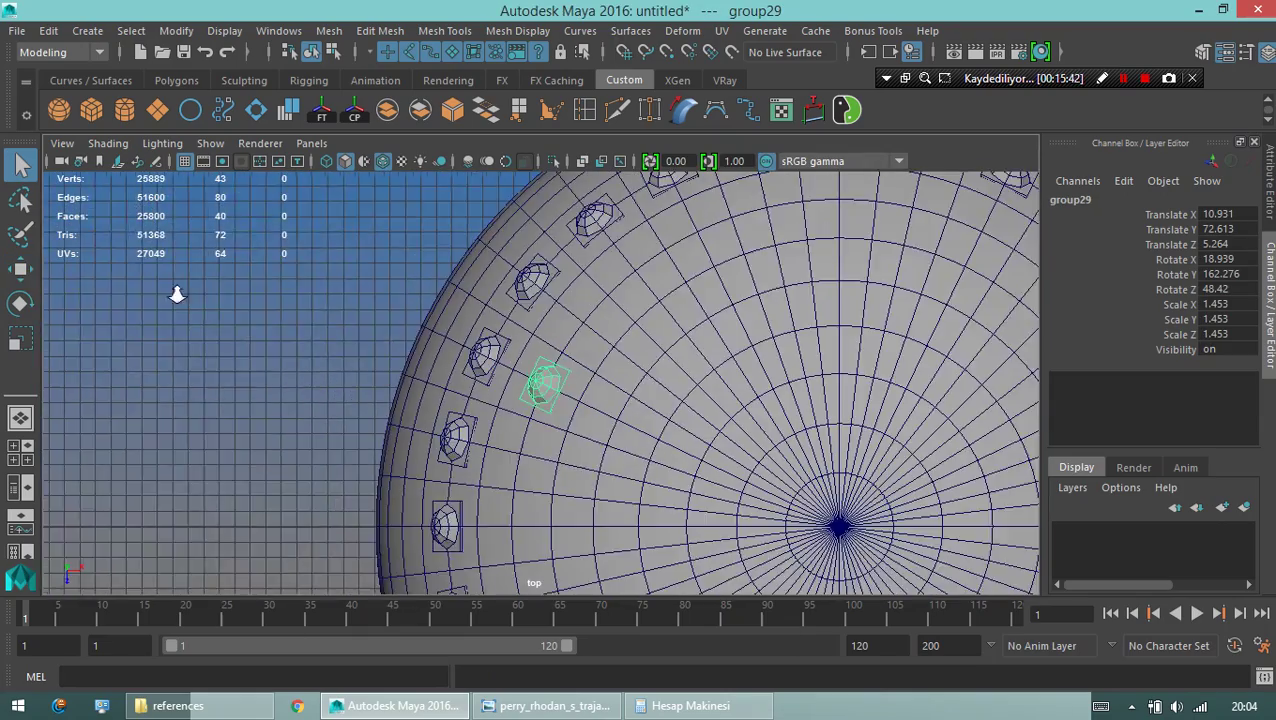
pyautogui.press('w')
pyautogui.keyDown('alt'); pyautogui.moveTo(900, 440); pyautogui.dragTo(667, 298, button='middle'); pyautogui.keyUp('alt')
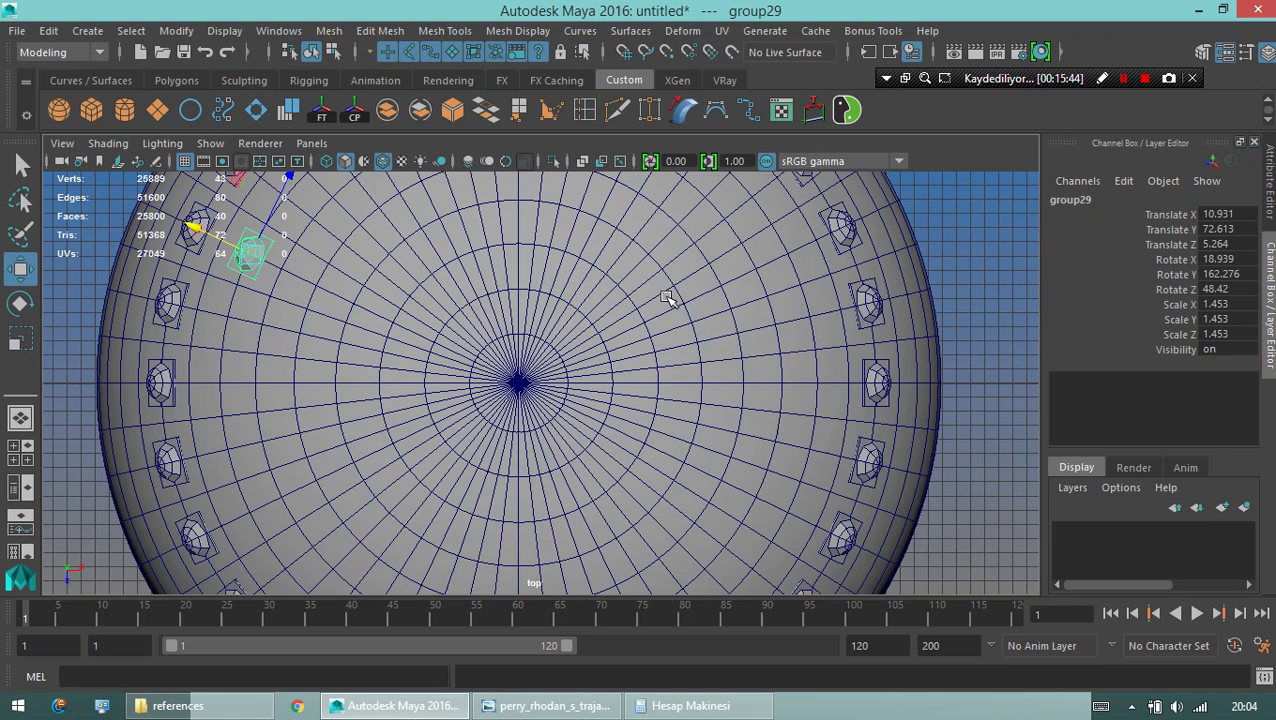
# Snap group29's pivot to the sphere's pole using point snapping.
pyautogui.press('d')
pyautogui.press('v')
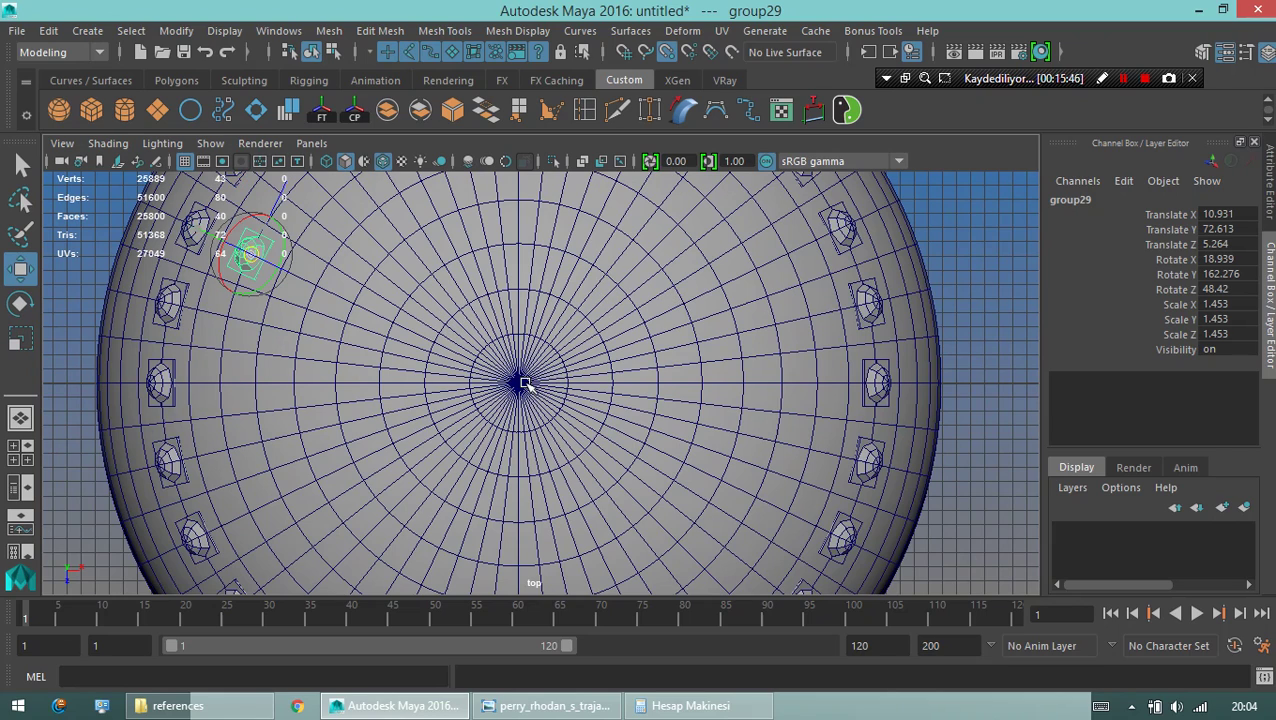
pyautogui.moveTo(519, 385); pyautogui.dragTo(517, 384, button='middle')
pyautogui.press('space')
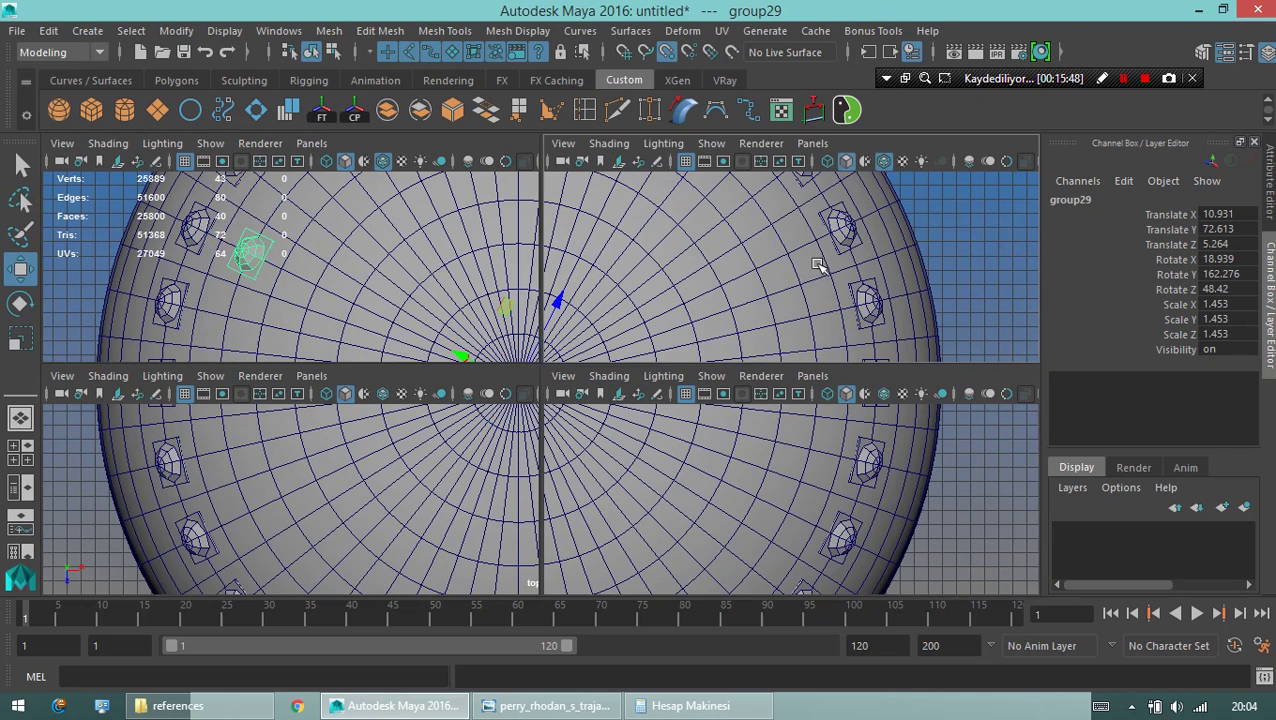
pyautogui.press('space')
# Set the Rotate Tool's Axis Orientation to World.
pyautogui.press('e')
pyautogui.scroll(-3, 812, 276)
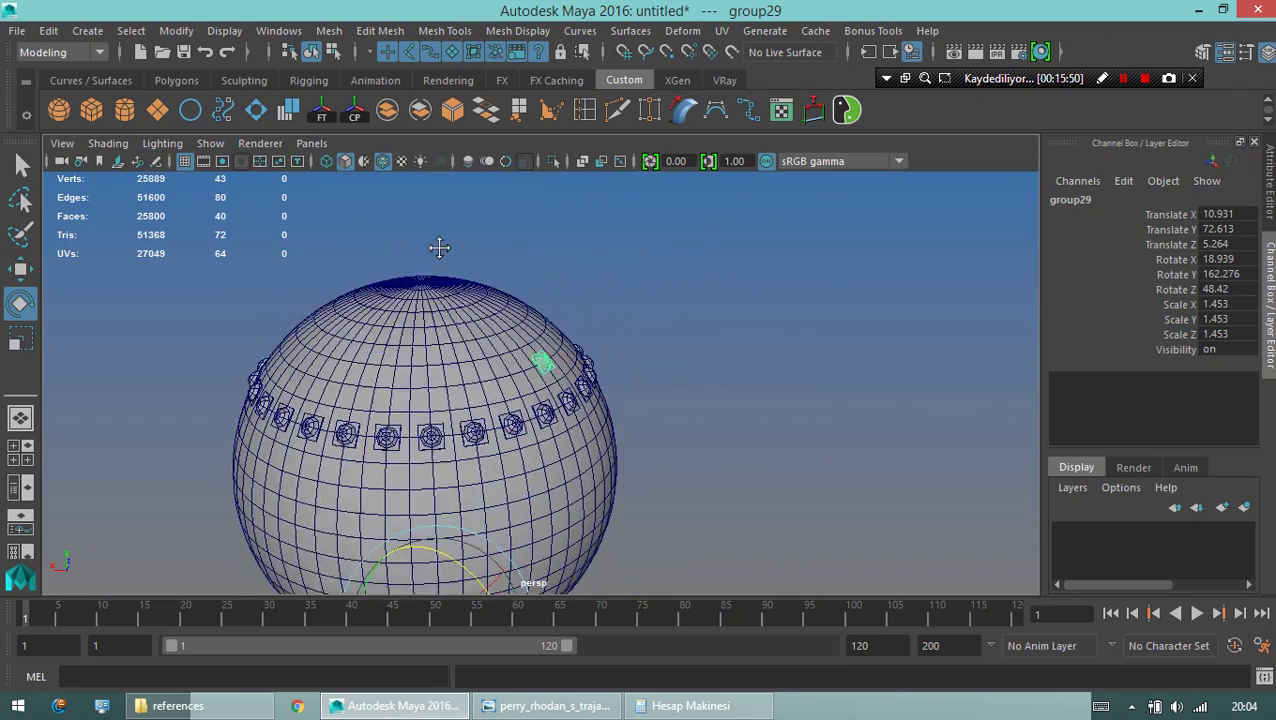
pyautogui.keyDown('alt'); pyautogui.moveTo(439, 250); pyautogui.dragTo(456, 221); pyautogui.keyUp('alt')
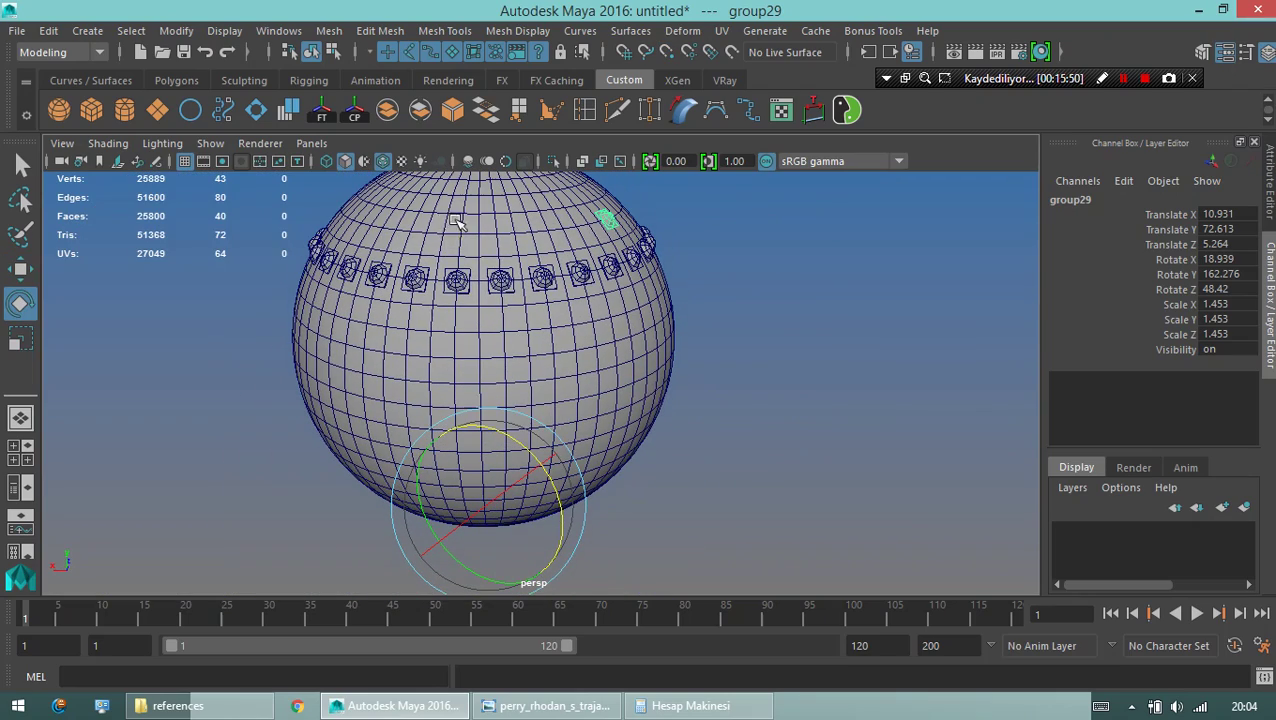
pyautogui.doubleClick(28, 314)
pyautogui.click(322, 222)
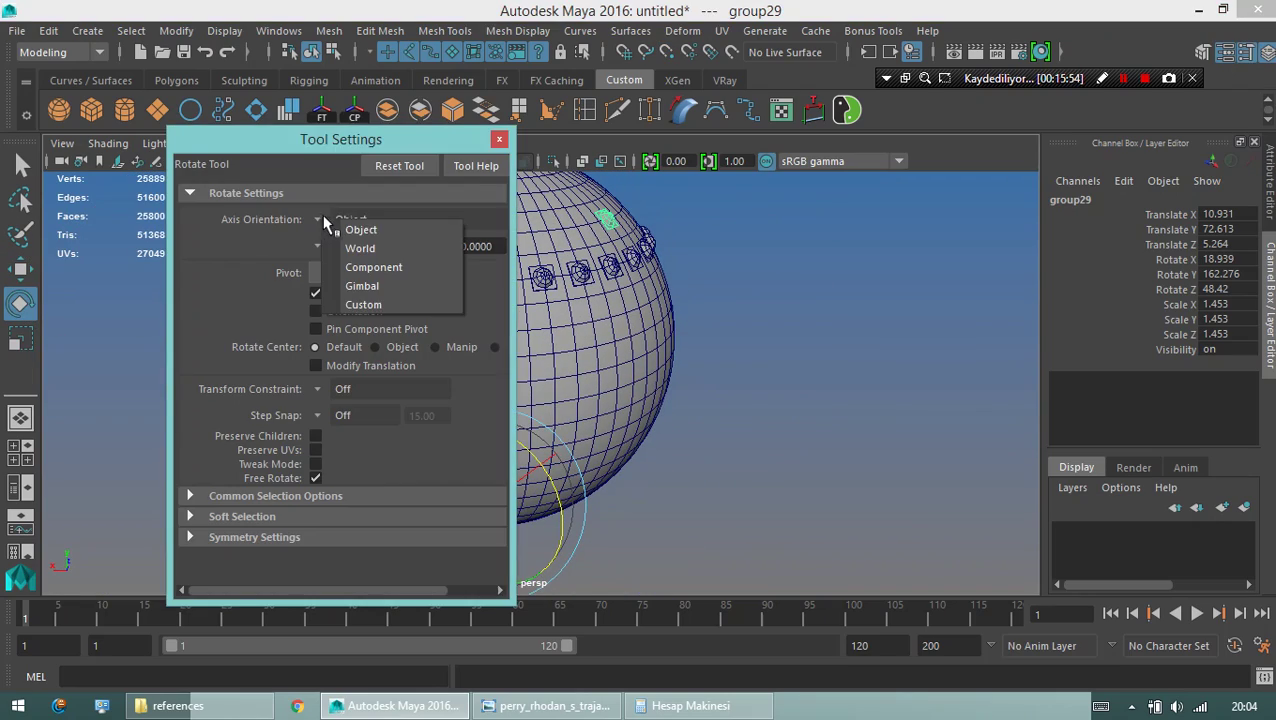
pyautogui.click(393, 250)
pyautogui.click(499, 139)
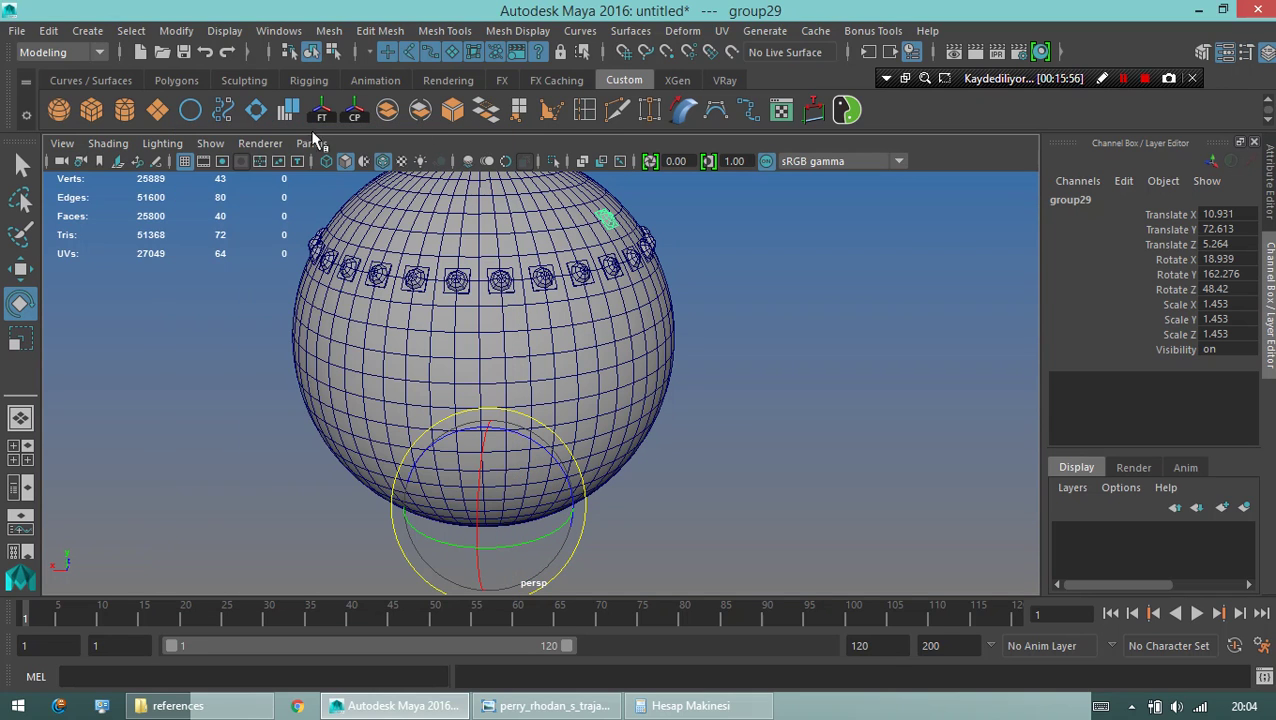
# Use Edit > Duplicate Special with a rotation to ring stud copies around the dome.
pyautogui.click(48, 31)
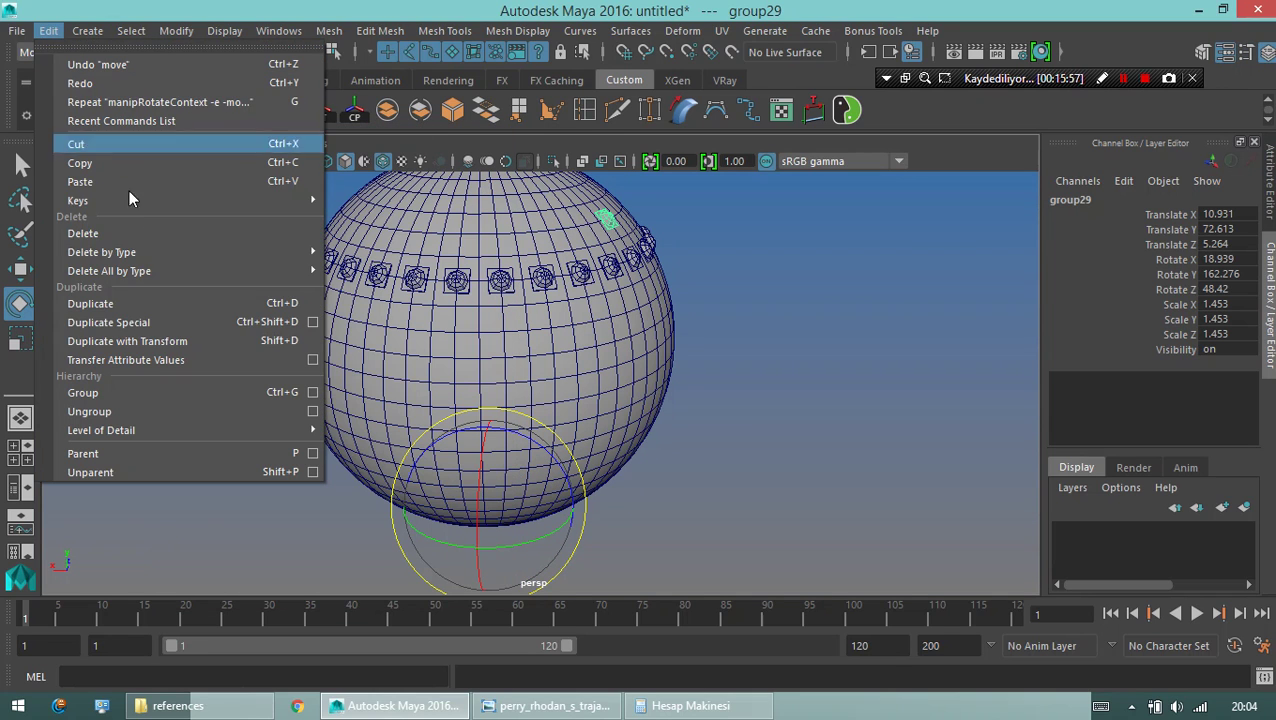
pyautogui.click(144, 322)
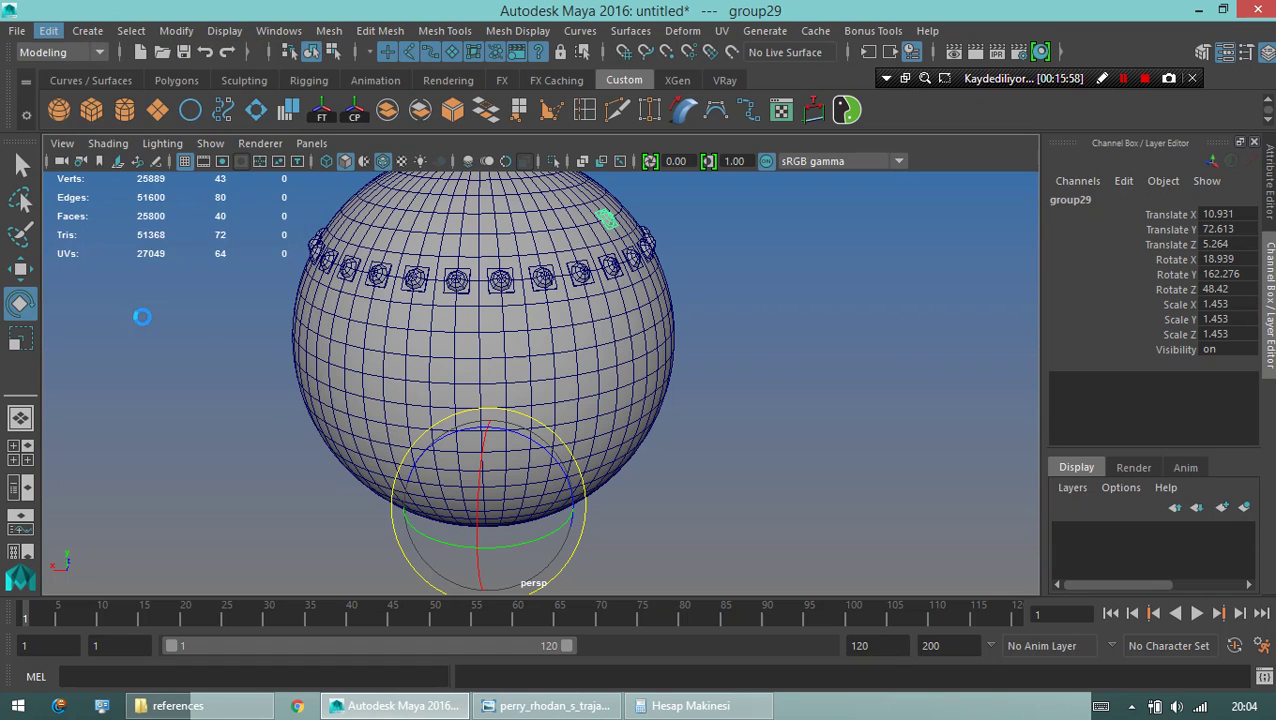
pyautogui.scroll(-2, 775, 281)
pyautogui.click(775, 281)
# Hide the wireframe and orbit the dome to inspect both stud rings.
pyautogui.moveTo(427, 255)
pyautogui.keyDown('alt'); pyautogui.mouseDown()
pyautogui.moveTo(402, 251)
pyautogui.moveTo(435, 305)
pyautogui.moveTo(402, 342)
pyautogui.moveTo(555, 361)
pyautogui.mouseUp(); pyautogui.keyUp('alt')
pyautogui.click(383, 161)
pyautogui.scroll(3, 436, 492)
pyautogui.scroll(5, 358, 425)
pyautogui.keyDown('alt'); pyautogui.moveTo(358, 425); pyautogui.dragTo(148, 427); pyautogui.keyUp('alt')
pyautogui.scroll(-5, 550, 402)
pyautogui.keyDown('alt'); pyautogui.moveTo(550, 402); pyautogui.dragTo(447, 401); pyautogui.keyUp('alt')
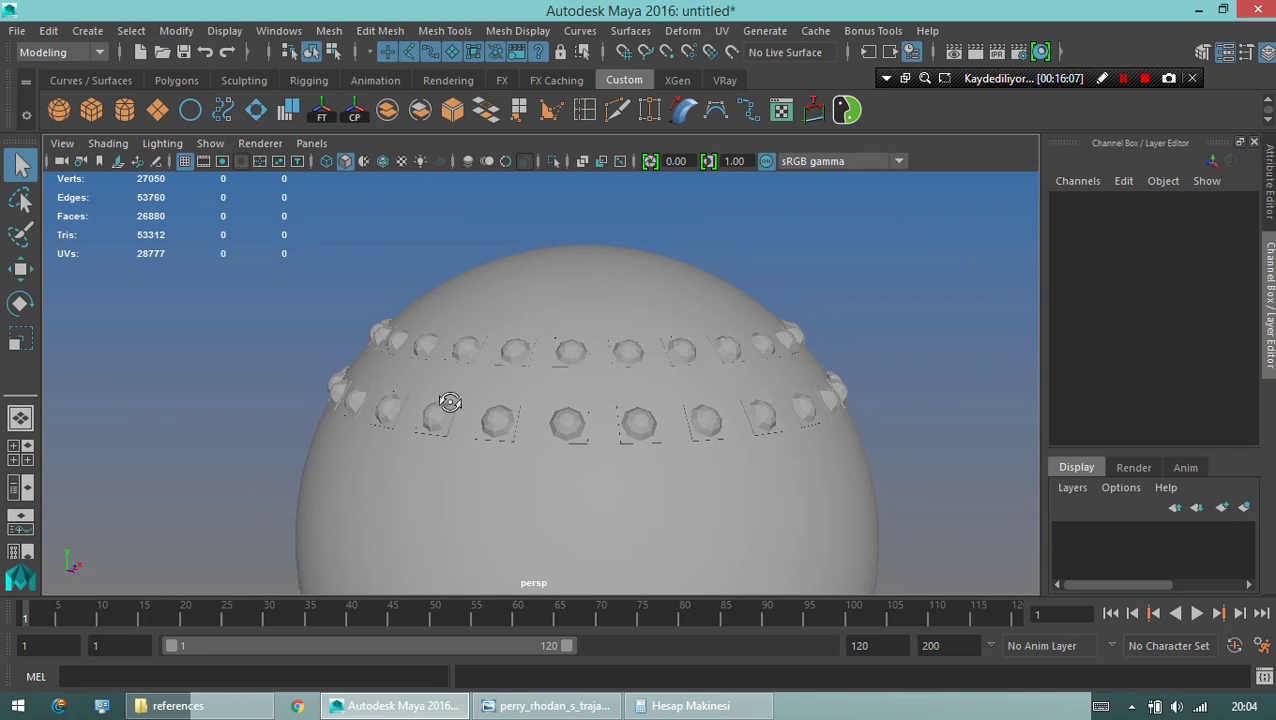
pyautogui.hotkey('alt', 'Tab')
# Look over the full saucer reference in Photo Viewer, then return to Maya.
pyautogui.hotkey('alt', 'Tab')
pyautogui.hotkey('alt', 'Tab')
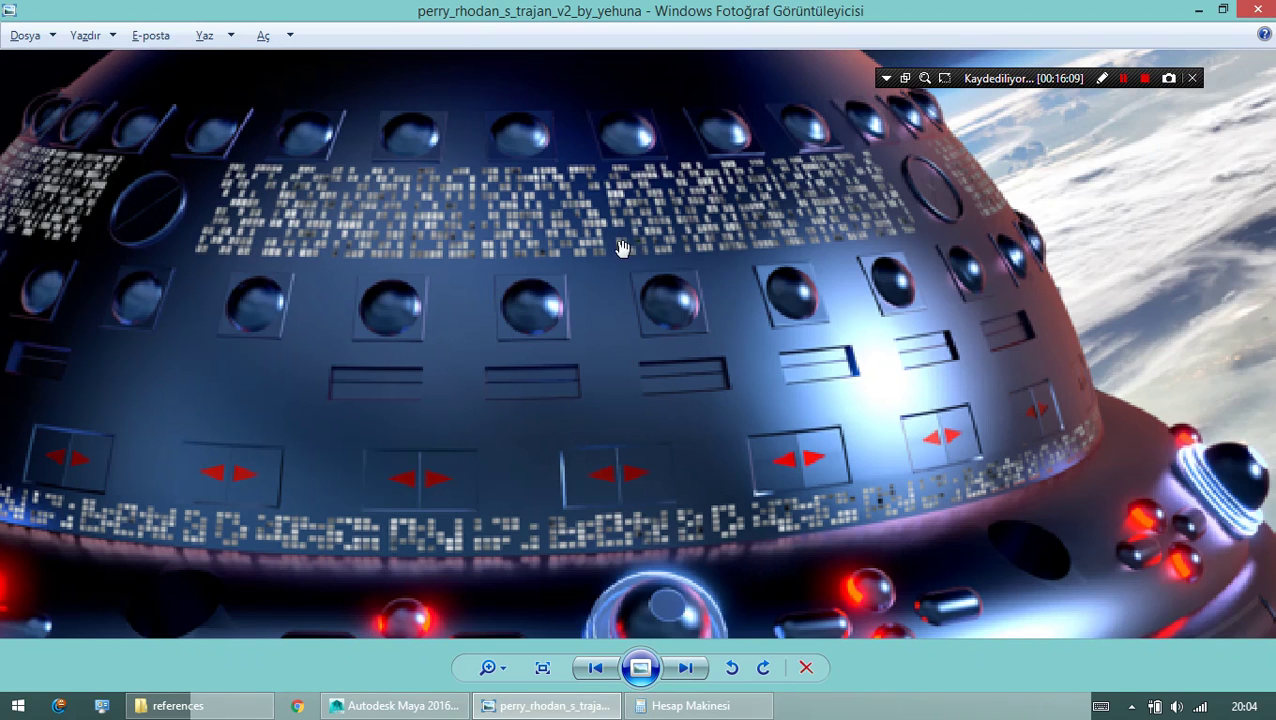
pyautogui.scroll(-4, 560, 232)
pyautogui.hotkey('alt', 'Tab')
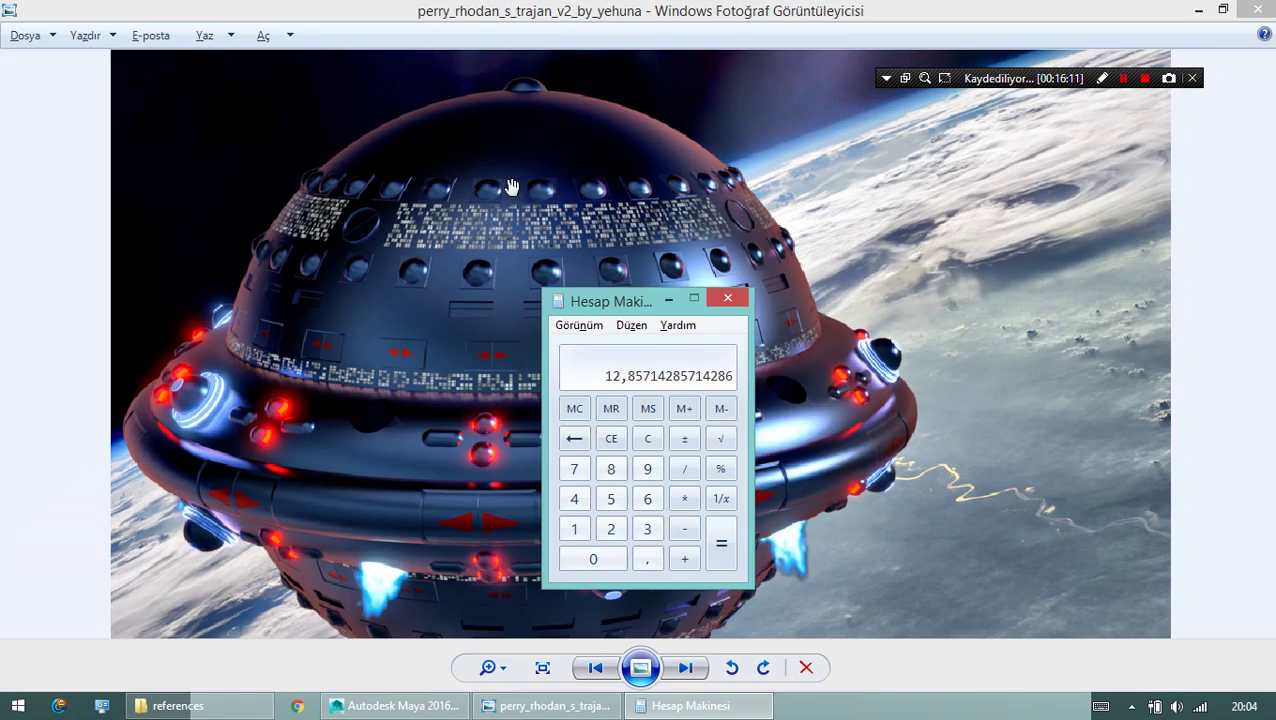
pyautogui.hotkey('alt', 'Tab')
pyautogui.hotkey('alt', 'Tab')
# Select one stud's gem sphere and duplicate it as pSphere3.
pyautogui.moveTo(683, 405)
pyautogui.keyDown('alt'); pyautogui.mouseDown()
pyautogui.moveTo(561, 405)
pyautogui.moveTo(601, 427)
pyautogui.moveTo(622, 396)
pyautogui.moveTo(527, 319)
pyautogui.mouseUp(); pyautogui.keyUp('alt')
pyautogui.click(580, 405)
pyautogui.press('w')
pyautogui.hotkey('ctrl', 'd')
# Snap pSphere3 to the dome's pole and tumble to a close, low side view of it.
pyautogui.click(383, 161)
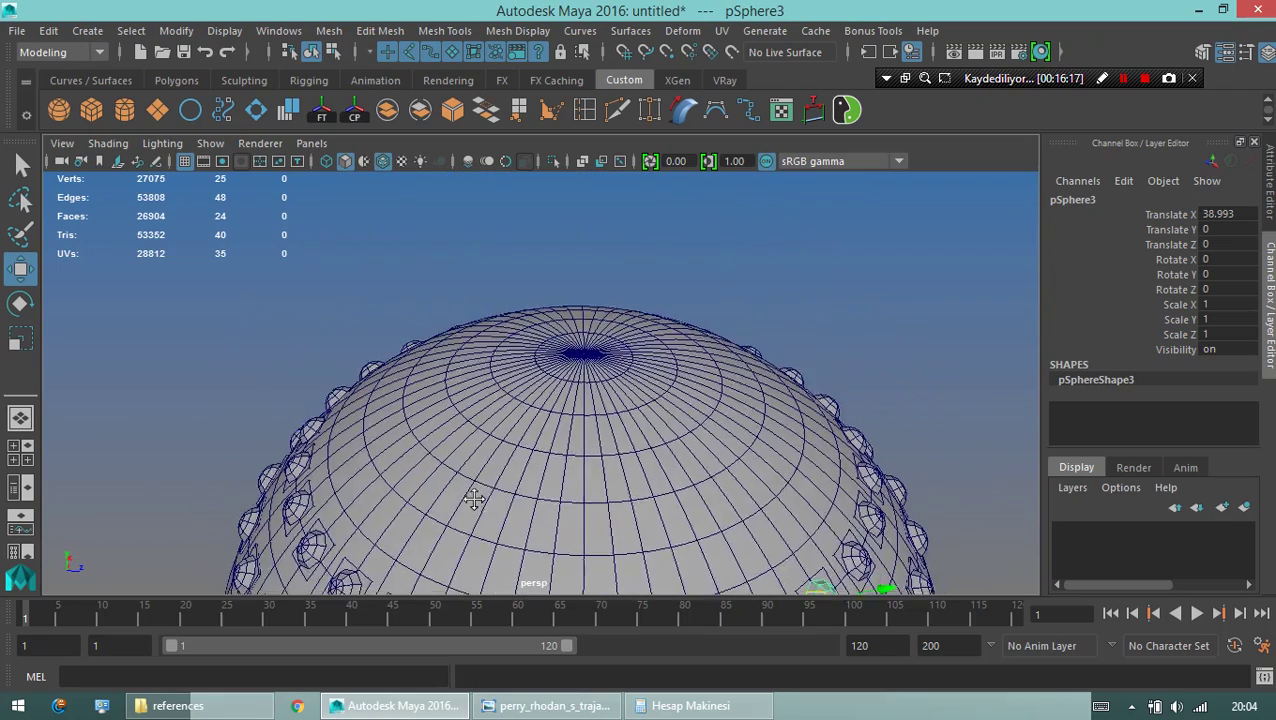
pyautogui.keyDown('alt'); pyautogui.moveTo(476, 504); pyautogui.dragTo(541, 427); pyautogui.keyUp('alt')
pyautogui.scroll(5, 648, 411)
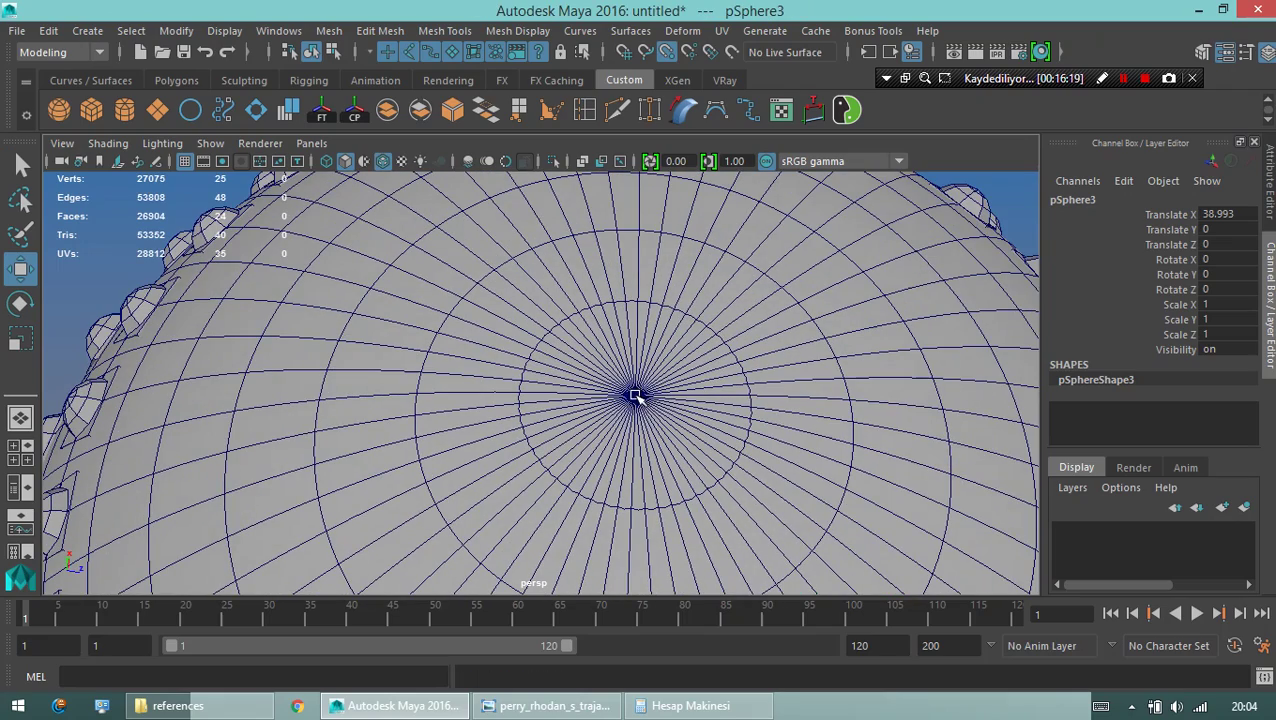
pyautogui.middleClick(635, 396)
pyautogui.press('e')
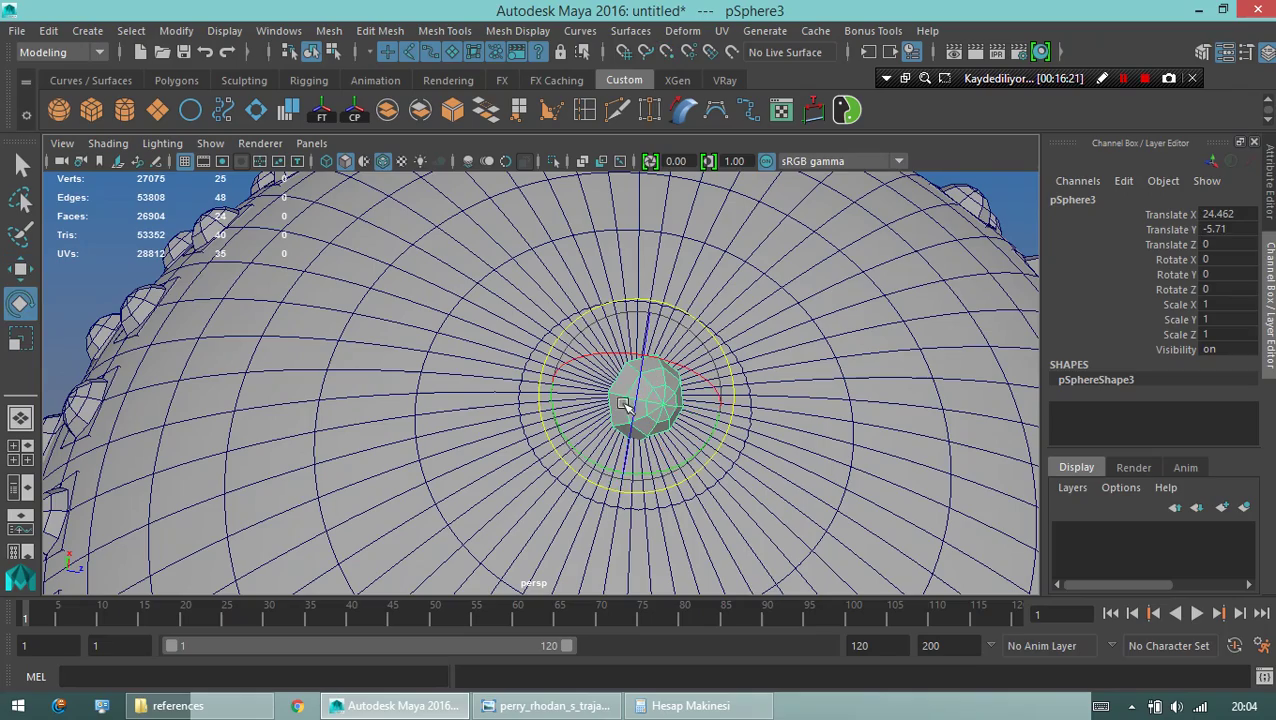
pyautogui.keyDown('alt'); pyautogui.moveTo(623, 403); pyautogui.dragTo(763, 322); pyautogui.keyUp('alt')
pyautogui.scroll(-3, 77, 393)
pyautogui.scroll(-3, 517, 314)
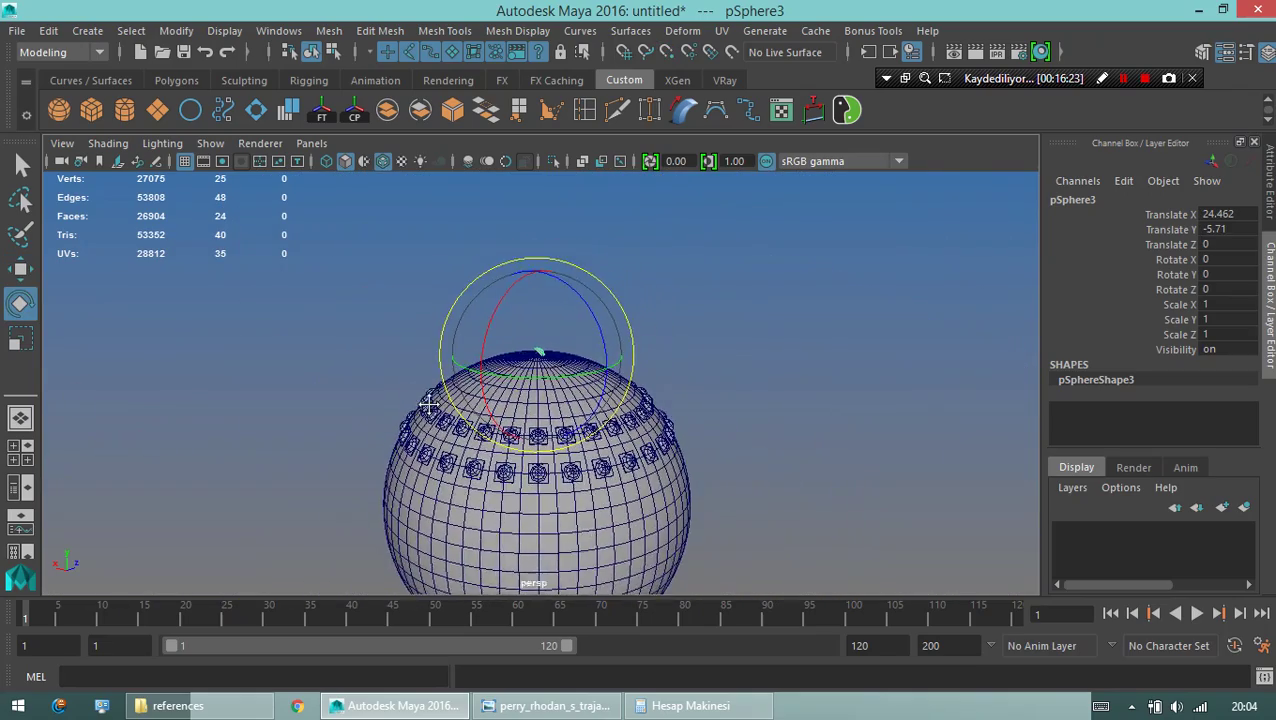
pyautogui.scroll(3, 763, 493)
pyautogui.scroll(3, 763, 493)
pyautogui.moveTo(763, 493)
pyautogui.keyDown('alt'); pyautogui.mouseDown()
pyautogui.moveTo(493, 360)
pyautogui.moveTo(379, 427)
pyautogui.moveTo(641, 464)
pyautogui.moveTo(413, 393)
pyautogui.moveTo(420, 450)
pyautogui.mouseUp(); pyautogui.keyUp('alt')
# Set the Rotate Tool's Axis Orientation to Object and close a stray browser window.
pyautogui.doubleClick(20, 303)
pyautogui.click(333, 220)
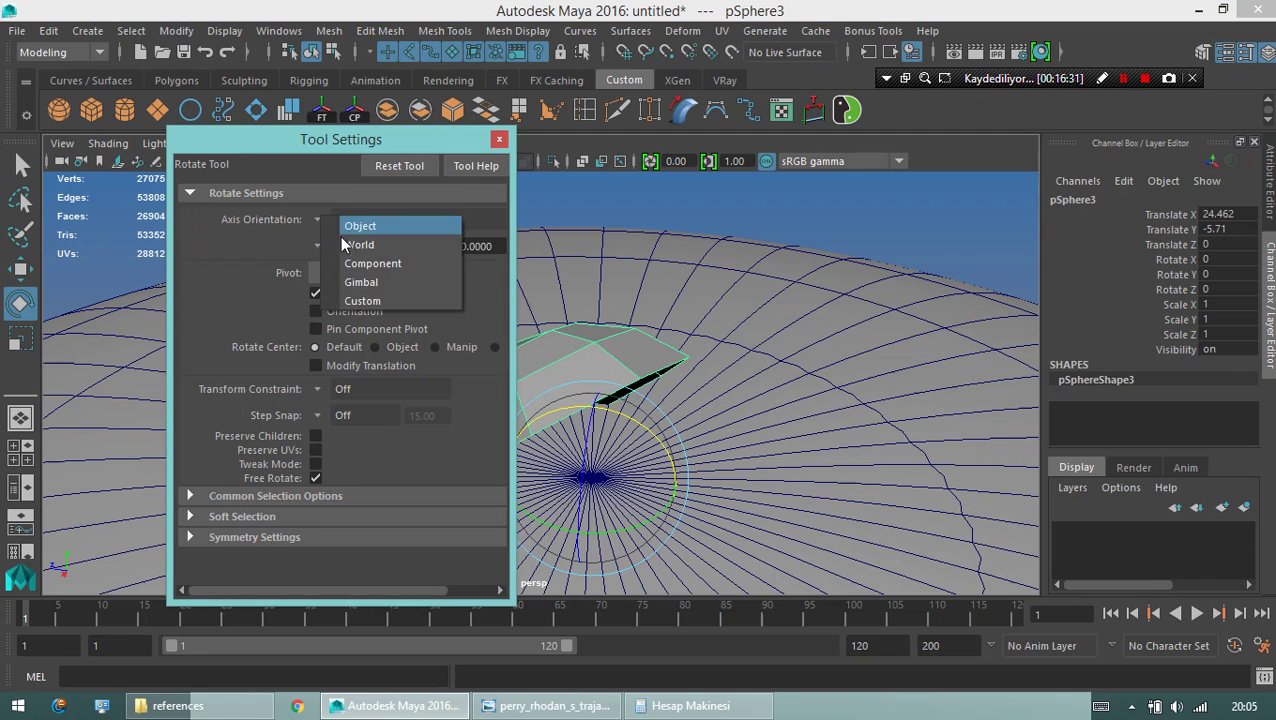
pyautogui.click(356, 222)
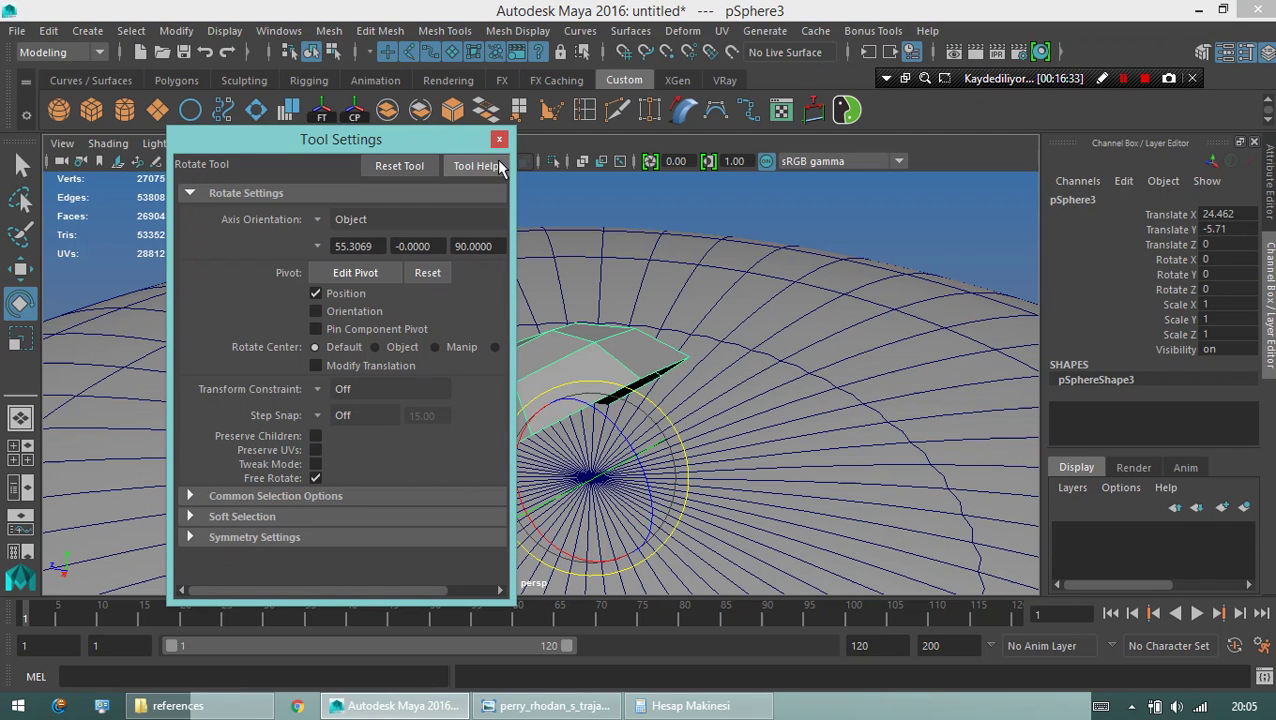
pyautogui.click(499, 143)
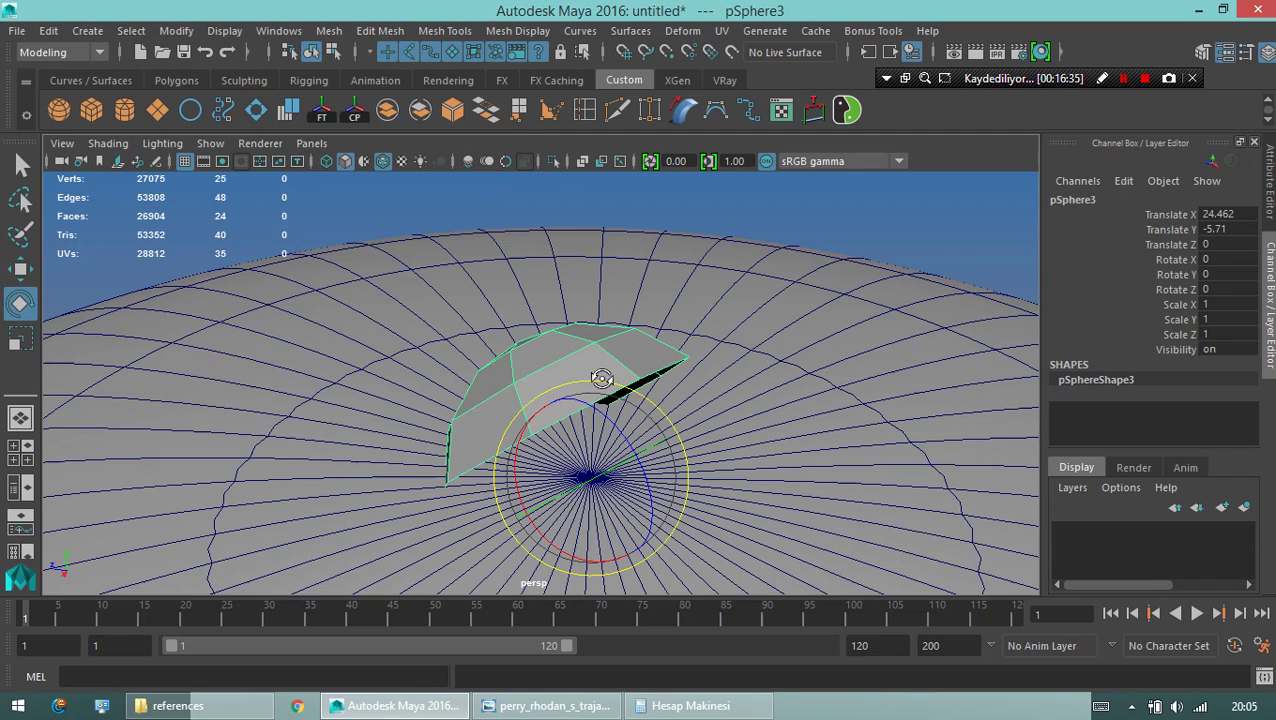
pyautogui.click(1271, 7)
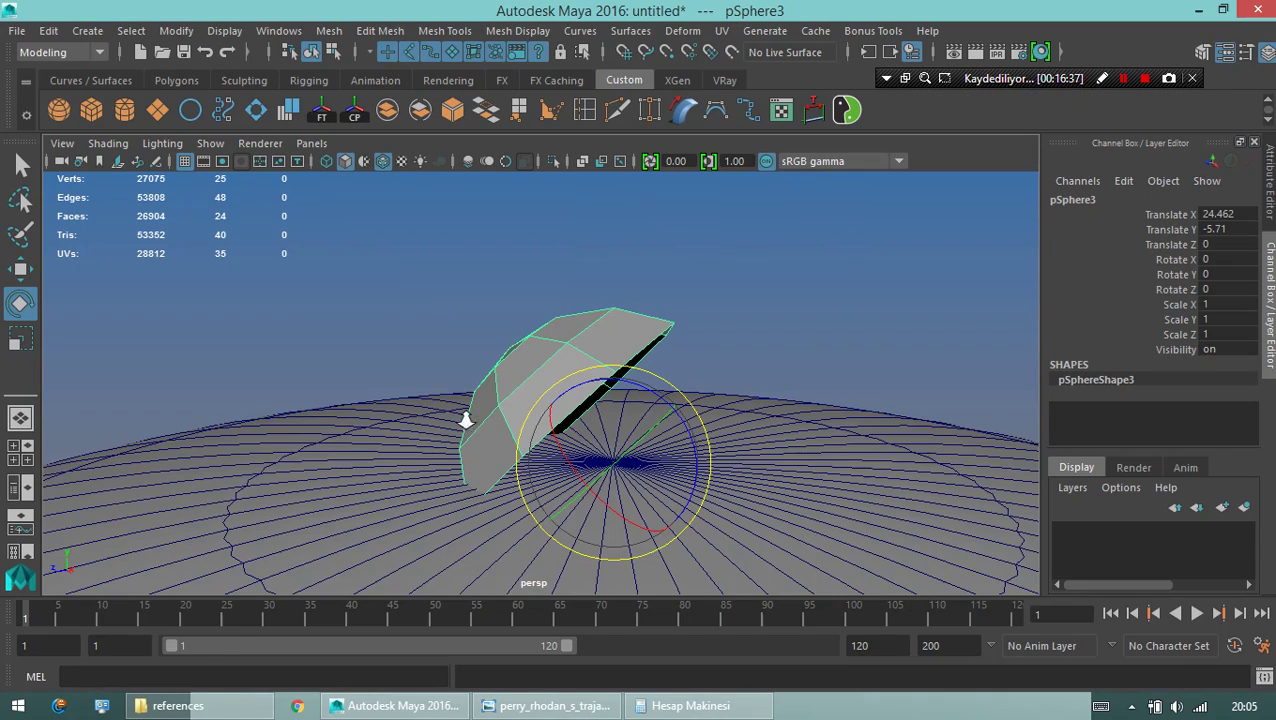
# Tilt the cap upright above the dome, fine-tuning its angle in the front view.
pyautogui.moveTo(703, 444); pyautogui.dragTo(670, 408)
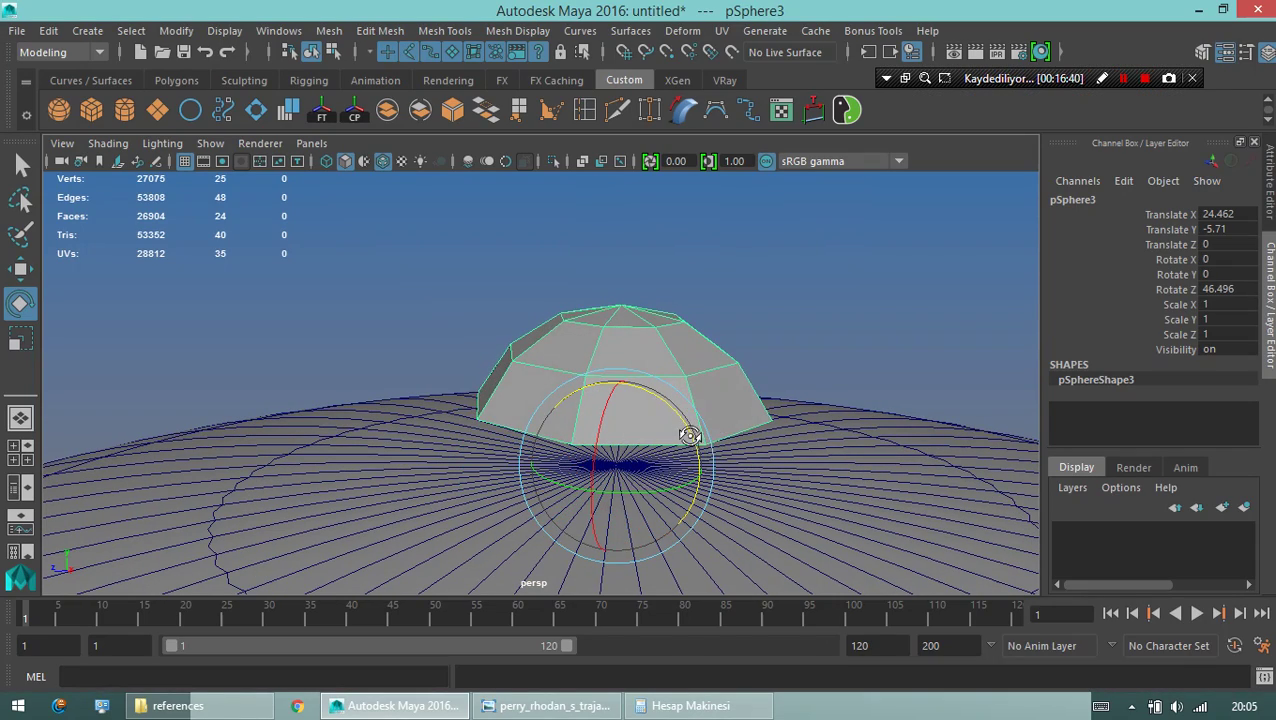
pyautogui.press('w')
pyautogui.press('space')
pyautogui.press('space')
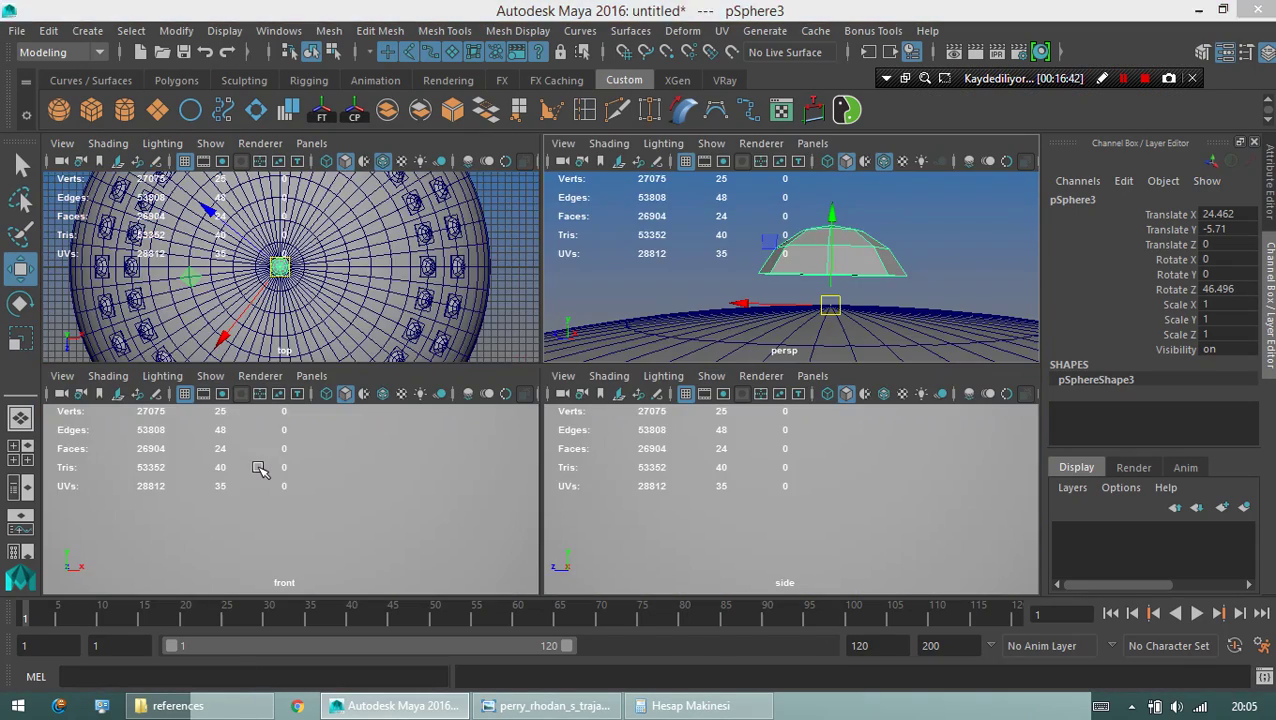
pyautogui.press('space')
pyautogui.press('f')
pyautogui.scroll(5, 923, 447)
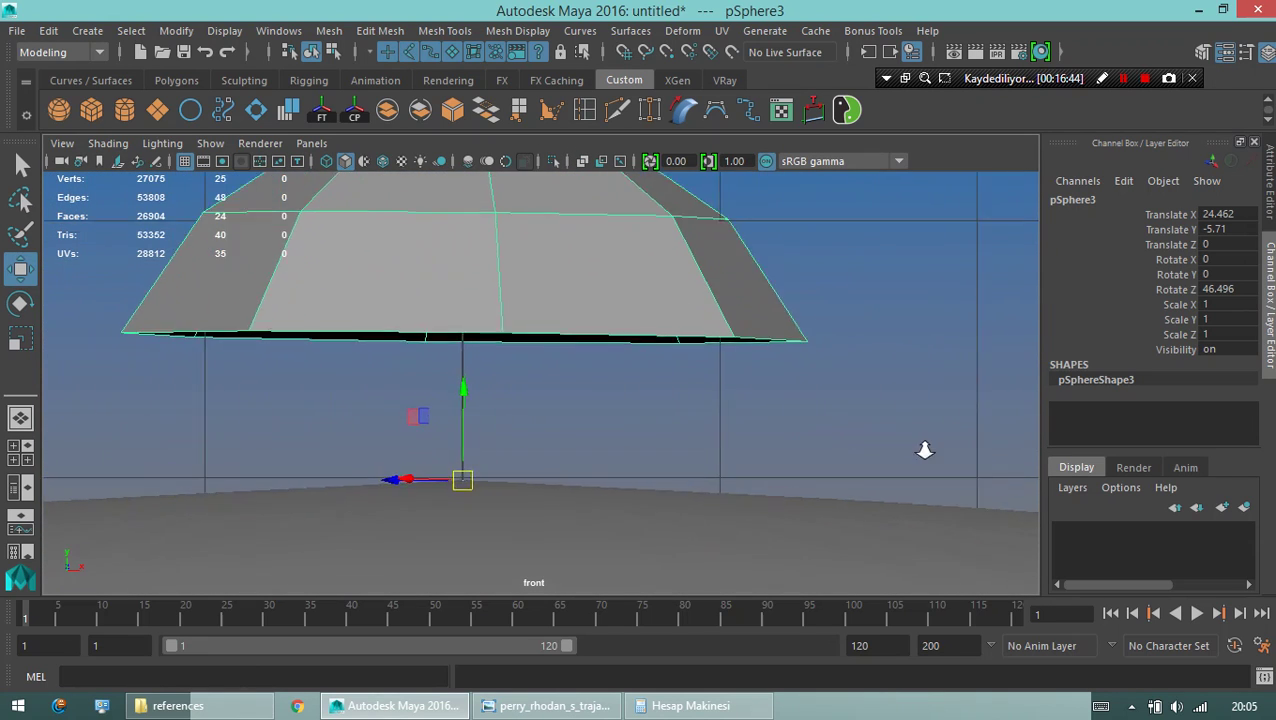
pyautogui.scroll(1, 578, 387)
pyautogui.press('e')
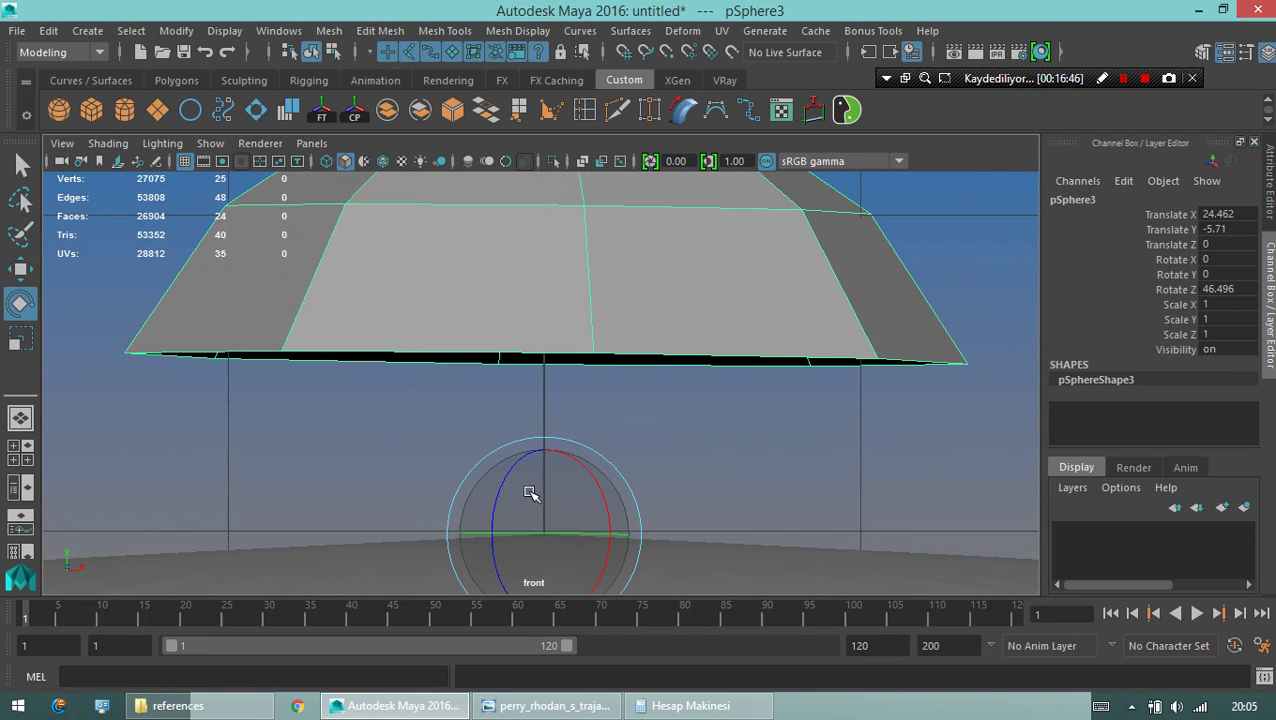
pyautogui.moveTo(531, 494); pyautogui.dragTo(528, 493)
# Move the cap's pivot to its base edge, level it and lower it onto the dome.
pyautogui.press('w')
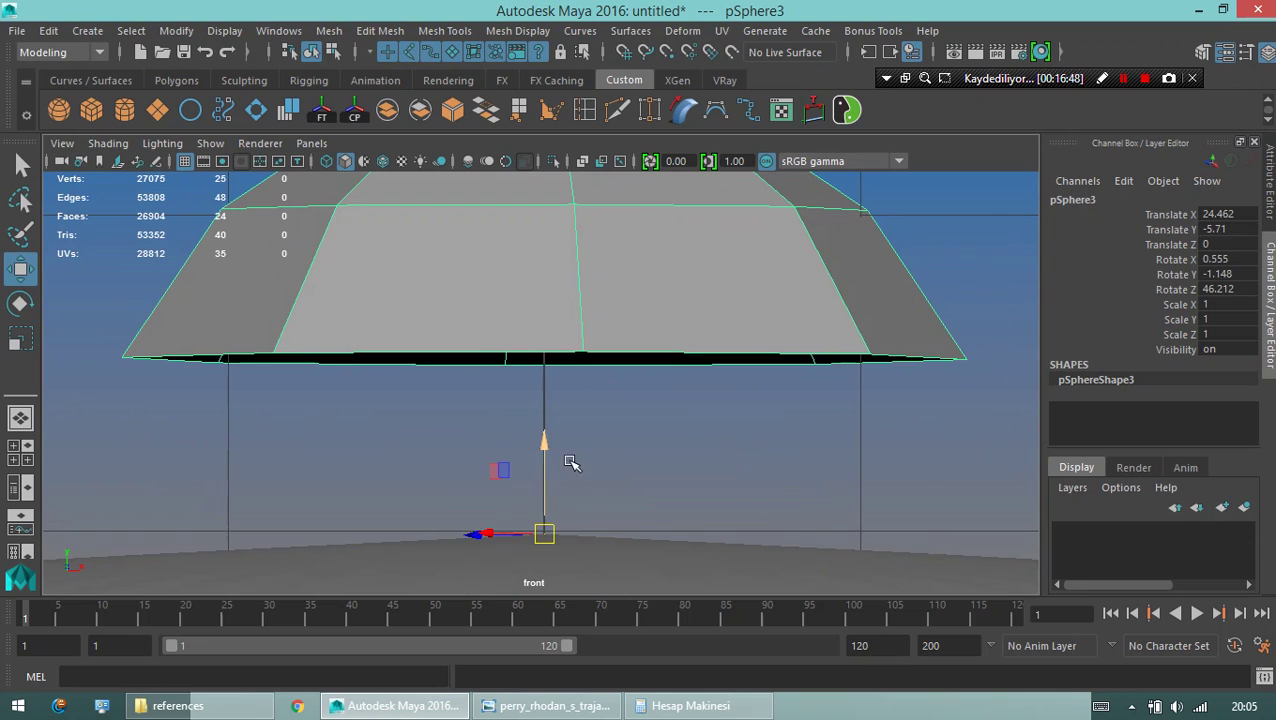
pyautogui.click(505, 363)
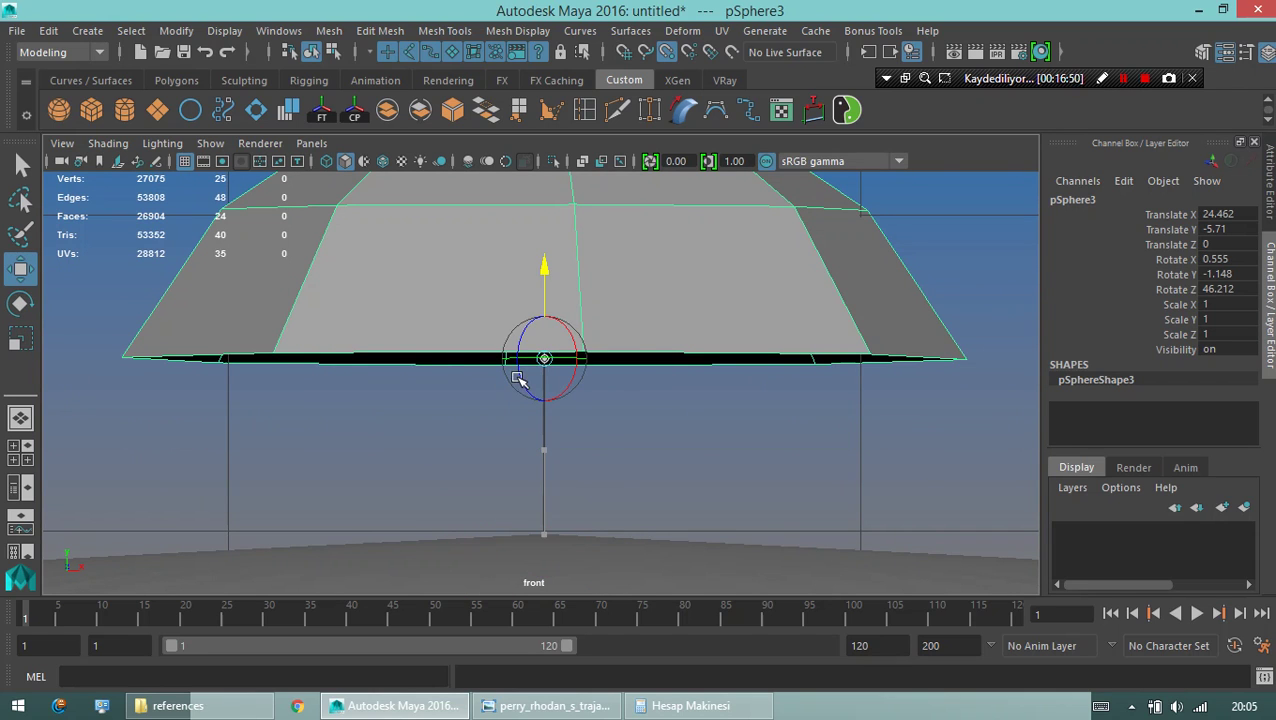
pyautogui.press('e')
pyautogui.moveTo(537, 332); pyautogui.dragTo(520, 295)
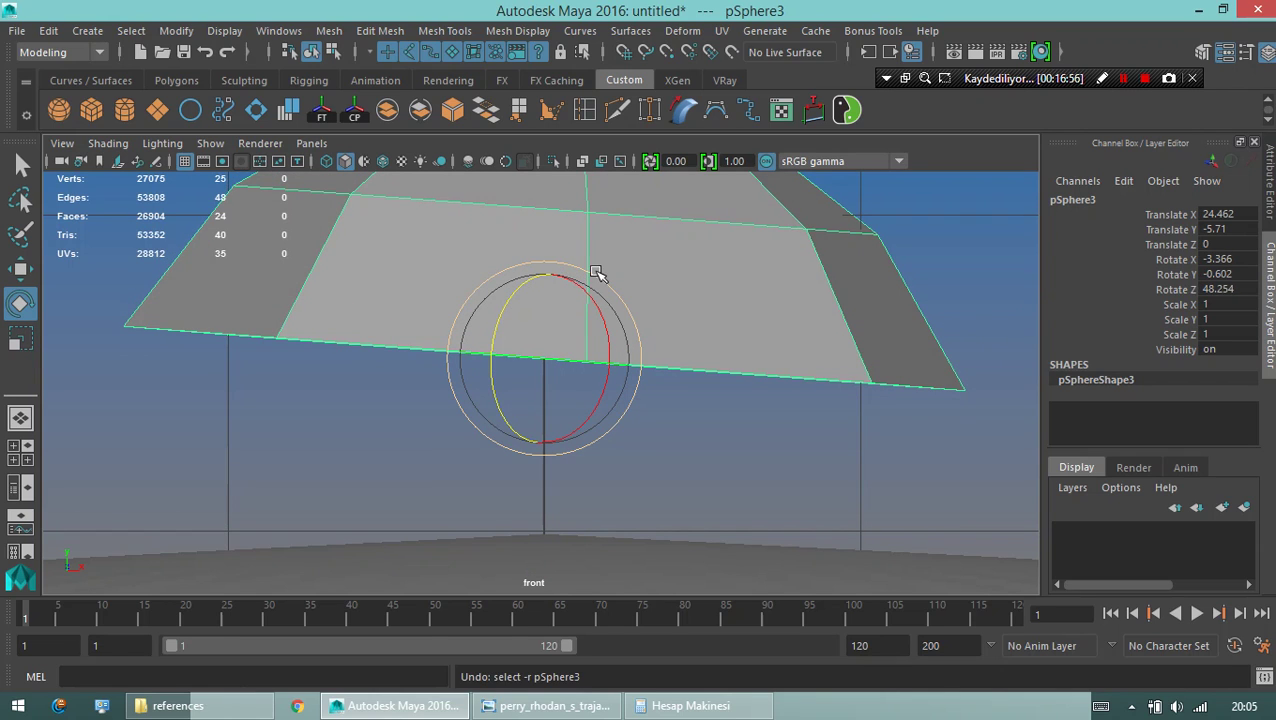
pyautogui.moveTo(598, 276)
pyautogui.mouseDown()
pyautogui.moveTo(565, 276)
pyautogui.moveTo(561, 476)
pyautogui.mouseUp()
pyautogui.press('w')
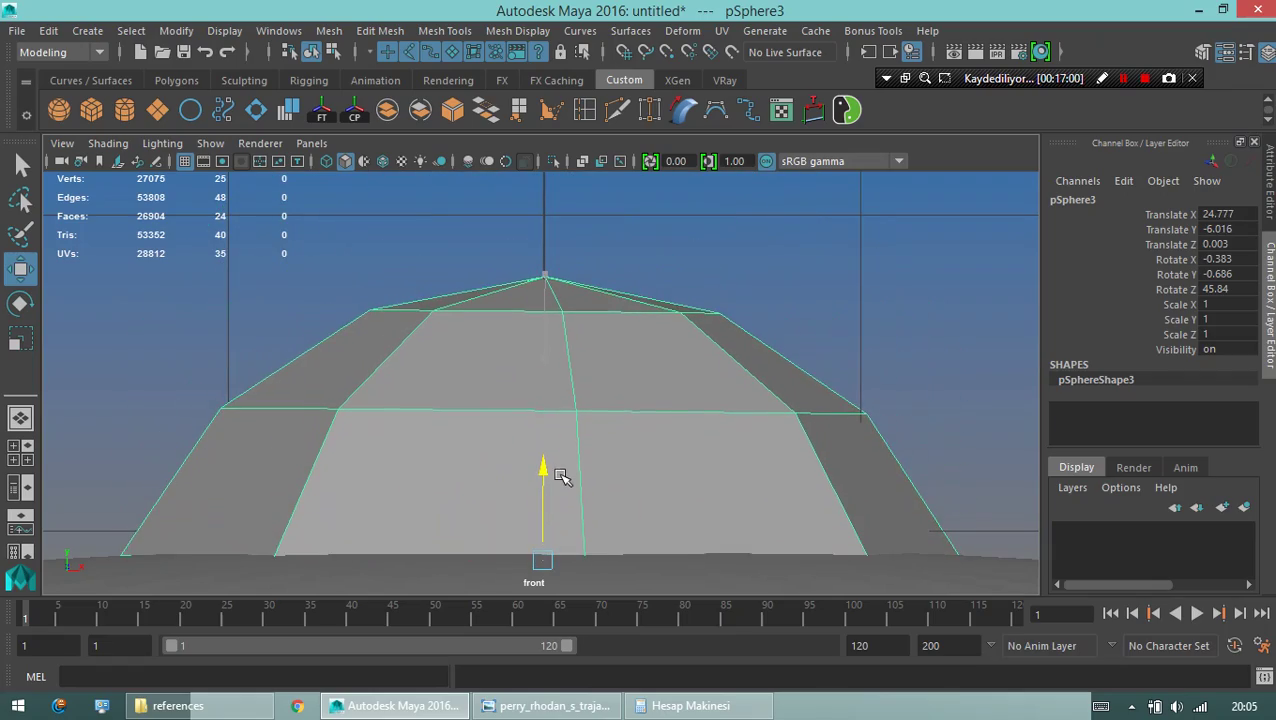
pyautogui.press('space')
pyautogui.press('space')
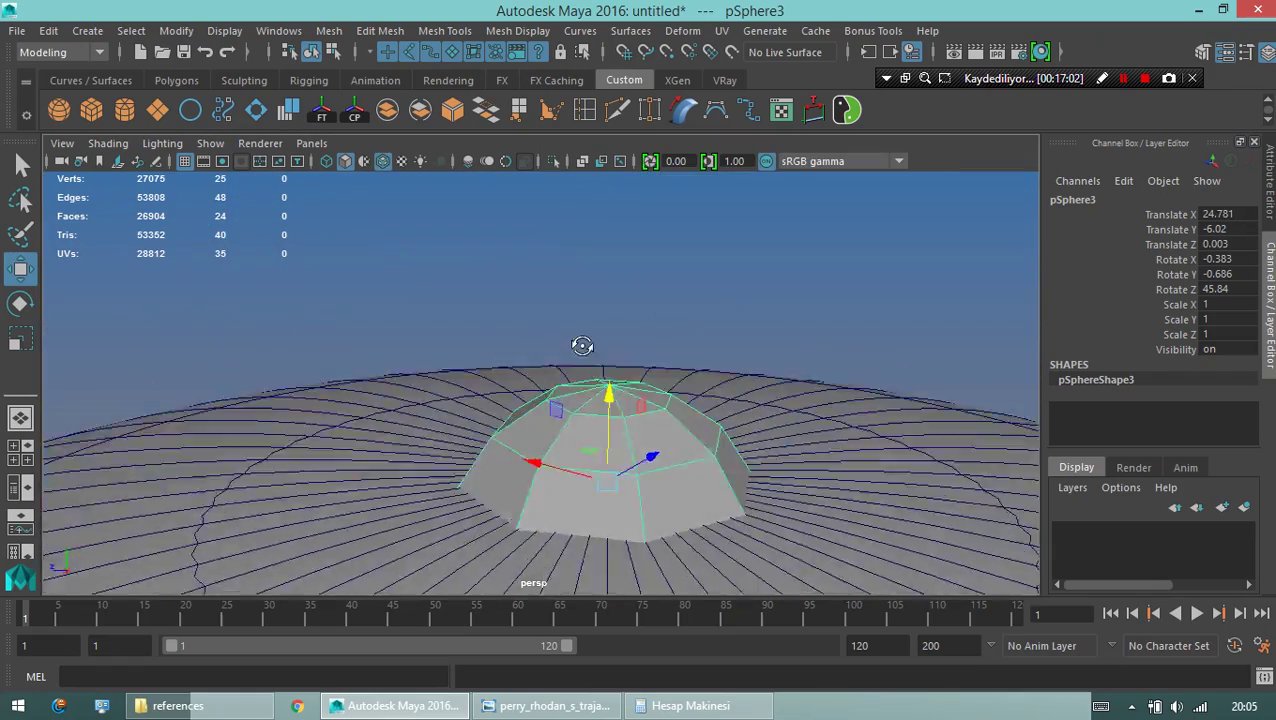
pyautogui.moveTo(581, 347)
pyautogui.keyDown('alt'); pyautogui.mouseDown()
pyautogui.moveTo(387, 381)
pyautogui.moveTo(322, 313)
pyautogui.moveTo(600, 440)
pyautogui.moveTo(984, 513)
pyautogui.moveTo(510, 402)
pyautogui.mouseUp(); pyautogui.keyUp('alt')
# Enlarge the cap to 1.644 scale, checking its fit from low views around the dome.
pyautogui.press('r')
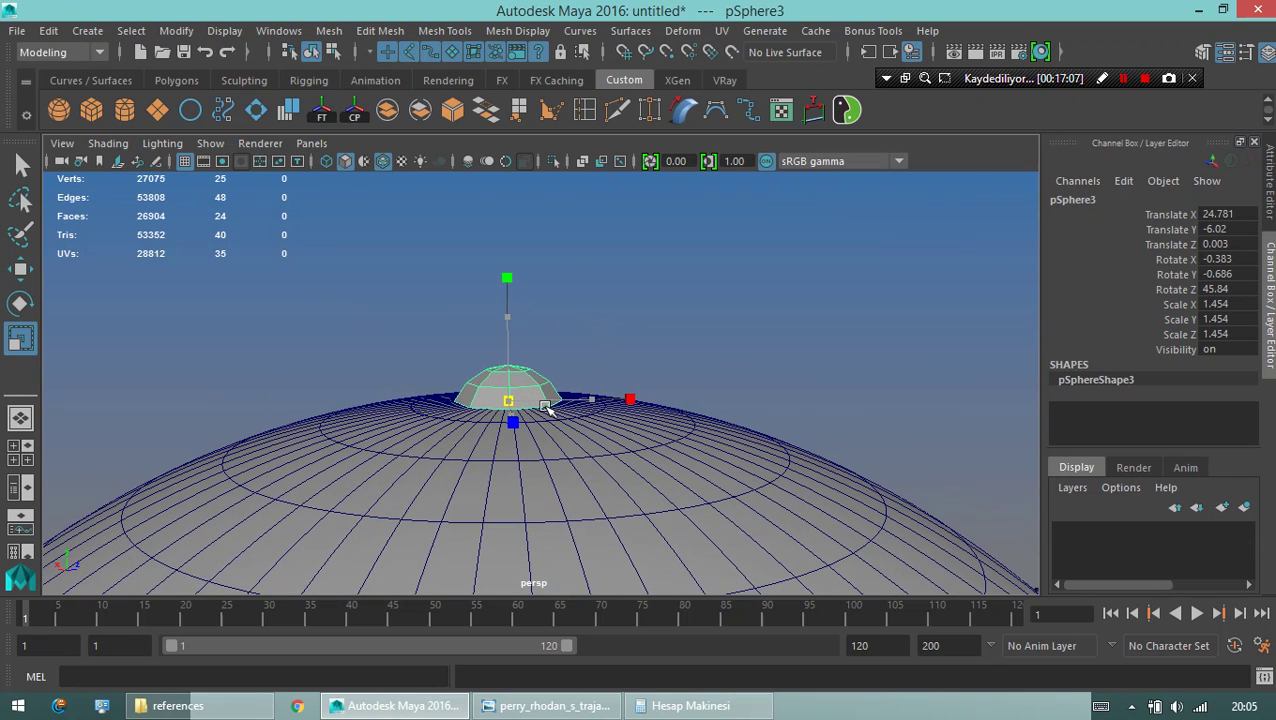
pyautogui.click(740, 277)
pyautogui.moveTo(740, 277)
pyautogui.keyDown('alt'); pyautogui.mouseDown()
pyautogui.moveTo(504, 327)
pyautogui.moveTo(538, 325)
pyautogui.moveTo(520, 320)
pyautogui.mouseUp(); pyautogui.keyUp('alt')
pyautogui.moveTo(447, 240)
pyautogui.keyDown('alt'); pyautogui.mouseDown()
pyautogui.moveTo(458, 297)
pyautogui.moveTo(692, 456)
pyautogui.mouseUp(); pyautogui.keyUp('alt')
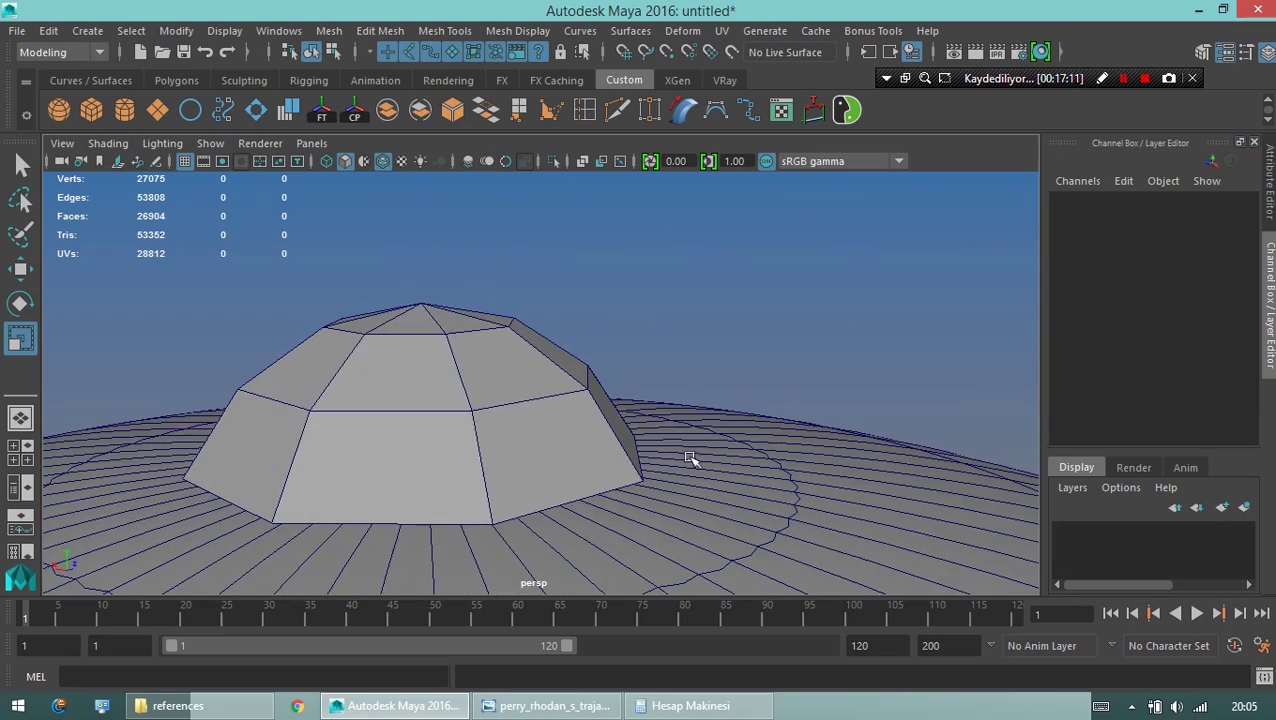
pyautogui.click(379, 370)
pyautogui.keyDown('alt'); pyautogui.moveTo(379, 370); pyautogui.dragTo(437, 284); pyautogui.keyUp('alt')
pyautogui.click(498, 330)
pyautogui.press('w')
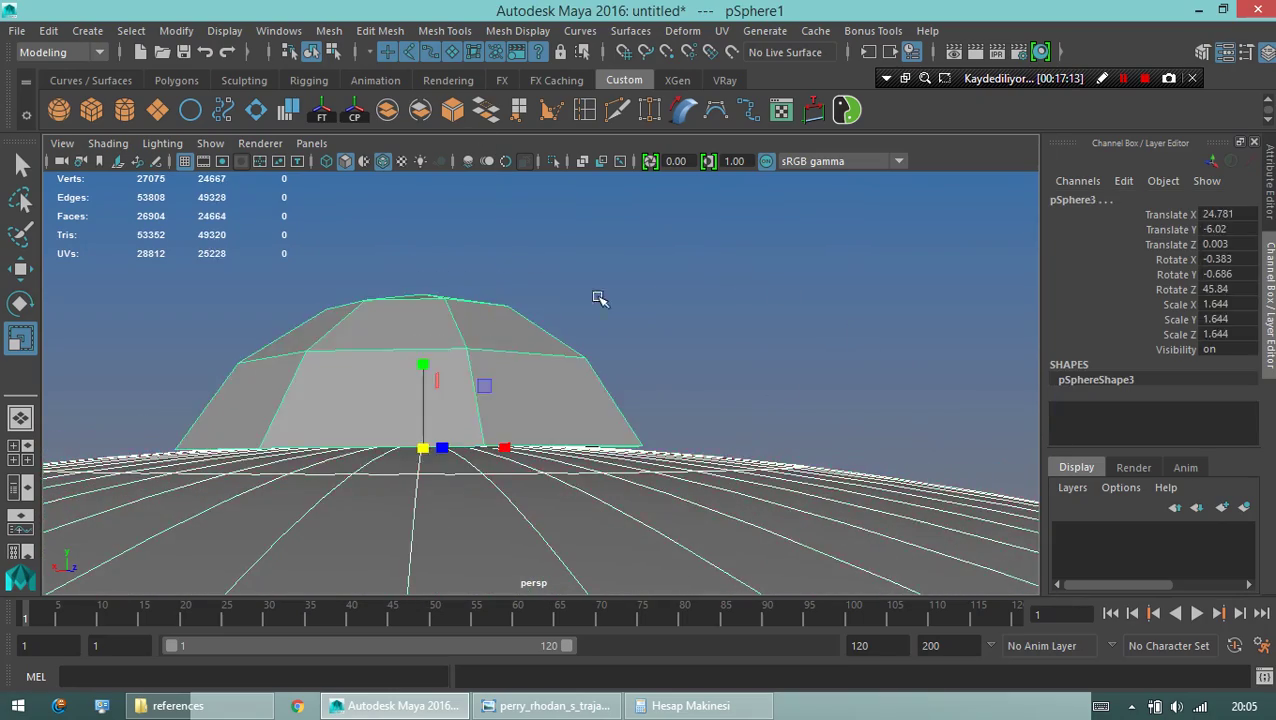
pyautogui.keyDown('alt'); pyautogui.moveTo(598, 296); pyautogui.dragTo(560, 330); pyautogui.keyUp('alt')
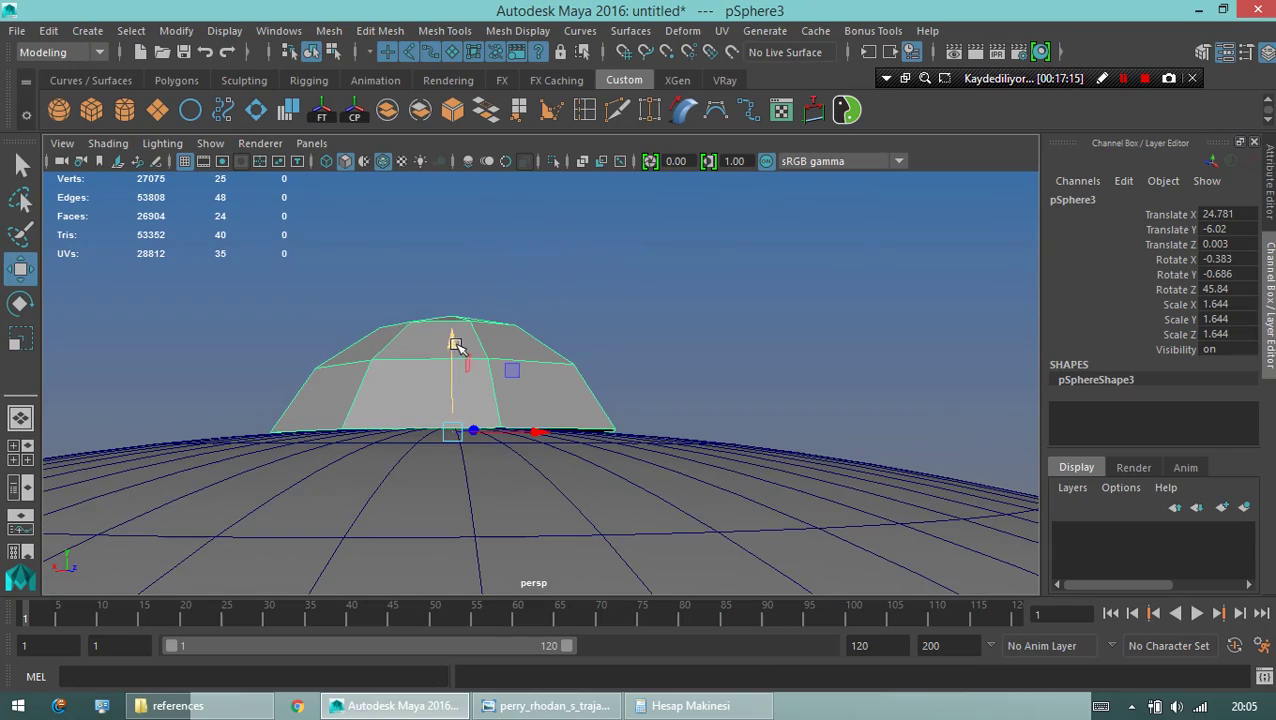
pyautogui.click(521, 413)
pyautogui.keyDown('alt'); pyautogui.moveTo(521, 413); pyautogui.dragTo(578, 395); pyautogui.keyUp('alt')
pyautogui.moveTo(683, 373)
pyautogui.keyDown('alt'); pyautogui.mouseDown()
pyautogui.moveTo(588, 388)
pyautogui.moveTo(404, 282)
pyautogui.moveTo(513, 356)
pyautogui.mouseUp(); pyautogui.keyUp('alt')
pyautogui.click(757, 356)
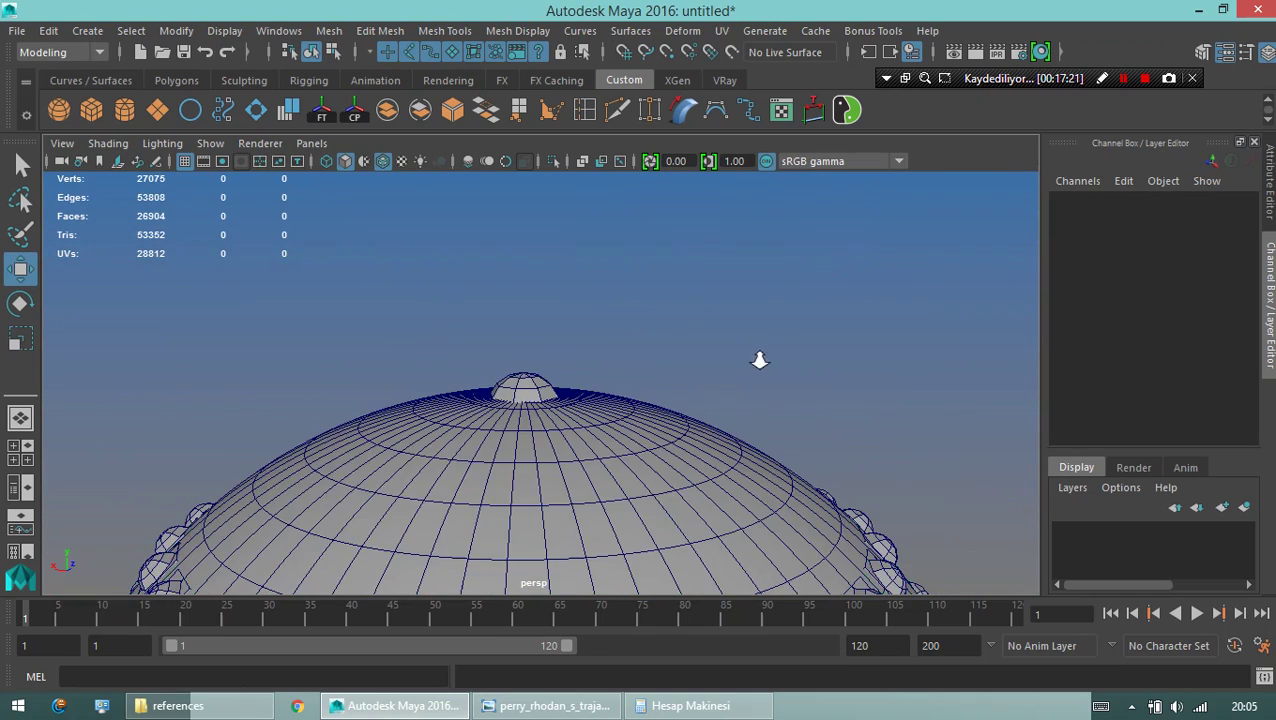
pyautogui.moveTo(757, 356)
pyautogui.keyDown('alt'); pyautogui.mouseDown()
pyautogui.moveTo(440, 308)
pyautogui.moveTo(493, 376)
pyautogui.moveTo(567, 350)
pyautogui.moveTo(421, 370)
pyautogui.mouseUp(); pyautogui.keyUp('alt')
# Smooth-shade the model, select the big sphere pSphere1 and frame it in the front view.
pyautogui.press('5')
pyautogui.keyDown('alt'); pyautogui.moveTo(421, 370); pyautogui.dragTo(407, 268, button='right'); pyautogui.keyUp('alt')
pyautogui.moveTo(407, 268)
pyautogui.keyDown('alt'); pyautogui.mouseDown()
pyautogui.moveTo(450, 447)
pyautogui.moveTo(336, 444)
pyautogui.moveTo(359, 447)
pyautogui.mouseUp(); pyautogui.keyUp('alt')
pyautogui.click(380, 454)
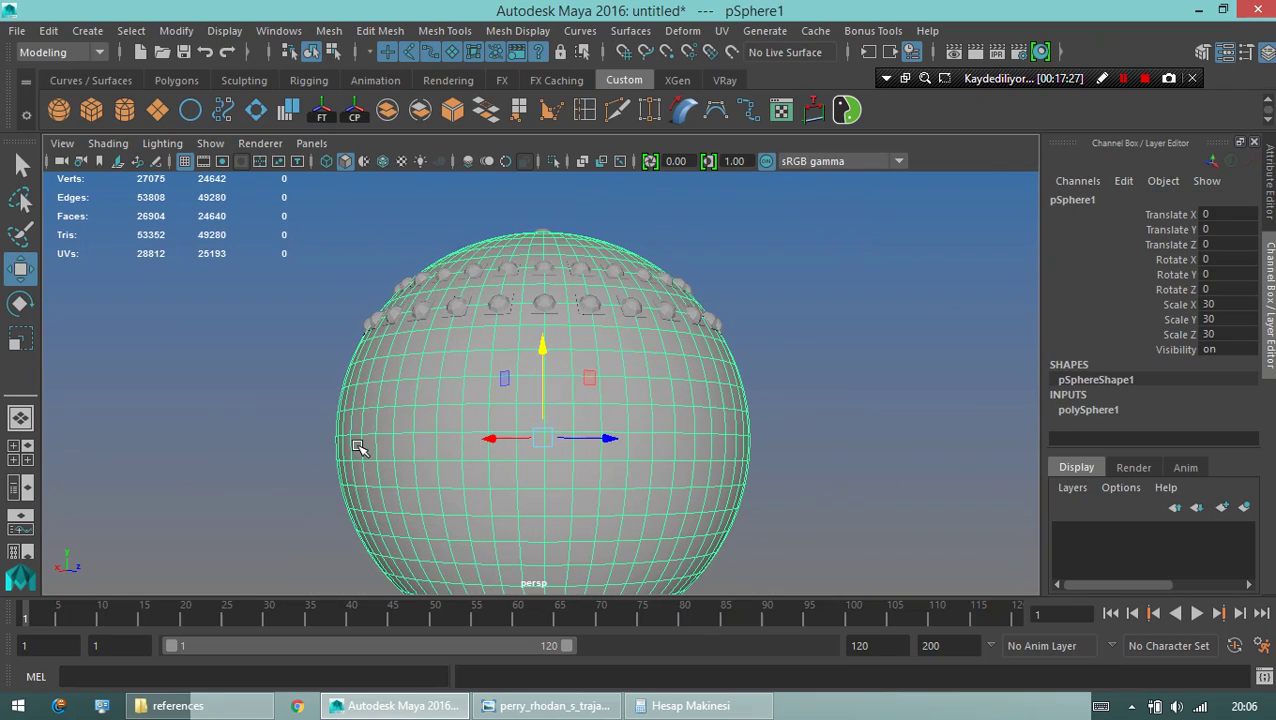
pyautogui.press('space')
pyautogui.press('space')
pyautogui.keyDown('alt'); pyautogui.moveTo(618, 498); pyautogui.dragTo(285, 421, button='right'); pyautogui.keyUp('alt')
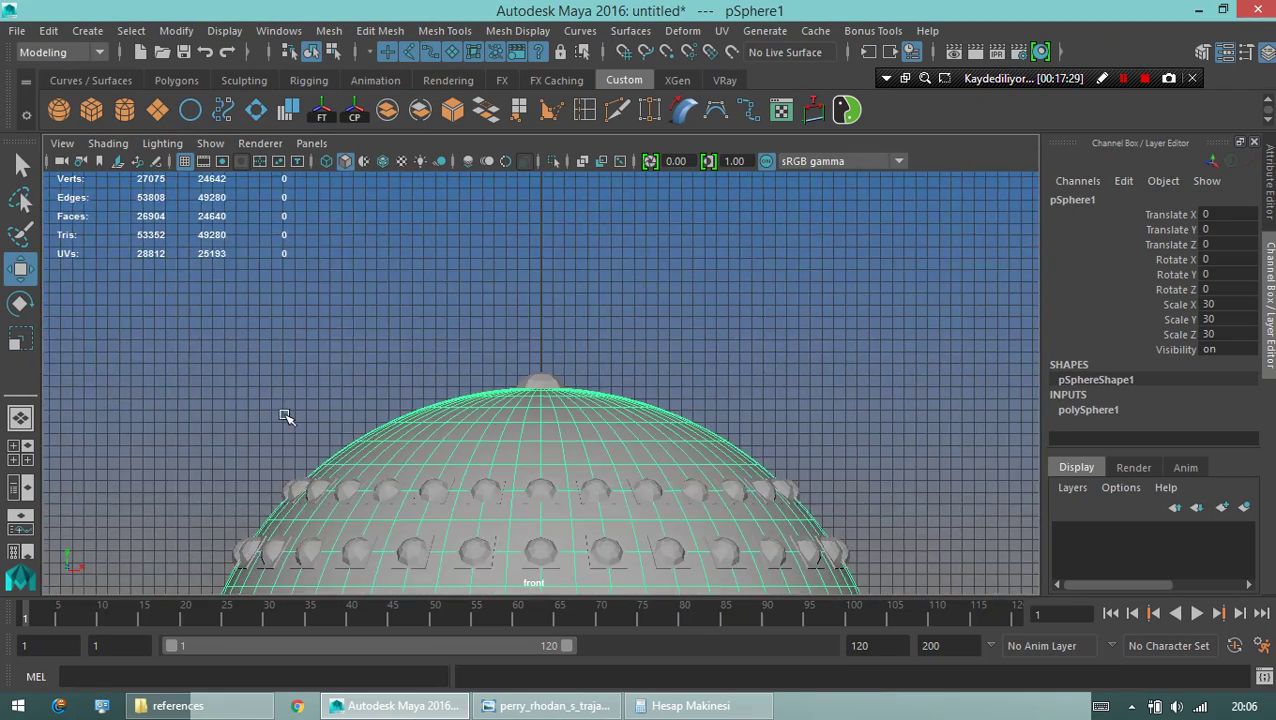
pyautogui.keyDown('alt'); pyautogui.moveTo(285, 421); pyautogui.dragTo(472, 205, button='middle'); pyautogui.keyUp('alt')
pyautogui.keyDown('alt'); pyautogui.moveTo(472, 205); pyautogui.dragTo(305, 421, button='right'); pyautogui.keyUp('alt')
# Marquee-select the sphere's lower-half faces and delete them, leaving a half-sphere dome.
pyautogui.click(308, 476)
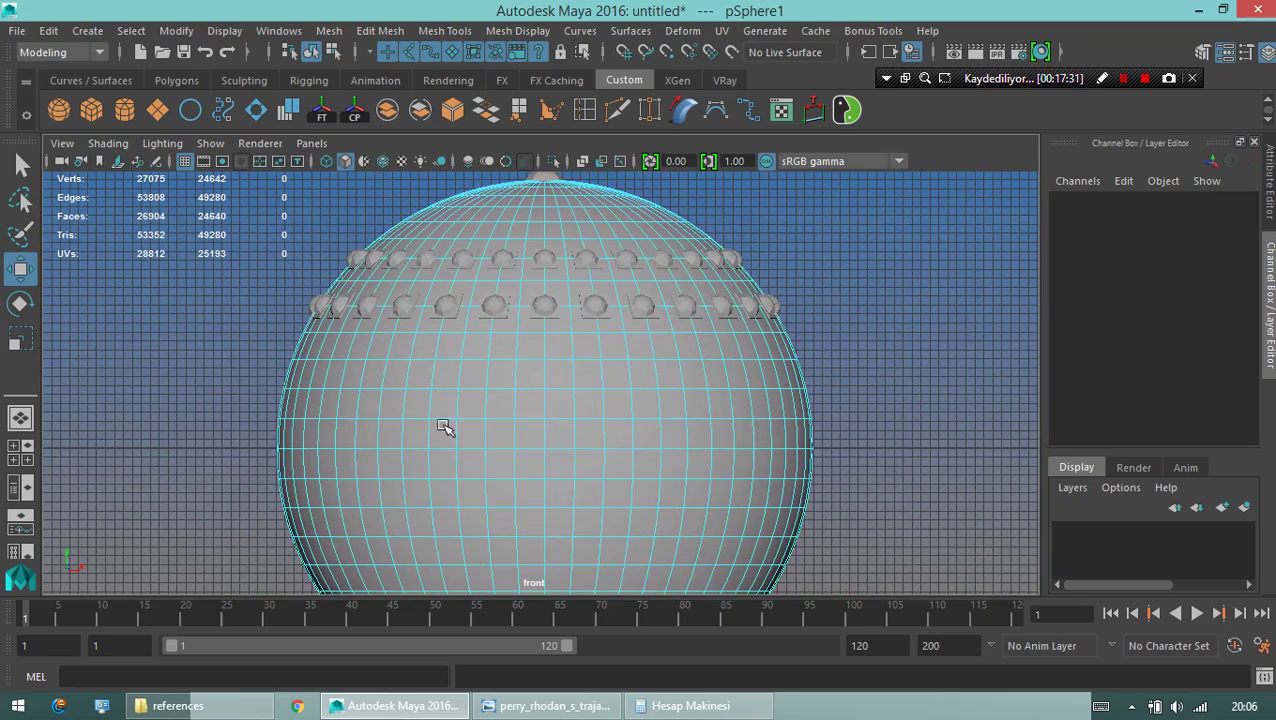
pyautogui.keyDown('alt'); pyautogui.moveTo(444, 430); pyautogui.dragTo(393, 336, button='right'); pyautogui.keyUp('alt')
pyautogui.keyDown('alt'); pyautogui.moveTo(393, 336); pyautogui.dragTo(321, 363, button='middle'); pyautogui.keyUp('alt')
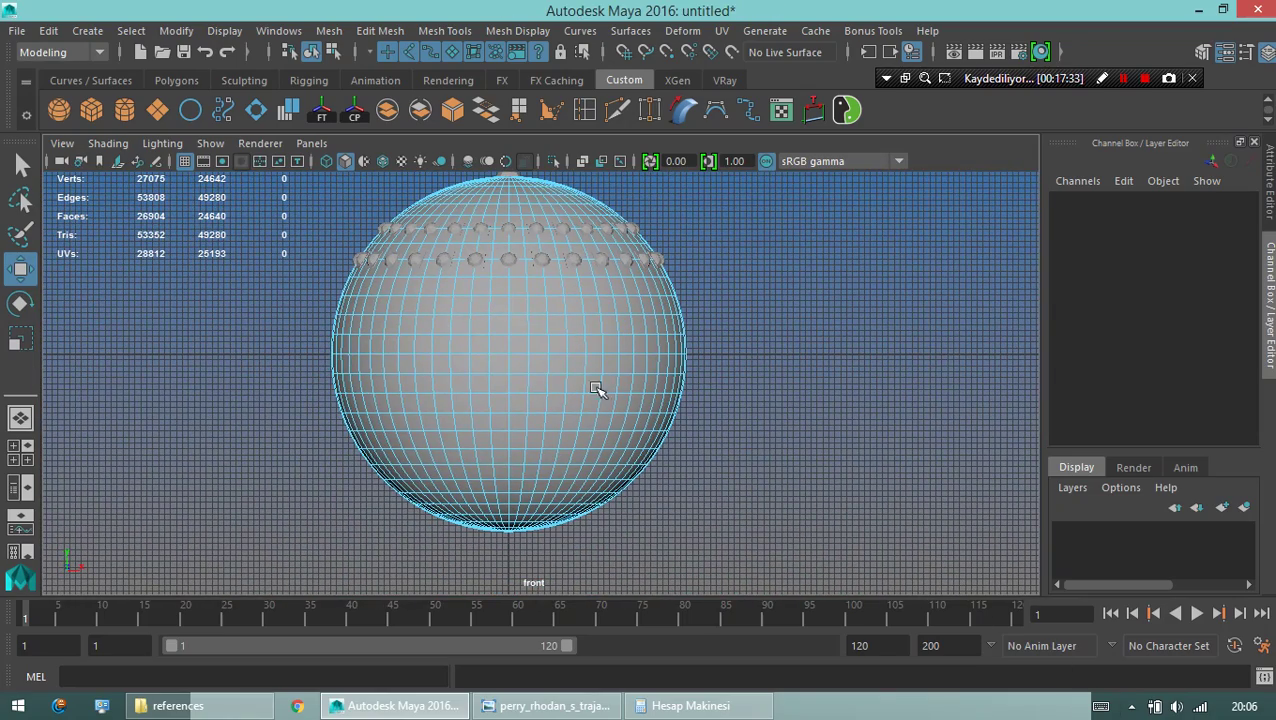
pyautogui.moveTo(321, 362); pyautogui.dragTo(1035, 590)
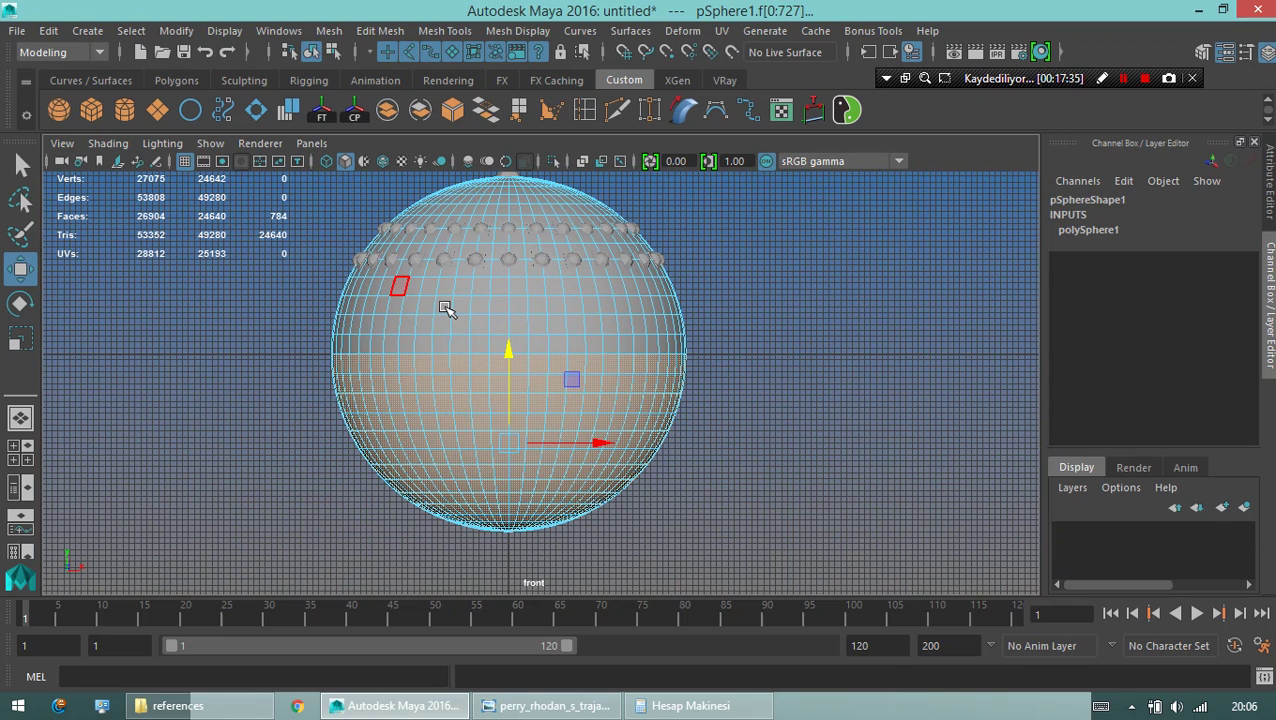
pyautogui.press('Delete')
pyautogui.click(695, 250)
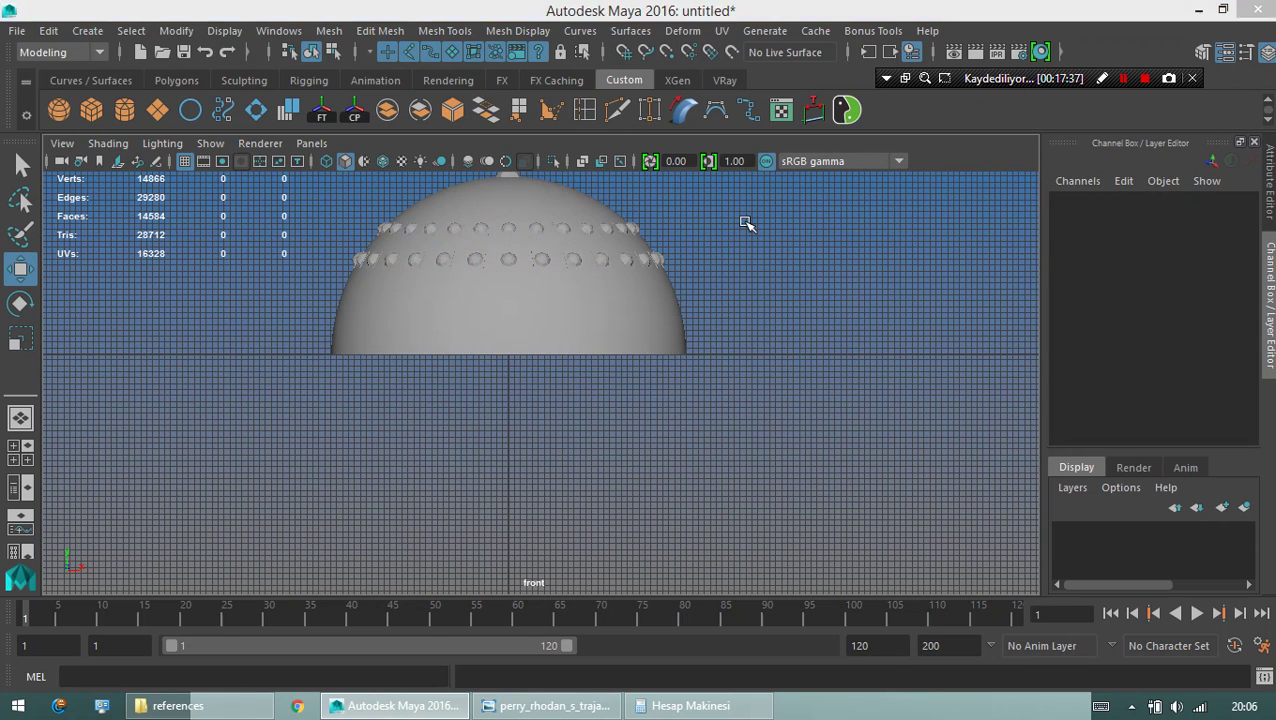
pyautogui.press('space')
pyautogui.press('space')
# Close the Calculator and orbit around the finished half-sphere hull.
pyautogui.moveTo(587, 296)
pyautogui.keyDown('alt'); pyautogui.mouseDown()
pyautogui.moveTo(496, 270)
pyautogui.moveTo(358, 275)
pyautogui.moveTo(346, 253)
pyautogui.mouseUp(); pyautogui.keyUp('alt')
pyautogui.hotkey('alt', 'Tab')
pyautogui.click(727, 298)
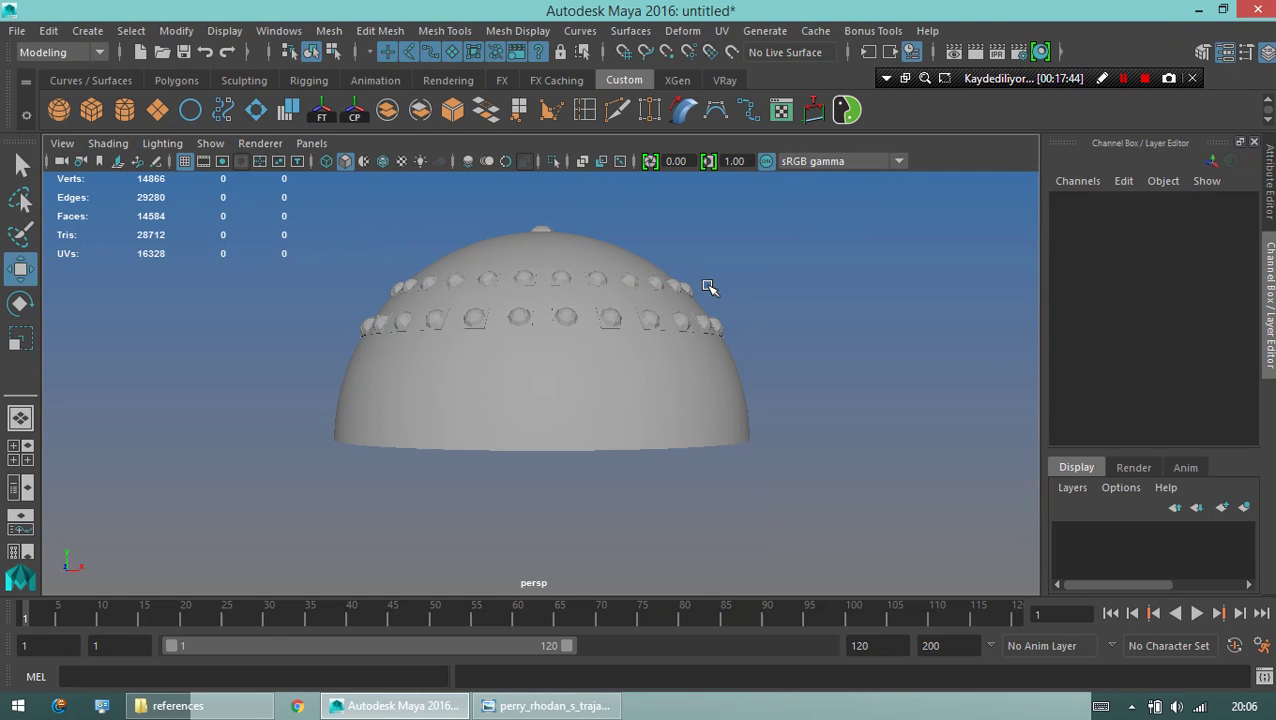
pyautogui.moveTo(597, 372)
pyautogui.keyDown('alt'); pyautogui.mouseDown()
pyautogui.moveTo(479, 336)
pyautogui.moveTo(507, 362)
pyautogui.mouseUp(); pyautogui.keyUp('alt')
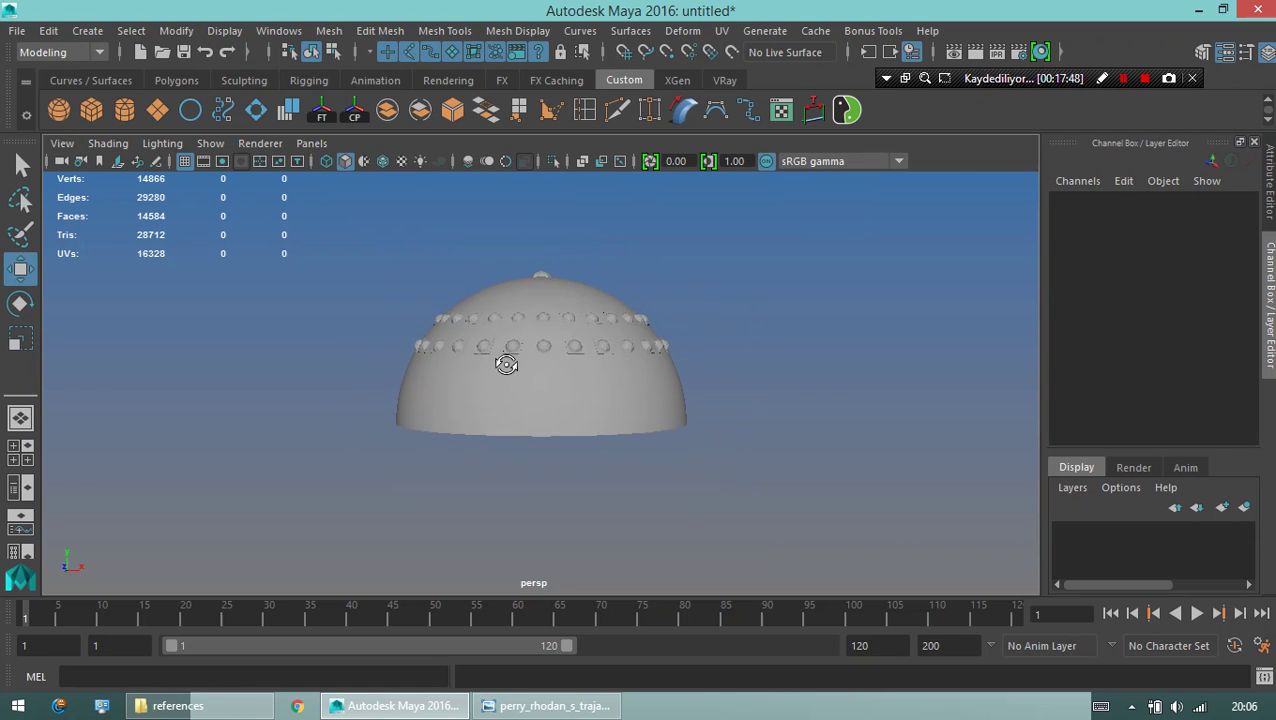
# Show the spaceship reference photo in Photo Viewer, zoomed in on the dome's stud rows.
pyautogui.hotkey('alt', 'Tab')
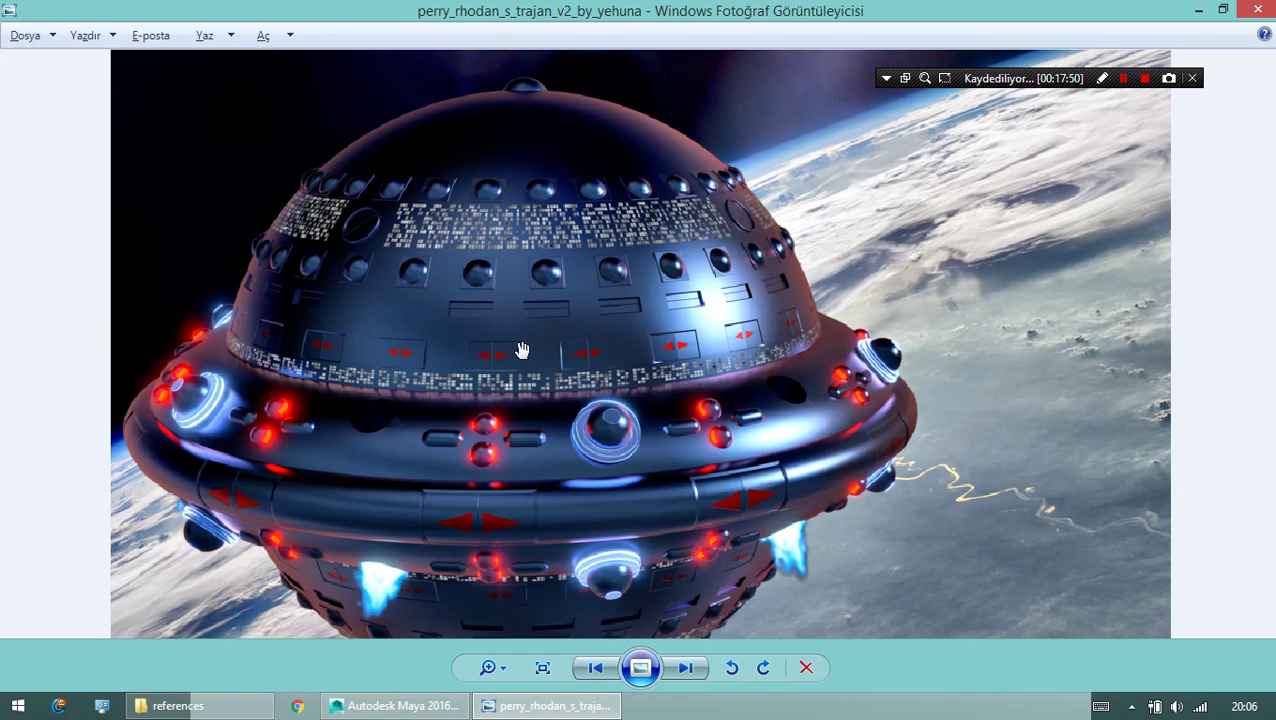
pyautogui.scroll(2, 484, 316)
pyautogui.scroll(2, 484, 316)
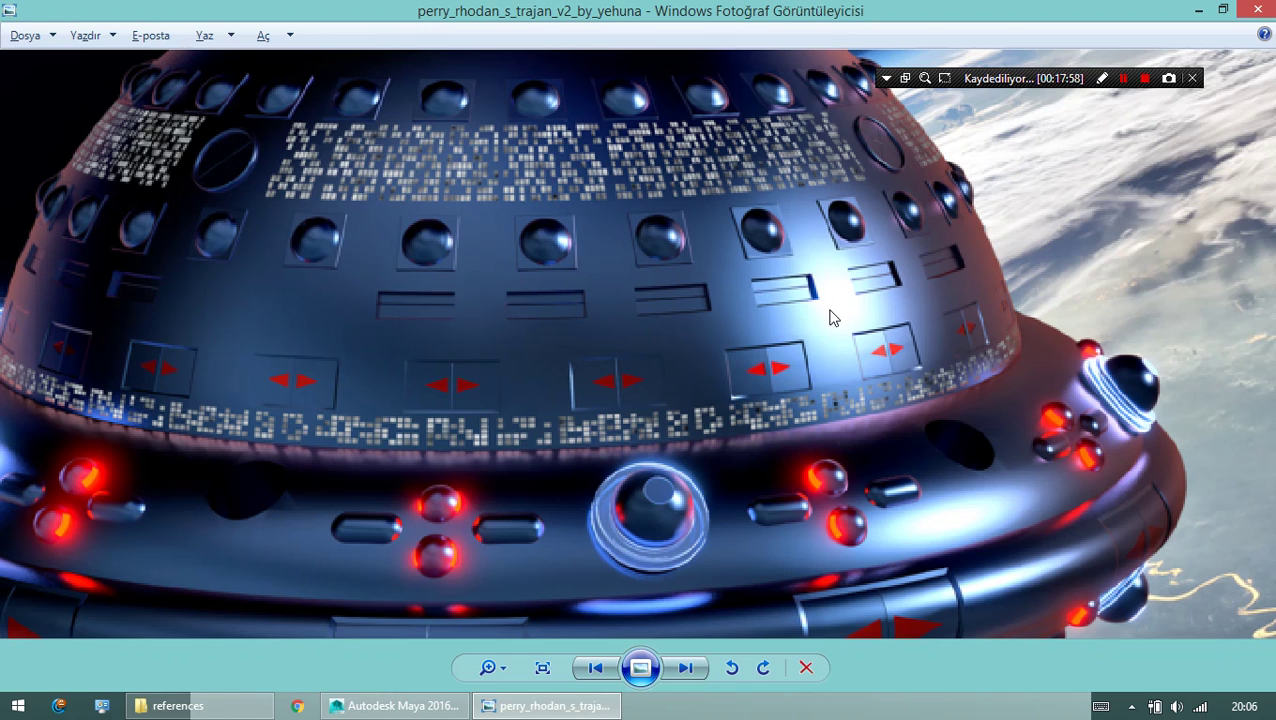
# Compare the dome with the spaceship reference, then select the dome and frame its bump rows.
pyautogui.scroll(3, 649, 436)
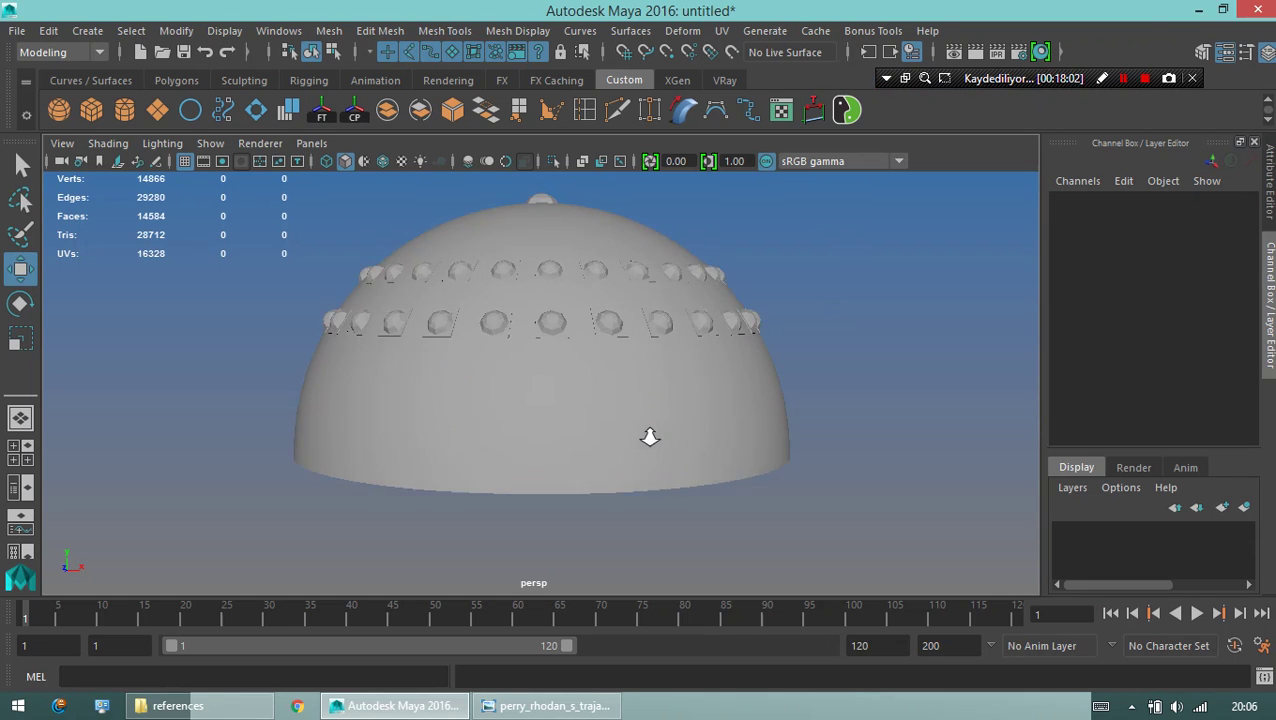
pyautogui.hotkey('alt', 'Tab')
pyautogui.hotkey('alt', 'Tab')
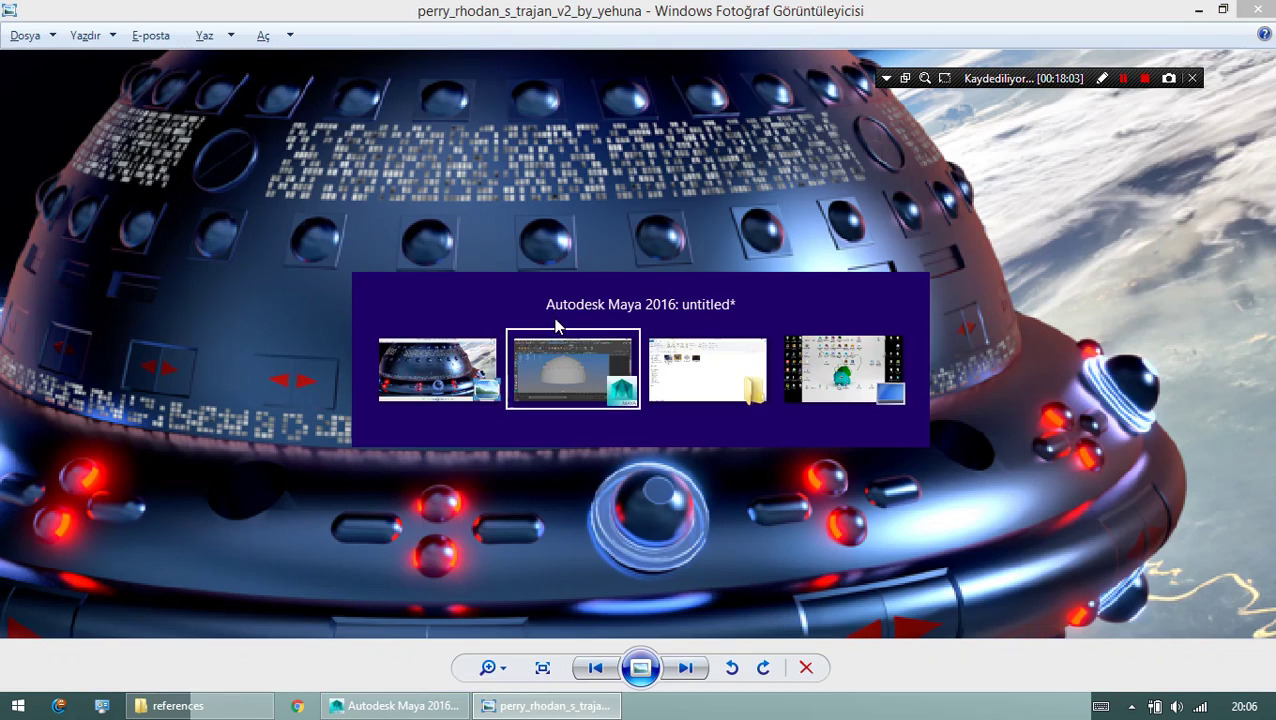
pyautogui.moveTo(561, 336)
pyautogui.keyDown('alt'); pyautogui.mouseDown()
pyautogui.moveTo(515, 347)
pyautogui.moveTo(725, 401)
pyautogui.moveTo(797, 393)
pyautogui.moveTo(487, 347)
pyautogui.mouseUp(); pyautogui.keyUp('alt')
pyautogui.scroll(5, 725, 401)
pyautogui.scroll(-5, 797, 393)
pyautogui.hotkey('alt', 'Tab')
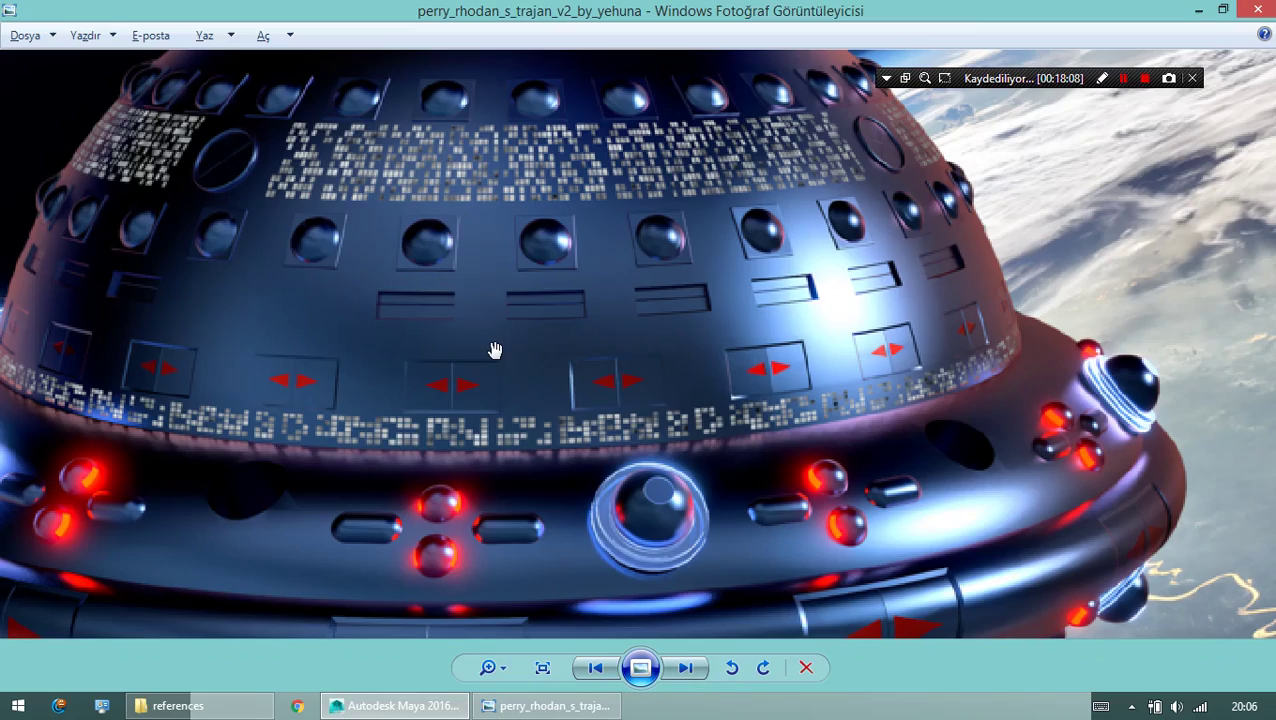
pyautogui.hotkey('alt', 'Tab')
pyautogui.scroll(3, 456, 400)
pyautogui.click(458, 420)
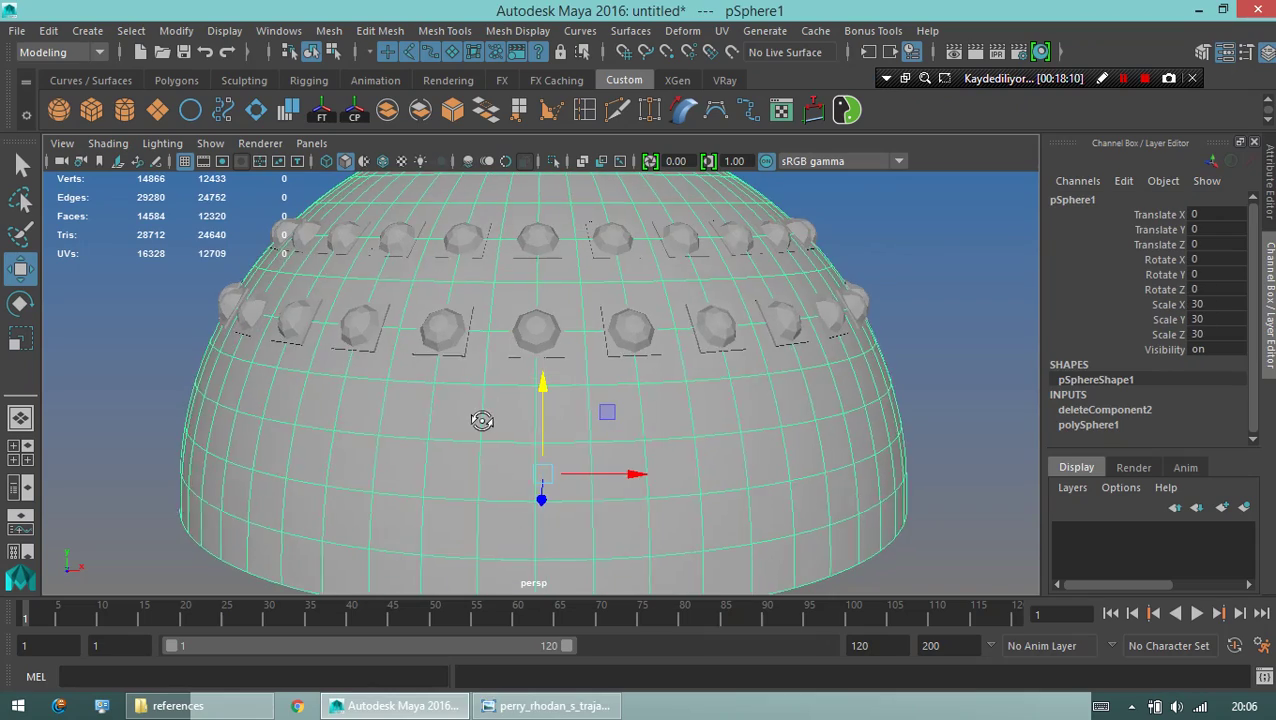
pyautogui.scroll(3, 548, 437)
pyautogui.keyDown('alt'); pyautogui.moveTo(548, 437); pyautogui.dragTo(490, 433); pyautogui.keyUp('alt')
pyautogui.moveTo(490, 433)
pyautogui.keyDown('alt'); pyautogui.mouseDown(button='right')
pyautogui.moveTo(473, 427)
pyautogui.moveTo(649, 441)
pyautogui.moveTo(558, 441)
pyautogui.mouseUp(button='right'); pyautogui.keyUp('alt')
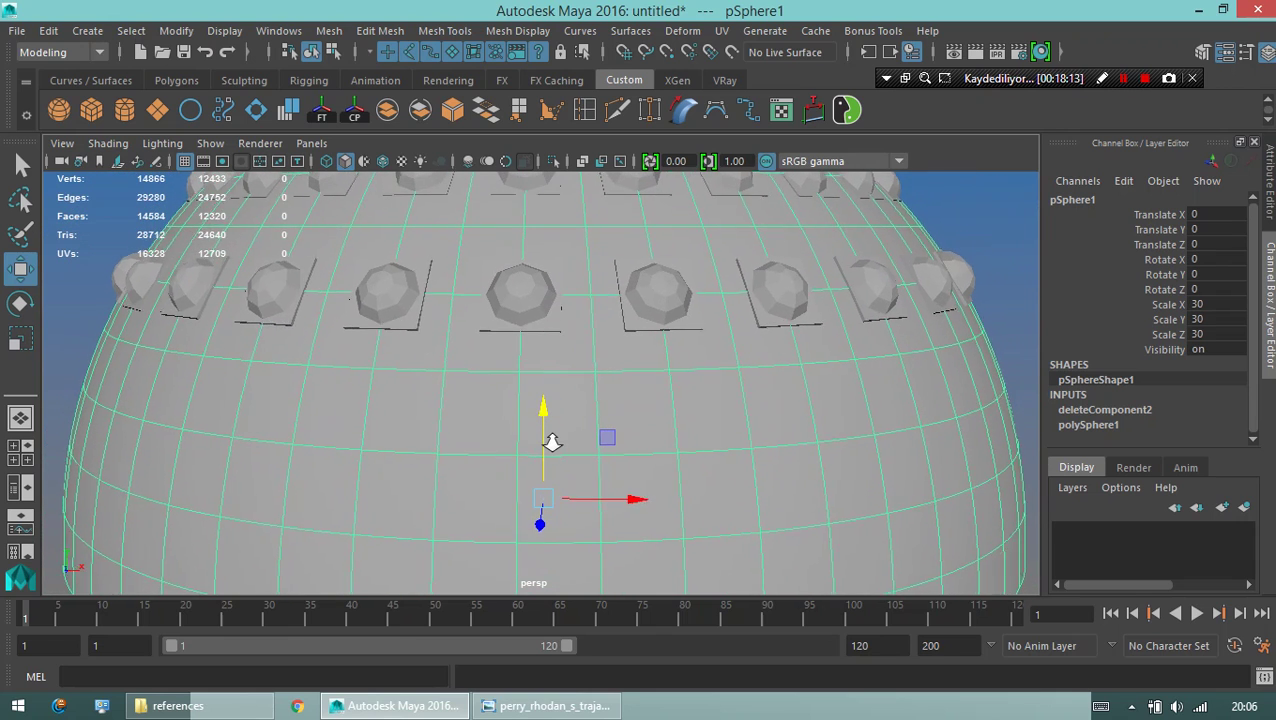
pyautogui.scroll(3, 540, 440)
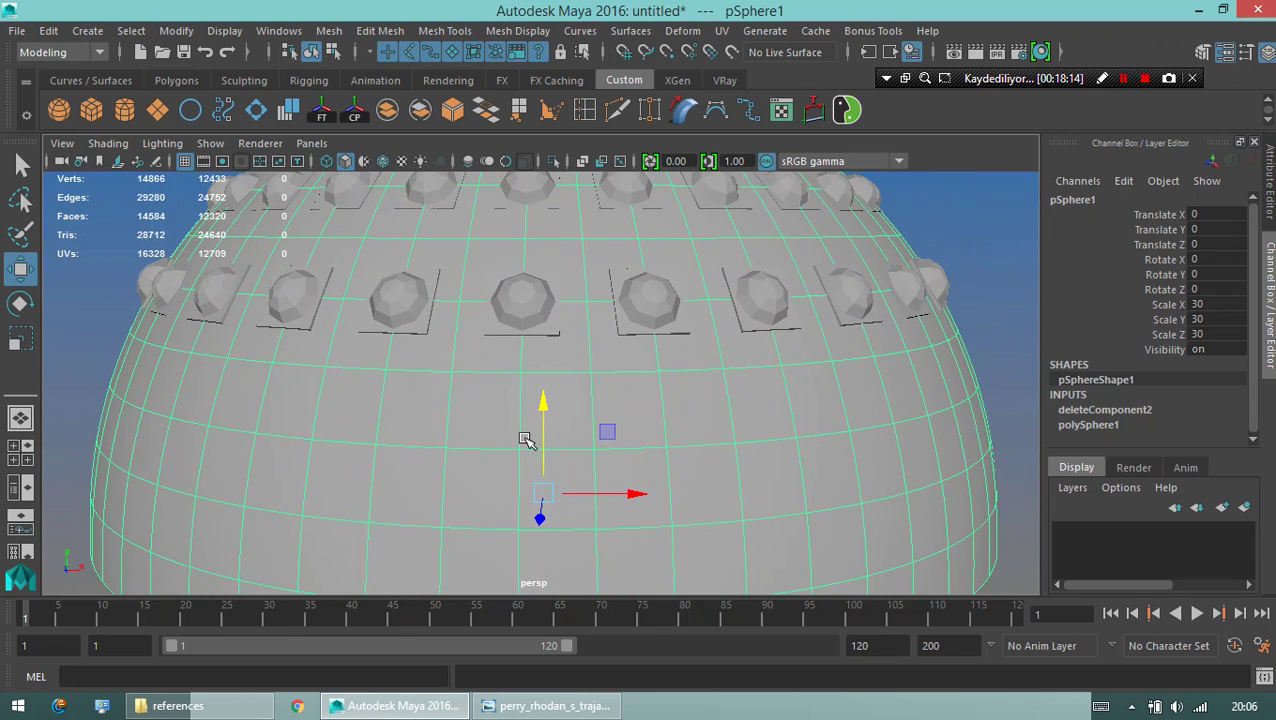
# Try a Multi-Cut loop on the dome, undo it, and switch to low-res display with 1.
pyautogui.click(624, 115)
pyautogui.click(445, 30)
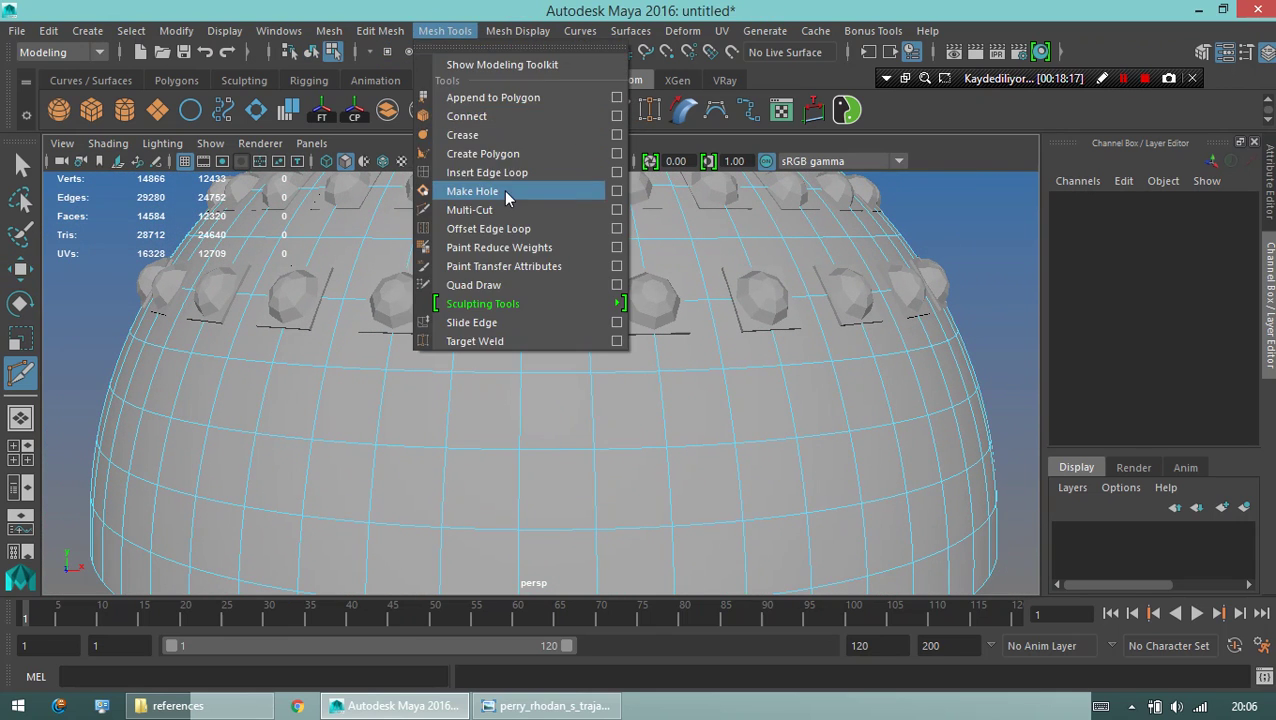
pyautogui.click(469, 210)
pyautogui.scroll(3, 520, 411)
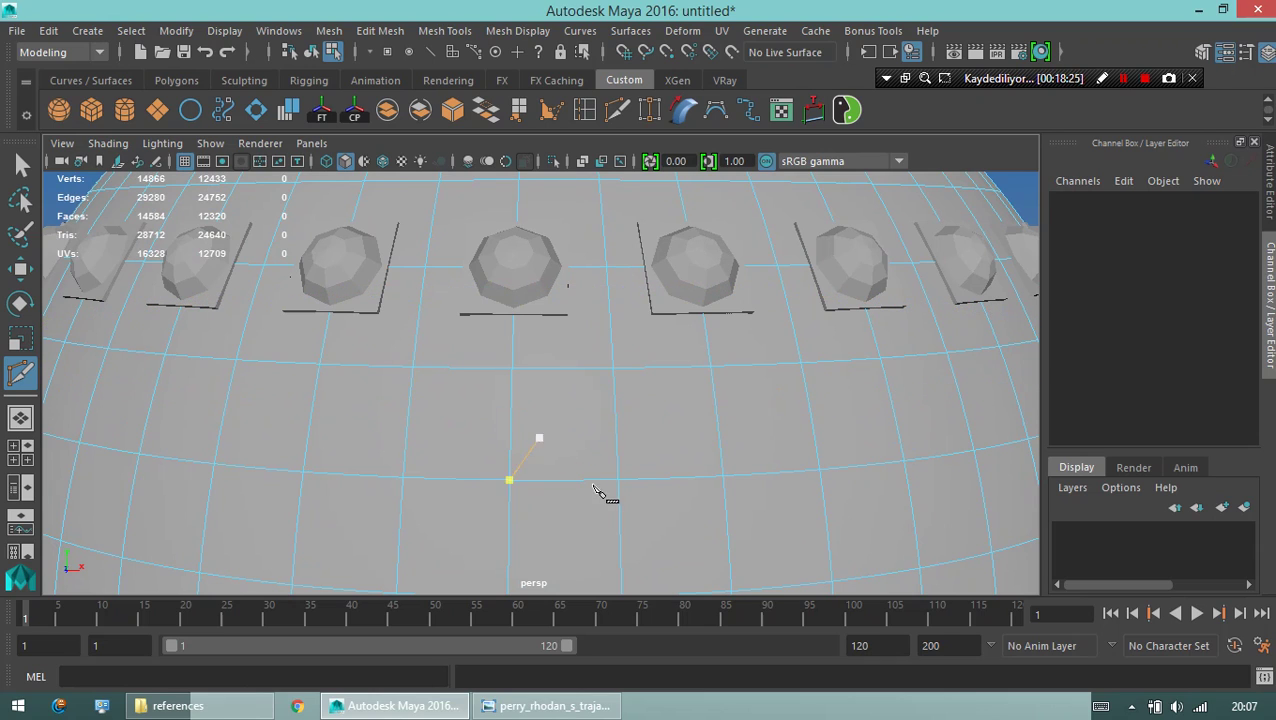
pyautogui.keyDown('ctrl'); pyautogui.click(594, 487); pyautogui.keyUp('ctrl')
pyautogui.press('q')
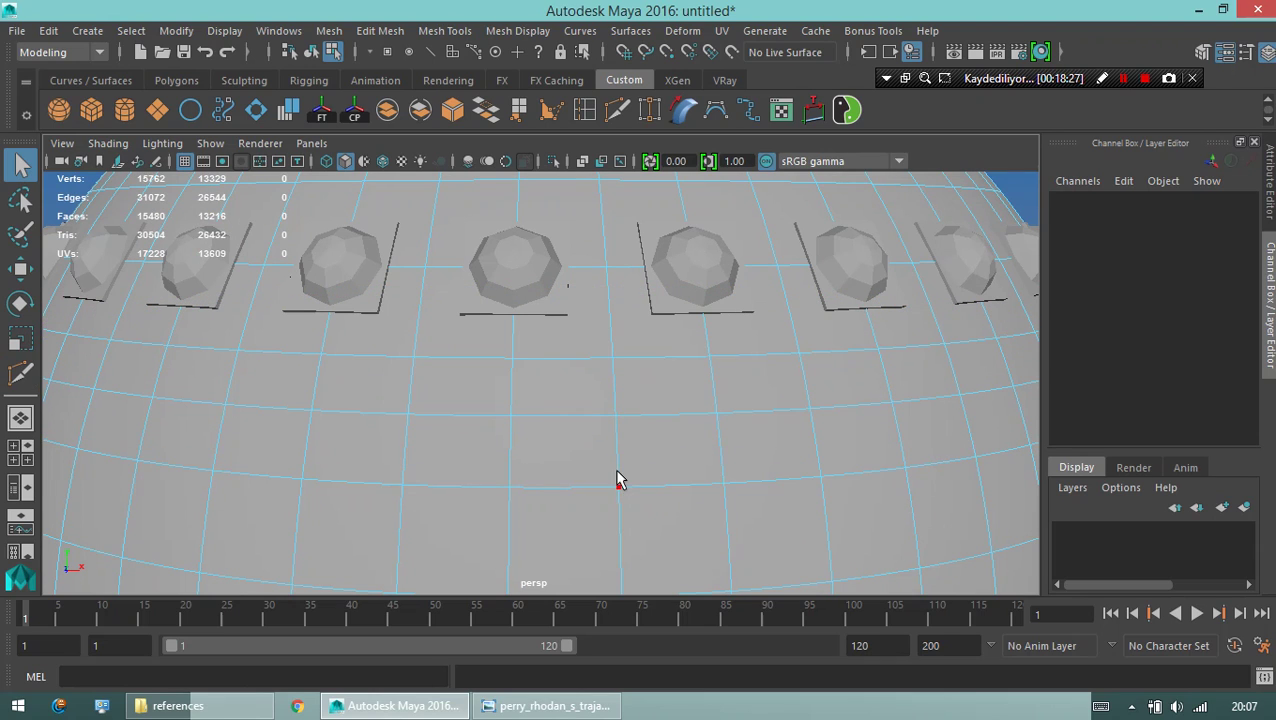
pyautogui.hotkey('ctrl', 'z')
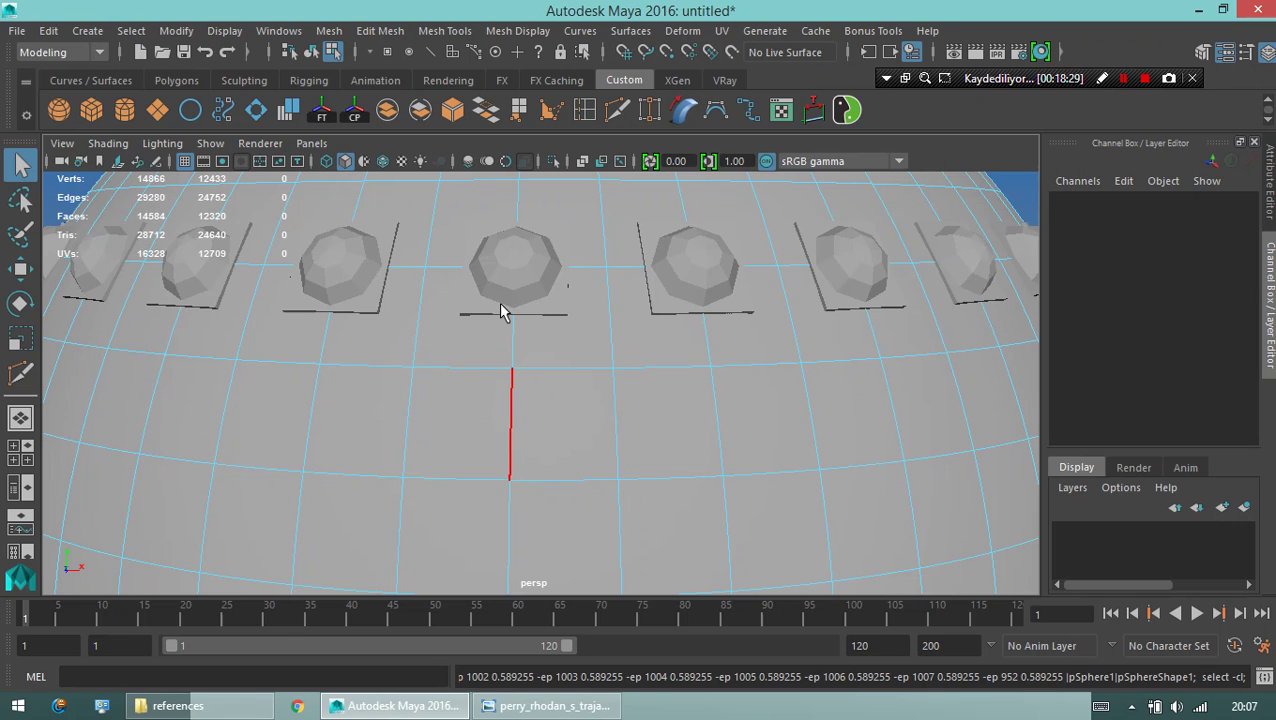
pyautogui.press('1')
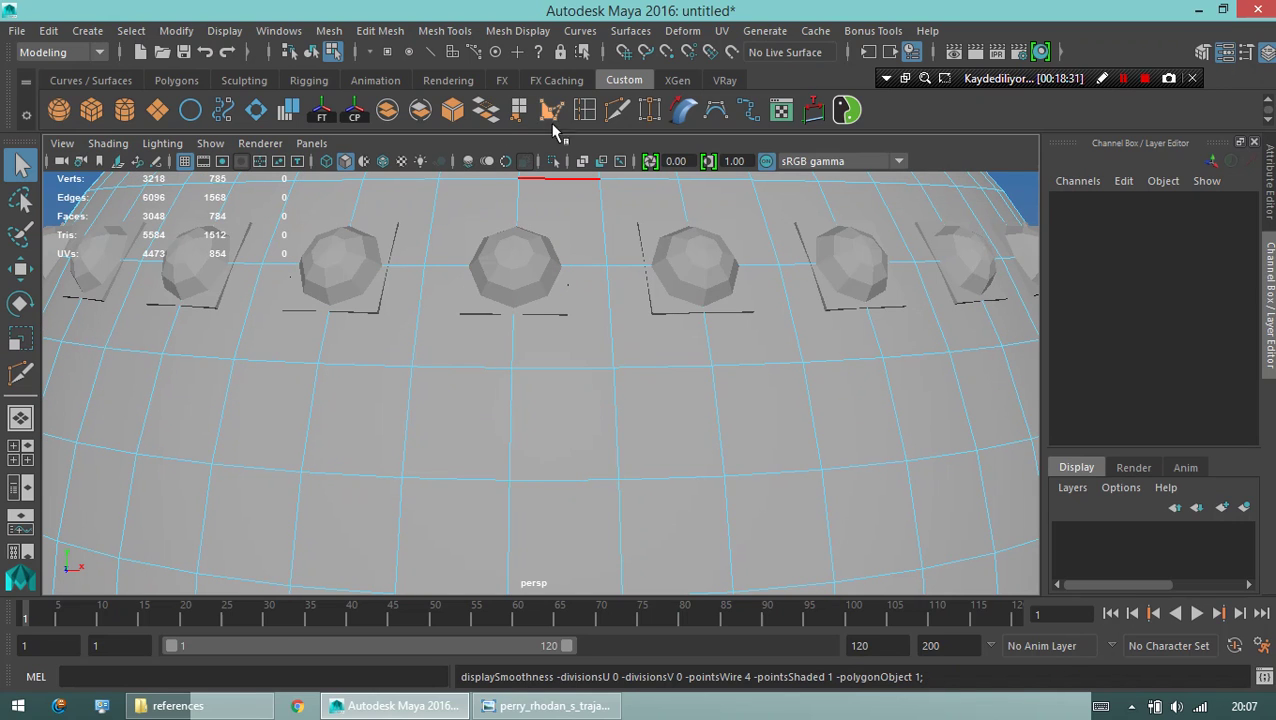
pyautogui.click(617, 110)
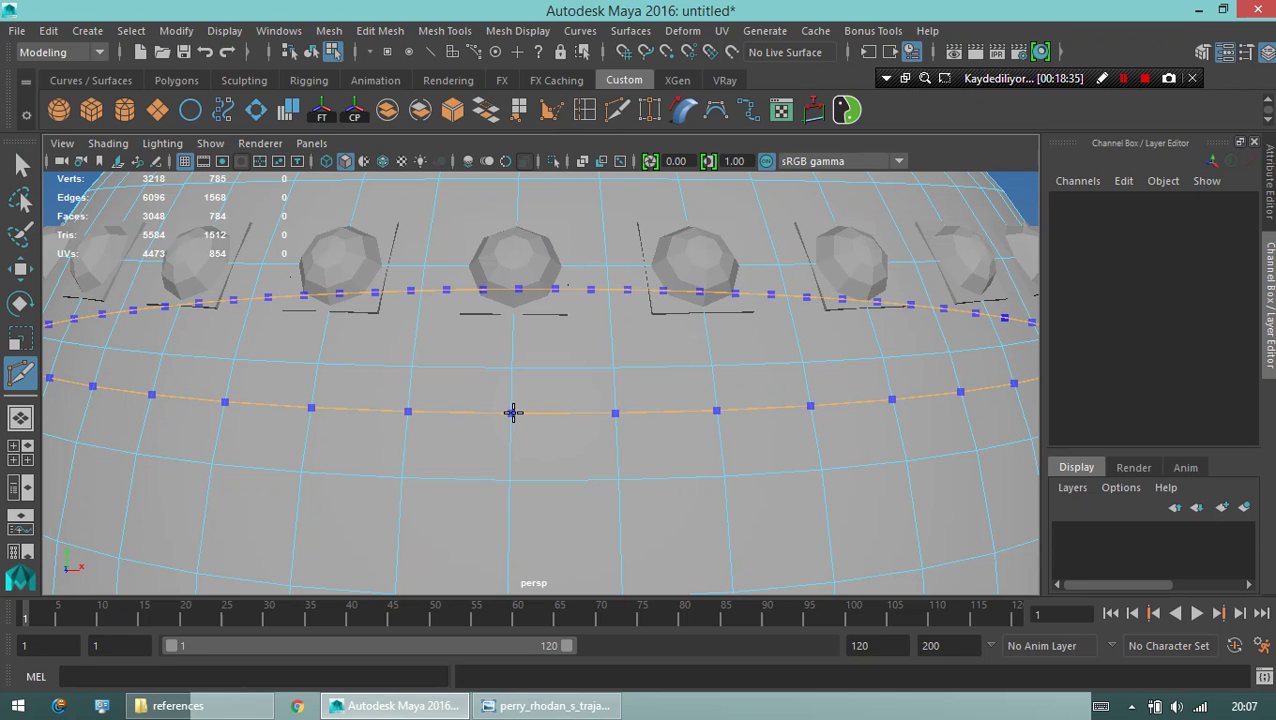
# Insert an edge loop below the lower bump row and select the faces in the new band.
pyautogui.keyDown('ctrl'); pyautogui.click(513, 412); pyautogui.keyUp('ctrl')
pyautogui.press('q')
pyautogui.click(475, 409)
pyautogui.click(473, 396)
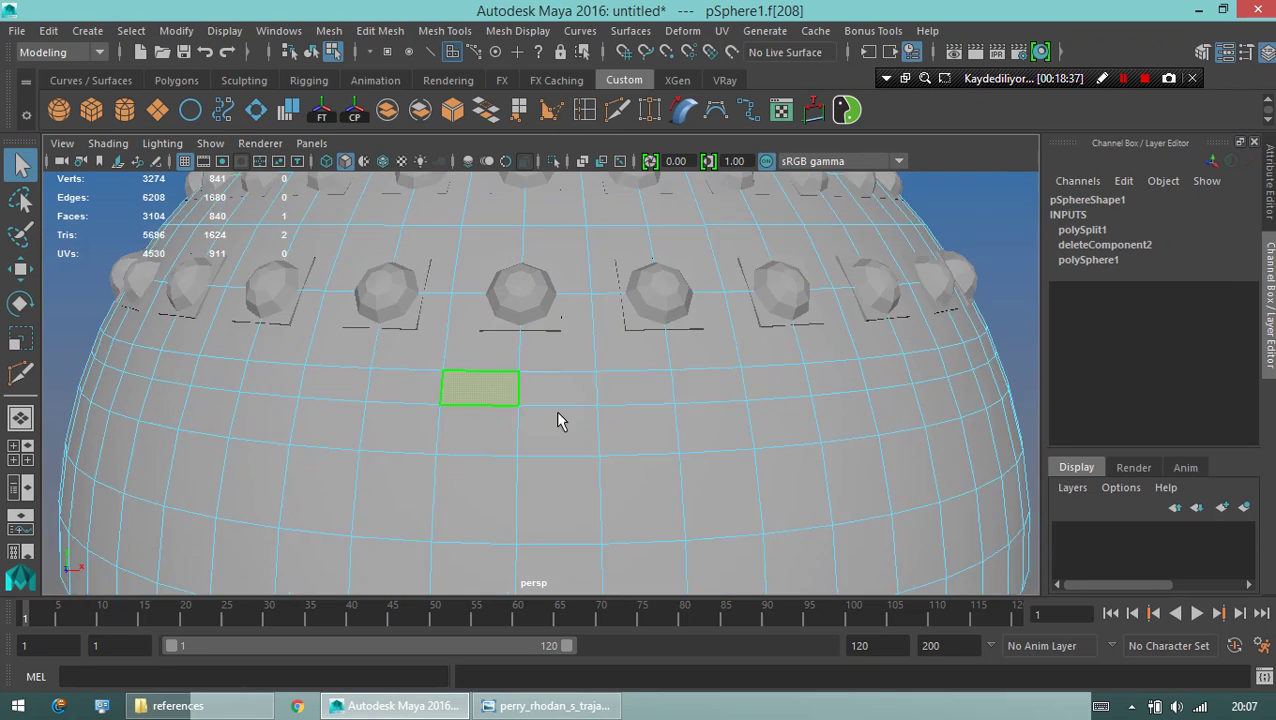
pyautogui.scroll(-5, 555, 410)
pyautogui.keyDown('shift'); pyautogui.click(460, 345); pyautogui.keyUp('shift')
pyautogui.keyDown('shift'); pyautogui.click(570, 348); pyautogui.keyUp('shift')
pyautogui.keyDown('alt'); pyautogui.moveTo(570, 348); pyautogui.dragTo(582, 384); pyautogui.keyUp('alt')
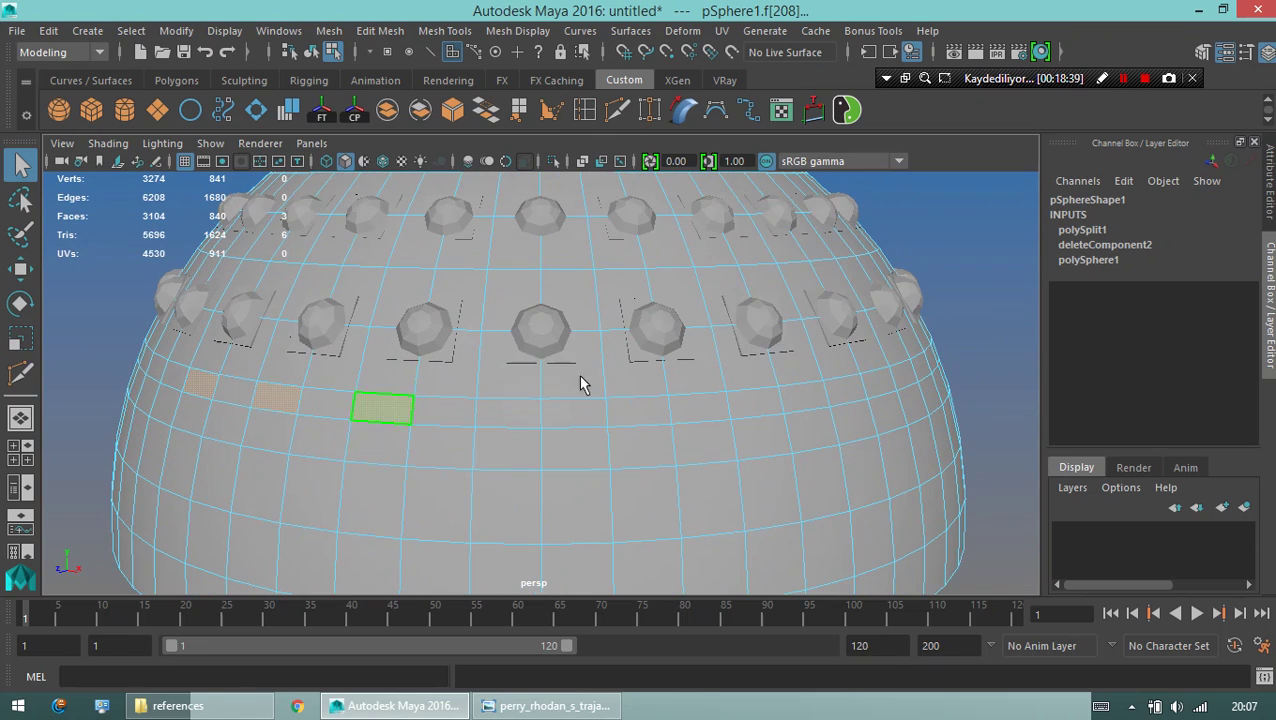
pyautogui.keyDown('shift'); pyautogui.click(537, 413); pyautogui.keyUp('shift')
pyautogui.keyDown('shift'); pyautogui.click(628, 418); pyautogui.keyUp('shift')
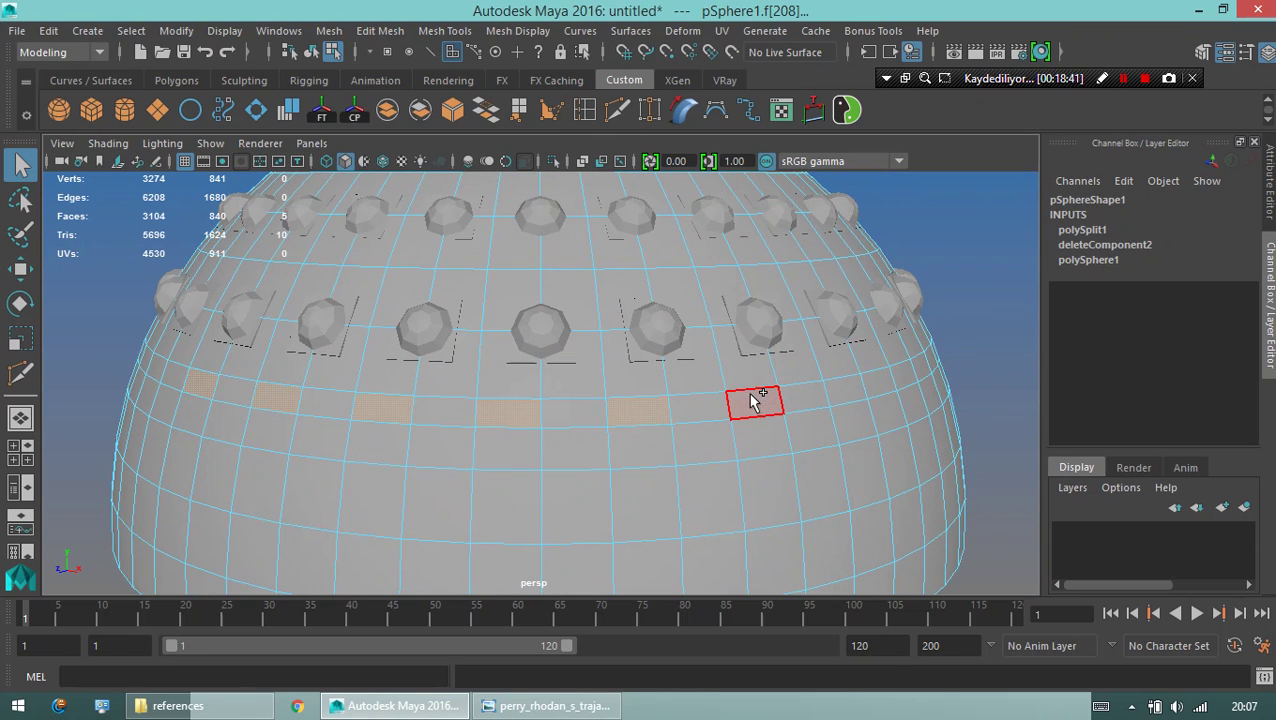
pyautogui.keyDown('shift'); pyautogui.click(756, 403); pyautogui.keyUp('shift')
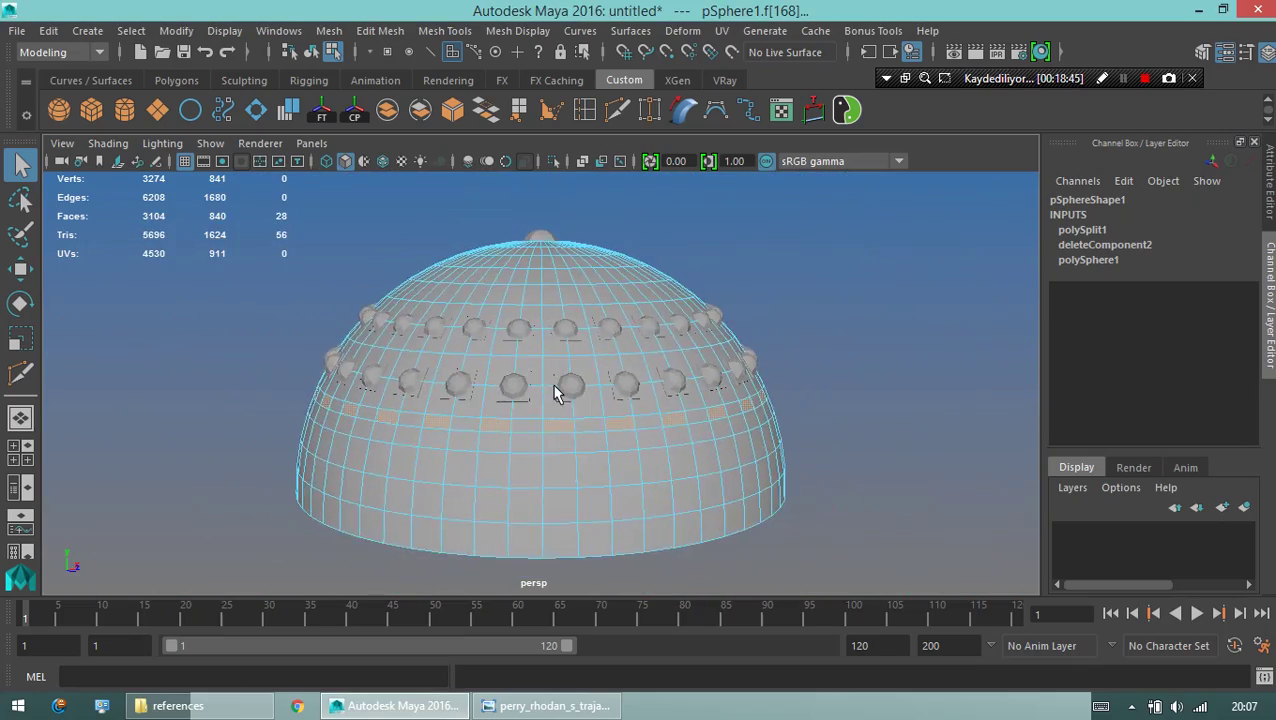
# Inspect the selected band from below, then clear it and reselect the whole dome in object mode.
pyautogui.moveTo(558, 392)
pyautogui.keyDown('alt'); pyautogui.mouseDown()
pyautogui.moveTo(464, 370)
pyautogui.moveTo(407, 396)
pyautogui.mouseUp(); pyautogui.keyUp('alt')
pyautogui.moveTo(444, 456)
pyautogui.keyDown('alt'); pyautogui.mouseDown()
pyautogui.moveTo(406, 371)
pyautogui.moveTo(490, 404)
pyautogui.mouseUp(); pyautogui.keyUp('alt')
pyautogui.scroll(5, 367, 382)
pyautogui.keyDown('alt'); pyautogui.moveTo(325, 403); pyautogui.dragTo(541, 307); pyautogui.keyUp('alt')
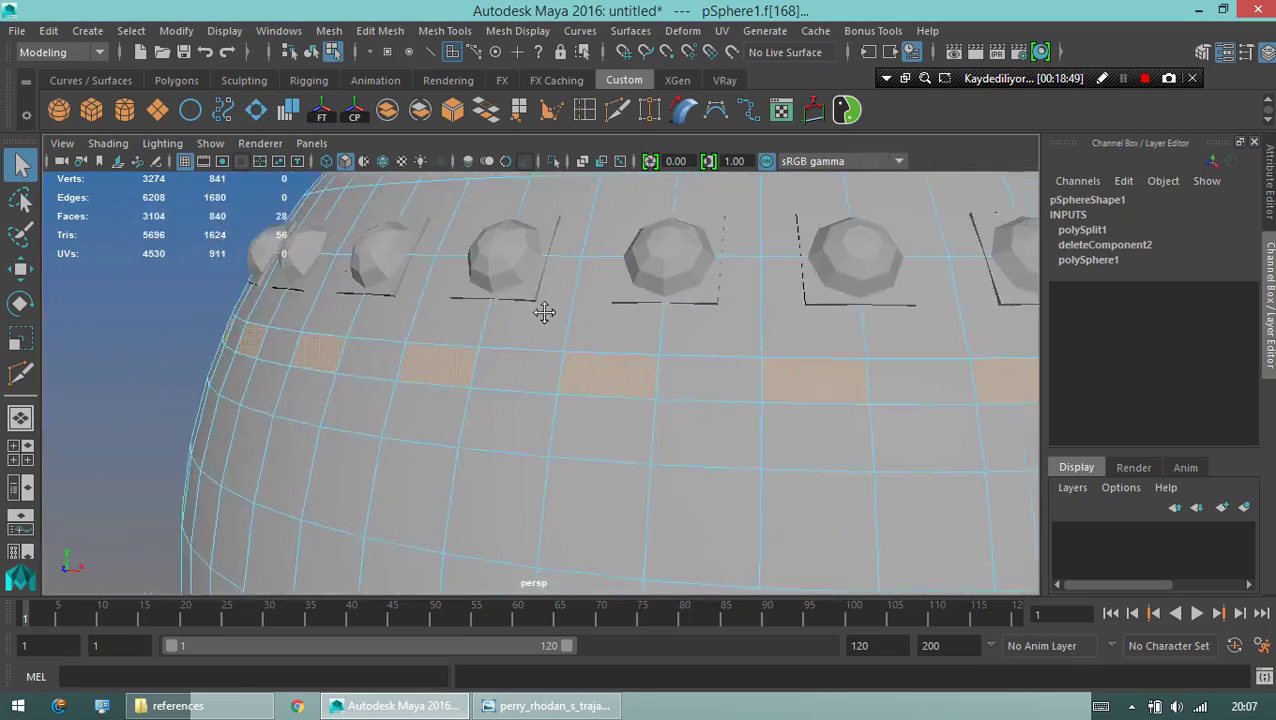
pyautogui.scroll(4, 402, 373)
pyautogui.keyDown('alt'); pyautogui.moveTo(402, 373); pyautogui.dragTo(284, 366); pyautogui.keyUp('alt')
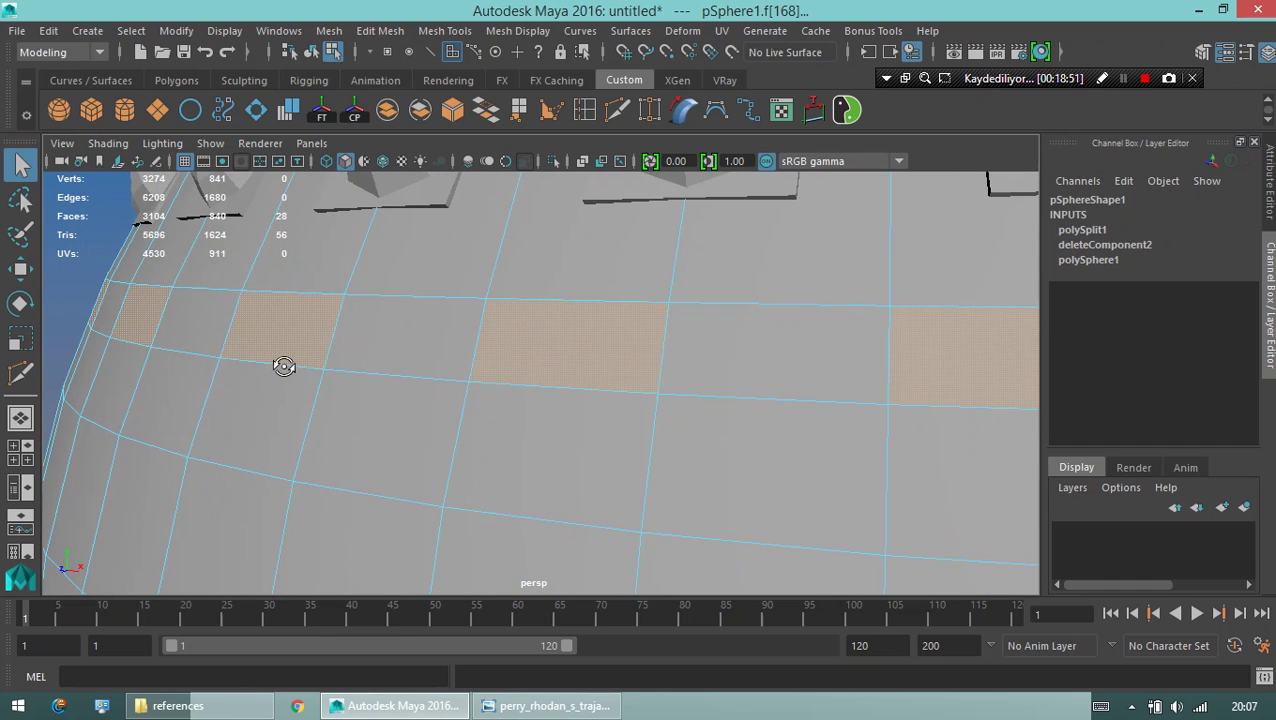
pyautogui.scroll(-2, 265, 353)
pyautogui.scroll(-2, 319, 367)
pyautogui.scroll(-3, 336, 356)
pyautogui.scroll(-2, 336, 356)
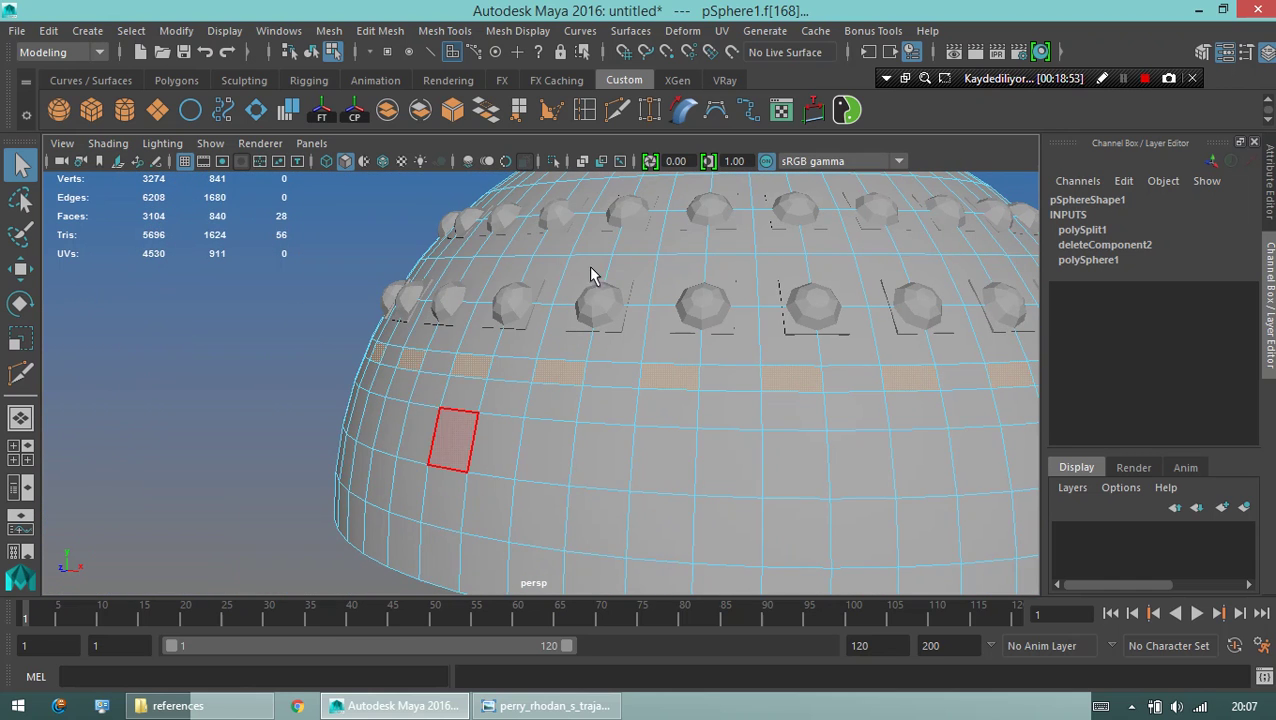
pyautogui.scroll(-3, 259, 344)
pyautogui.click(259, 344)
pyautogui.press('F8')
pyautogui.scroll(-3, 160, 321)
pyautogui.moveTo(148, 313)
pyautogui.keyDown('alt'); pyautogui.mouseDown()
pyautogui.moveTo(193, 311)
pyautogui.moveTo(165, 322)
pyautogui.mouseUp(); pyautogui.keyUp('alt')
pyautogui.scroll(5, 607, 407)
pyautogui.click(482, 397)
pyautogui.moveTo(421, 407)
pyautogui.keyDown('alt'); pyautogui.mouseDown()
pyautogui.moveTo(476, 412)
pyautogui.moveTo(455, 413)
pyautogui.moveTo(464, 427)
pyautogui.moveTo(484, 364)
pyautogui.mouseUp(); pyautogui.keyUp('alt')
# Delete the new edge loop and turn on Edge Flow in Multi-Cut's tool settings.
pyautogui.press('F10')
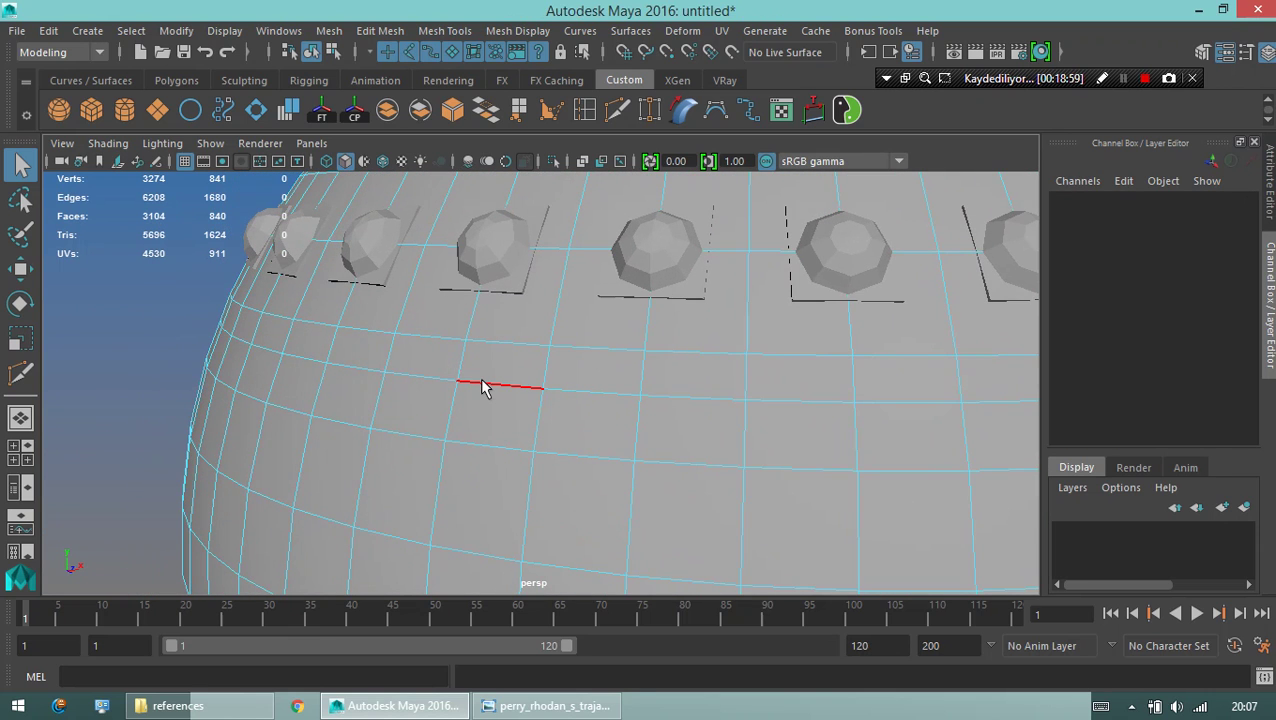
pyautogui.click(482, 386)
pyautogui.press('Delete')
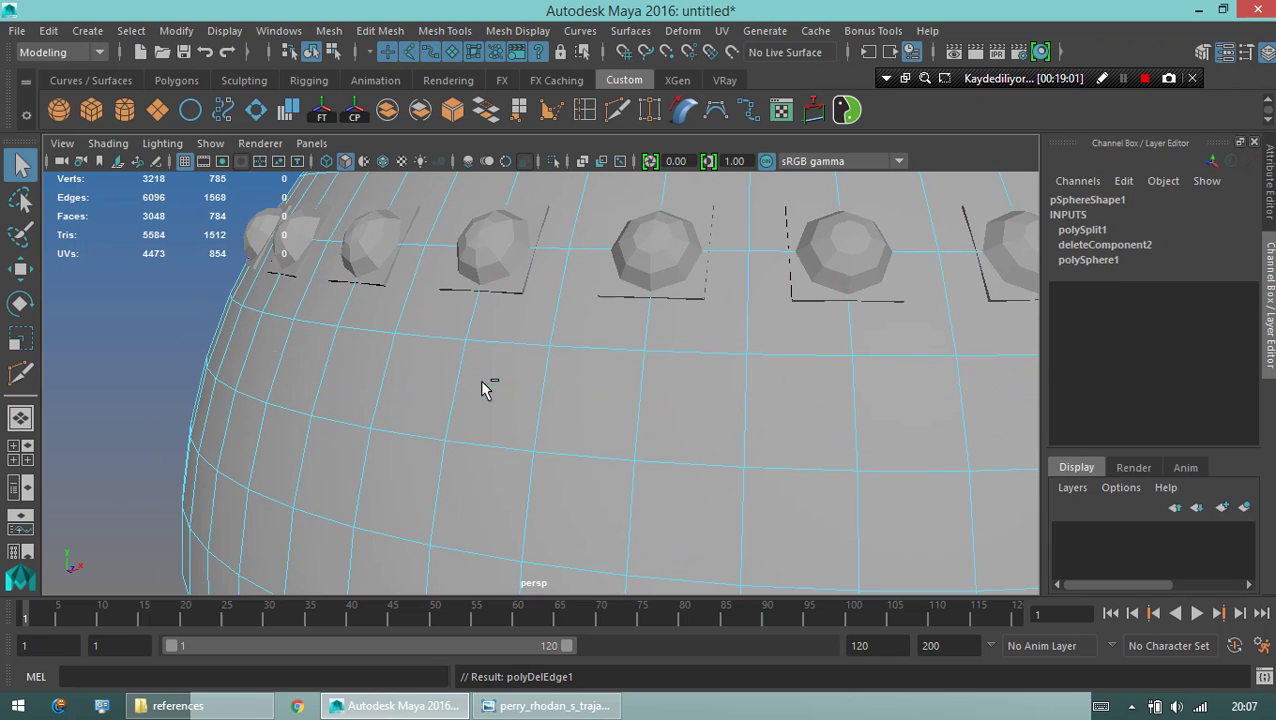
pyautogui.doubleClick(618, 111)
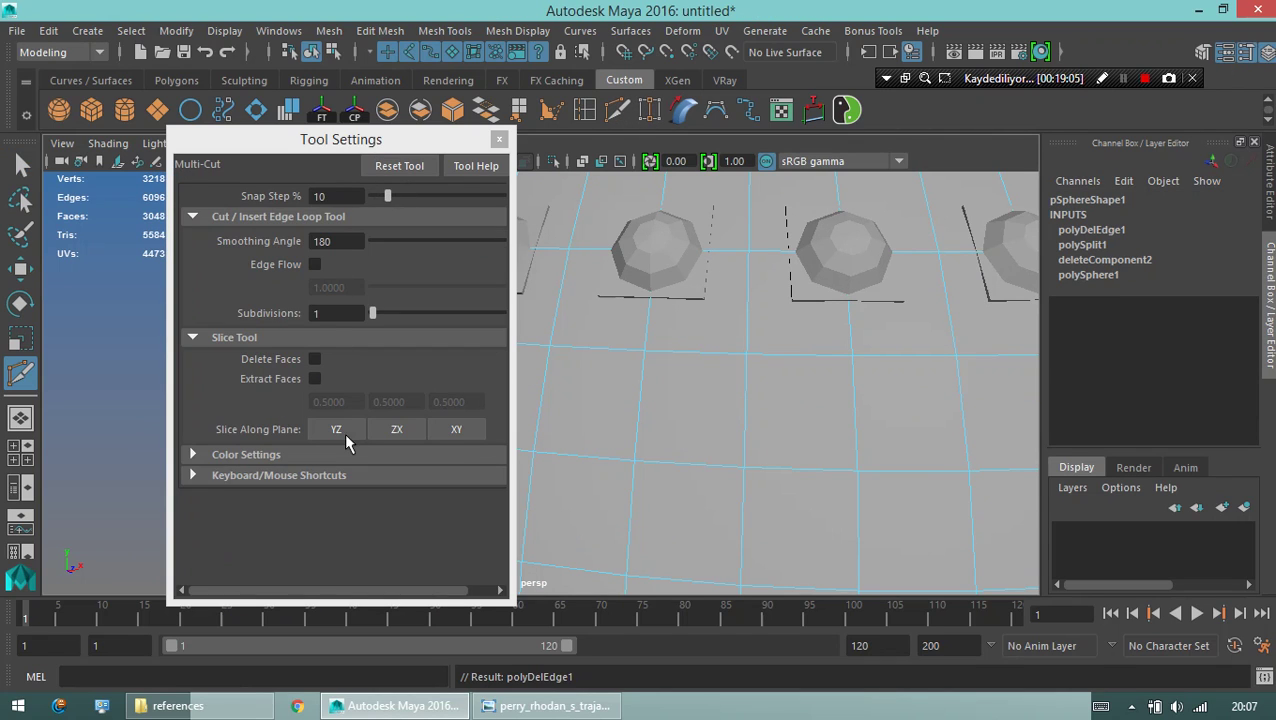
pyautogui.moveTo(516, 328)
pyautogui.mouseDown()
pyautogui.moveTo(810, 314)
pyautogui.moveTo(755, 314)
pyautogui.mouseUp()
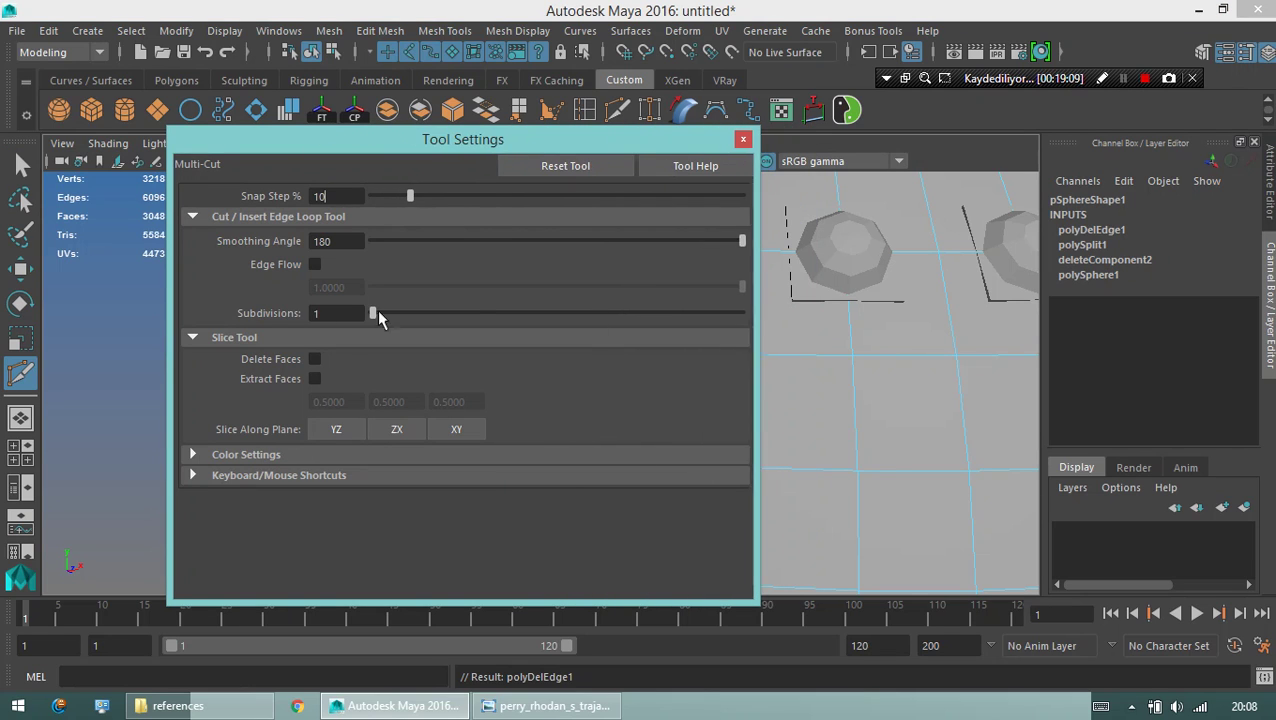
pyautogui.click(315, 264)
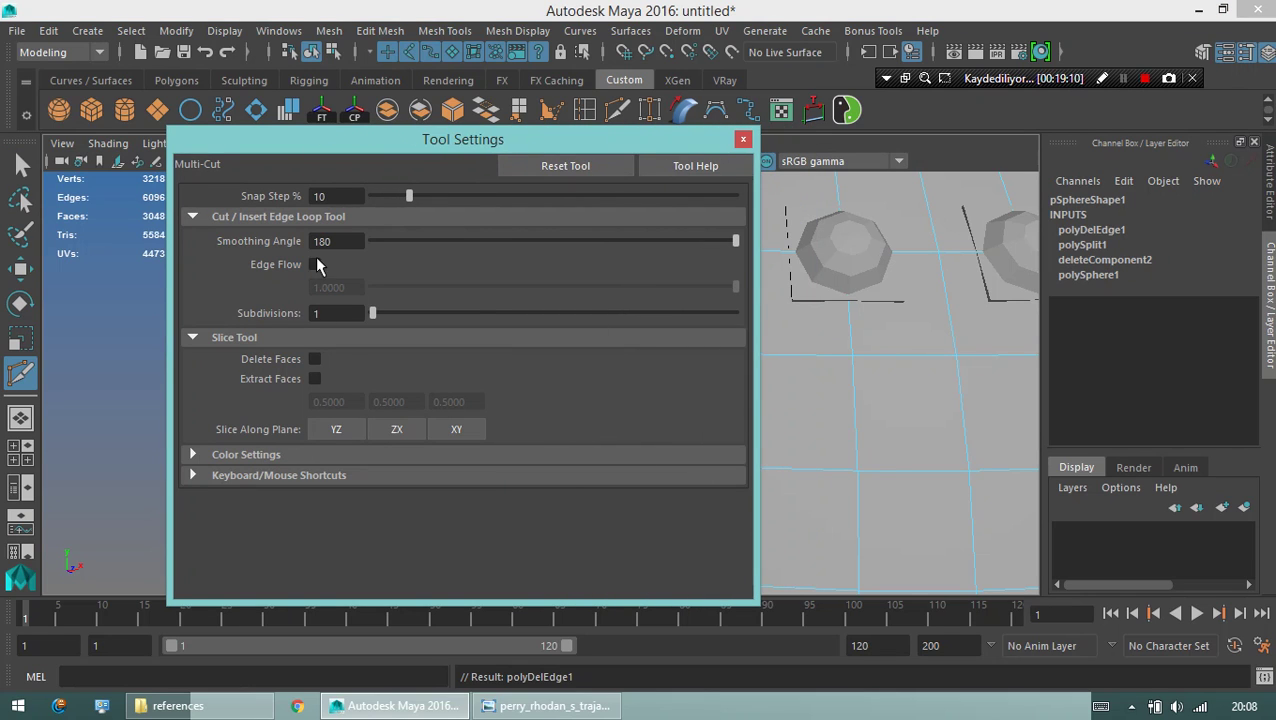
pyautogui.click(745, 140)
pyautogui.scroll(3, 380, 362)
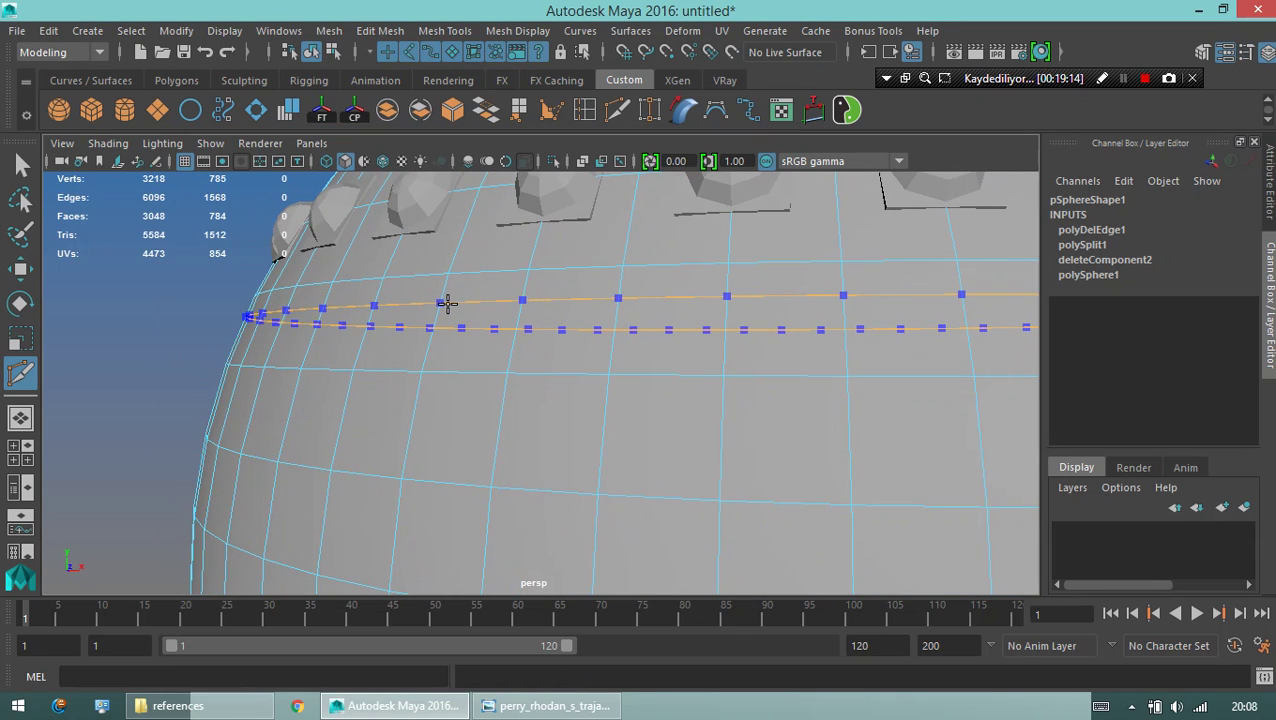
# Insert a curvature-following edge loop below the bumps, then reselect the dome.
pyautogui.keyDown('ctrl'); pyautogui.click(440, 330); pyautogui.keyUp('ctrl')
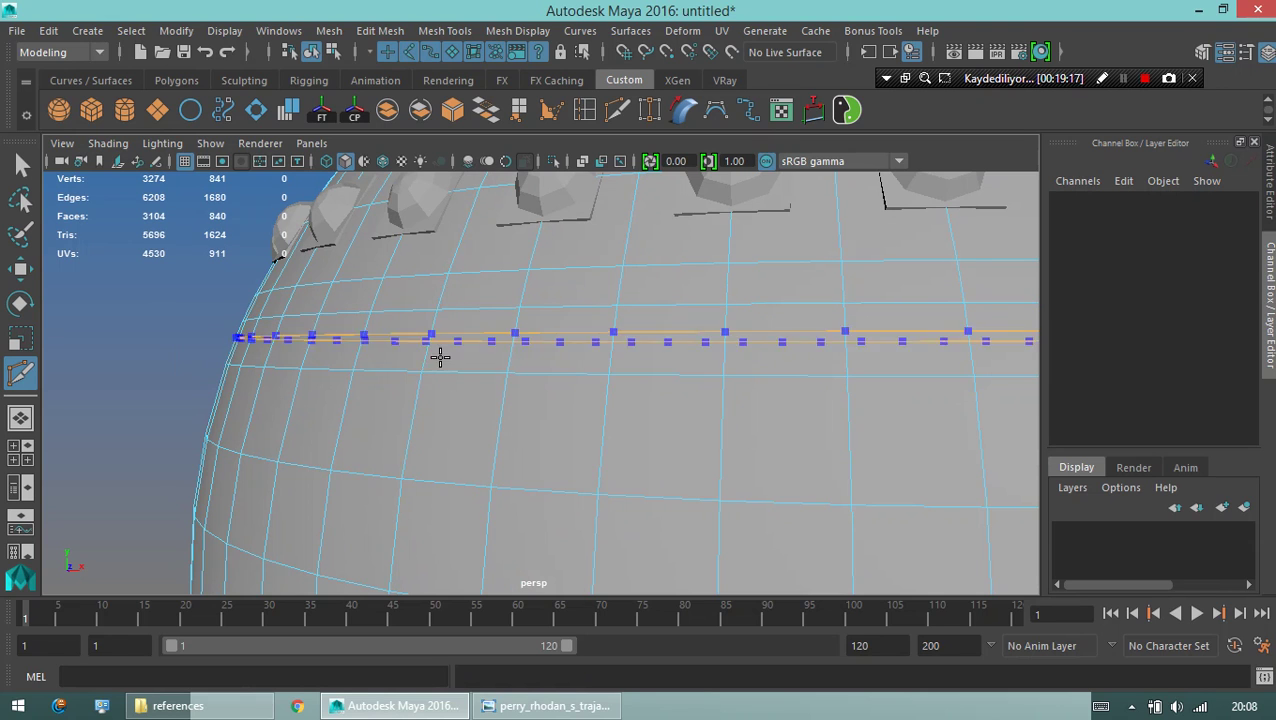
pyautogui.moveTo(439, 356)
pyautogui.keyDown('alt'); pyautogui.mouseDown()
pyautogui.moveTo(236, 441)
pyautogui.moveTo(213, 437)
pyautogui.mouseUp(); pyautogui.keyUp('alt')
pyautogui.press('q')
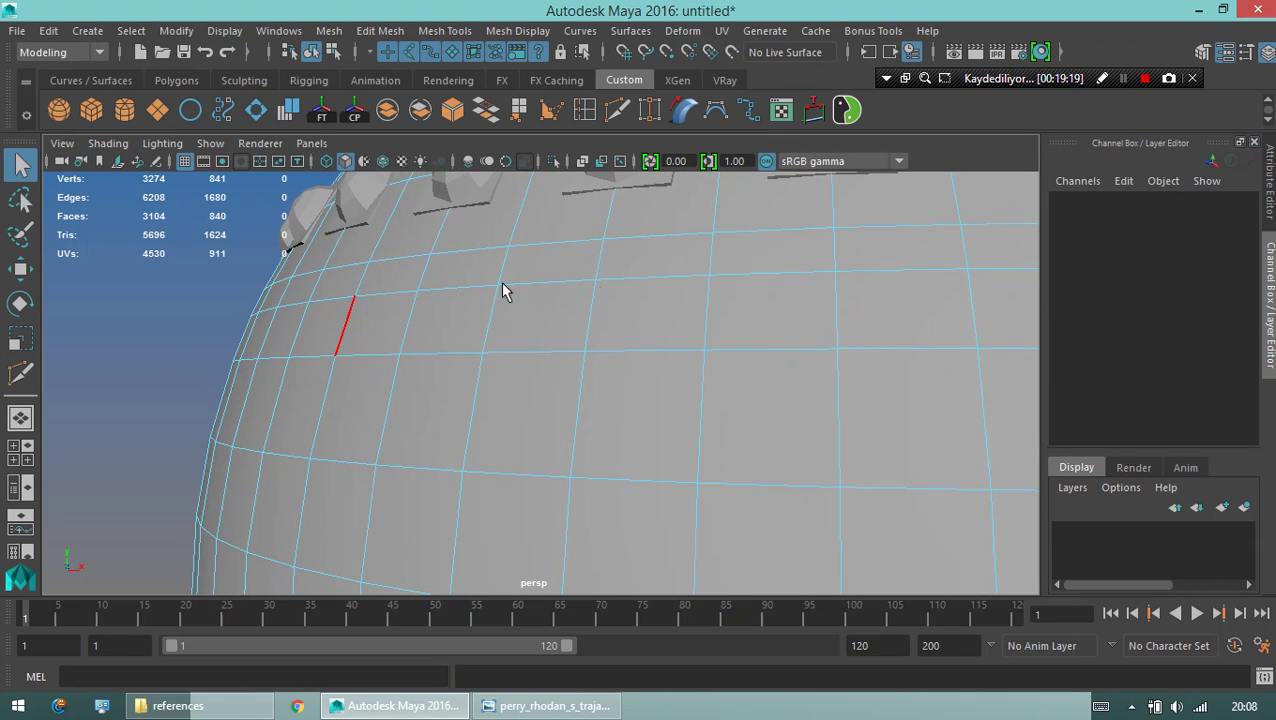
pyautogui.click(182, 356)
pyautogui.moveTo(504, 288)
pyautogui.keyDown('alt'); pyautogui.mouseDown()
pyautogui.moveTo(182, 356)
pyautogui.moveTo(245, 343)
pyautogui.moveTo(273, 362)
pyautogui.mouseUp(); pyautogui.keyUp('alt')
pyautogui.keyDown('alt'); pyautogui.moveTo(273, 362); pyautogui.dragTo(387, 350, button='right'); pyautogui.keyUp('alt')
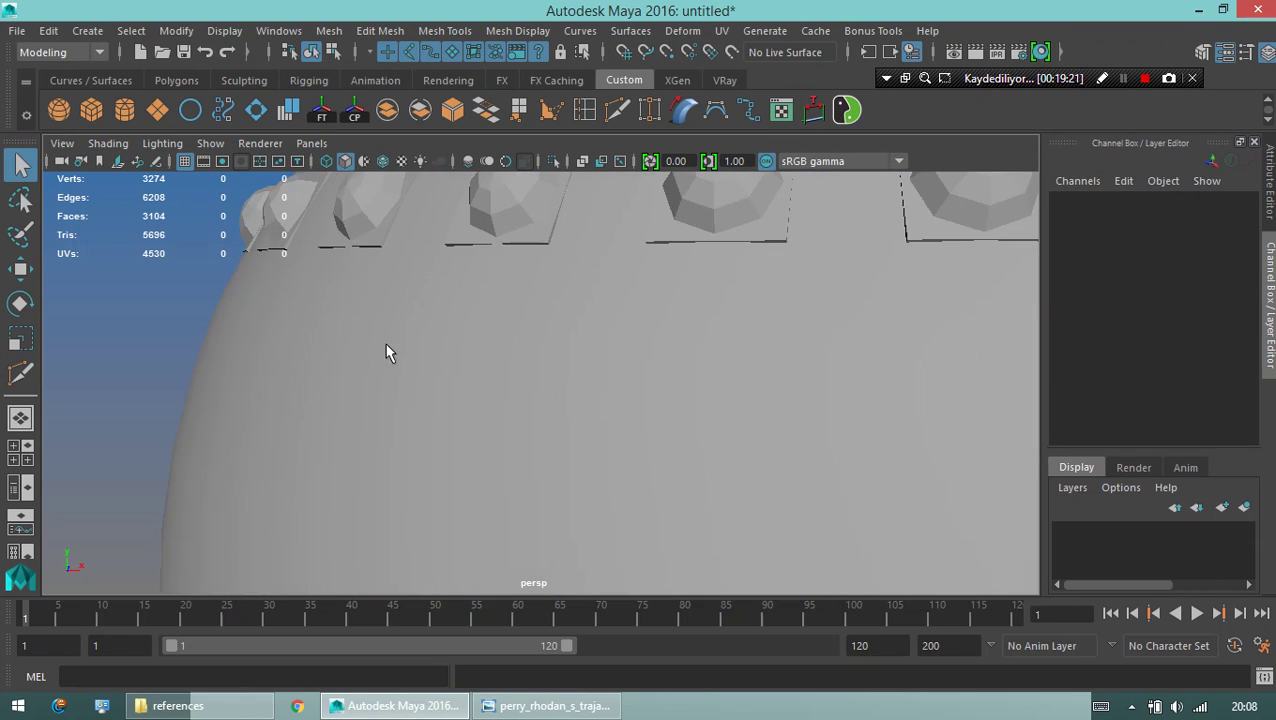
pyautogui.click(490, 402)
pyautogui.moveTo(490, 402)
pyautogui.keyDown('alt'); pyautogui.mouseDown()
pyautogui.moveTo(284, 416)
pyautogui.moveTo(347, 433)
pyautogui.moveTo(308, 370)
pyautogui.moveTo(401, 390)
pyautogui.moveTo(262, 368)
pyautogui.mouseUp(); pyautogui.keyUp('alt')
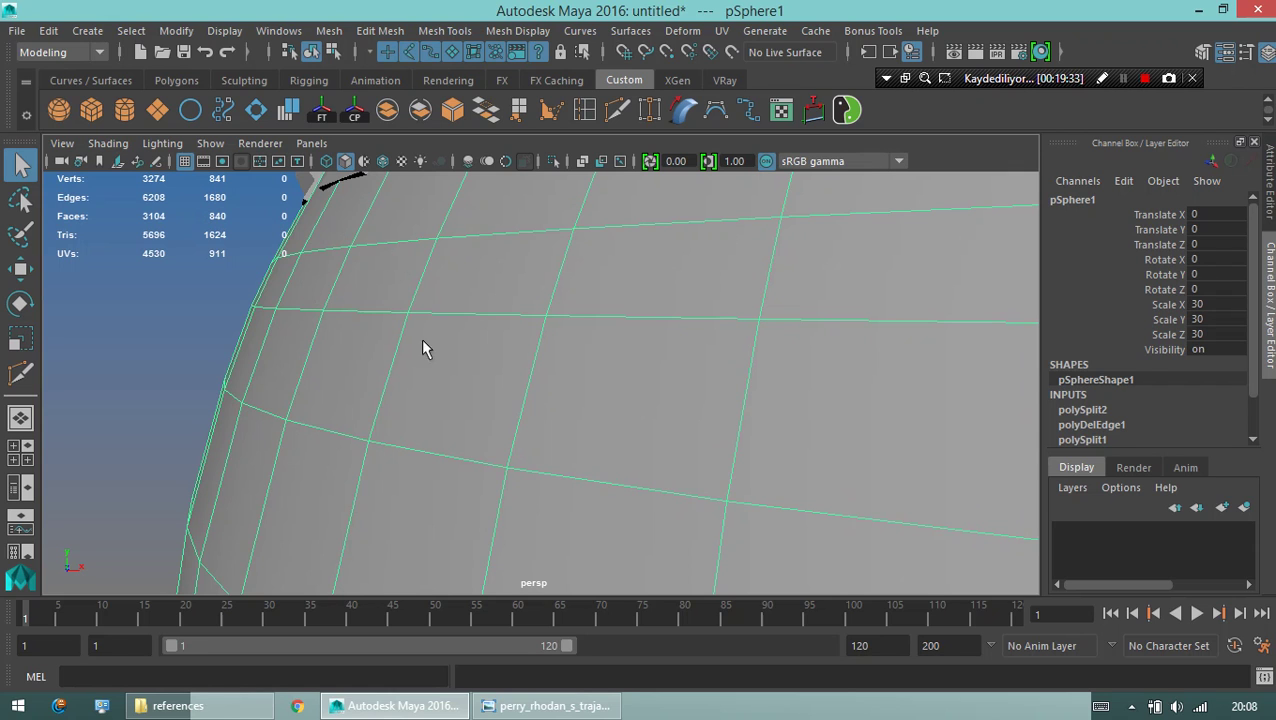
# Split an edge ring below the bumps into a new loop and delete the unneeded loop.
pyautogui.moveTo(313, 297)
pyautogui.keyDown('alt'); pyautogui.mouseDown(button='right')
pyautogui.moveTo(342, 265)
pyautogui.moveTo(285, 385)
pyautogui.mouseUp(button='right'); pyautogui.keyUp('alt')
pyautogui.click(308, 430)
pyautogui.keyDown('shift'); pyautogui.moveTo(308, 430); pyautogui.dragTo(366, 505, button='right'); pyautogui.keyUp('shift')
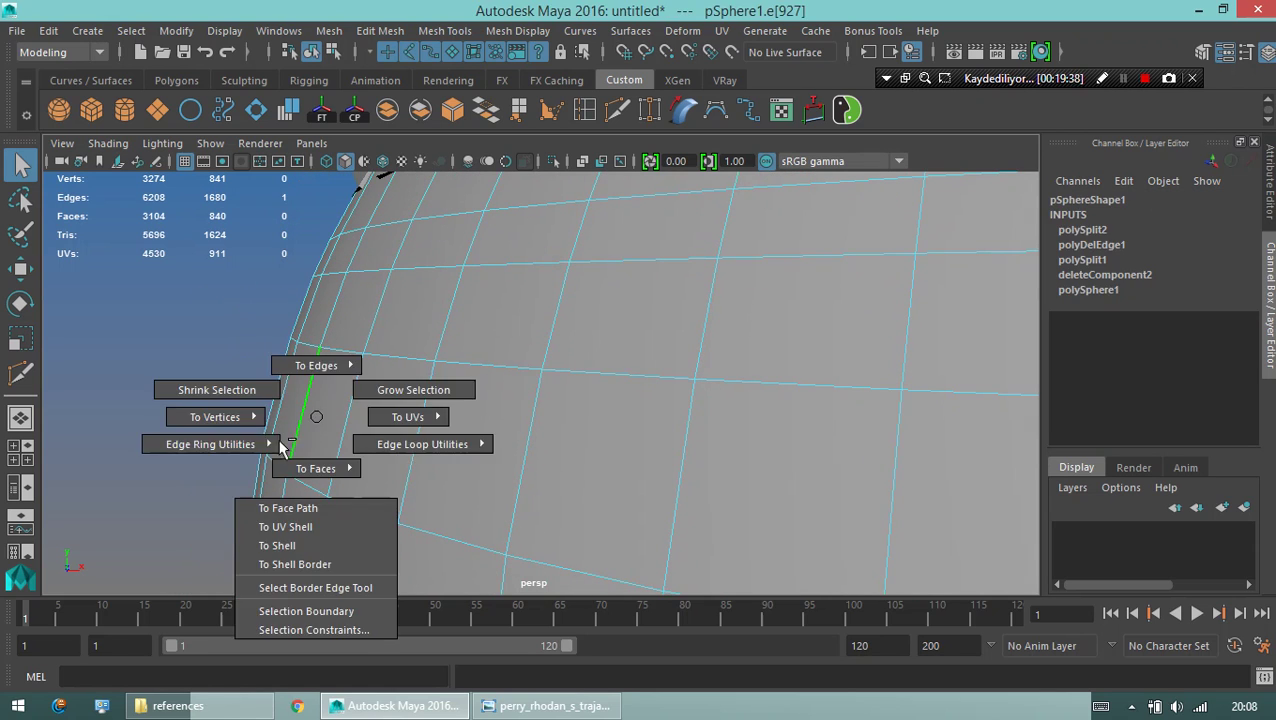
pyautogui.moveTo(314, 437)
pyautogui.keyDown('alt'); pyautogui.mouseDown()
pyautogui.moveTo(285, 413)
pyautogui.moveTo(262, 419)
pyautogui.moveTo(322, 416)
pyautogui.moveTo(421, 373)
pyautogui.moveTo(421, 436)
pyautogui.moveTo(390, 379)
pyautogui.moveTo(513, 390)
pyautogui.moveTo(446, 374)
pyautogui.mouseUp(); pyautogui.keyUp('alt')
pyautogui.press('Delete')
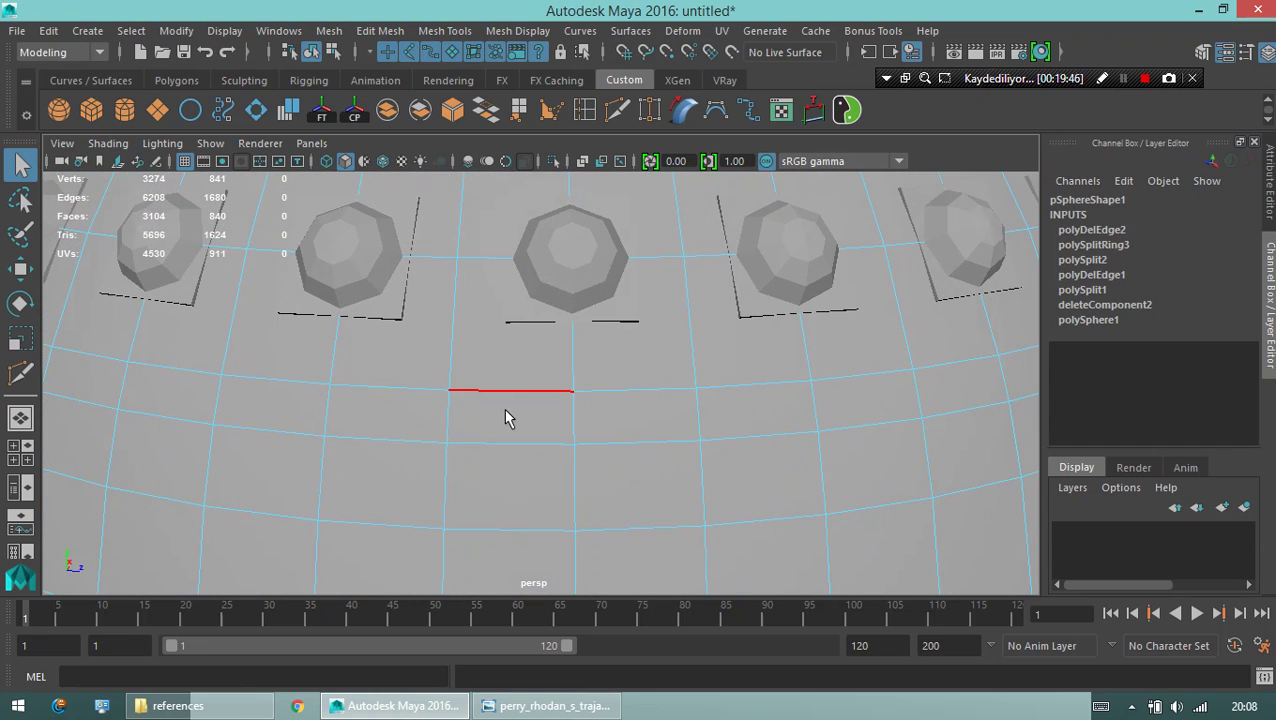
pyautogui.press('F11')
# Select the row of faces beneath the bumps.
pyautogui.click(510, 416)
pyautogui.moveTo(510, 416)
pyautogui.keyDown('alt'); pyautogui.mouseDown()
pyautogui.moveTo(541, 345)
pyautogui.moveTo(655, 401)
pyautogui.mouseUp(); pyautogui.keyUp('alt')
pyautogui.keyDown('shift'); pyautogui.click(627, 379); pyautogui.keyUp('shift')
pyautogui.keyDown('shift'); pyautogui.click(870, 395); pyautogui.keyUp('shift')
pyautogui.moveTo(870, 395)
pyautogui.keyDown('alt'); pyautogui.mouseDown()
pyautogui.moveTo(450, 362)
pyautogui.moveTo(676, 380)
pyautogui.mouseUp(); pyautogui.keyUp('alt')
pyautogui.keyDown('shift'); pyautogui.click(676, 380); pyautogui.keyUp('shift')
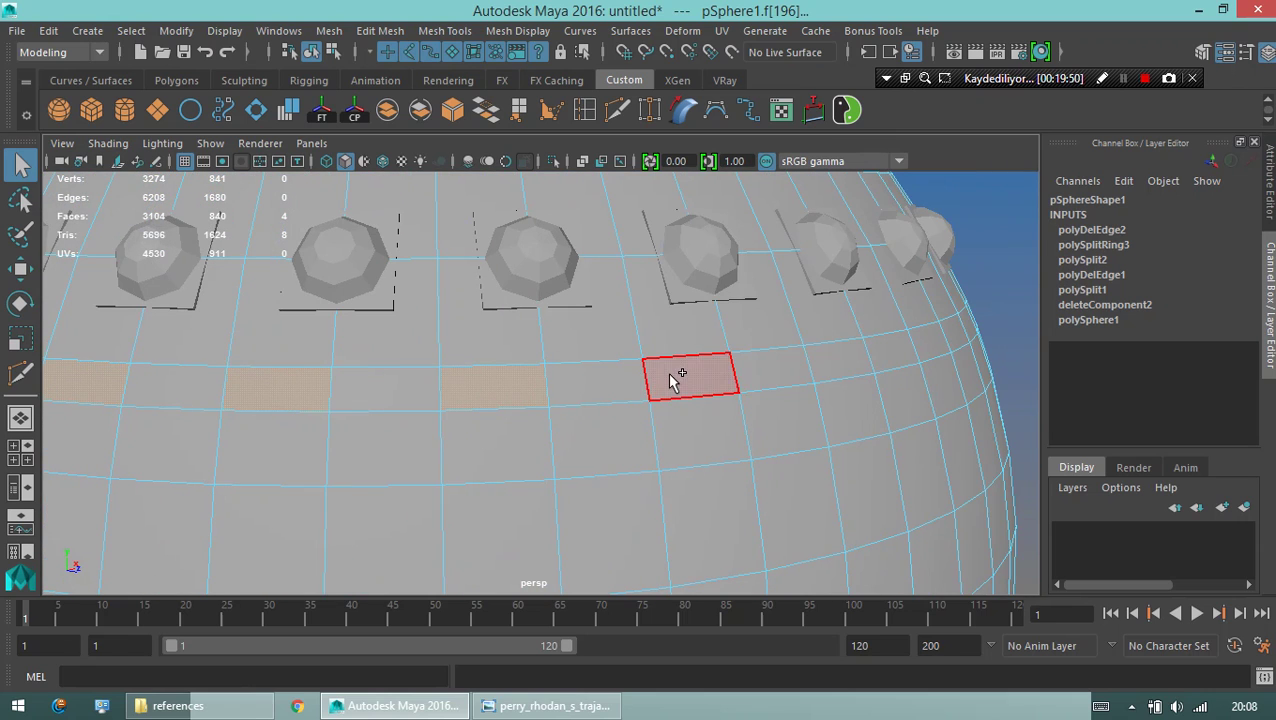
pyautogui.keyDown('shift'); pyautogui.click(676, 380); pyautogui.keyUp('shift')
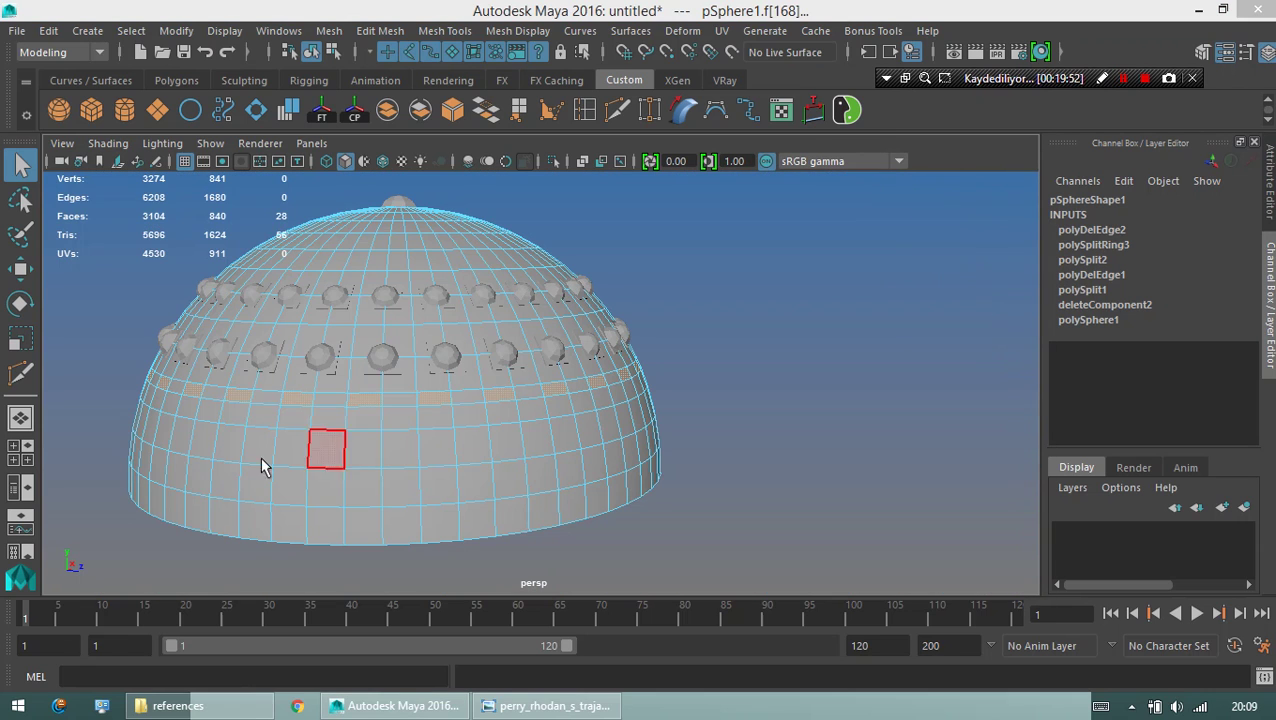
pyautogui.keyDown('alt'); pyautogui.moveTo(270, 360); pyautogui.dragTo(365, 365); pyautogui.keyUp('alt')
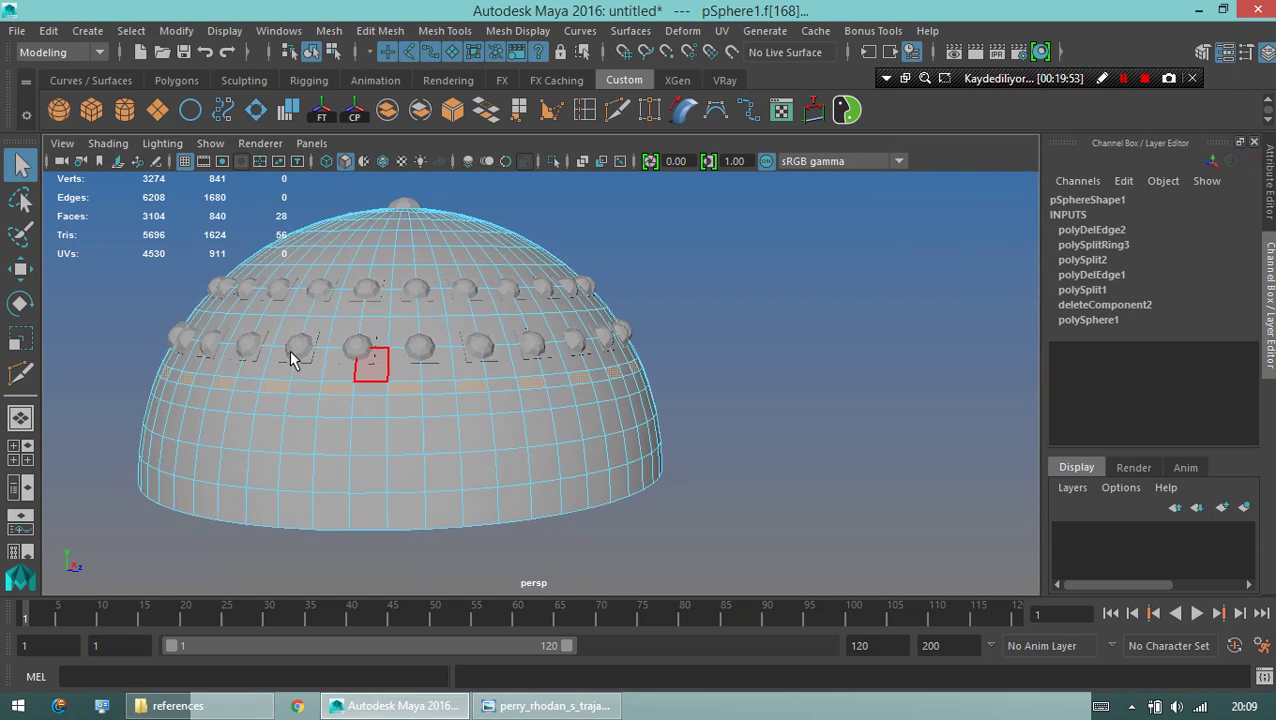
pyautogui.keyDown('alt'); pyautogui.moveTo(293, 356); pyautogui.dragTo(427, 367, button='right'); pyautogui.keyUp('alt')
pyautogui.keyDown('alt'); pyautogui.moveTo(427, 367); pyautogui.dragTo(480, 357); pyautogui.keyUp('alt')
pyautogui.scroll(3, 480, 357)
pyautogui.scroll(3, 572, 387)
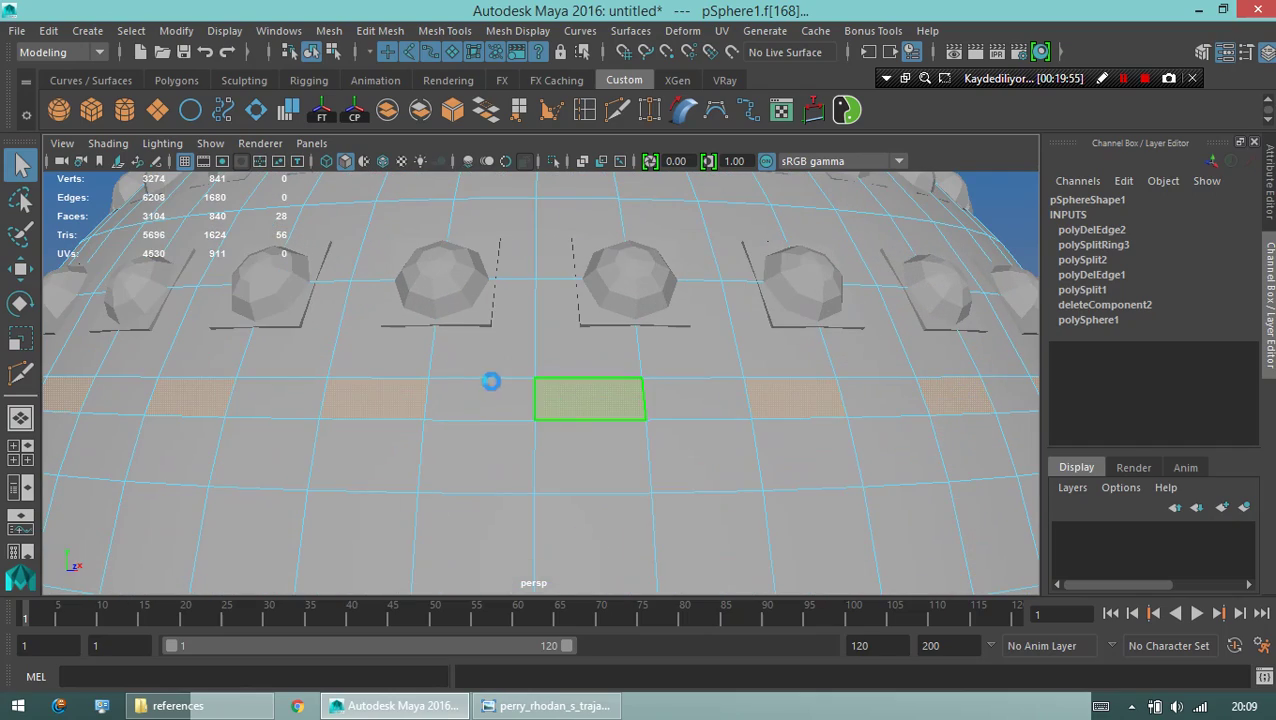
# Extrude the selected panel faces inward with a thickness of -0.1.
pyautogui.hotkey('ctrl', 'e')
pyautogui.moveTo(390, 413)
pyautogui.keyDown('alt'); pyautogui.mouseDown()
pyautogui.moveTo(265, 432)
pyautogui.moveTo(541, 421)
pyautogui.mouseUp(); pyautogui.keyUp('alt')
pyautogui.keyDown('alt'); pyautogui.moveTo(541, 421); pyautogui.dragTo(433, 413, button='right'); pyautogui.keyUp('alt')
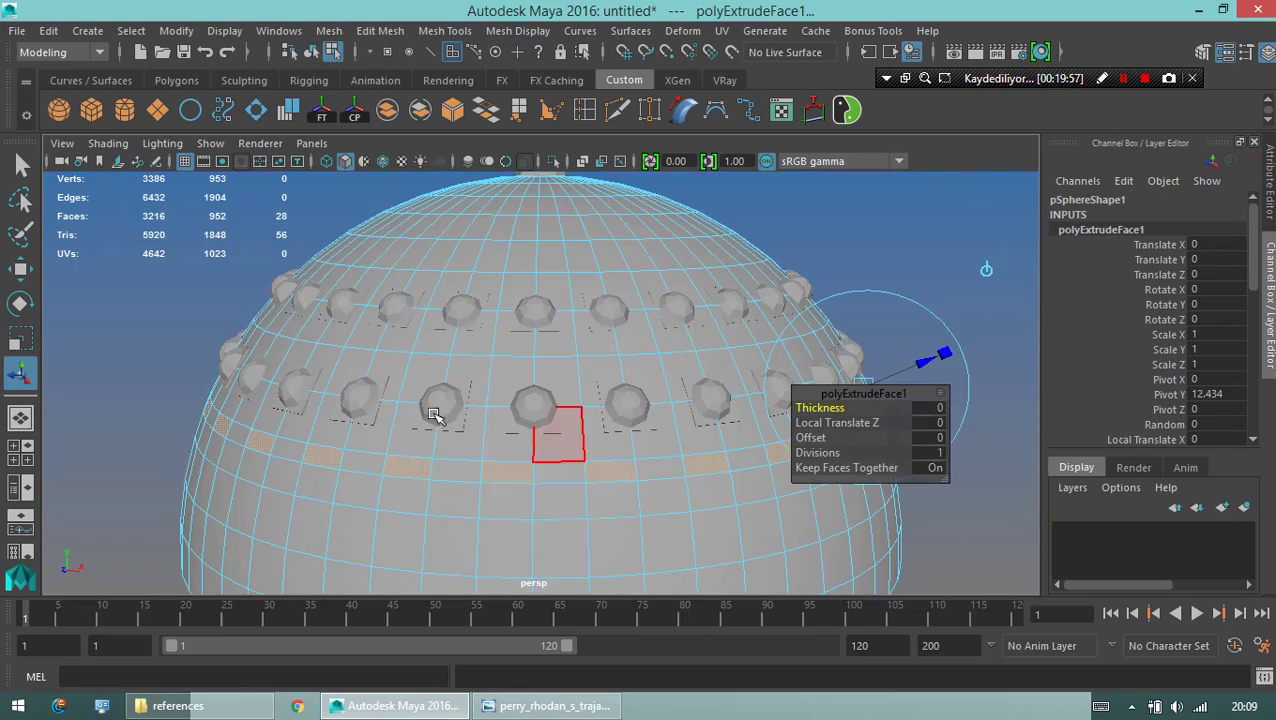
pyautogui.keyDown('alt'); pyautogui.moveTo(433, 413); pyautogui.dragTo(148, 392); pyautogui.keyUp('alt')
pyautogui.keyDown('alt'); pyautogui.moveTo(260, 403); pyautogui.dragTo(768, 470, button='right'); pyautogui.keyUp('alt')
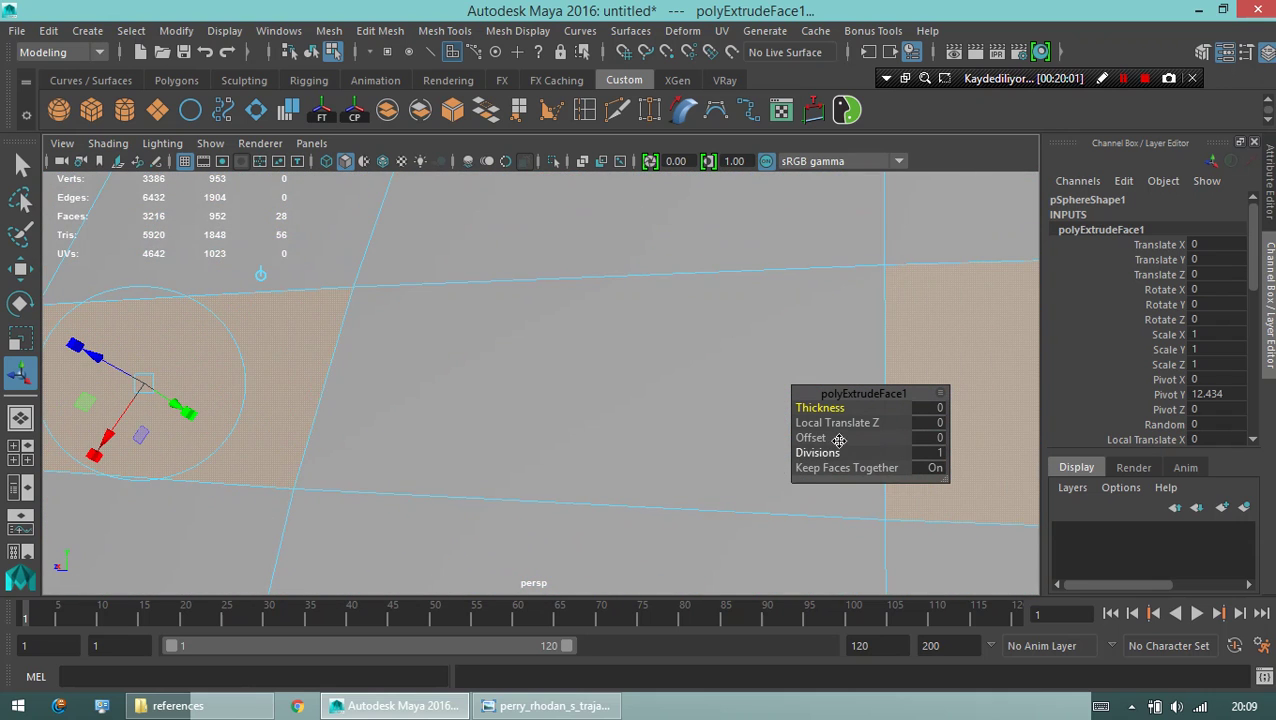
pyautogui.moveTo(810, 408); pyautogui.dragTo(798, 407)
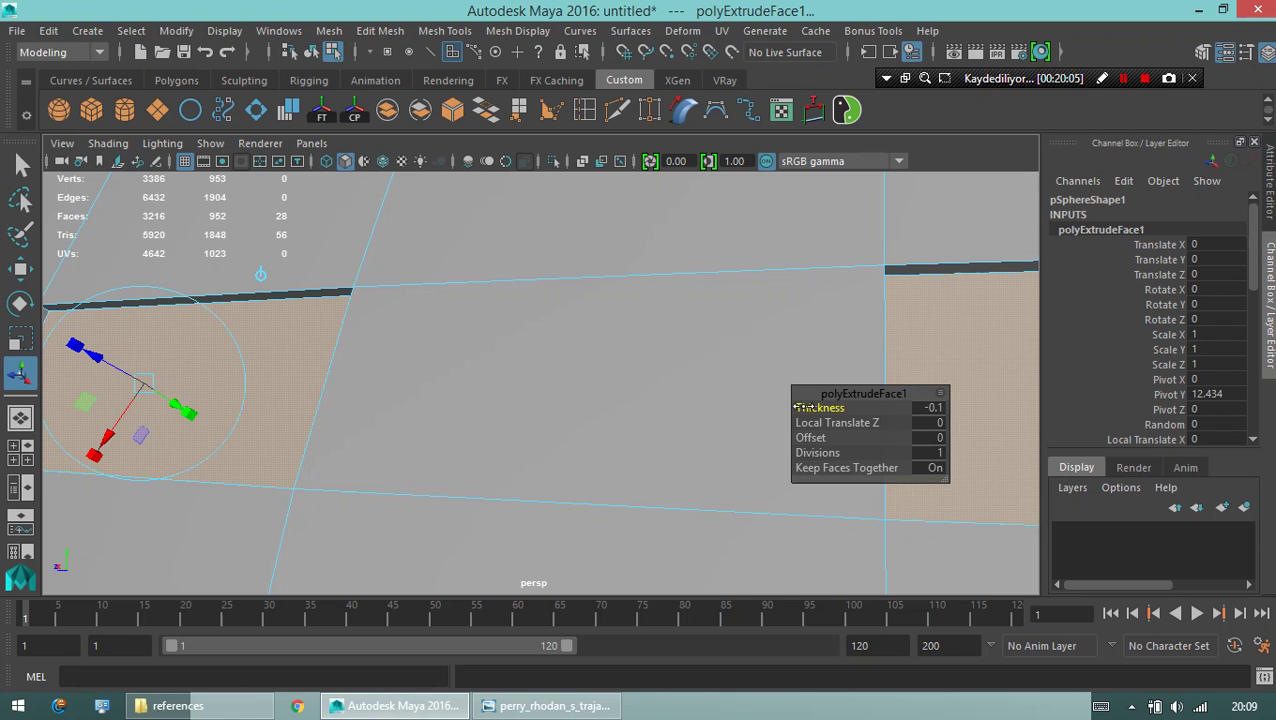
pyautogui.scroll(-3, 305, 322)
pyautogui.scroll(-3, 333, 498)
pyautogui.press('q')
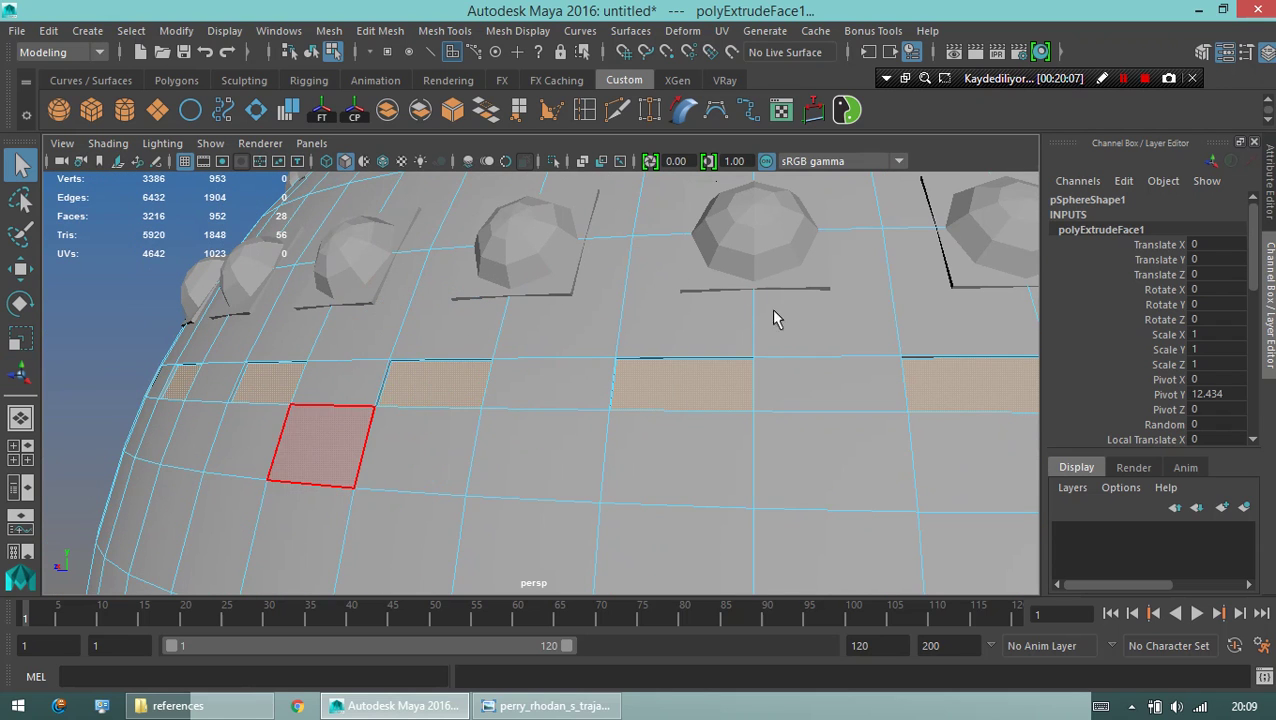
pyautogui.scroll(-5, 431, 294)
pyautogui.scroll(-3, 632, 364)
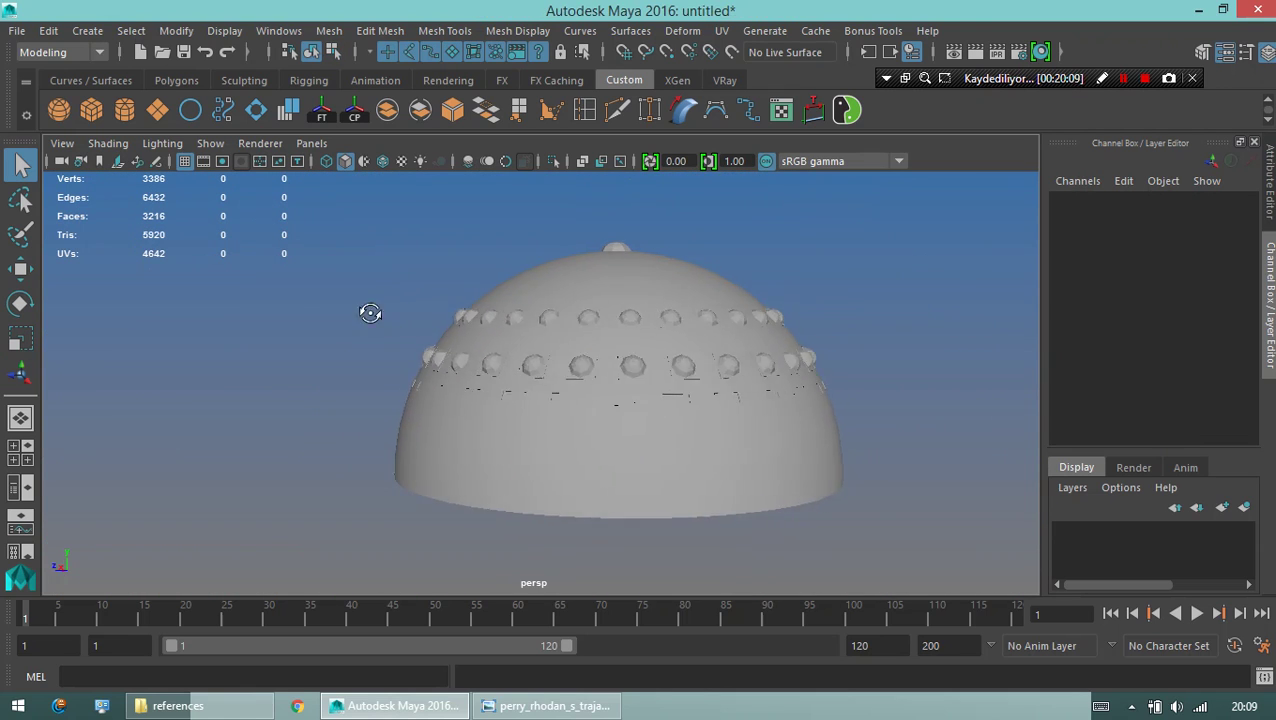
pyautogui.keyDown('alt'); pyautogui.moveTo(365, 307); pyautogui.dragTo(301, 307); pyautogui.keyUp('alt')
pyautogui.scroll(3, 550, 356)
pyautogui.keyDown('alt'); pyautogui.moveTo(550, 356); pyautogui.dragTo(564, 353); pyautogui.keyUp('alt')
pyautogui.scroll(-3, 436, 322)
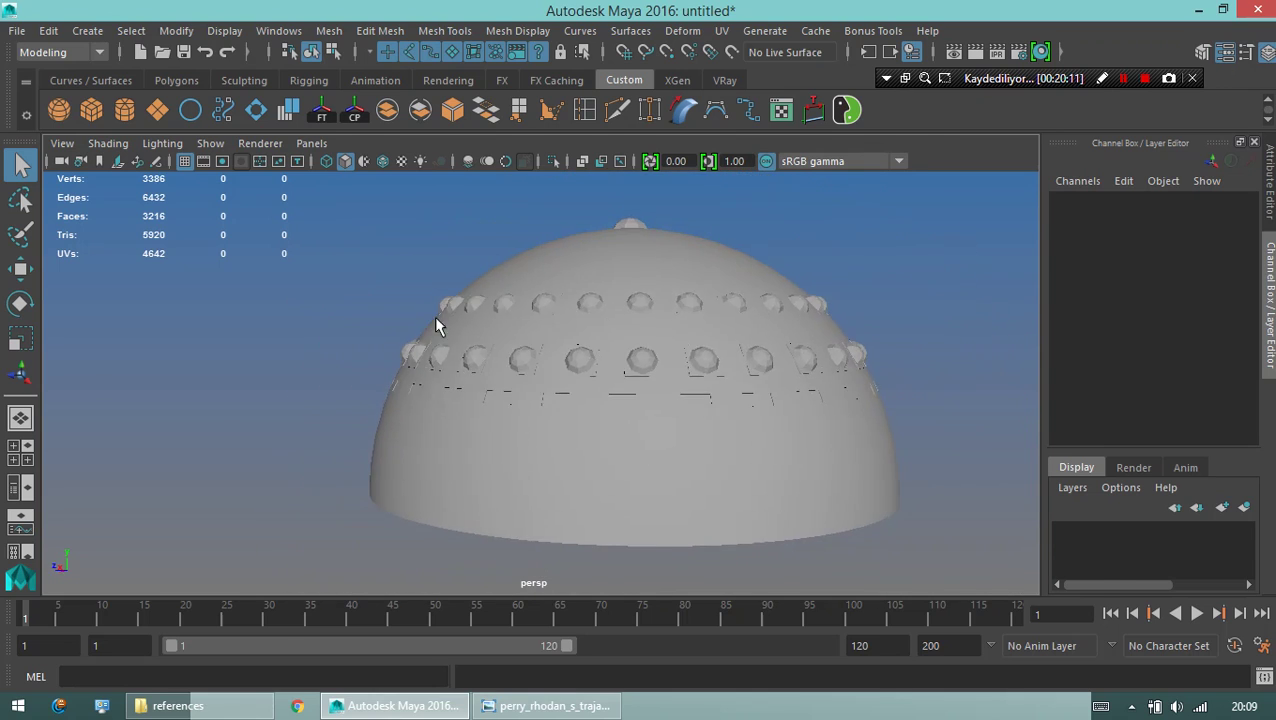
# Check the reference image, then reselect the dome in edge mode for new cuts.
pyautogui.hotkey('alt', 'Tab')
pyautogui.hotkey('alt', 'Tab')
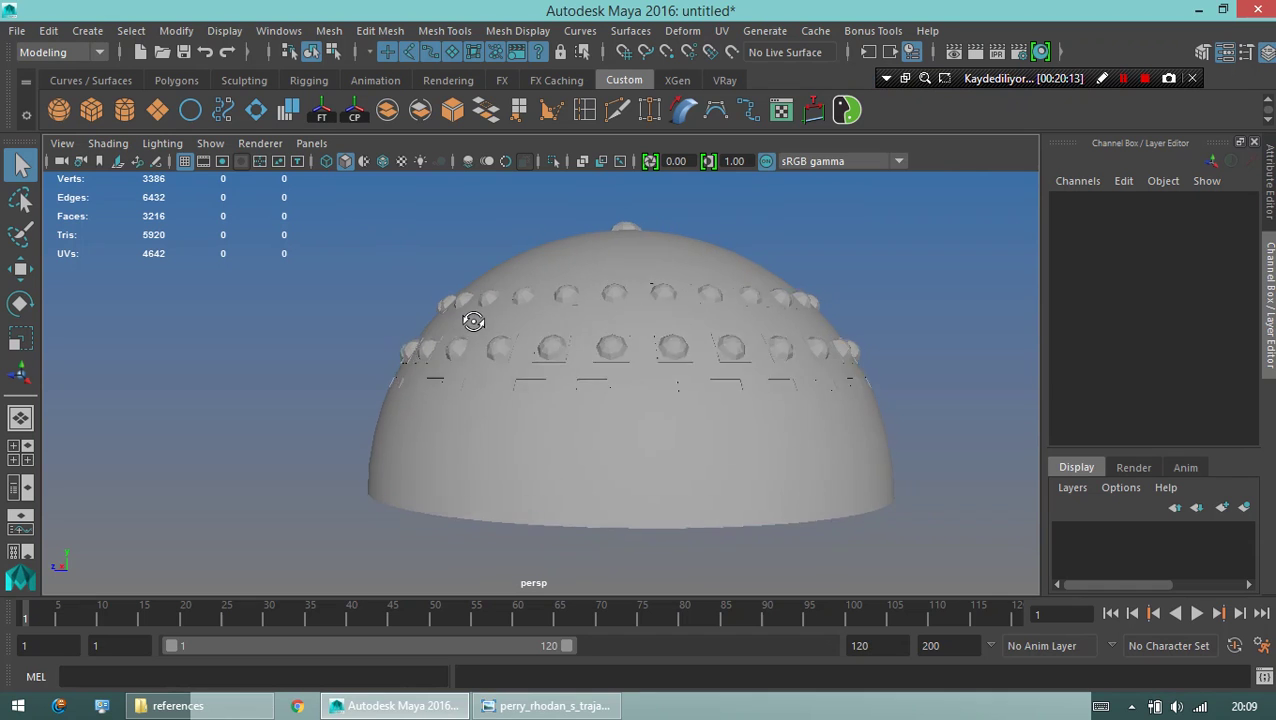
pyautogui.scroll(2, 470, 319)
pyautogui.click(481, 434)
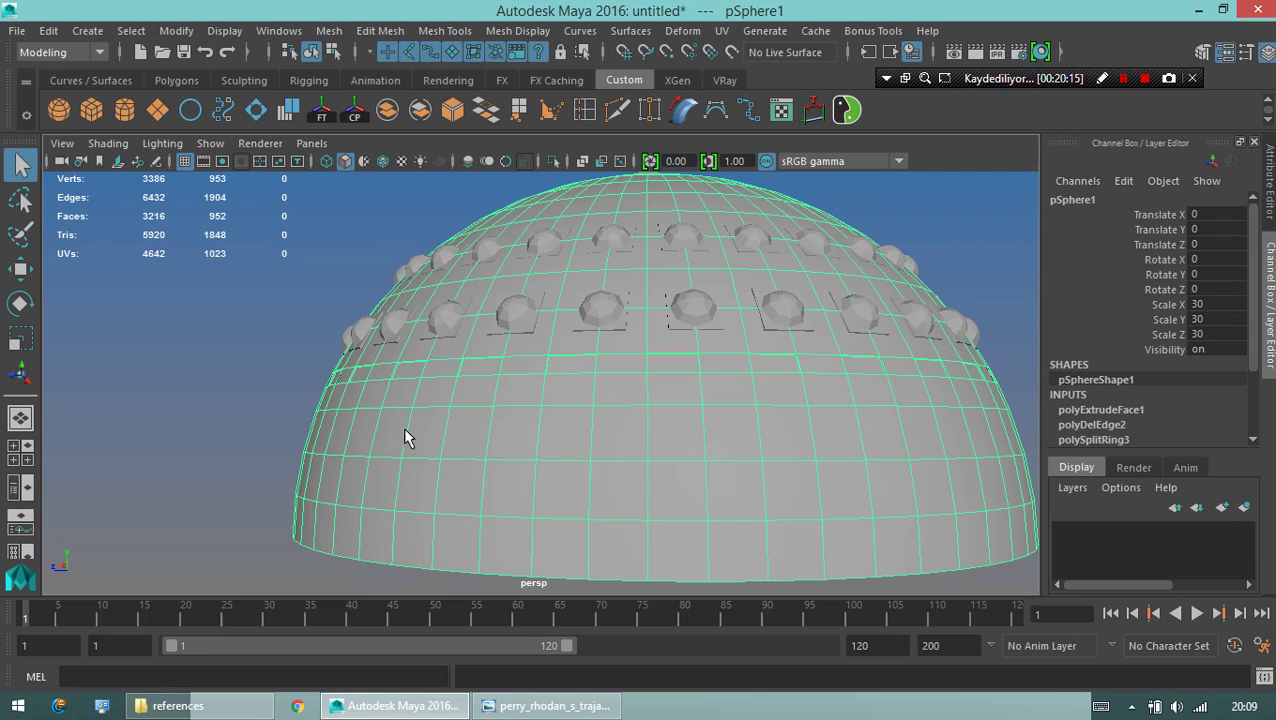
pyautogui.scroll(2, 491, 447)
pyautogui.scroll(2, 476, 393)
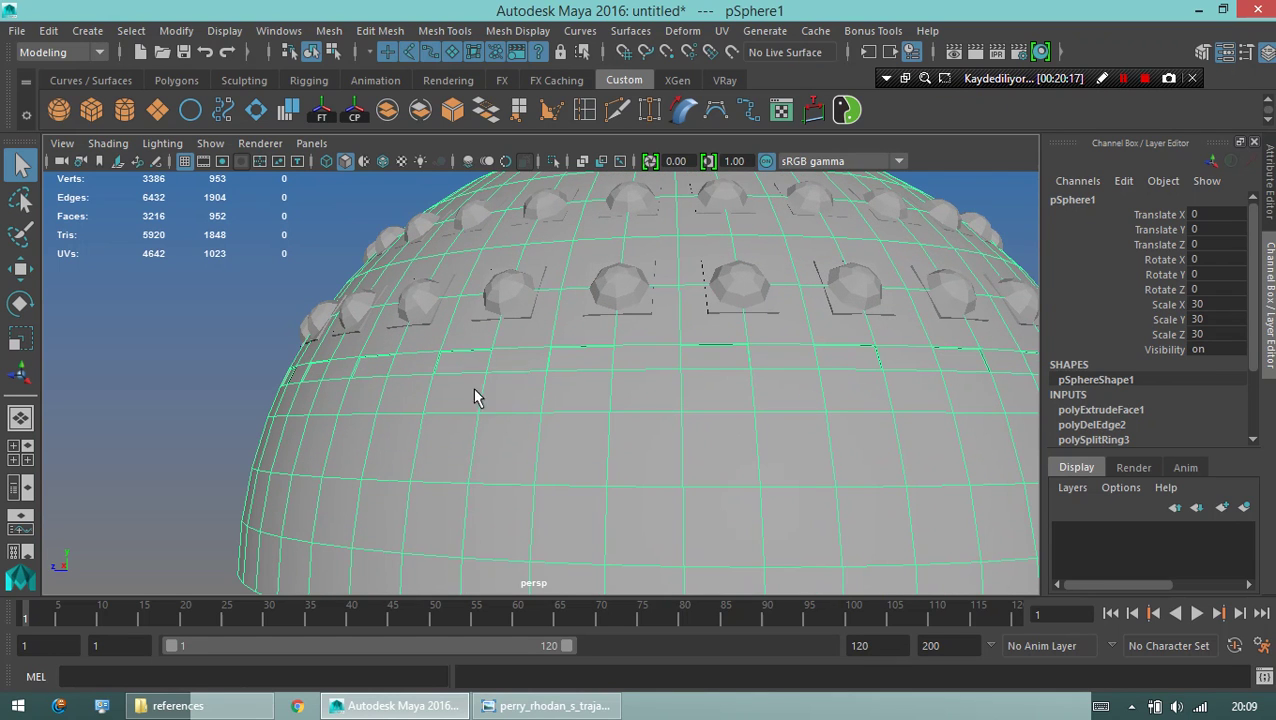
pyautogui.press('F10')
pyautogui.click(621, 115)
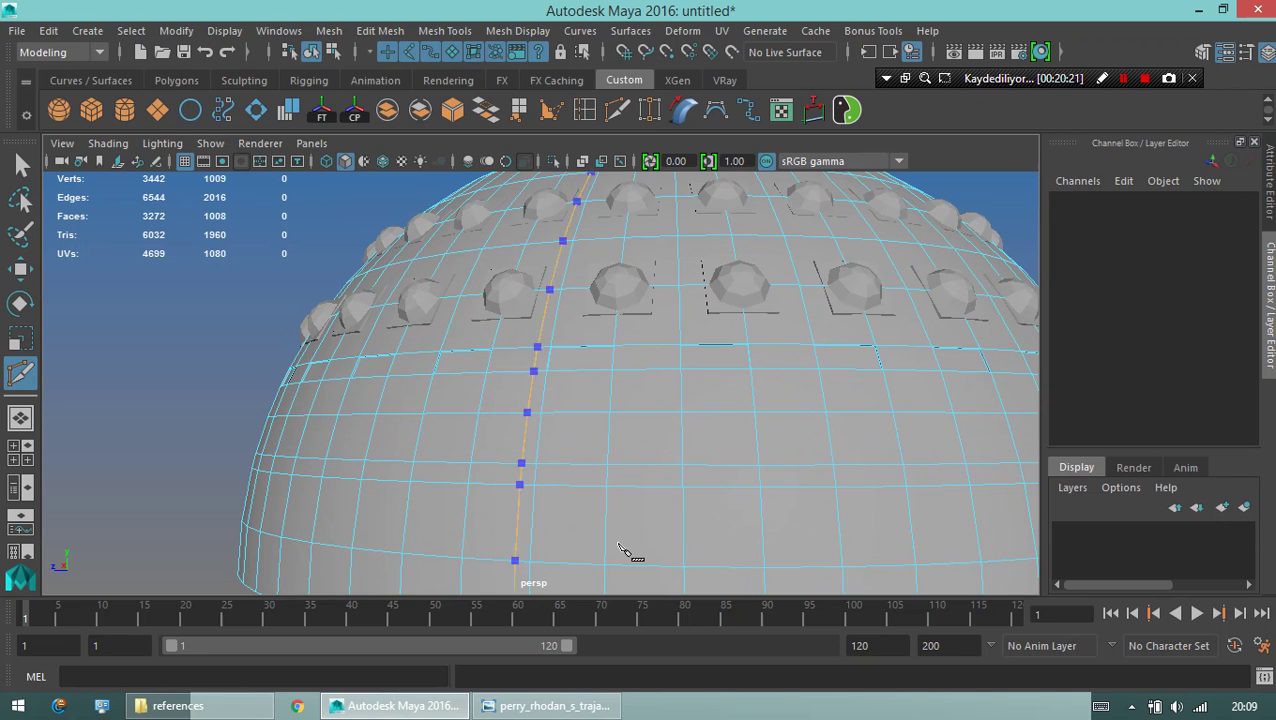
# Cut an edge loop into the dome's lower surface with Multi-Cut, then deselect the dome.
pyautogui.click(470, 484)
pyautogui.moveTo(490, 518)
pyautogui.keyDown('alt'); pyautogui.mouseDown()
pyautogui.moveTo(447, 490)
pyautogui.moveTo(397, 490)
pyautogui.mouseUp(); pyautogui.keyUp('alt')
pyautogui.scroll(2, 397, 490)
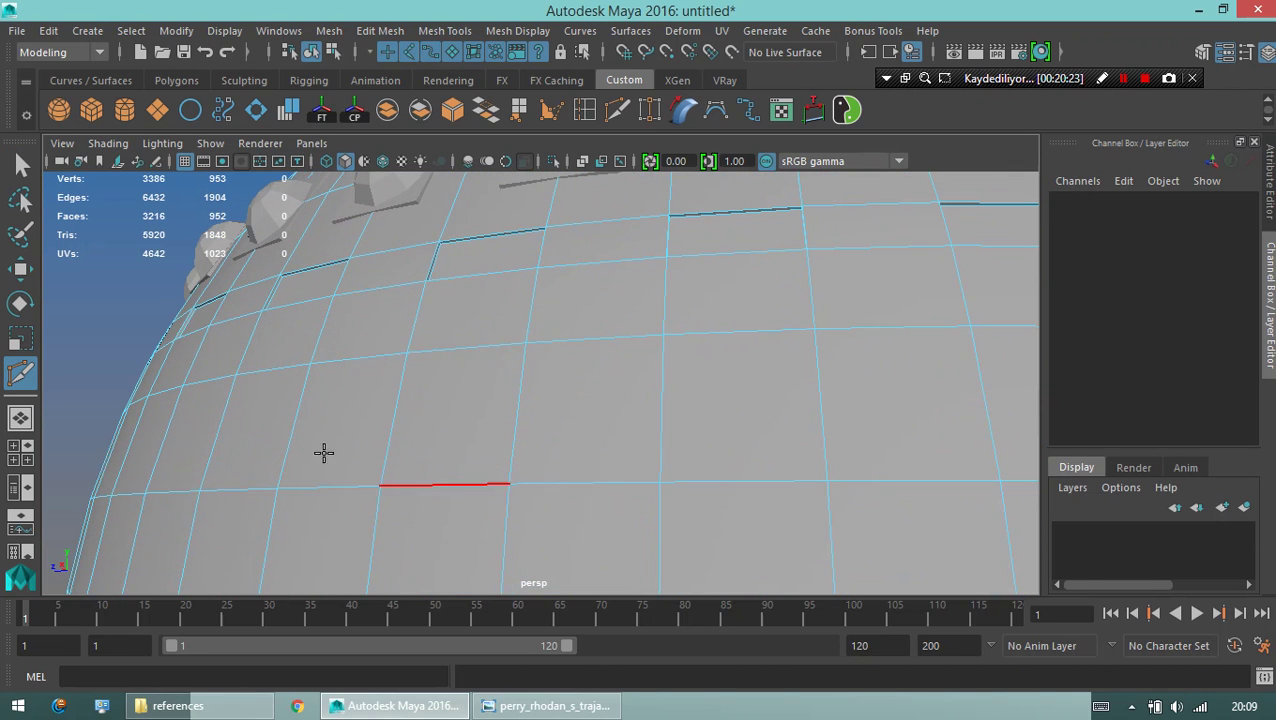
pyautogui.keyDown('ctrl'); pyautogui.click(296, 422); pyautogui.keyUp('ctrl')
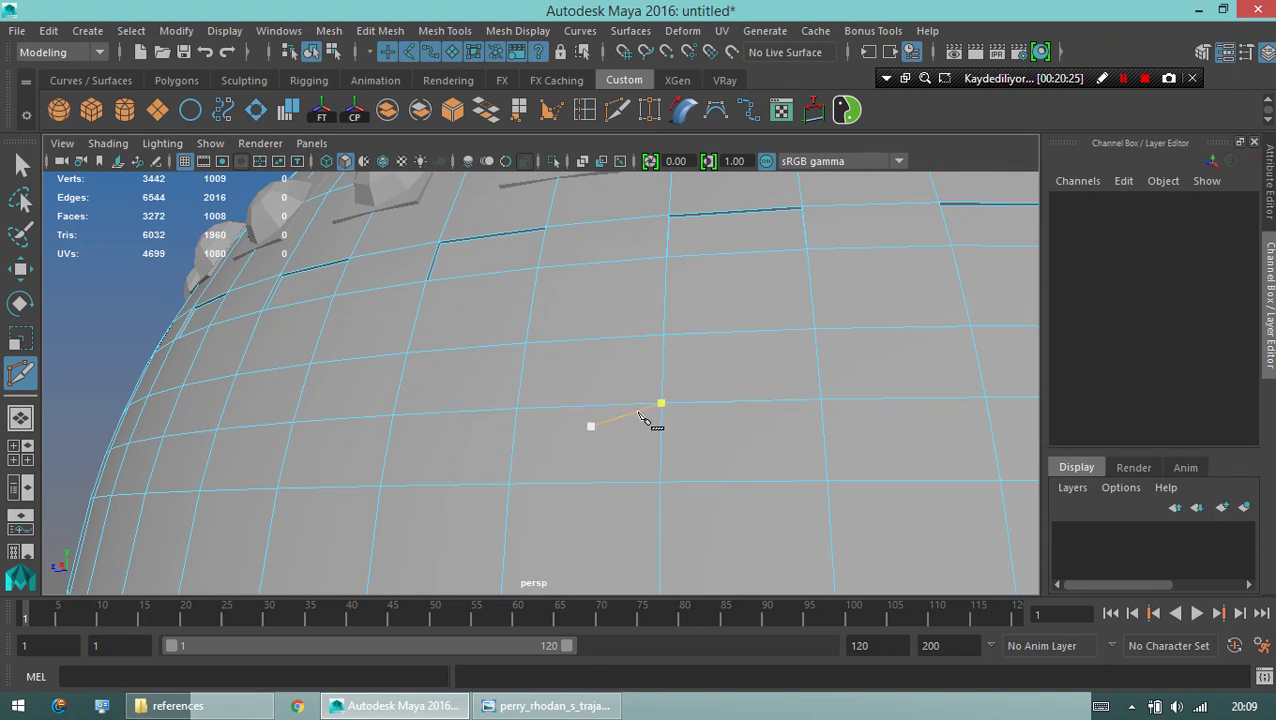
pyautogui.scroll(-3, 652, 421)
pyautogui.press('q')
pyautogui.click(397, 385)
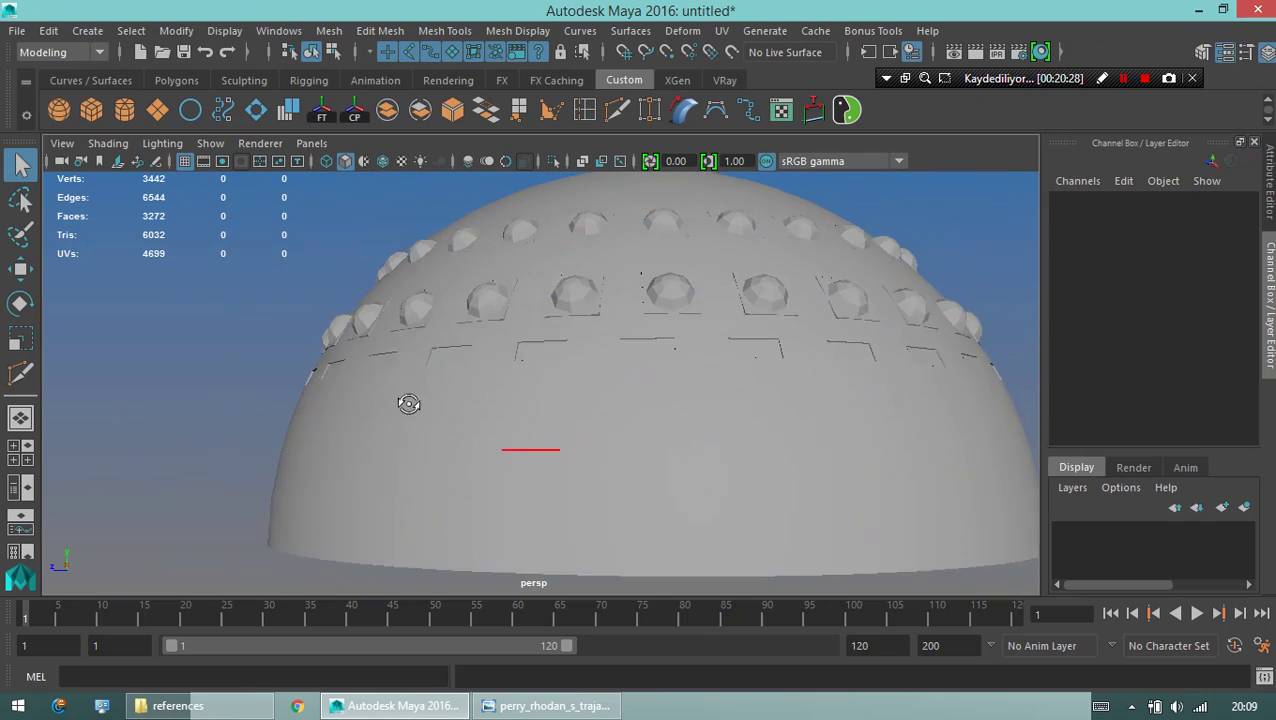
pyautogui.moveTo(407, 404)
pyautogui.keyDown('alt'); pyautogui.mouseDown()
pyautogui.moveTo(373, 396)
pyautogui.moveTo(404, 392)
pyautogui.mouseUp(); pyautogui.keyUp('alt')
# Flip between the spaceship reference and the model, selecting the whole dome.
pyautogui.hotkey('alt', 'Tab')
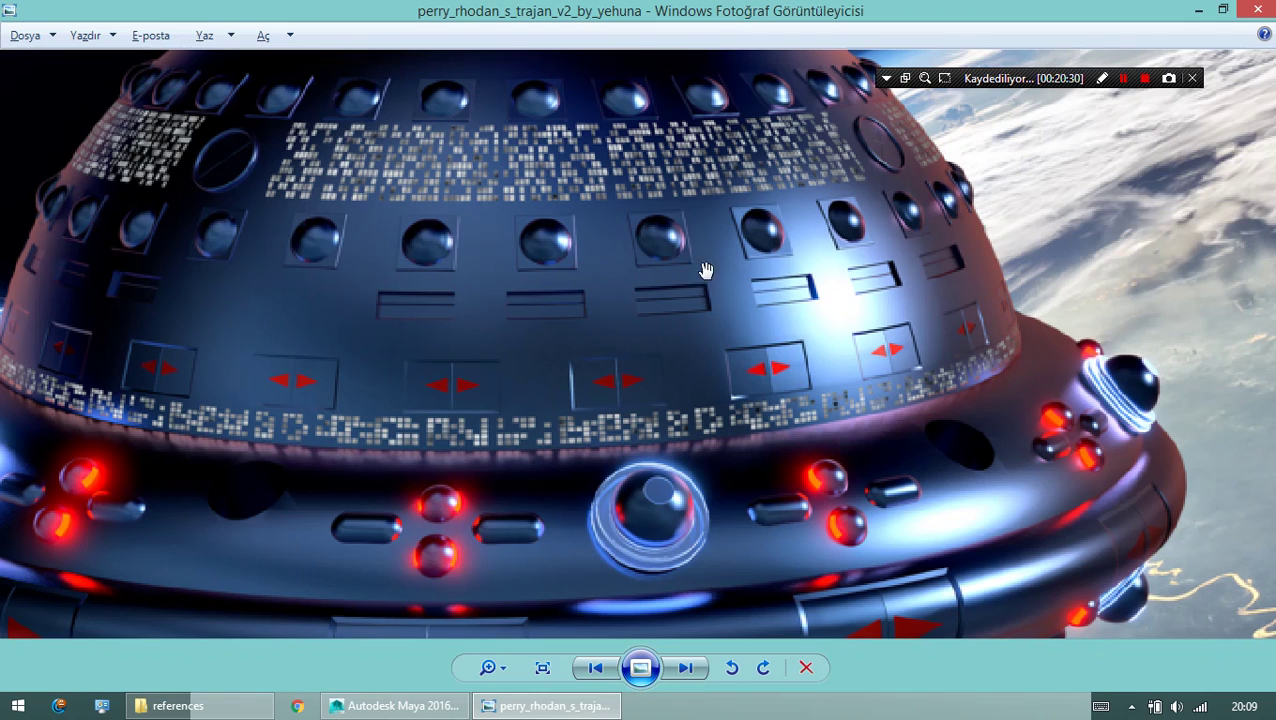
pyautogui.hotkey('alt', 'Tab')
pyautogui.keyDown('alt'); pyautogui.moveTo(558, 393); pyautogui.dragTo(527, 379); pyautogui.keyUp('alt')
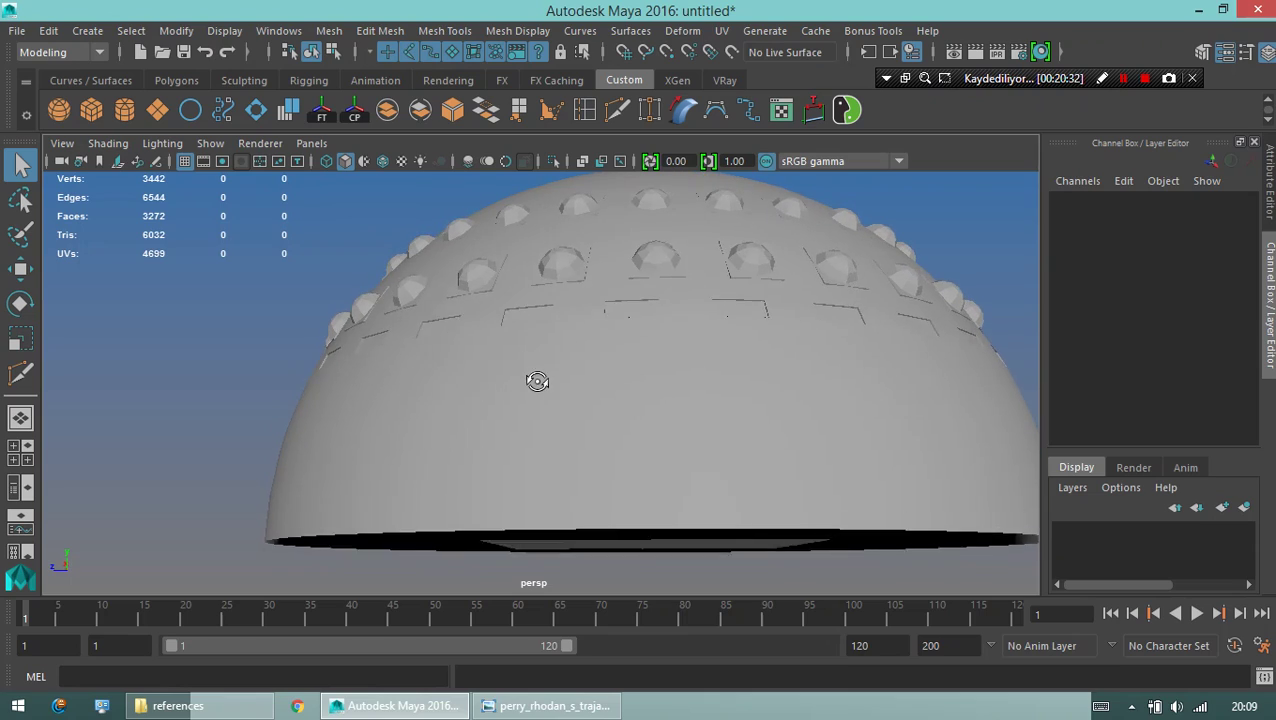
pyautogui.click(521, 413)
pyautogui.keyDown('alt'); pyautogui.moveTo(517, 422); pyautogui.dragTo(521, 427); pyautogui.keyUp('alt')
pyautogui.hotkey('alt', 'Tab')
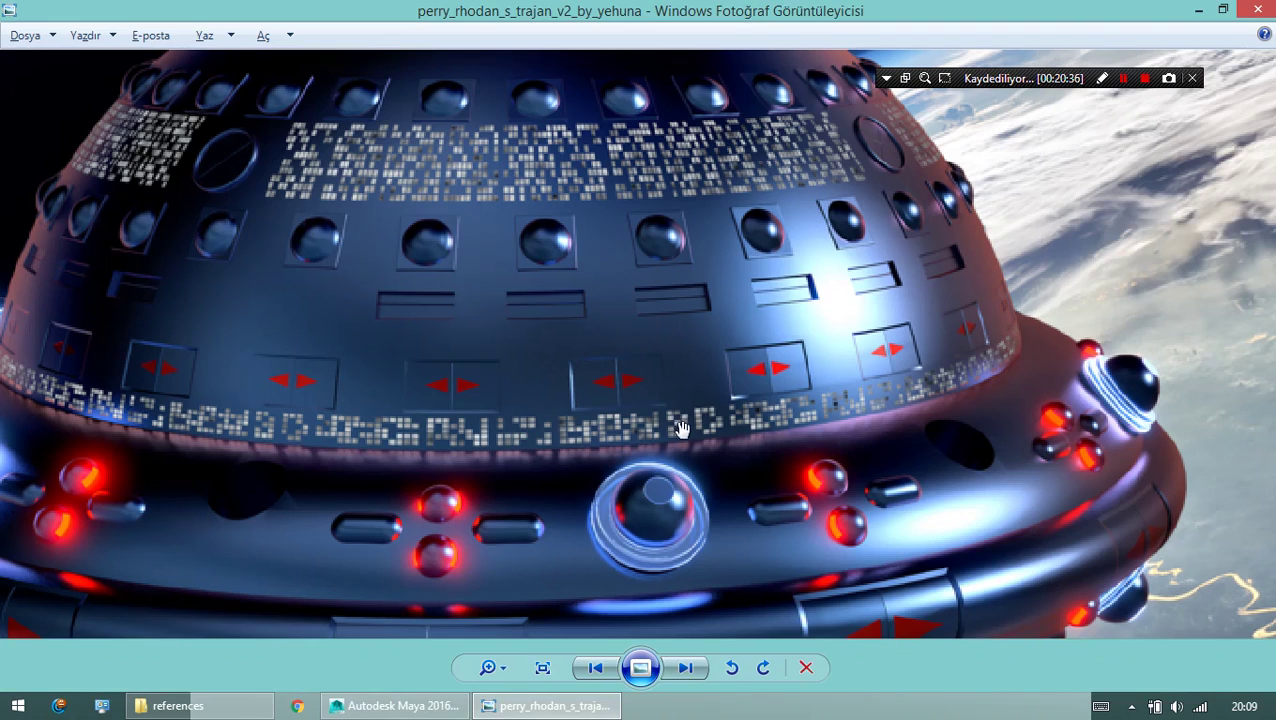
pyautogui.hotkey('alt', 'Tab')
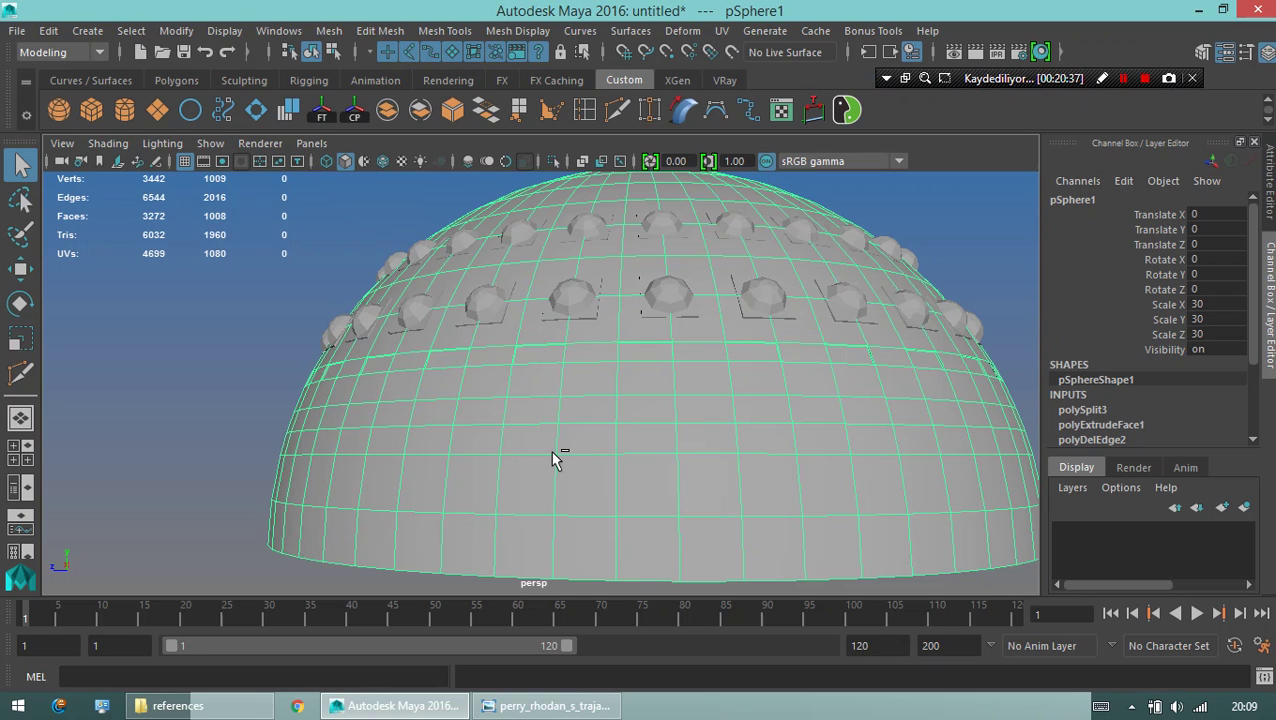
# Undo the last loop cut, zoom the perry_rhodan reference out to fit, and reselect the dome.
pyautogui.hotkey('ctrl', 'z')
pyautogui.hotkey('ctrl', 'z')
pyautogui.hotkey('ctrl', 'z')
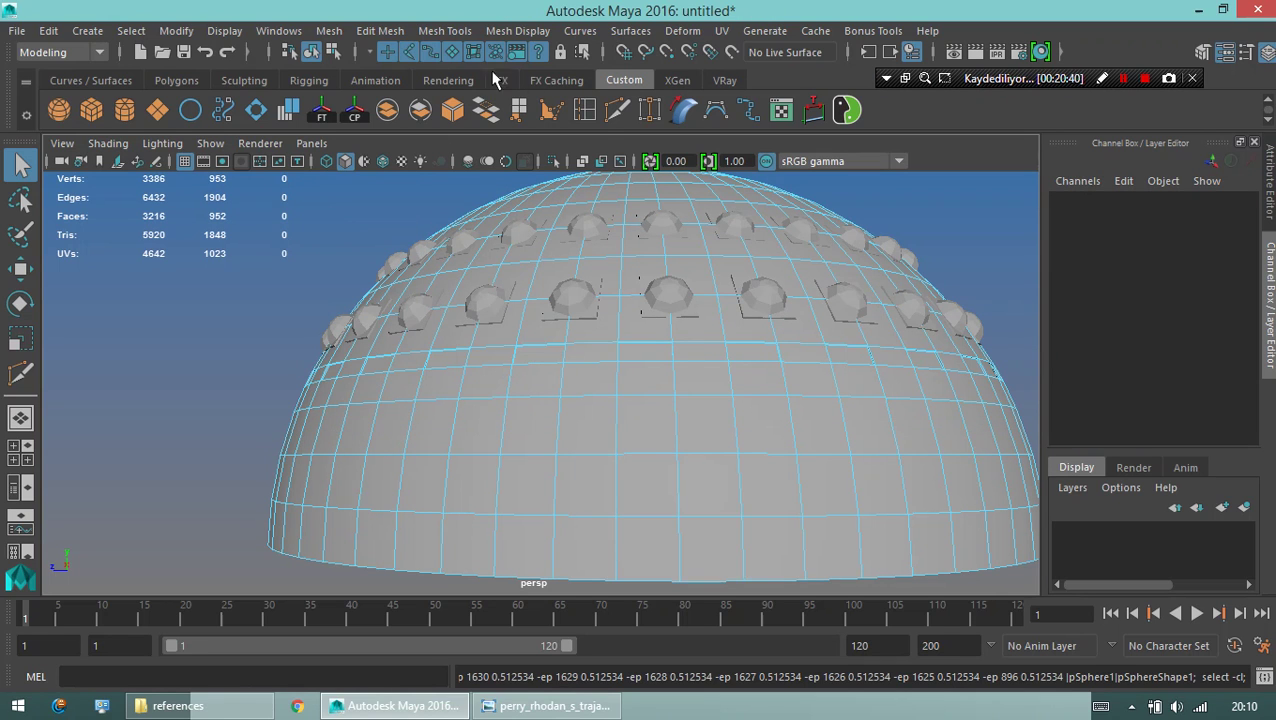
pyautogui.hotkey('alt', 'Tab')
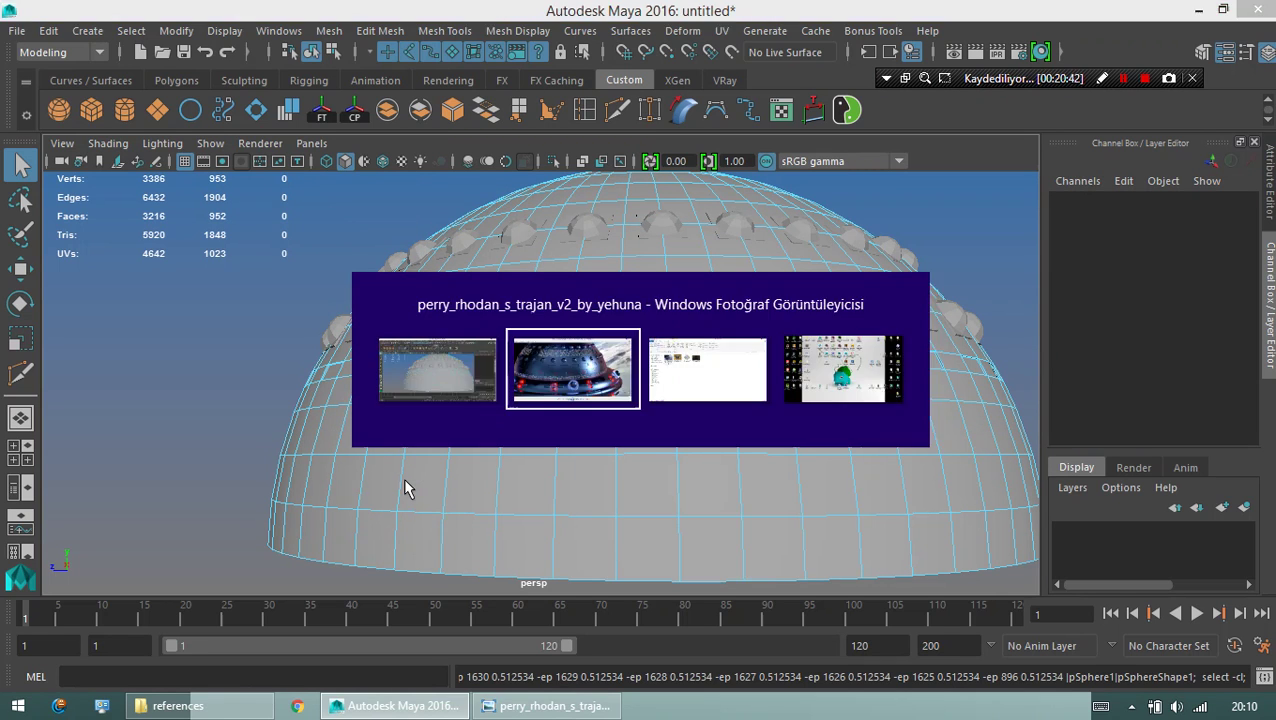
pyautogui.scroll(-2, 727, 416)
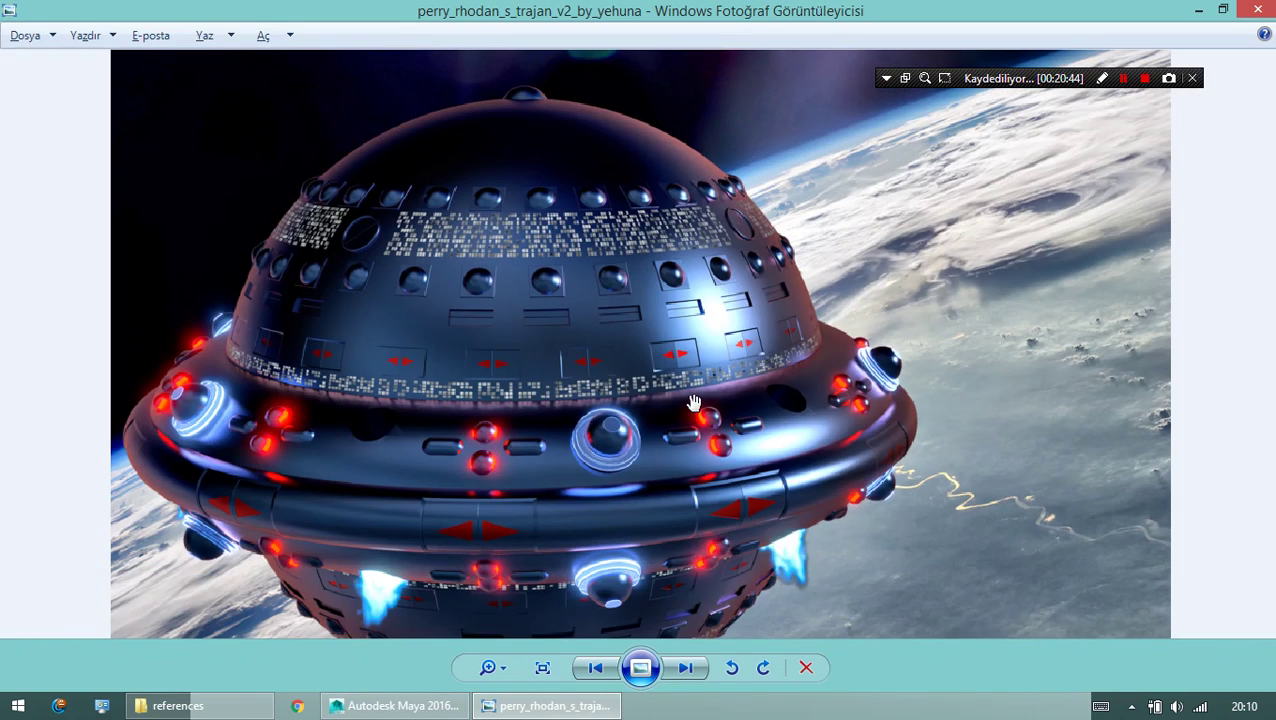
pyautogui.hotkey('alt', 'Tab')
pyautogui.scroll(2, 555, 419)
pyautogui.scroll(2, 515, 484)
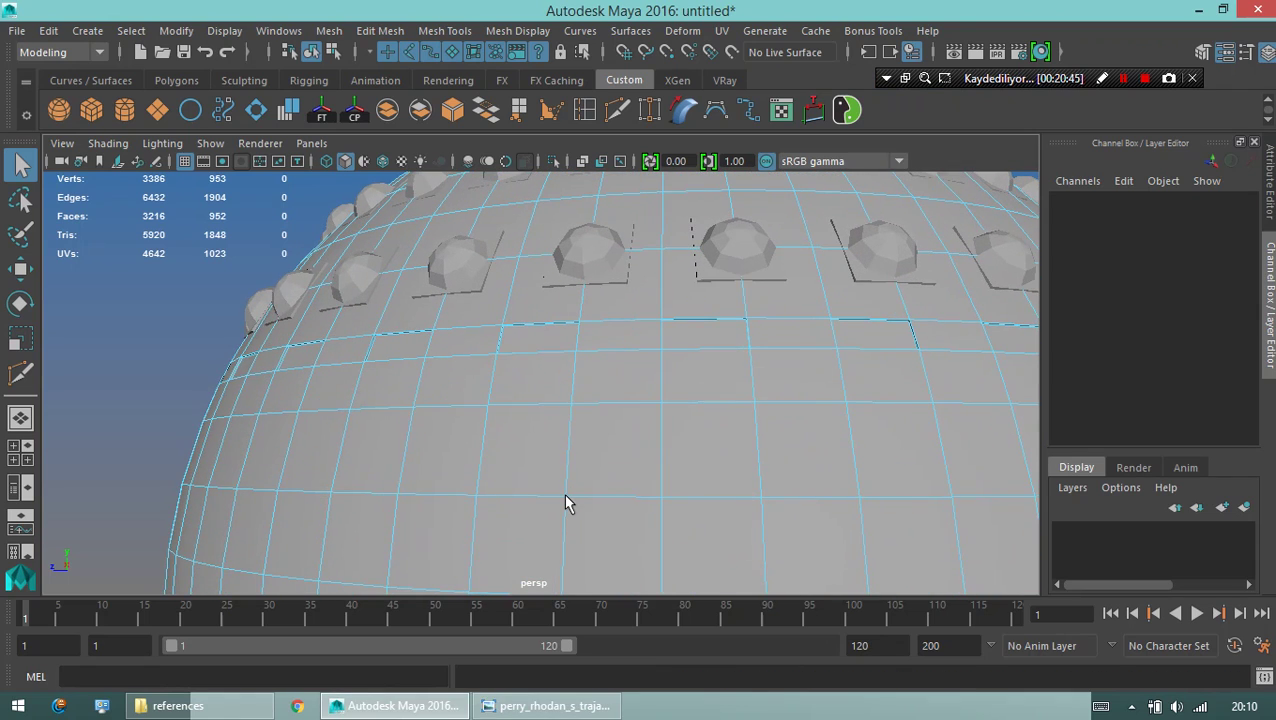
pyautogui.press('F8')
pyautogui.click(501, 435)
pyautogui.scroll(-2, 455, 445)
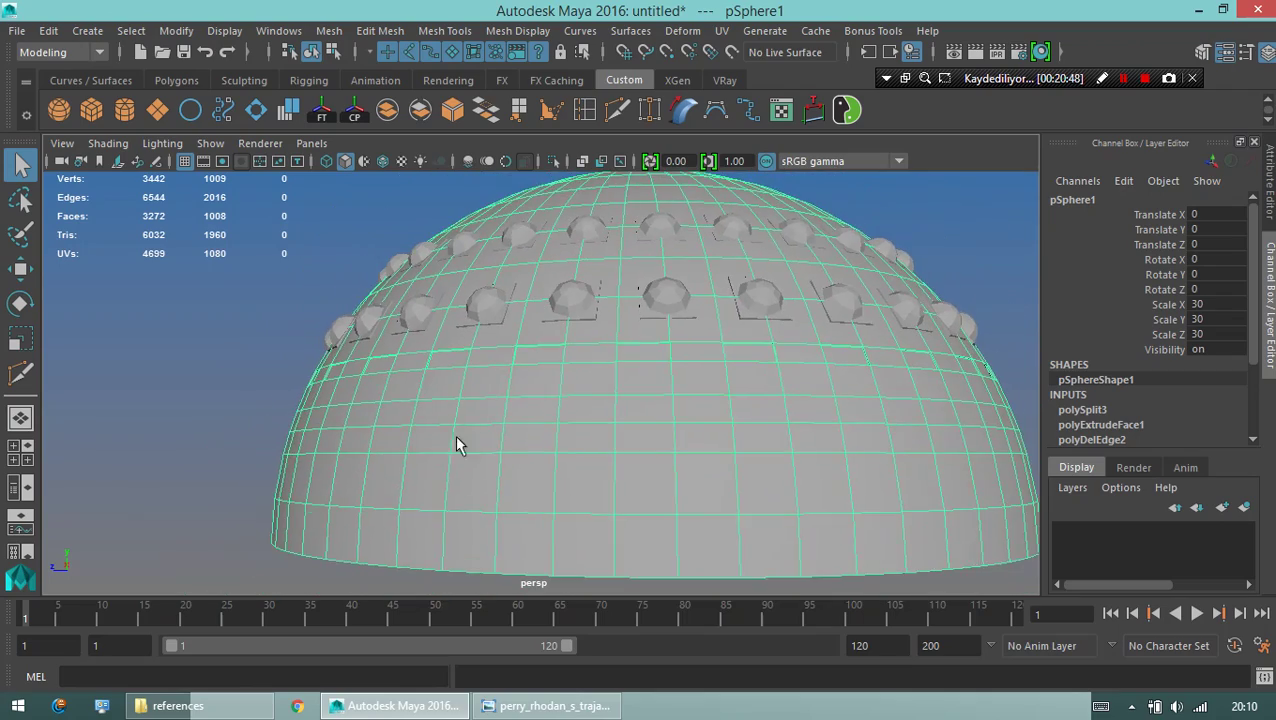
pyautogui.moveTo(455, 445)
pyautogui.keyDown('alt'); pyautogui.mouseDown()
pyautogui.moveTo(461, 362)
pyautogui.moveTo(501, 401)
pyautogui.mouseUp(); pyautogui.keyUp('alt')
pyautogui.scroll(1, 561, 421)
pyautogui.scroll(3, 648, 448)
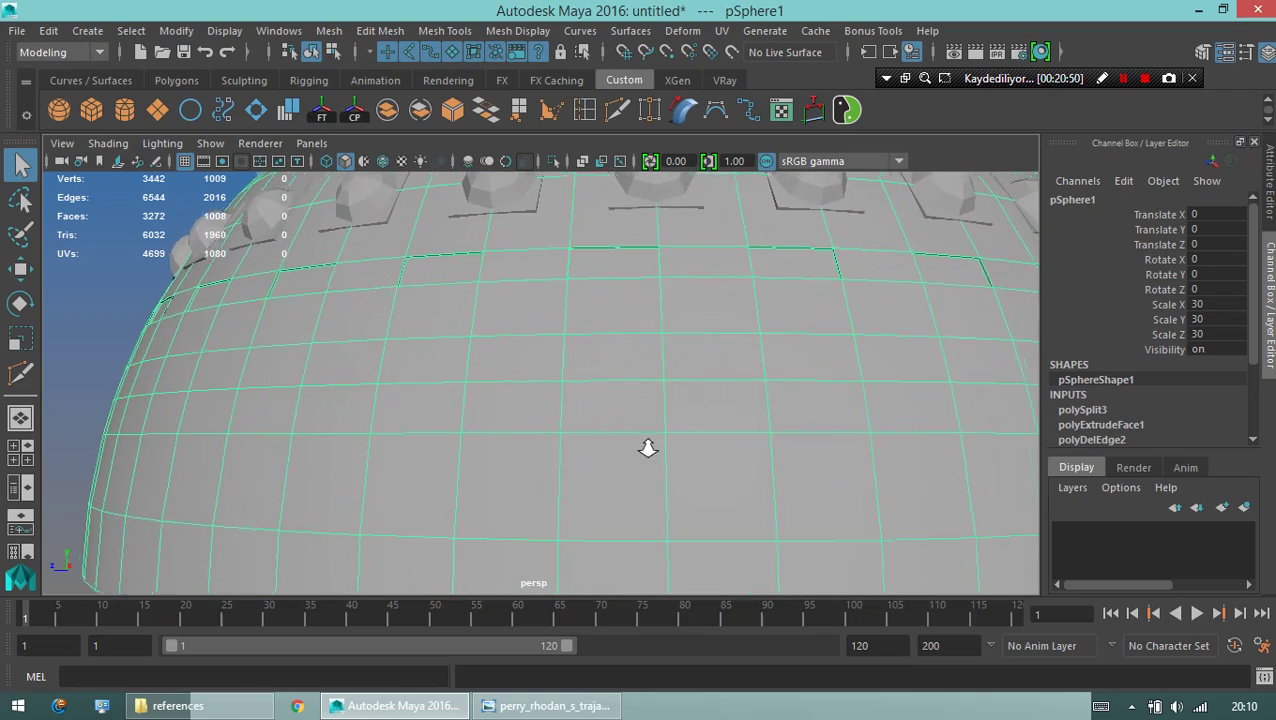
pyautogui.scroll(-2, 648, 448)
pyautogui.scroll(-2, 584, 456)
pyautogui.scroll(-1, 564, 450)
pyautogui.hotkey('alt', 'Tab')
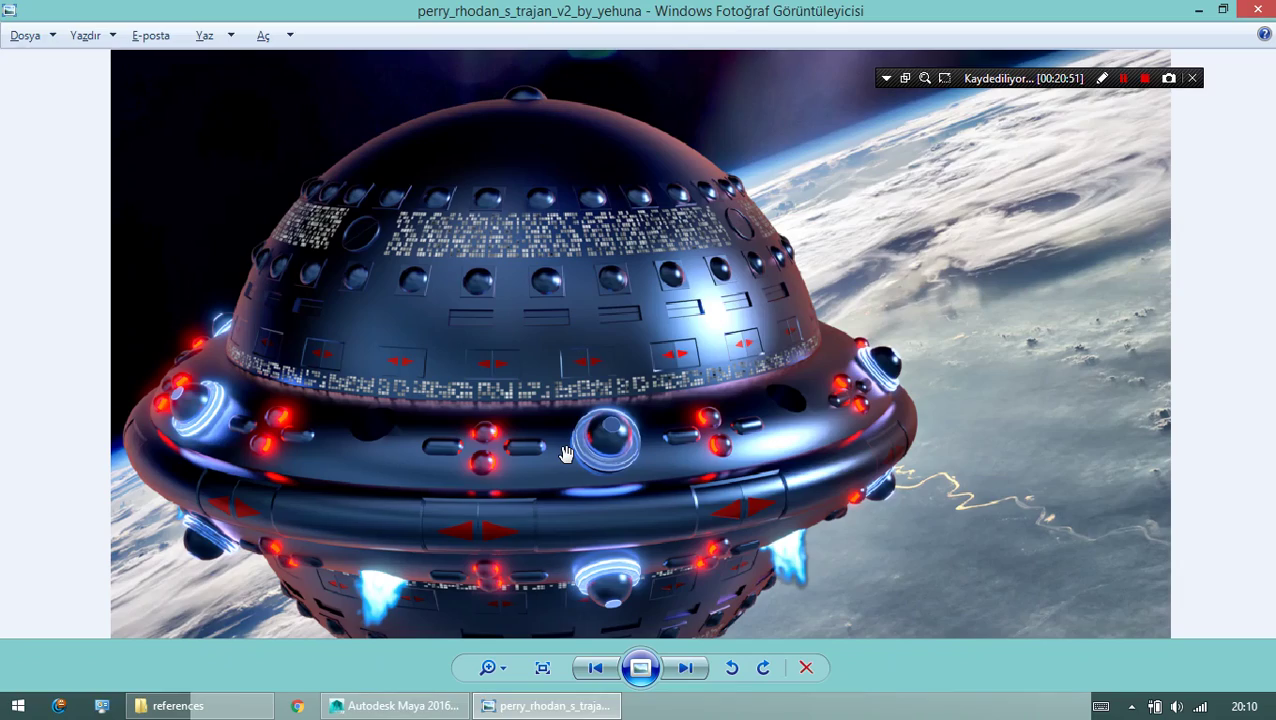
pyautogui.hotkey('alt', 'Tab')
# Select the horizontal edge loop running below the recessed panel row.
pyautogui.moveTo(510, 473)
pyautogui.keyDown('alt'); pyautogui.mouseDown()
pyautogui.moveTo(553, 484)
pyautogui.moveTo(538, 448)
pyautogui.mouseUp(); pyautogui.keyUp('alt')
pyautogui.press('F10')
pyautogui.doubleClick(620, 379)
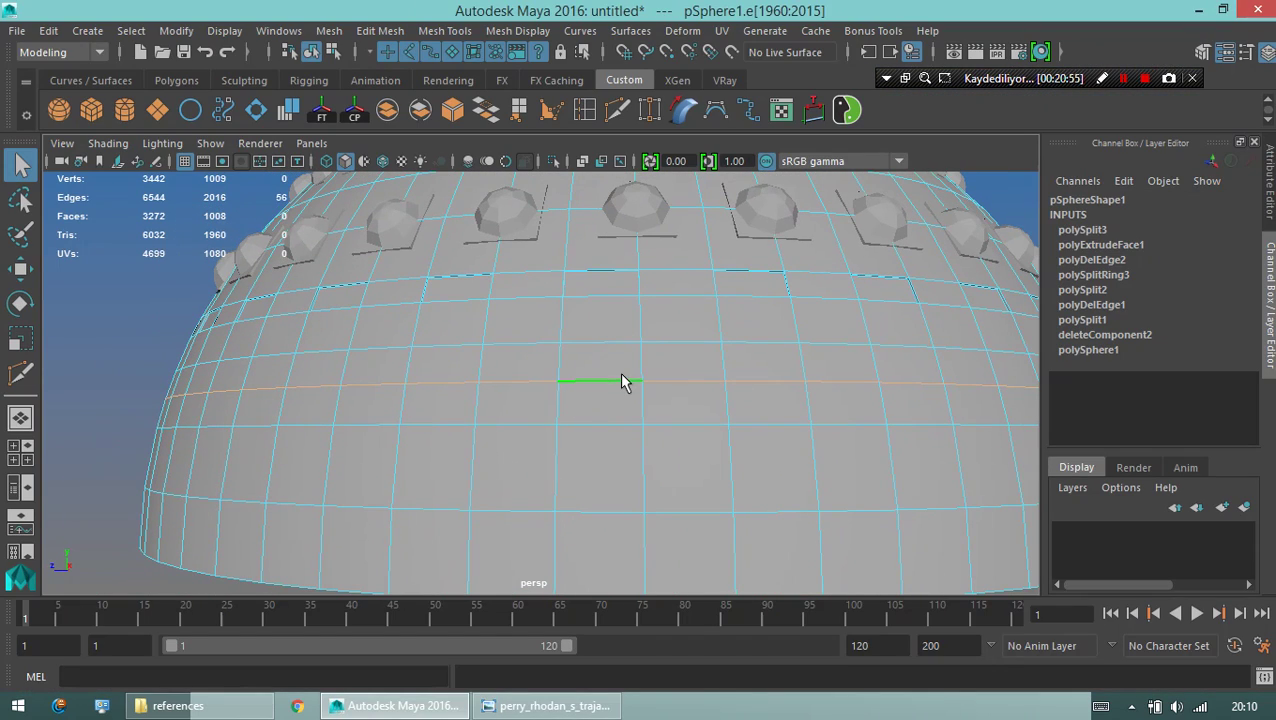
pyautogui.scroll(2, 604, 407)
pyautogui.press('F11')
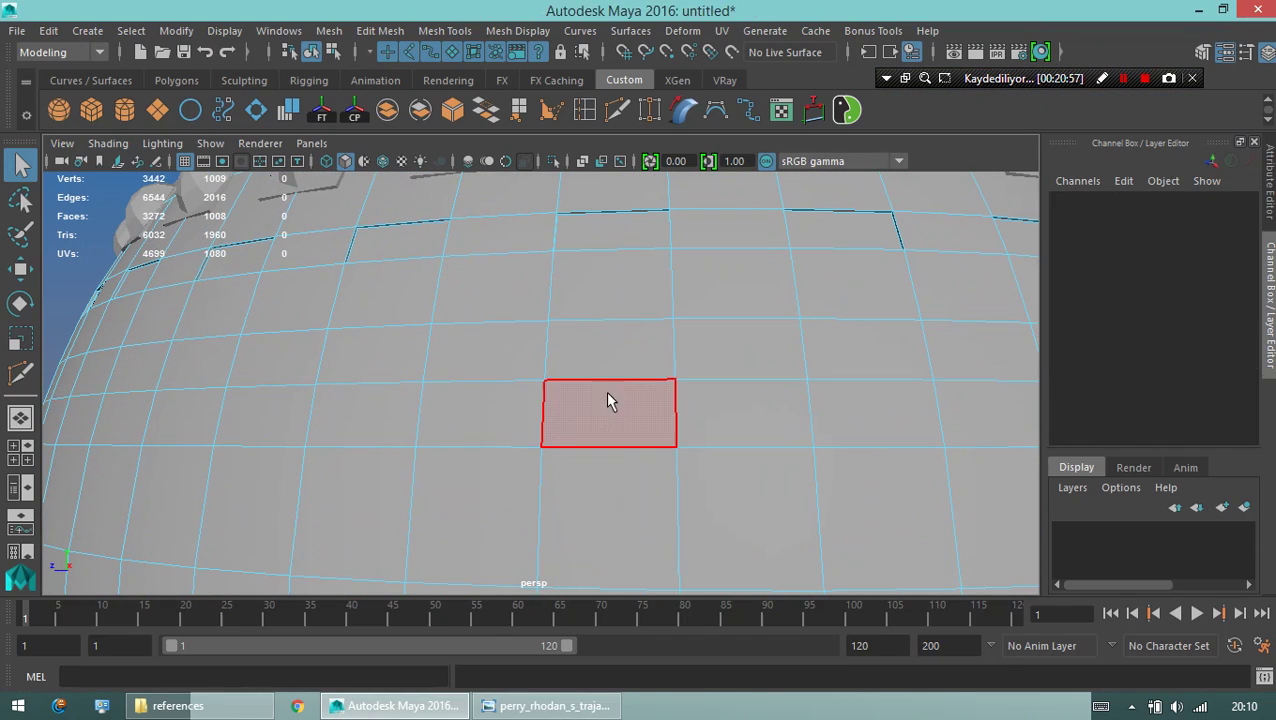
pyautogui.click(623, 430)
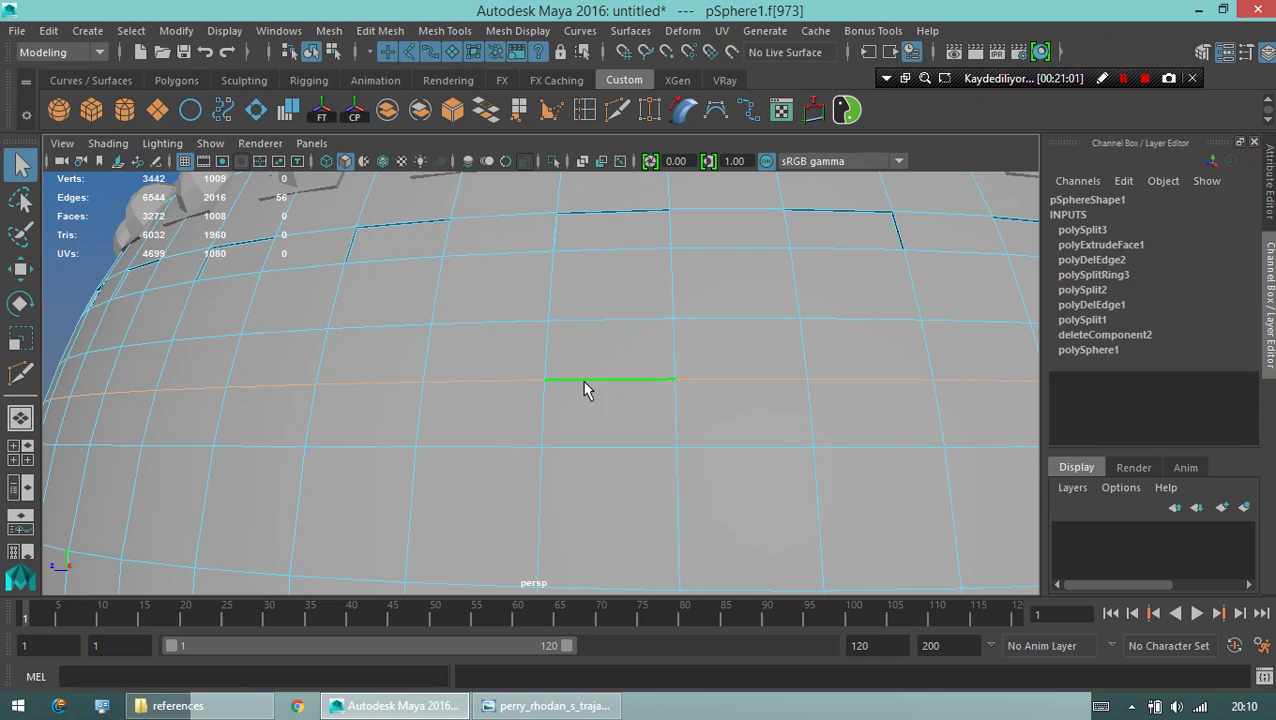
pyautogui.press('F10')
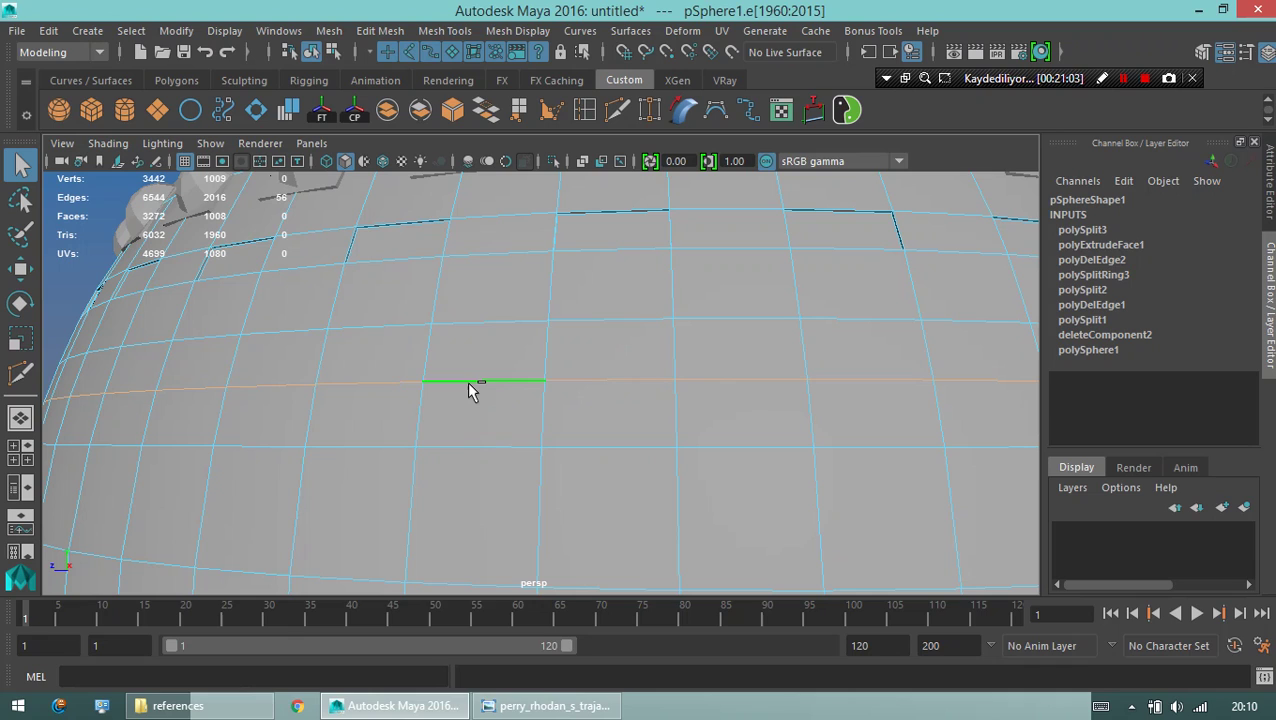
# Slide the selected edge loop slightly down the dome with the Slide Edge Tool.
pyautogui.keyDown('shift'); pyautogui.moveTo(472, 390); pyautogui.dragTo(497, 497, button='right'); pyautogui.keyUp('shift')
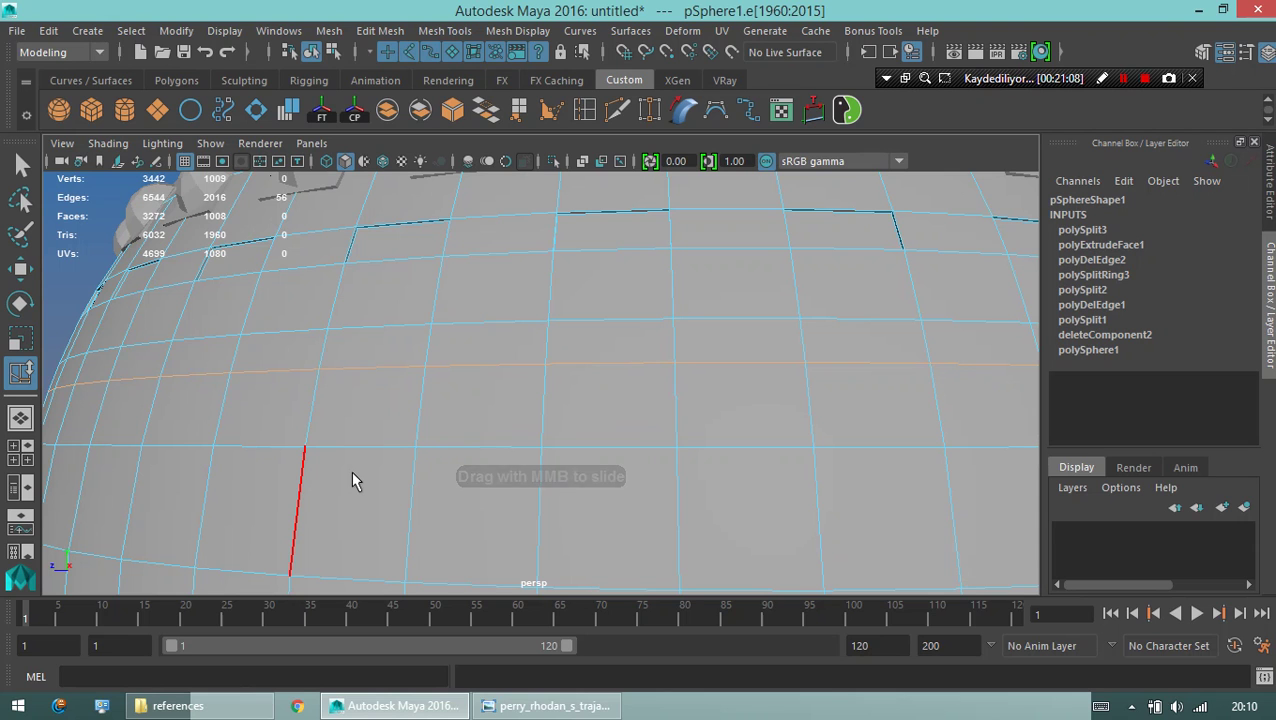
pyautogui.moveTo(351, 471); pyautogui.dragTo(337, 471, button='middle')
pyautogui.scroll(-5, 337, 471)
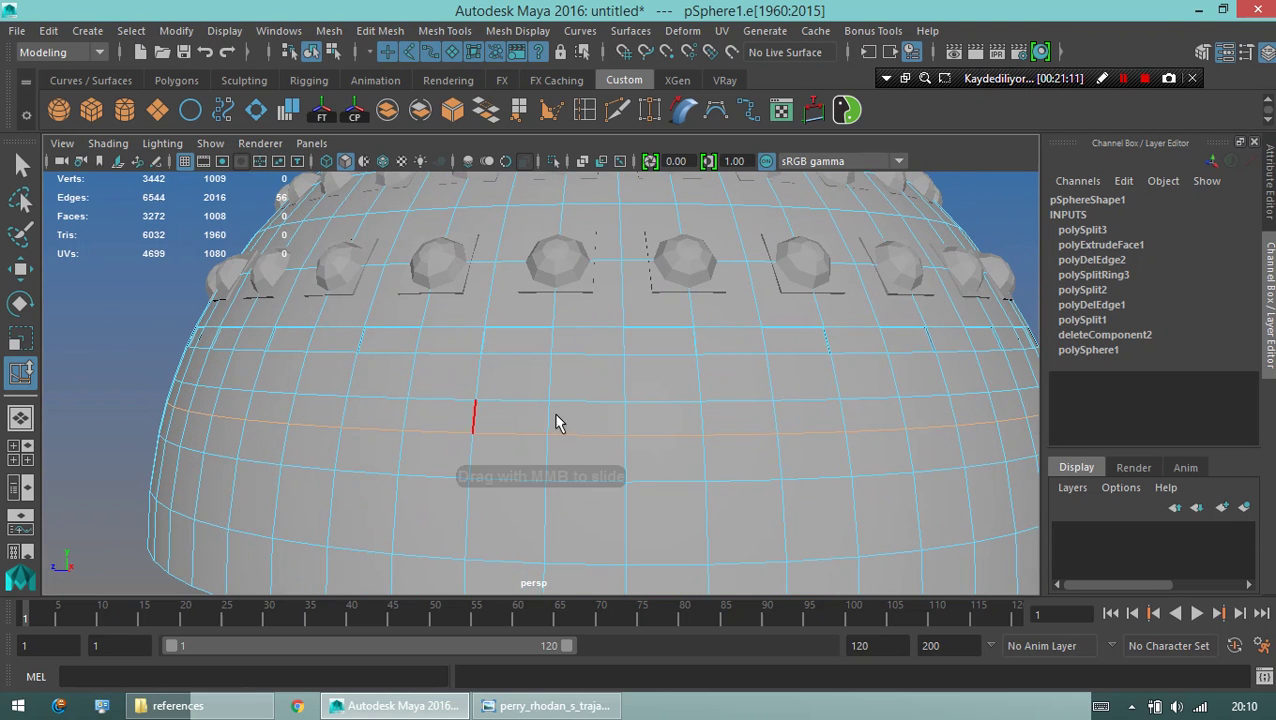
# Select alternating faces along the first side of the dome's lower band.
pyautogui.moveTo(540, 357)
pyautogui.keyDown('alt'); pyautogui.mouseDown()
pyautogui.moveTo(473, 282)
pyautogui.moveTo(474, 340)
pyautogui.mouseUp(); pyautogui.keyUp('alt')
pyautogui.click(474, 340)
pyautogui.keyDown('alt'); pyautogui.moveTo(518, 378); pyautogui.dragTo(510, 382); pyautogui.keyUp('alt')
pyautogui.keyDown('shift'); pyautogui.click(518, 380); pyautogui.keyUp('shift')
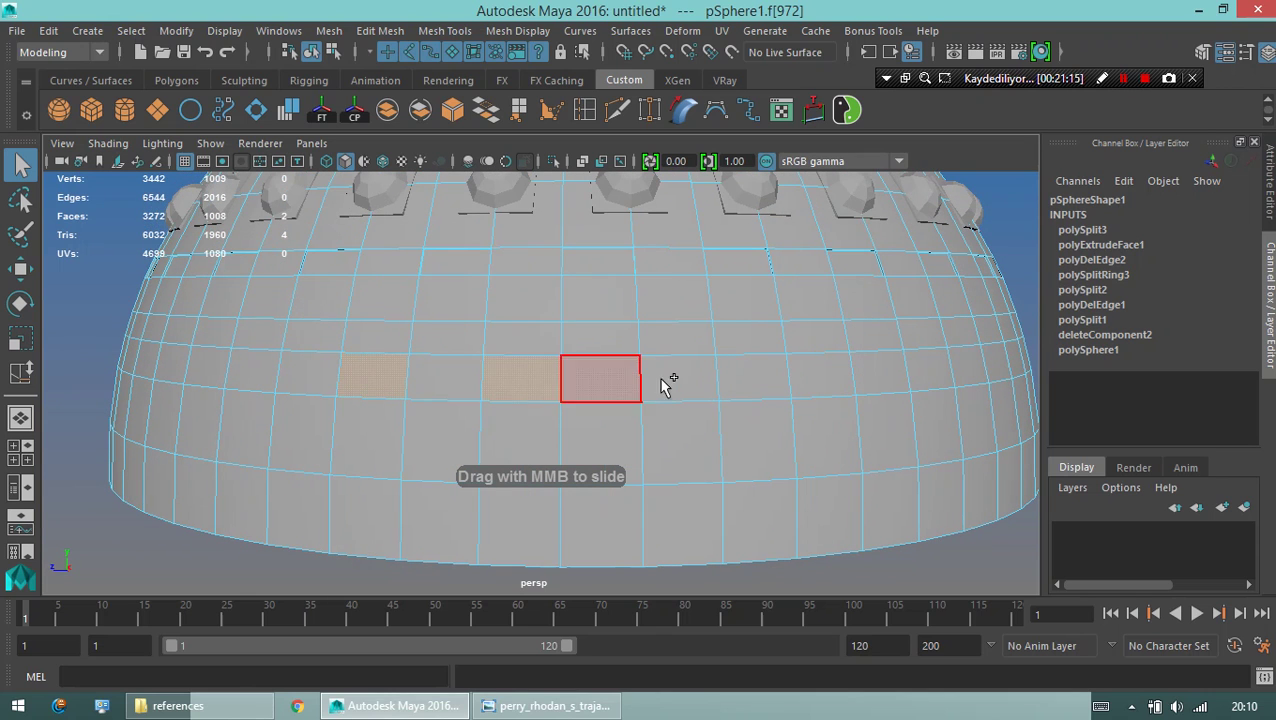
pyautogui.keyDown('shift'); pyautogui.click(705, 382); pyautogui.keyUp('shift')
pyautogui.keyDown('shift'); pyautogui.click(808, 380); pyautogui.keyUp('shift')
pyautogui.moveTo(808, 380)
pyautogui.keyDown('alt'); pyautogui.mouseDown()
pyautogui.moveTo(678, 401)
pyautogui.moveTo(675, 379)
pyautogui.mouseUp(); pyautogui.keyUp('alt')
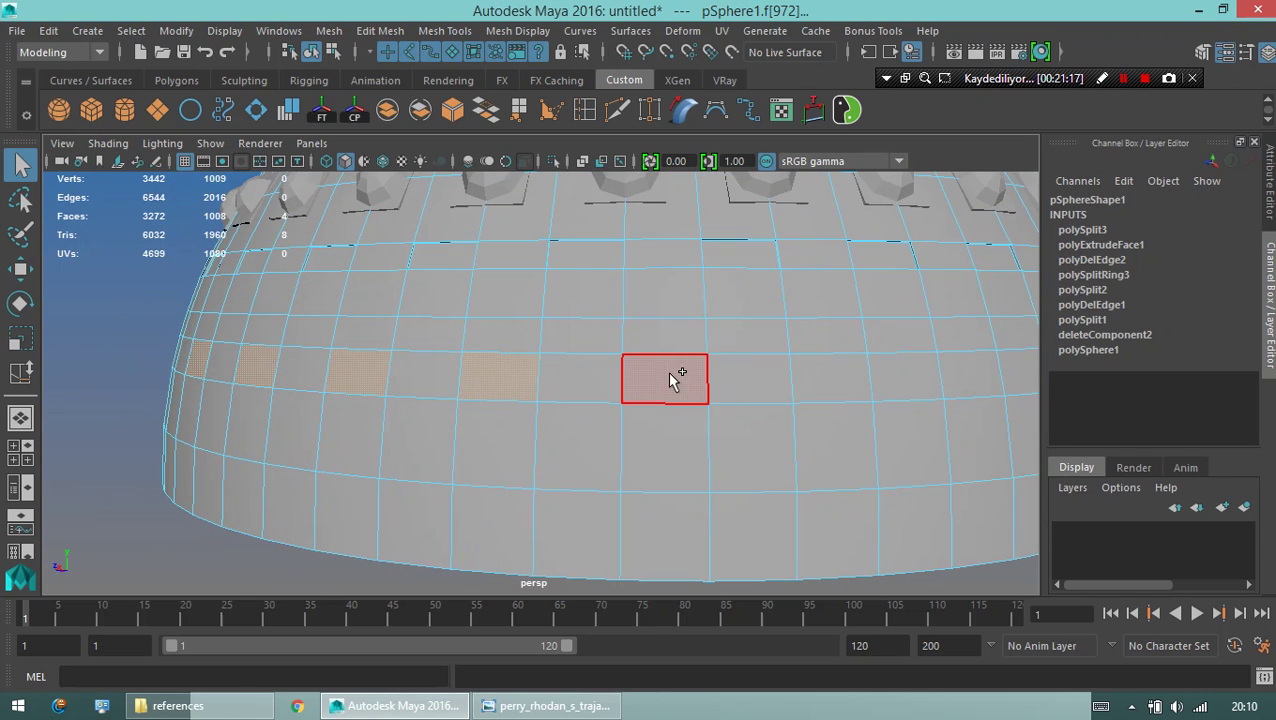
pyautogui.keyDown('shift'); pyautogui.click(820, 373); pyautogui.keyUp('shift')
pyautogui.moveTo(820, 373)
pyautogui.keyDown('alt'); pyautogui.mouseDown()
pyautogui.moveTo(598, 384)
pyautogui.moveTo(616, 428)
pyautogui.moveTo(602, 382)
pyautogui.mouseUp(); pyautogui.keyUp('alt')
pyautogui.keyDown('shift'); pyautogui.click(572, 384); pyautogui.keyUp('shift')
pyautogui.keyDown('shift'); pyautogui.click(632, 392); pyautogui.keyUp('shift')
pyautogui.keyDown('shift'); pyautogui.click(604, 380); pyautogui.keyUp('shift')
pyautogui.keyDown('shift'); pyautogui.click(705, 380); pyautogui.keyUp('shift')
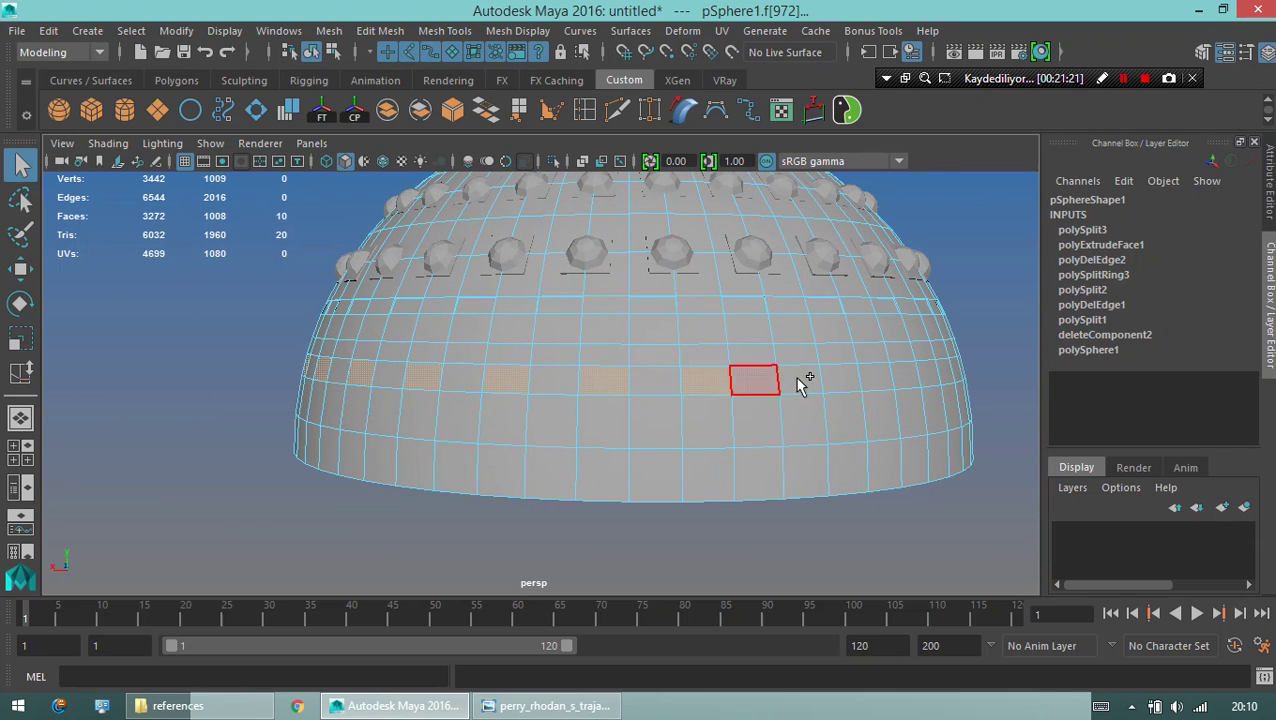
pyautogui.keyDown('shift'); pyautogui.click(800, 378); pyautogui.keyUp('shift')
pyautogui.keyDown('shift'); pyautogui.click(875, 377); pyautogui.keyUp('shift')
# Continue adding every other face around the rest of the band, 28 faces in total.
pyautogui.moveTo(896, 390)
pyautogui.keyDown('alt'); pyautogui.mouseDown()
pyautogui.moveTo(632, 379)
pyautogui.moveTo(564, 444)
pyautogui.mouseUp(); pyautogui.keyUp('alt')
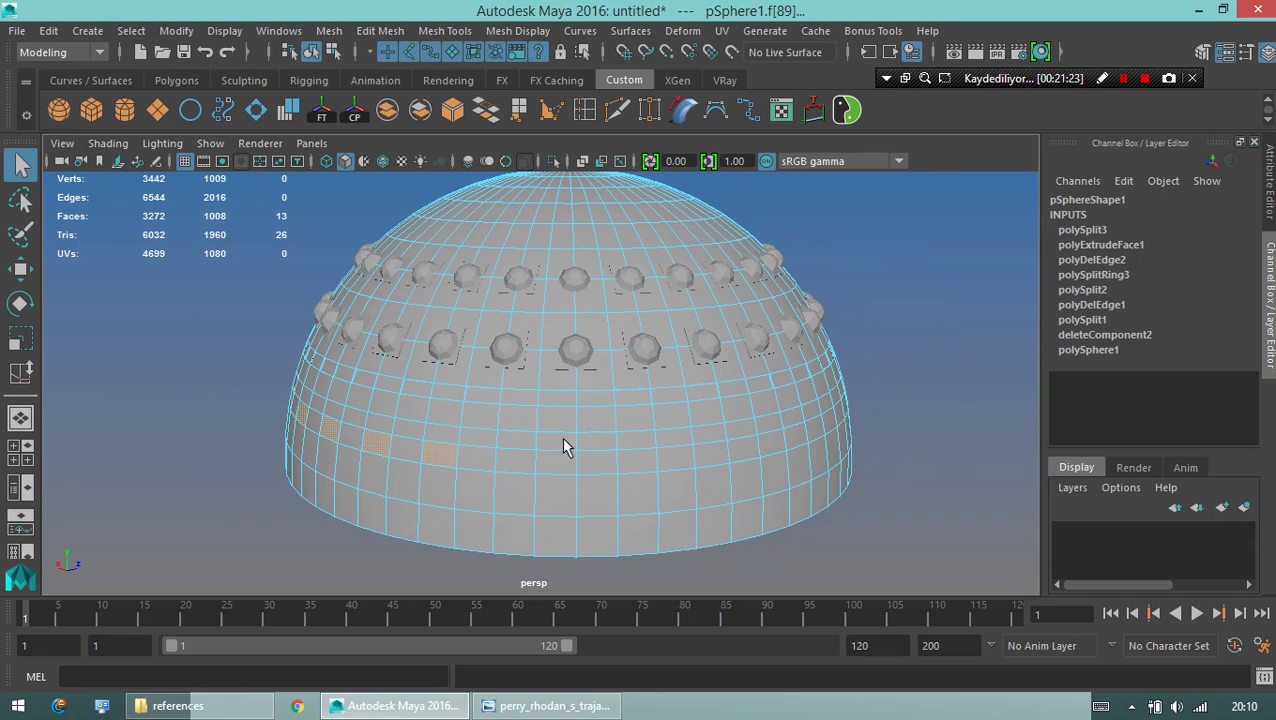
pyautogui.keyDown('shift'); pyautogui.click(515, 460); pyautogui.keyUp('shift')
pyautogui.keyDown('shift'); pyautogui.click(597, 462); pyautogui.keyUp('shift')
pyautogui.keyDown('shift'); pyautogui.click(677, 462); pyautogui.keyUp('shift')
pyautogui.keyDown('shift'); pyautogui.click(752, 448); pyautogui.keyUp('shift')
pyautogui.moveTo(787, 462)
pyautogui.keyDown('alt'); pyautogui.mouseDown()
pyautogui.moveTo(565, 448)
pyautogui.moveTo(603, 446)
pyautogui.moveTo(541, 384)
pyautogui.moveTo(432, 425)
pyautogui.mouseUp(); pyautogui.keyUp('alt')
pyautogui.keyDown('shift'); pyautogui.click(497, 392); pyautogui.keyUp('shift')
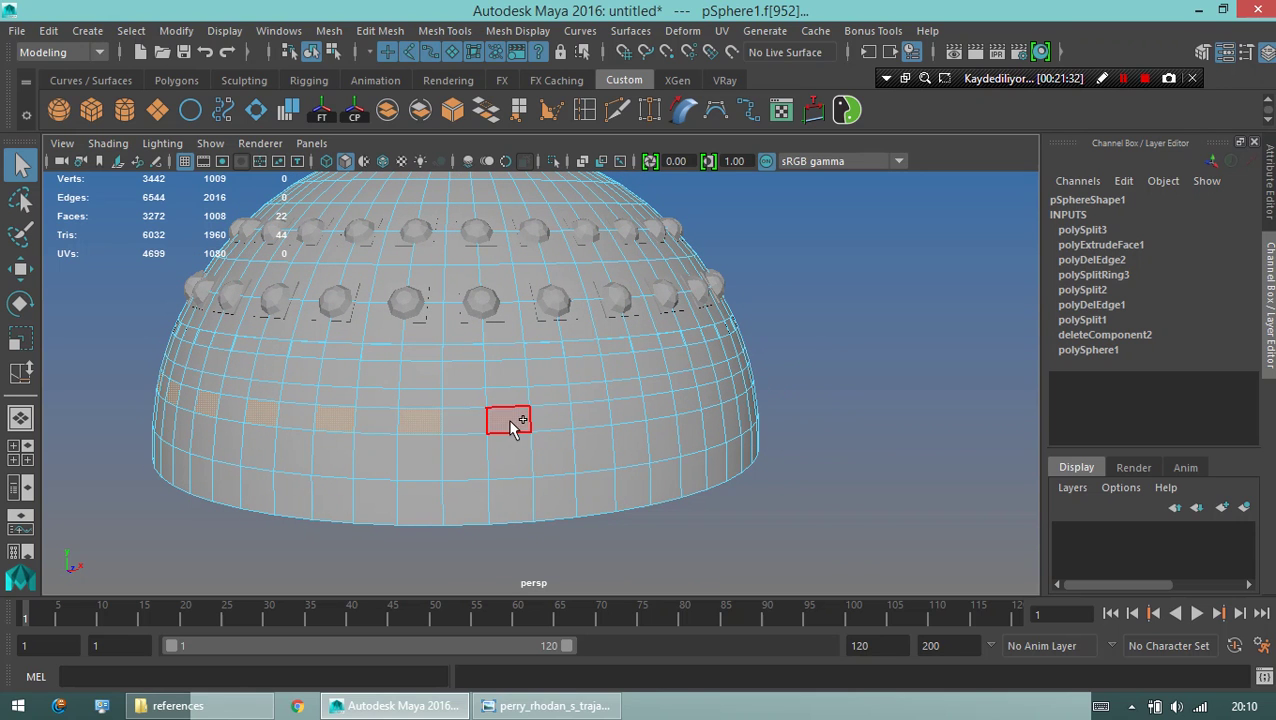
pyautogui.keyDown('shift'); pyautogui.click(510, 425); pyautogui.keyUp('shift')
pyautogui.keyDown('shift'); pyautogui.click(607, 407); pyautogui.keyUp('shift')
pyautogui.keyDown('shift'); pyautogui.click(646, 402); pyautogui.keyUp('shift')
pyautogui.moveTo(646, 402)
pyautogui.keyDown('alt'); pyautogui.mouseDown()
pyautogui.moveTo(424, 433)
pyautogui.moveTo(435, 427)
pyautogui.mouseUp(); pyautogui.keyUp('alt')
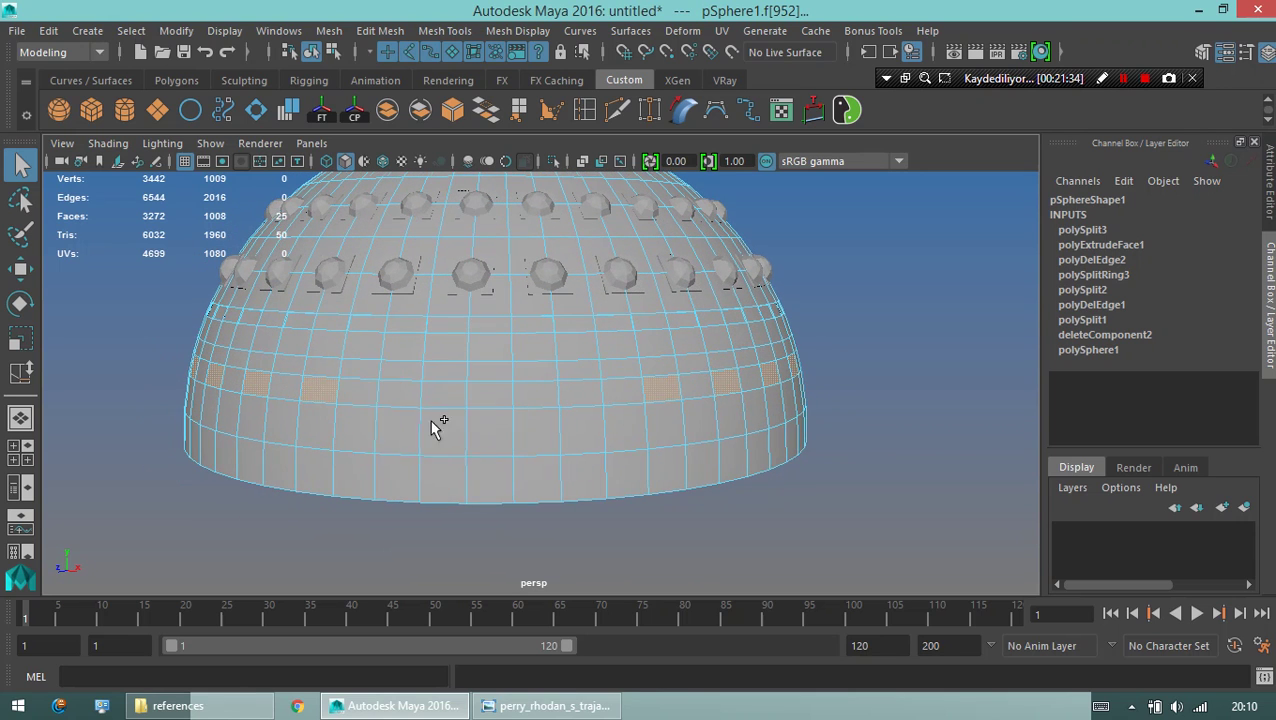
pyautogui.keyDown('shift'); pyautogui.click(413, 401); pyautogui.keyUp('shift')
pyautogui.keyDown('shift'); pyautogui.click(498, 401); pyautogui.keyUp('shift')
pyautogui.keyDown('shift'); pyautogui.click(590, 401); pyautogui.keyUp('shift')
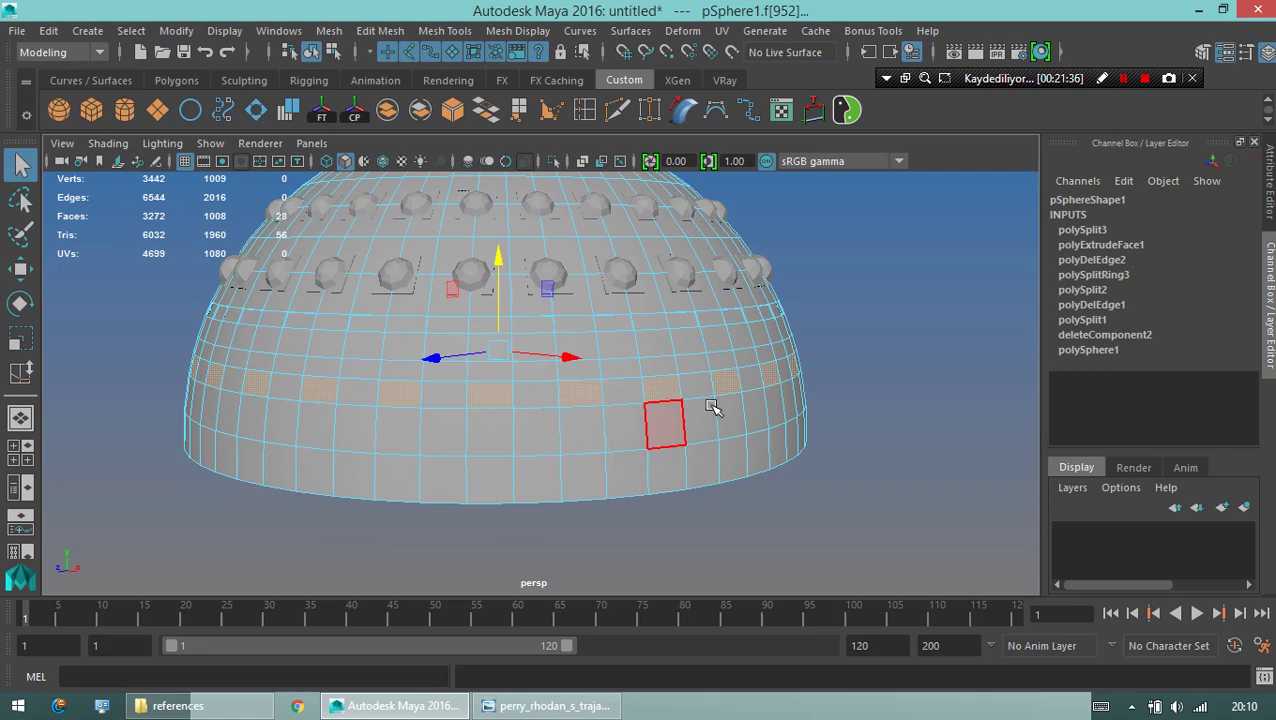
# Check the reference image, then extrude the 28 selected faces with Ctrl+E.
pyautogui.press('w')
pyautogui.moveTo(712, 407)
pyautogui.keyDown('alt'); pyautogui.mouseDown()
pyautogui.moveTo(470, 373)
pyautogui.moveTo(299, 390)
pyautogui.mouseUp(); pyautogui.keyUp('alt')
pyautogui.keyDown('alt'); pyautogui.moveTo(299, 390); pyautogui.dragTo(760, 467, button='right'); pyautogui.keyUp('alt')
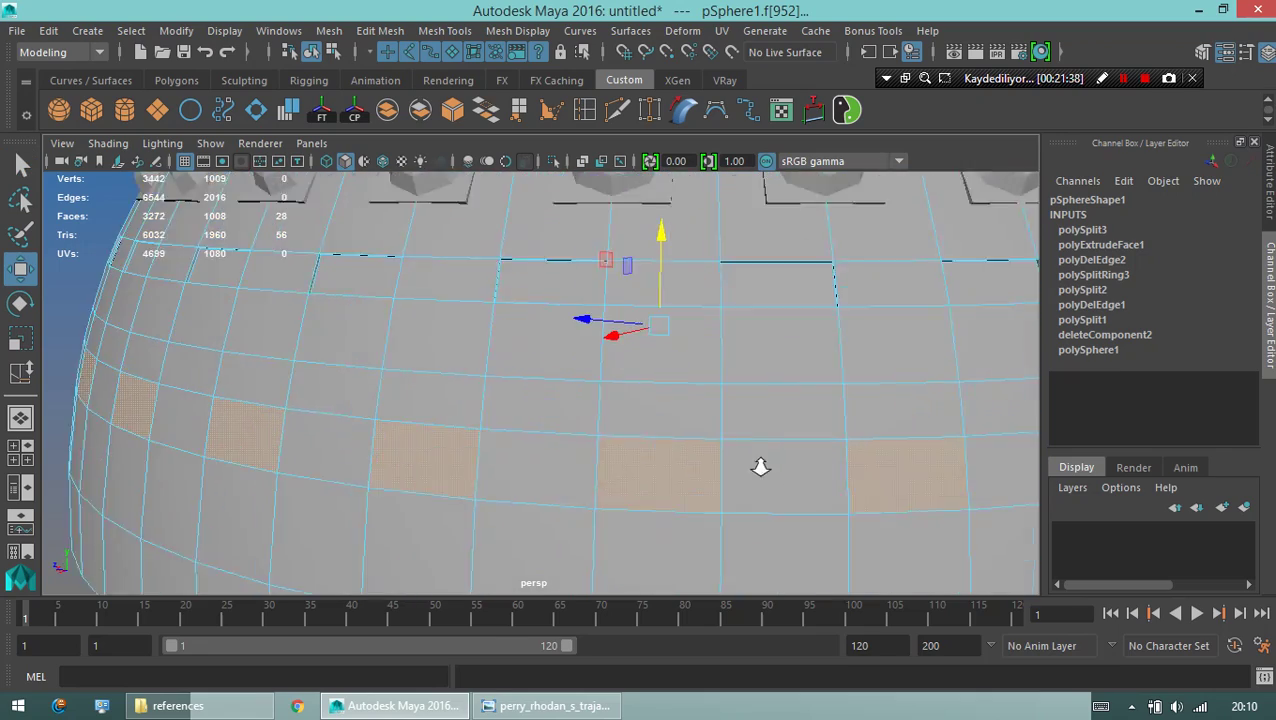
pyautogui.hotkey('alt', 'Tab')
pyautogui.hotkey('alt', 'Tab')
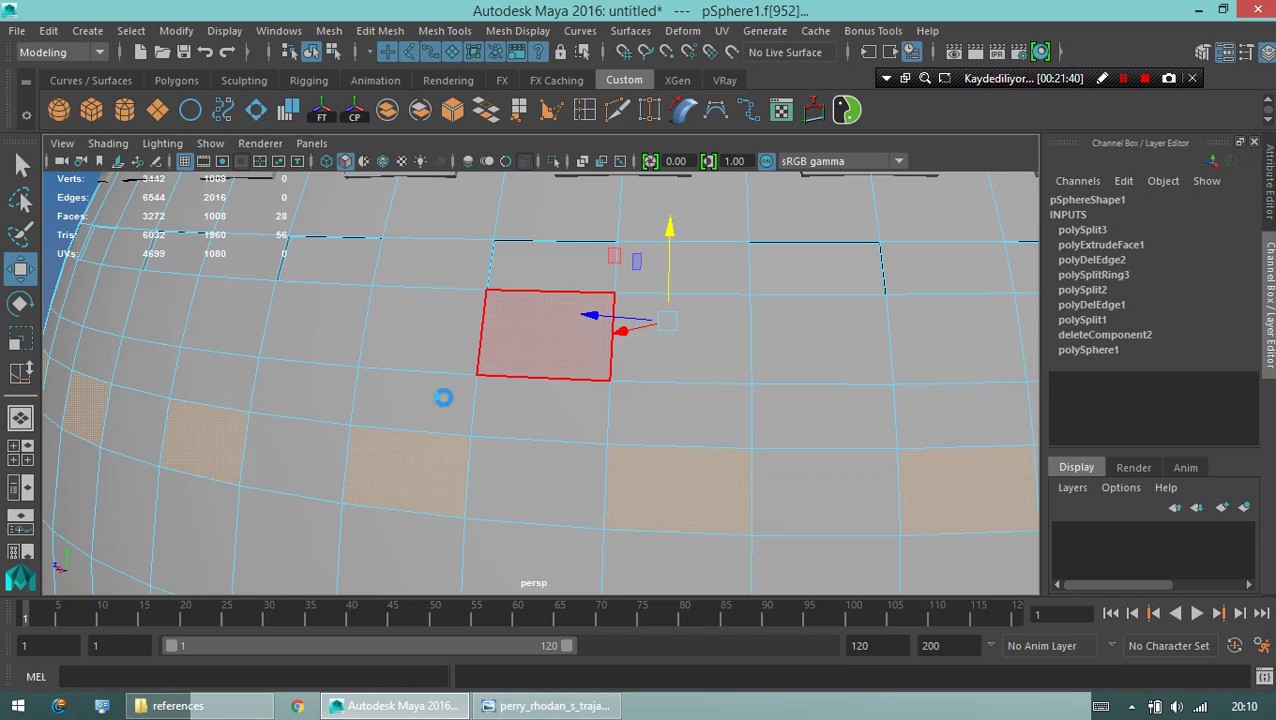
pyautogui.hotkey('ctrl', 'e')
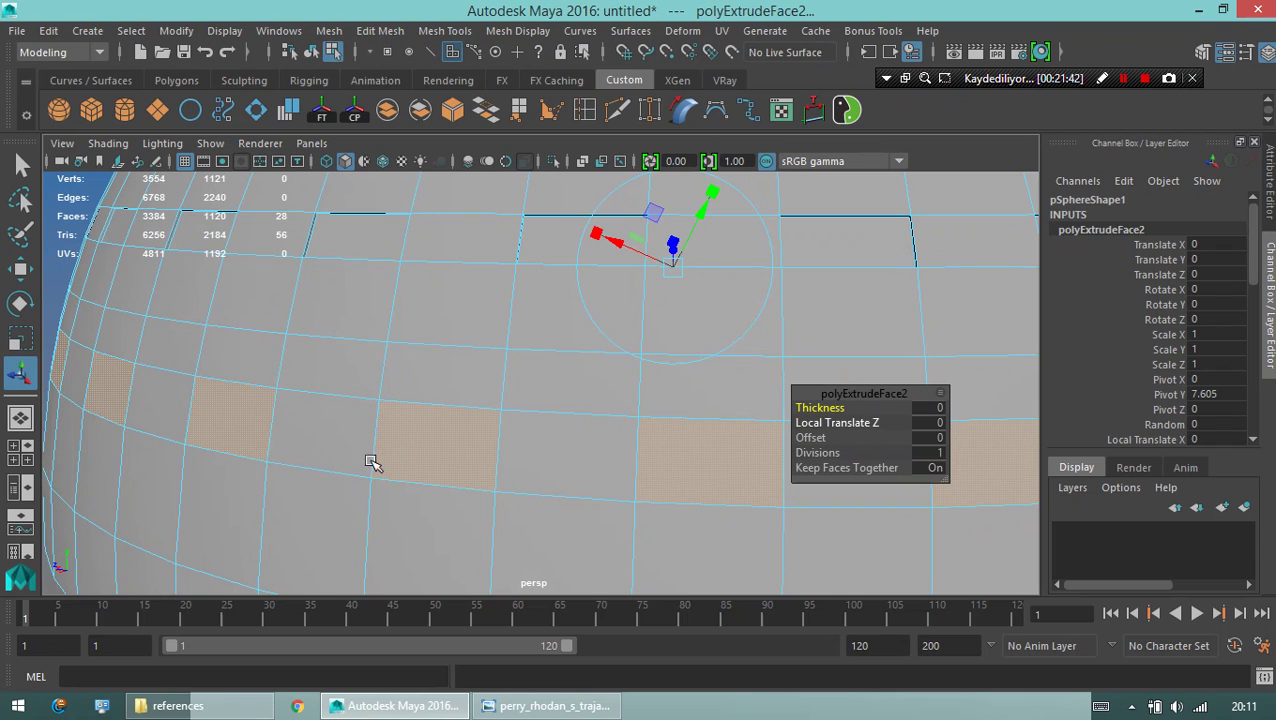
# Push the extruded faces into the dome with a Thickness of -0.12.
pyautogui.moveTo(373, 464)
pyautogui.keyDown('alt'); pyautogui.mouseDown(button='right')
pyautogui.moveTo(518, 507)
pyautogui.moveTo(549, 414)
pyautogui.mouseUp(button='right'); pyautogui.keyUp('alt')
pyautogui.keyDown('alt'); pyautogui.moveTo(549, 414); pyautogui.dragTo(560, 445); pyautogui.keyUp('alt')
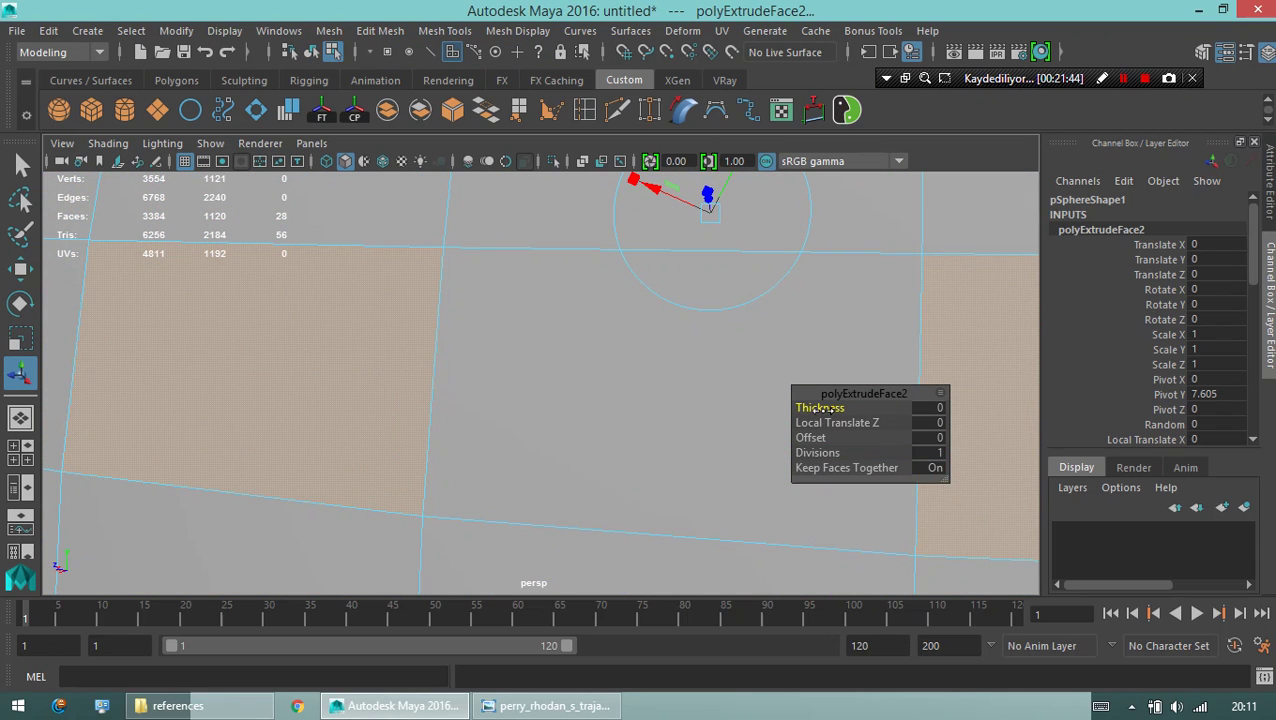
pyautogui.moveTo(820, 408); pyautogui.dragTo(785, 404)
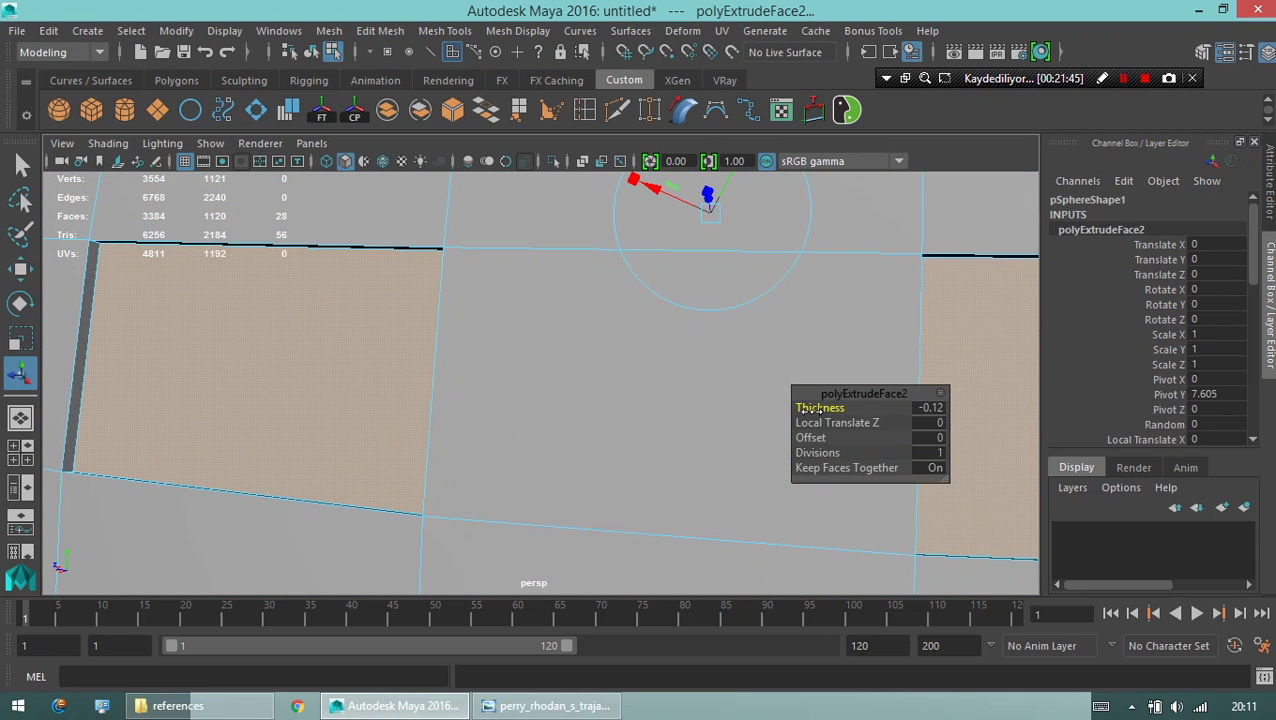
pyautogui.keyDown('alt'); pyautogui.moveTo(678, 316); pyautogui.dragTo(373, 384, button='right'); pyautogui.keyUp('alt')
pyautogui.press('q')
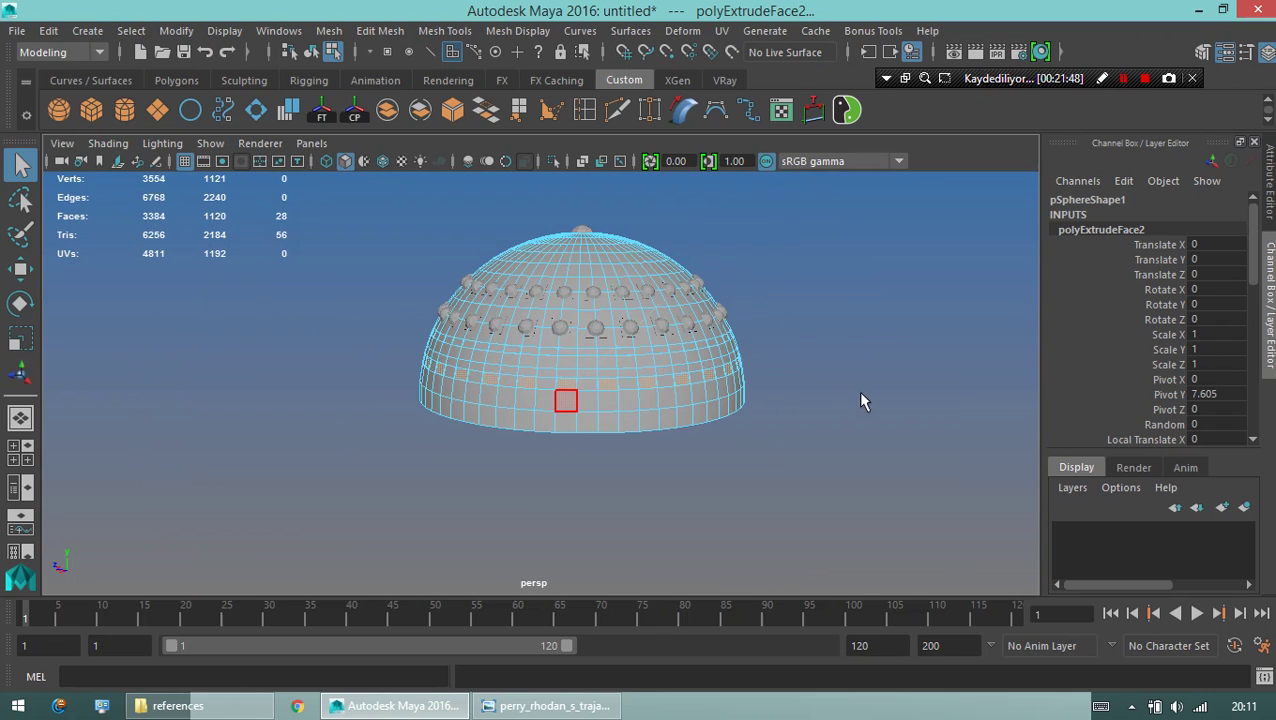
# Inspect the recessed panels with wireframe-on-shaded on and off, then select all dome parts.
pyautogui.click(862, 400)
pyautogui.scroll(3, 410, 465)
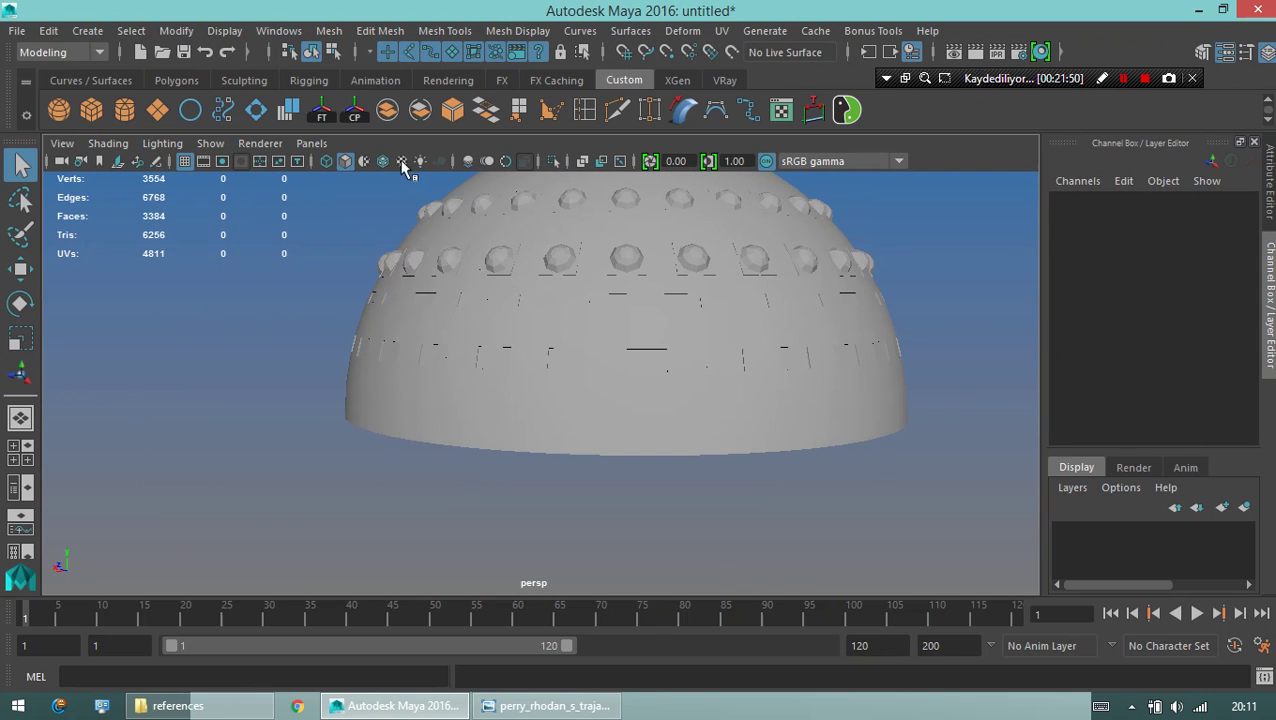
pyautogui.click(383, 161)
pyautogui.moveTo(599, 362)
pyautogui.keyDown('alt'); pyautogui.mouseDown()
pyautogui.moveTo(604, 415)
pyautogui.moveTo(301, 416)
pyautogui.mouseUp(); pyautogui.keyUp('alt')
pyautogui.click(709, 336)
pyautogui.scroll(-5, 732, 294)
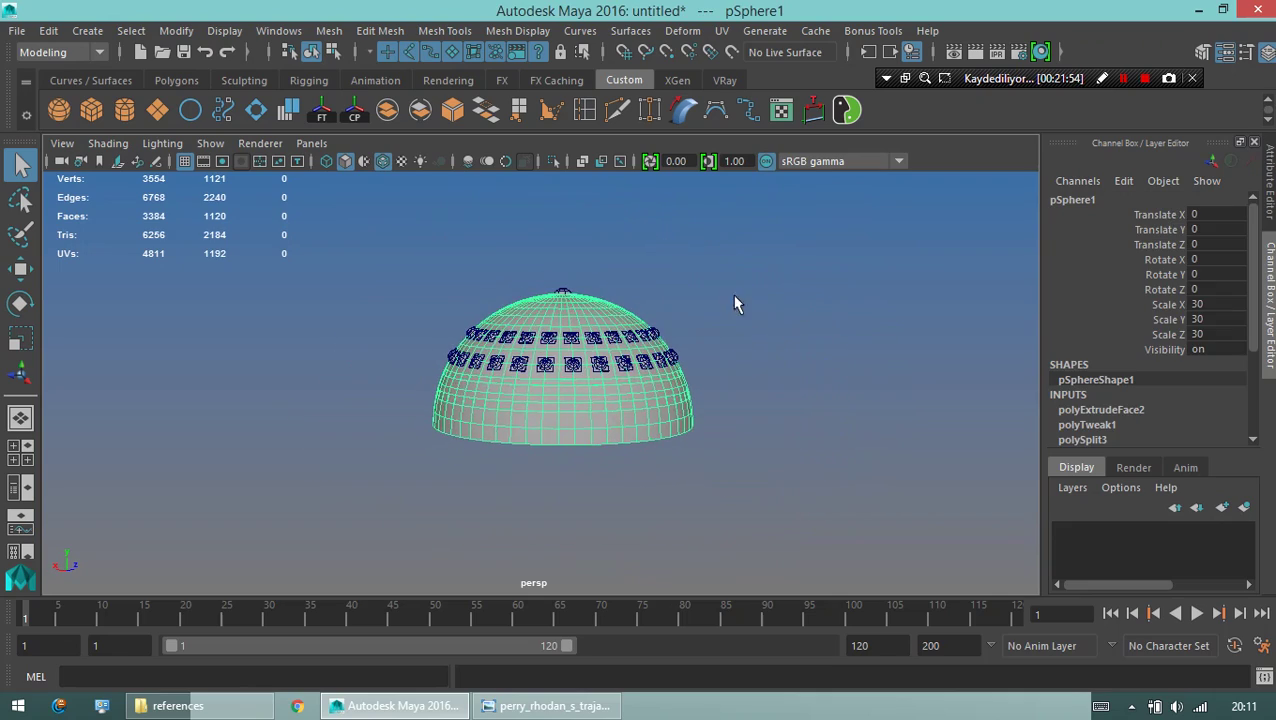
pyautogui.click(465, 178)
pyautogui.click(383, 161)
pyautogui.scroll(3, 364, 362)
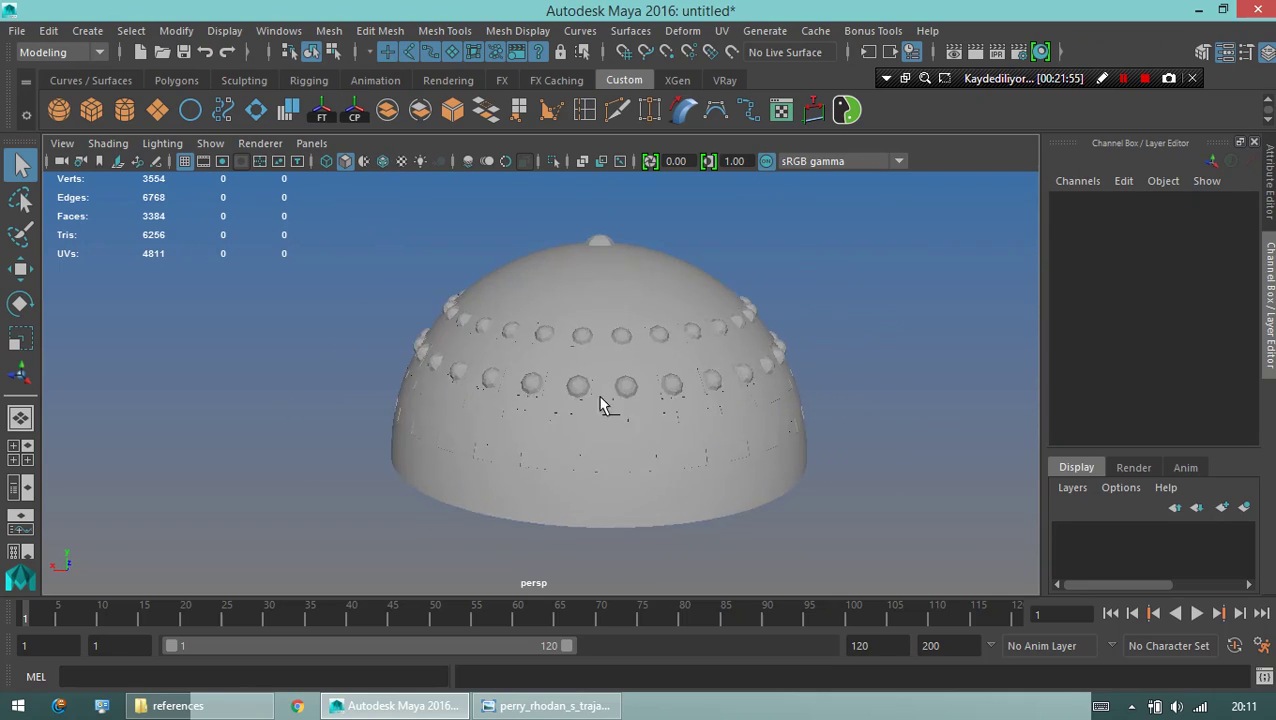
pyautogui.moveTo(601, 402)
pyautogui.keyDown('alt'); pyautogui.mouseDown()
pyautogui.moveTo(533, 370)
pyautogui.moveTo(481, 378)
pyautogui.mouseUp(); pyautogui.keyUp('alt')
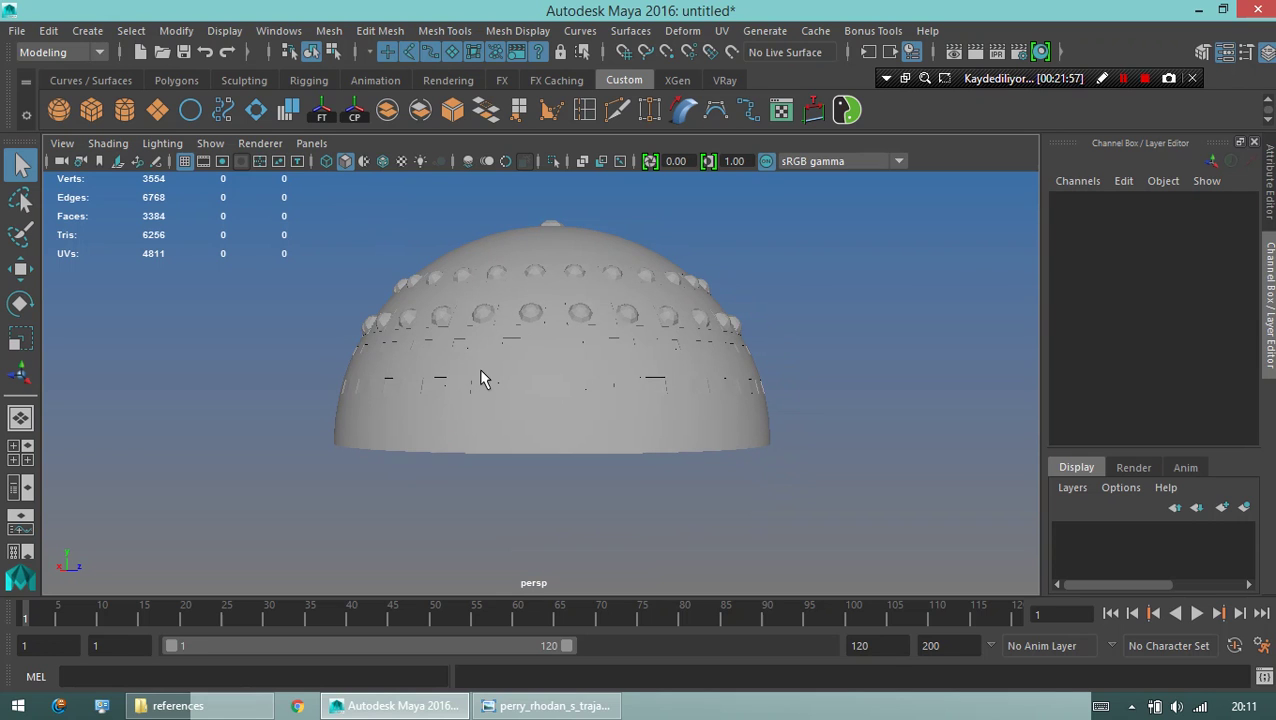
pyautogui.scroll(-4, 507, 308)
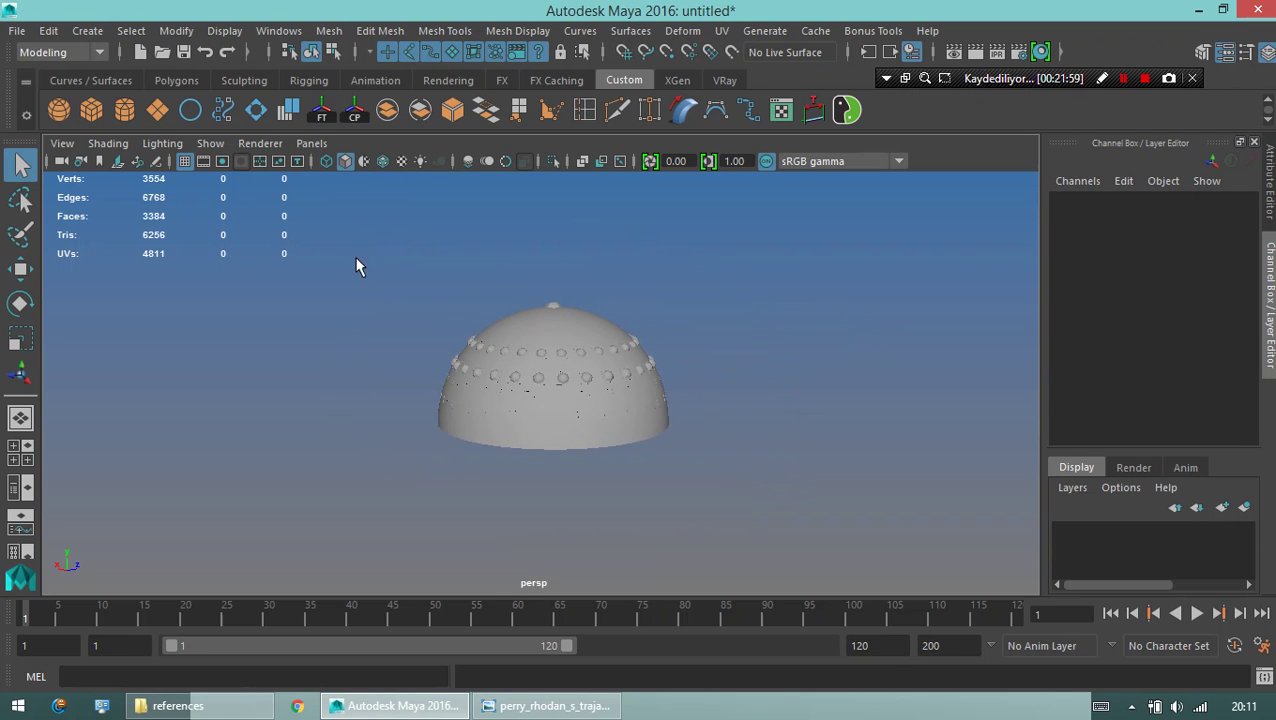
pyautogui.moveTo(356, 262)
pyautogui.mouseDown()
pyautogui.moveTo(541, 384)
pyautogui.moveTo(530, 382)
pyautogui.mouseUp()
# Group the studded dome and all its parts with Ctrl+G.
pyautogui.press('4')
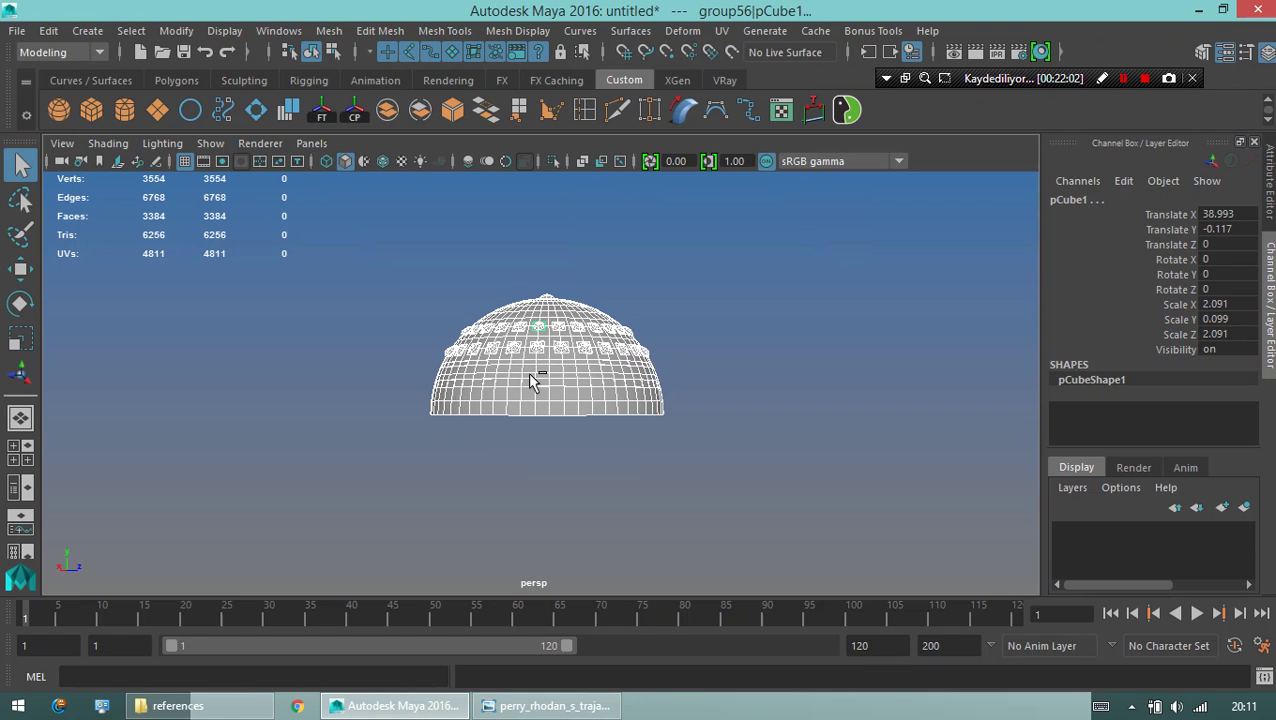
pyautogui.hotkey('ctrl', 'g')
pyautogui.press('w')
pyautogui.keyDown('alt'); pyautogui.moveTo(527, 370); pyautogui.dragTo(570, 299); pyautogui.keyUp('alt')
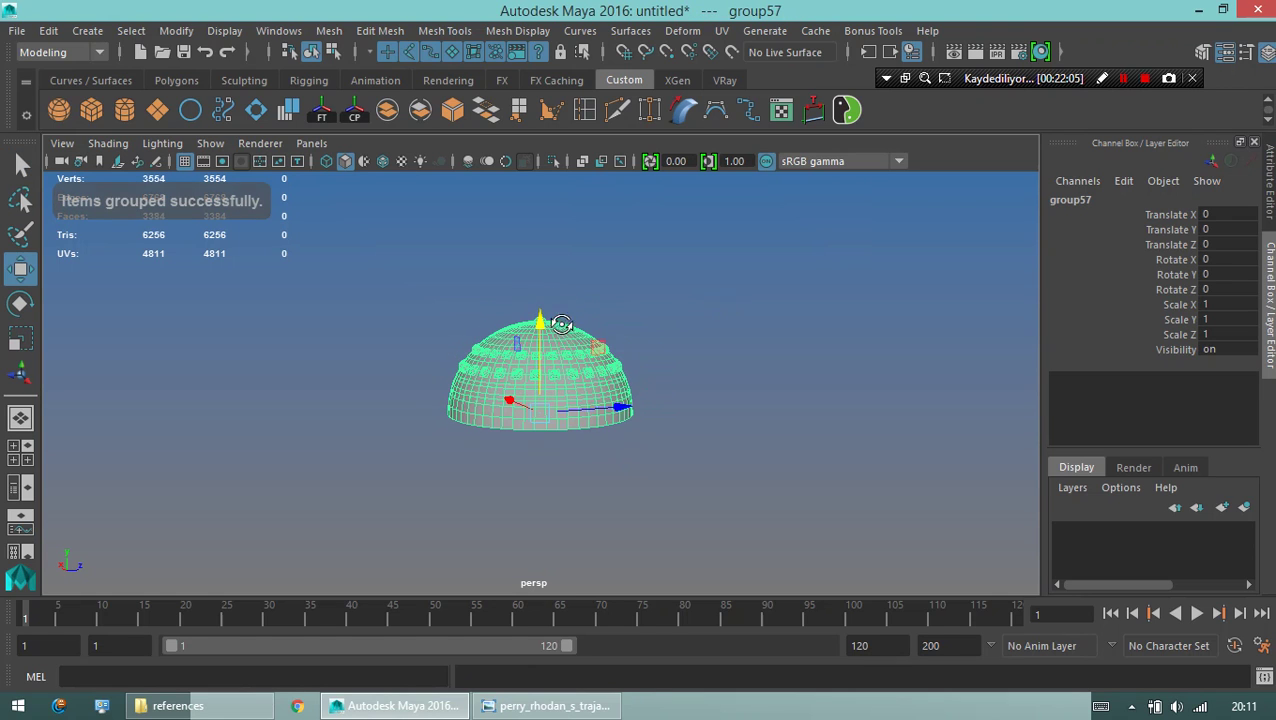
pyautogui.keyDown('alt'); pyautogui.moveTo(483, 373); pyautogui.dragTo(507, 404); pyautogui.keyUp('alt')
# Duplicate the dome group and rotate the copy 180 degrees on Z below the original.
pyautogui.hotkey('ctrl', 'd')
pyautogui.press('e')
pyautogui.moveTo(527, 447)
pyautogui.keyDown('alt'); pyautogui.mouseDown()
pyautogui.moveTo(561, 370)
pyautogui.moveTo(541, 347)
pyautogui.moveTo(755, 377)
pyautogui.mouseUp(); pyautogui.keyUp('alt')
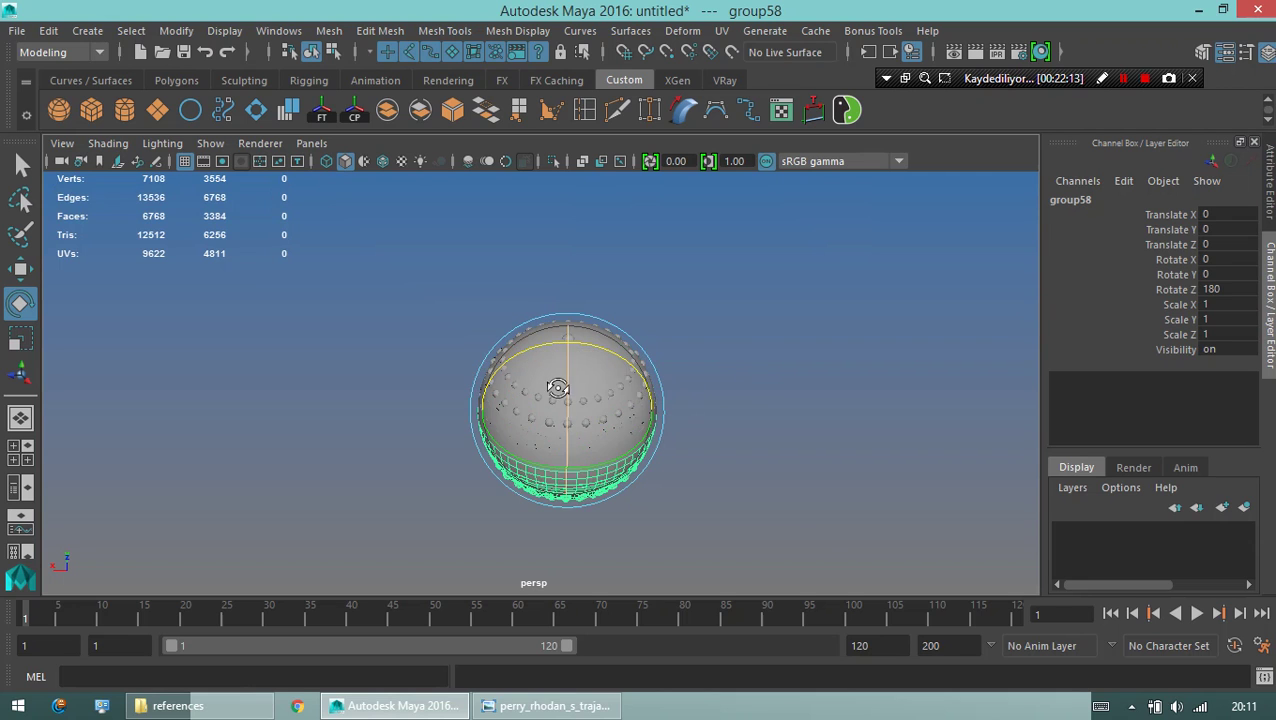
pyautogui.click(427, 424)
pyautogui.keyDown('alt'); pyautogui.moveTo(438, 430); pyautogui.dragTo(826, 447, button='right'); pyautogui.keyUp('alt')
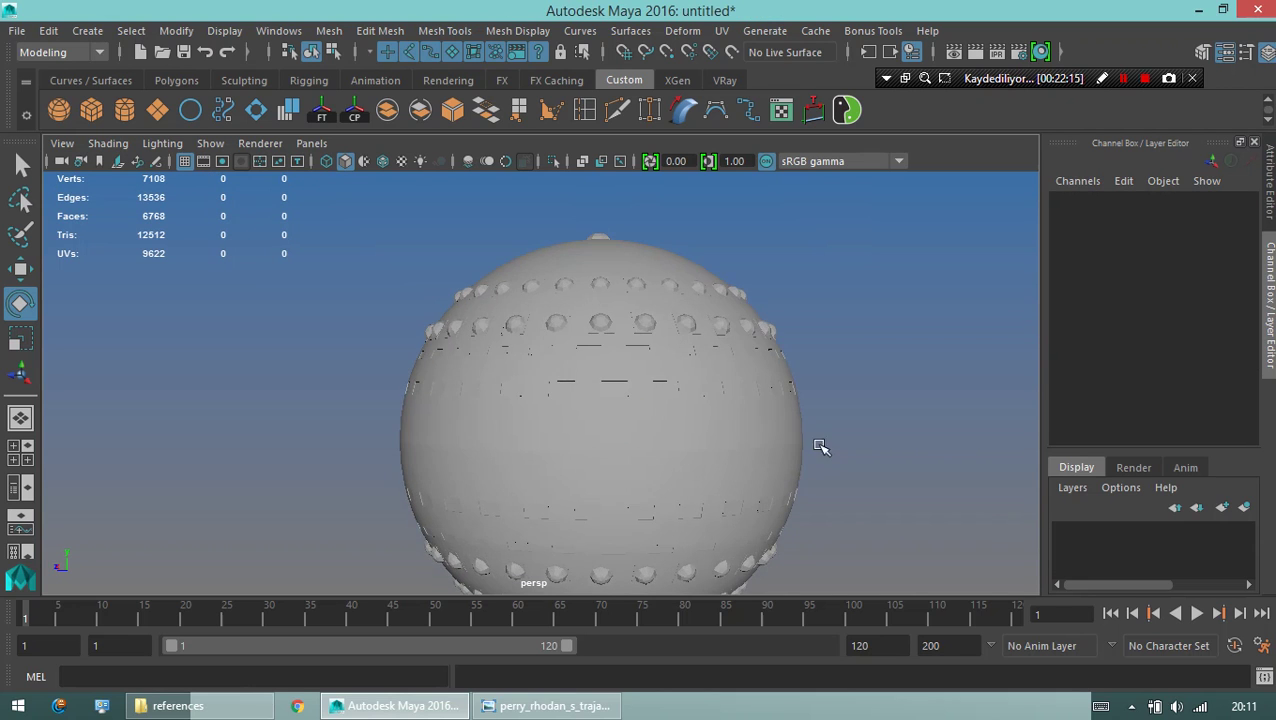
pyautogui.scroll(-3, 516, 427)
pyautogui.moveTo(490, 379)
pyautogui.keyDown('alt'); pyautogui.mouseDown()
pyautogui.moveTo(407, 433)
pyautogui.moveTo(512, 378)
pyautogui.mouseUp(); pyautogui.keyUp('alt')
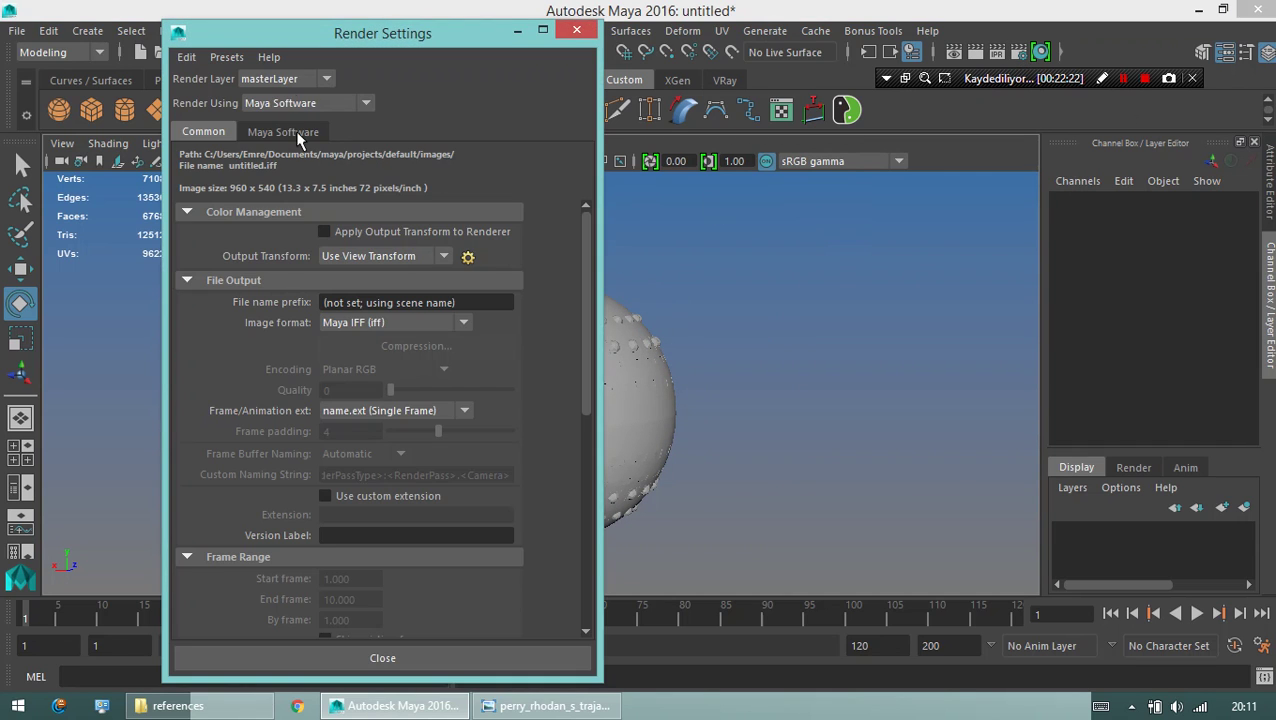
# Set V-Ray as renderer, enable GI with Irradiance map primary bounces, and use the Adaptive sampler.
pyautogui.click(296, 102)
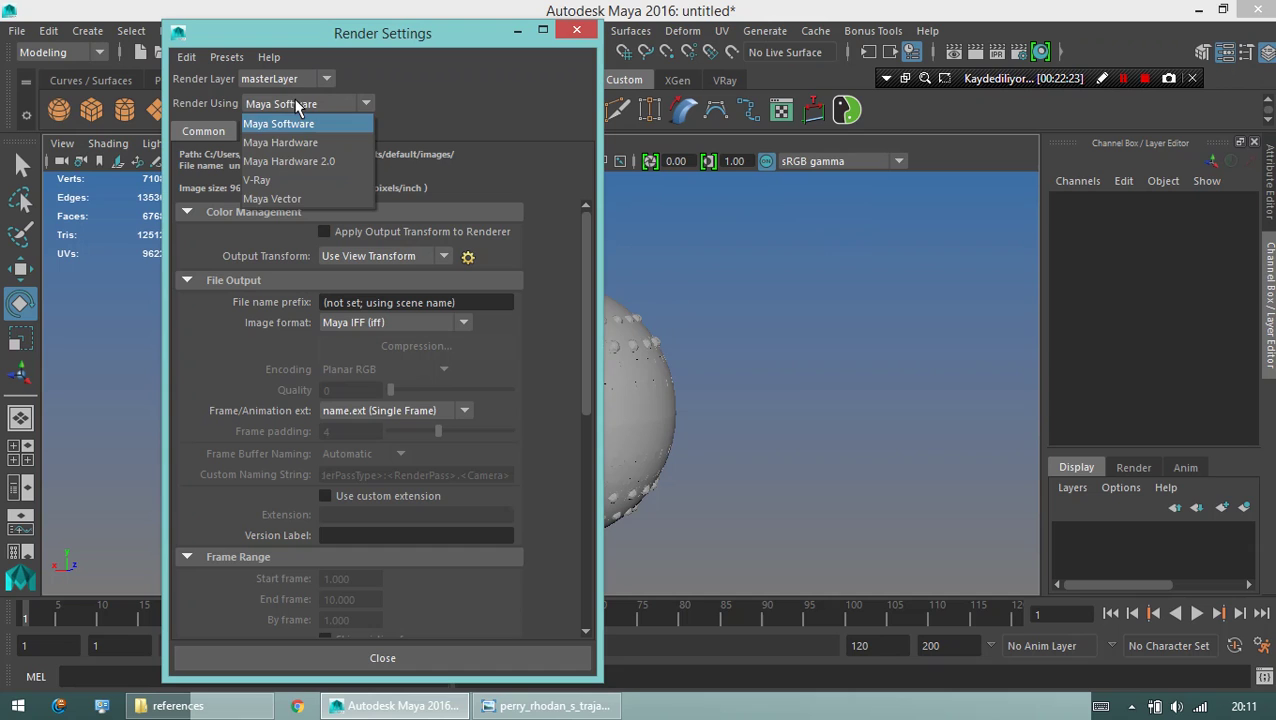
pyautogui.click(268, 192)
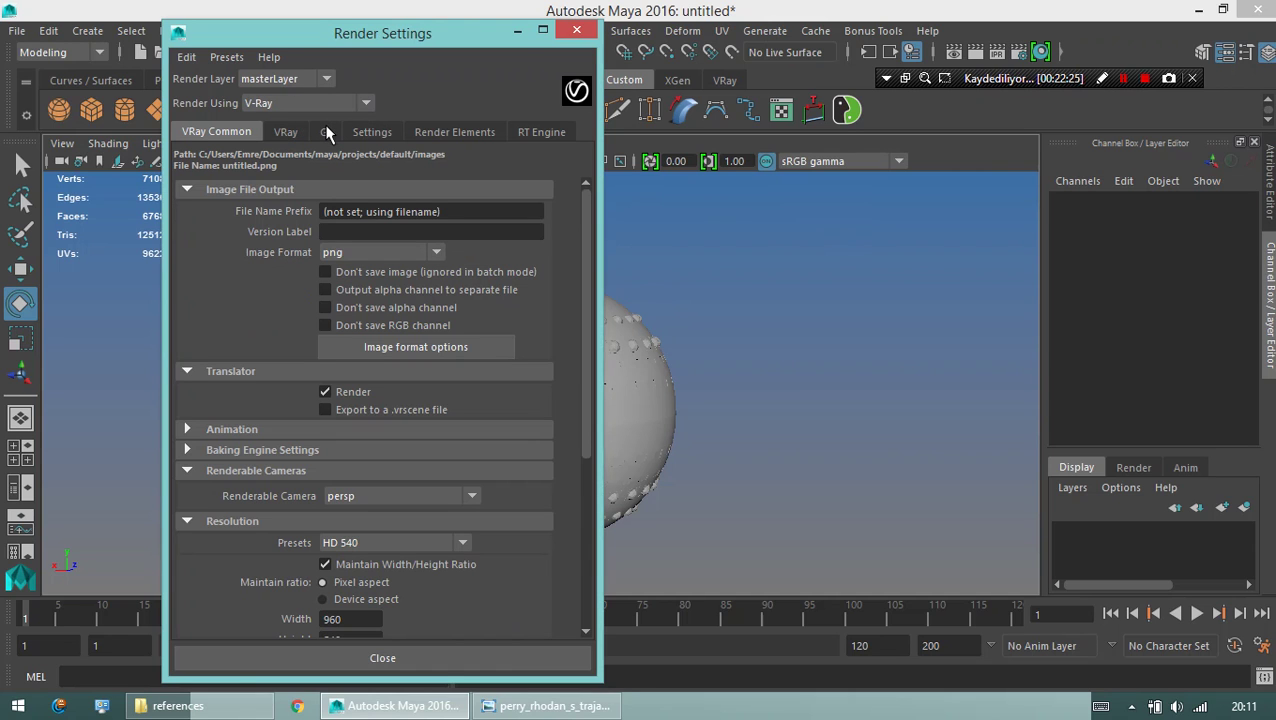
pyautogui.click(327, 132)
pyautogui.click(322, 176)
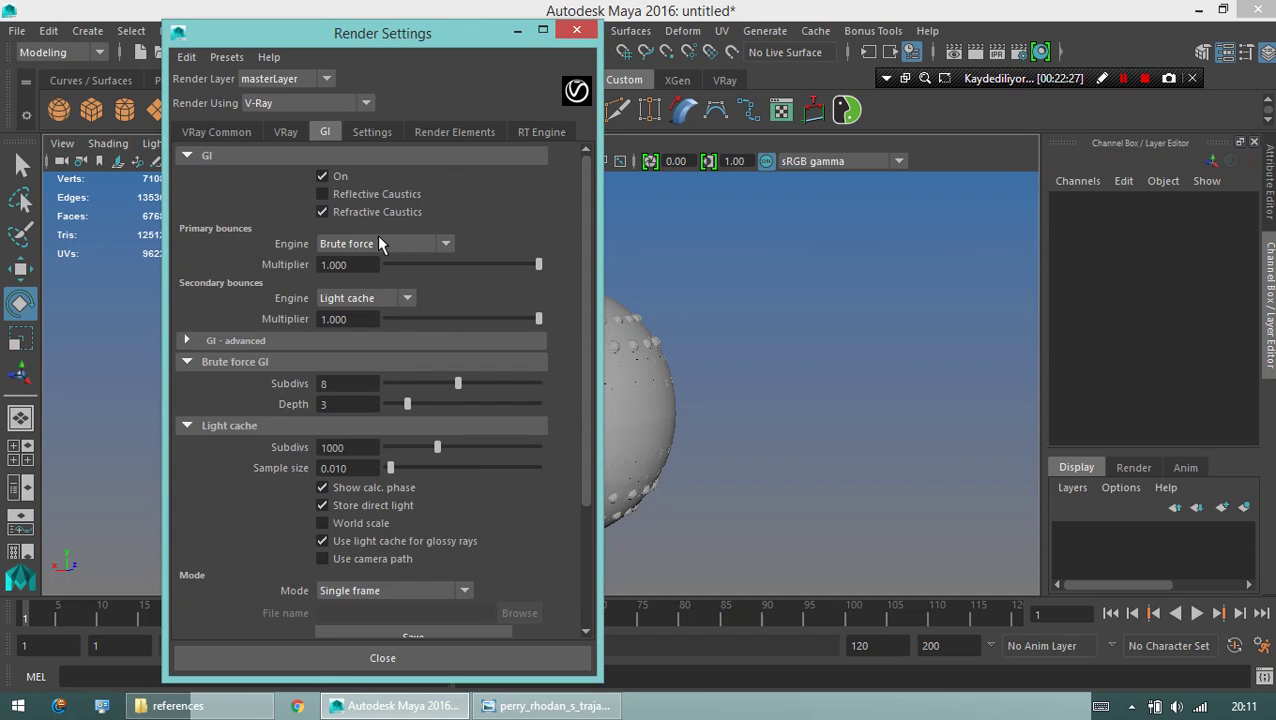
pyautogui.click(379, 243)
pyautogui.click(360, 263)
pyautogui.click(286, 132)
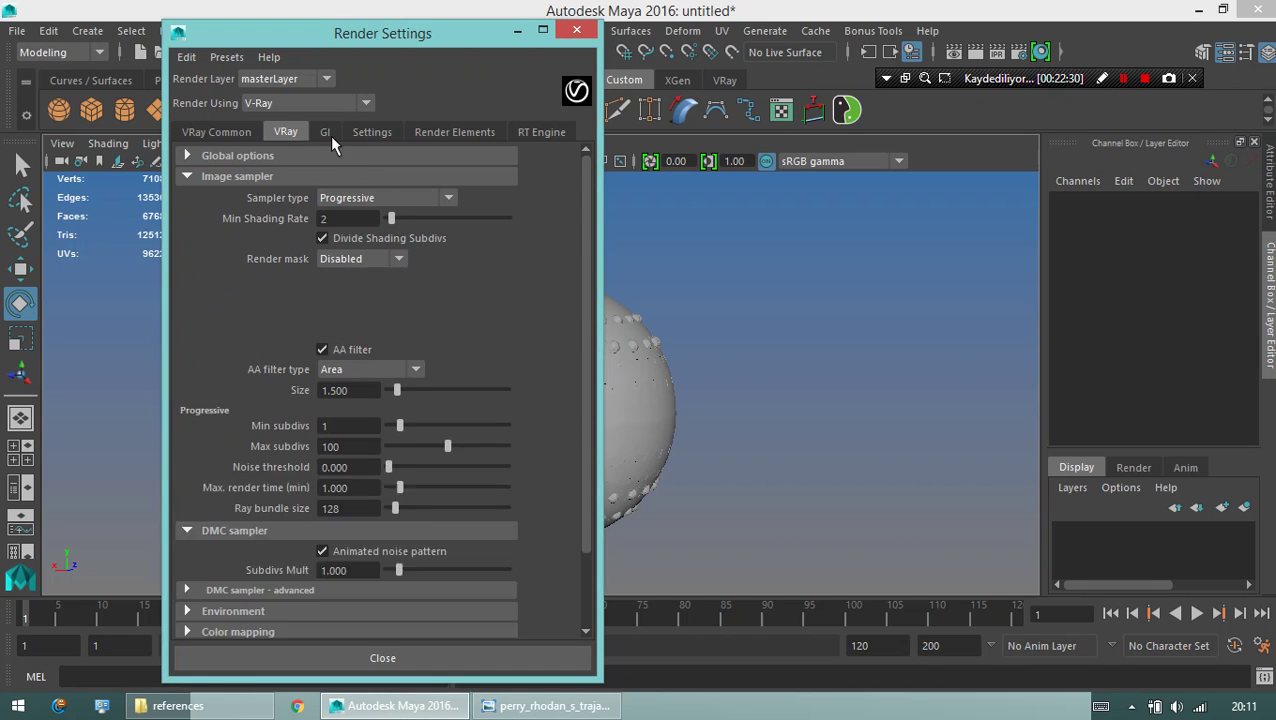
pyautogui.click(382, 198)
pyautogui.click(357, 240)
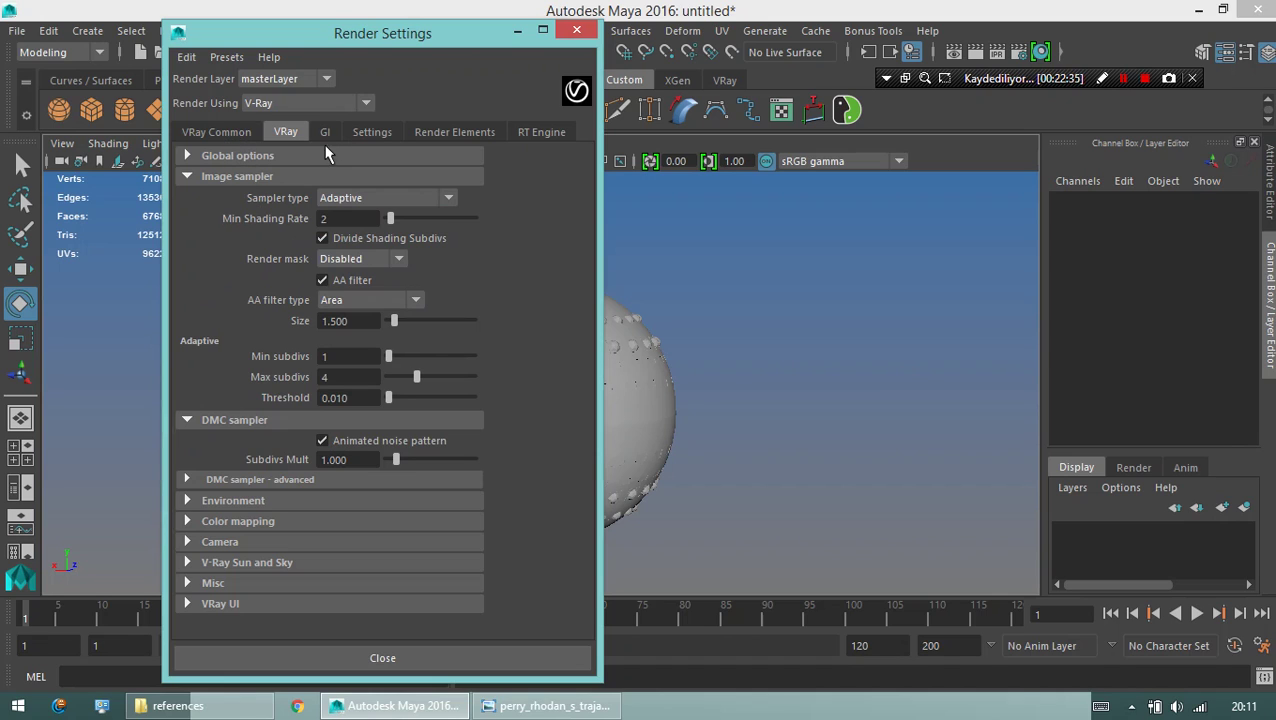
# Create a V-Ray sun and sky, close Render Settings, and clear the selection.
pyautogui.click(266, 563)
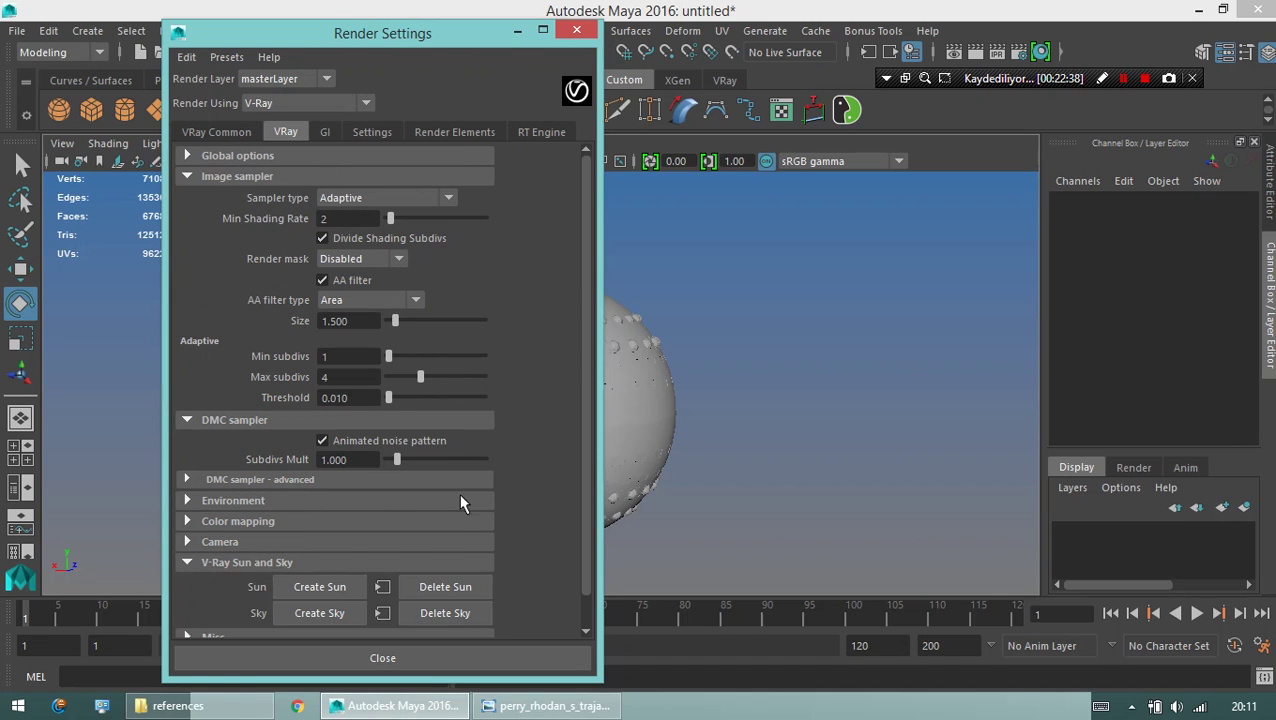
pyautogui.scroll(-1, 410, 505)
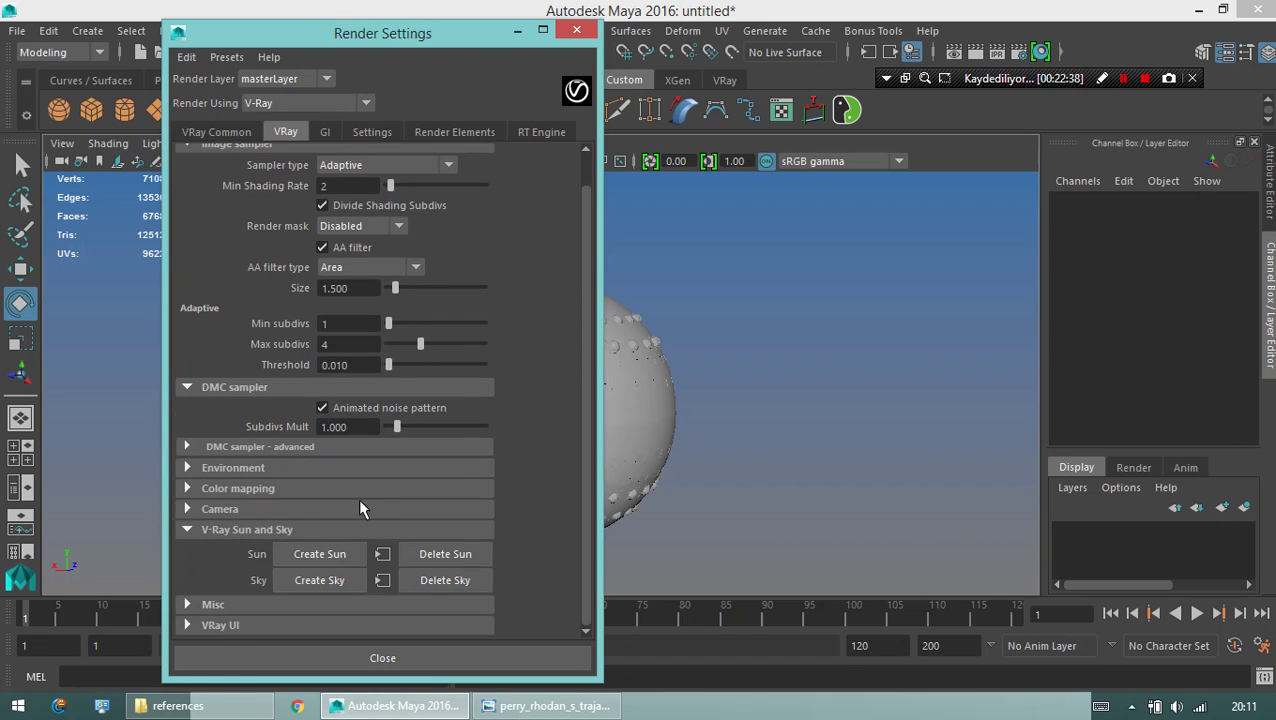
pyautogui.click(306, 579)
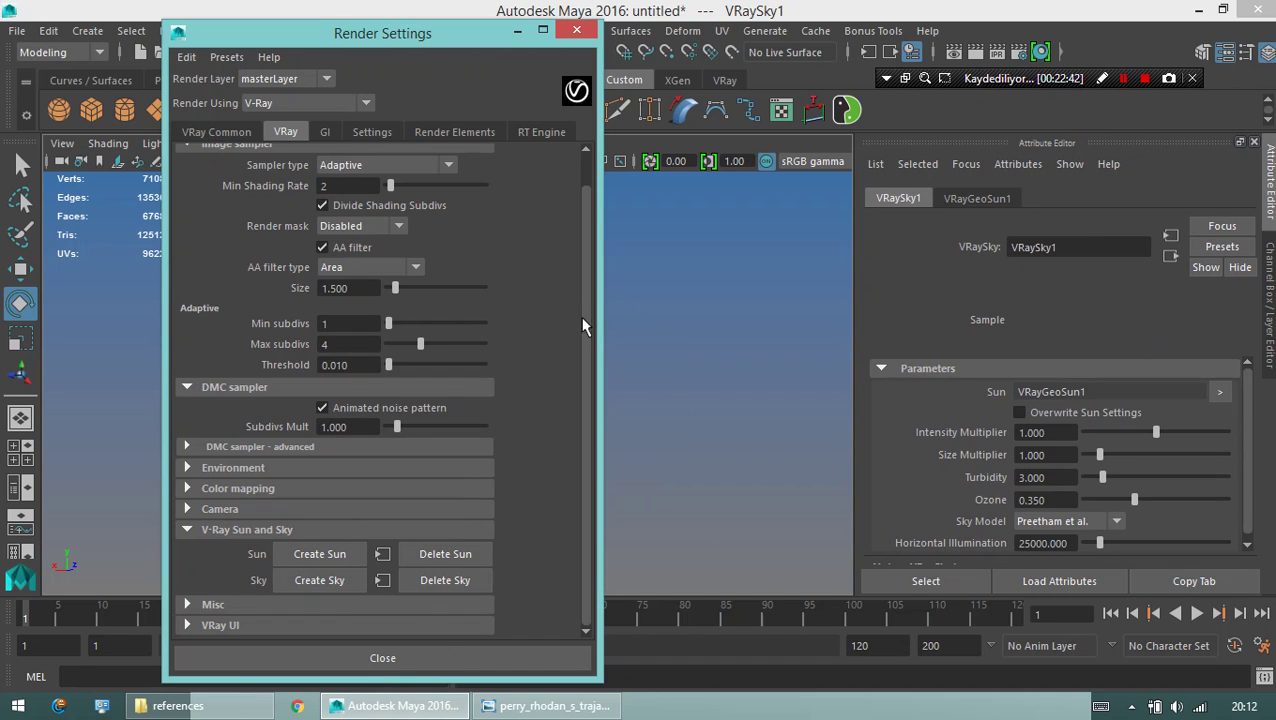
pyautogui.click(413, 657)
pyautogui.click(575, 343)
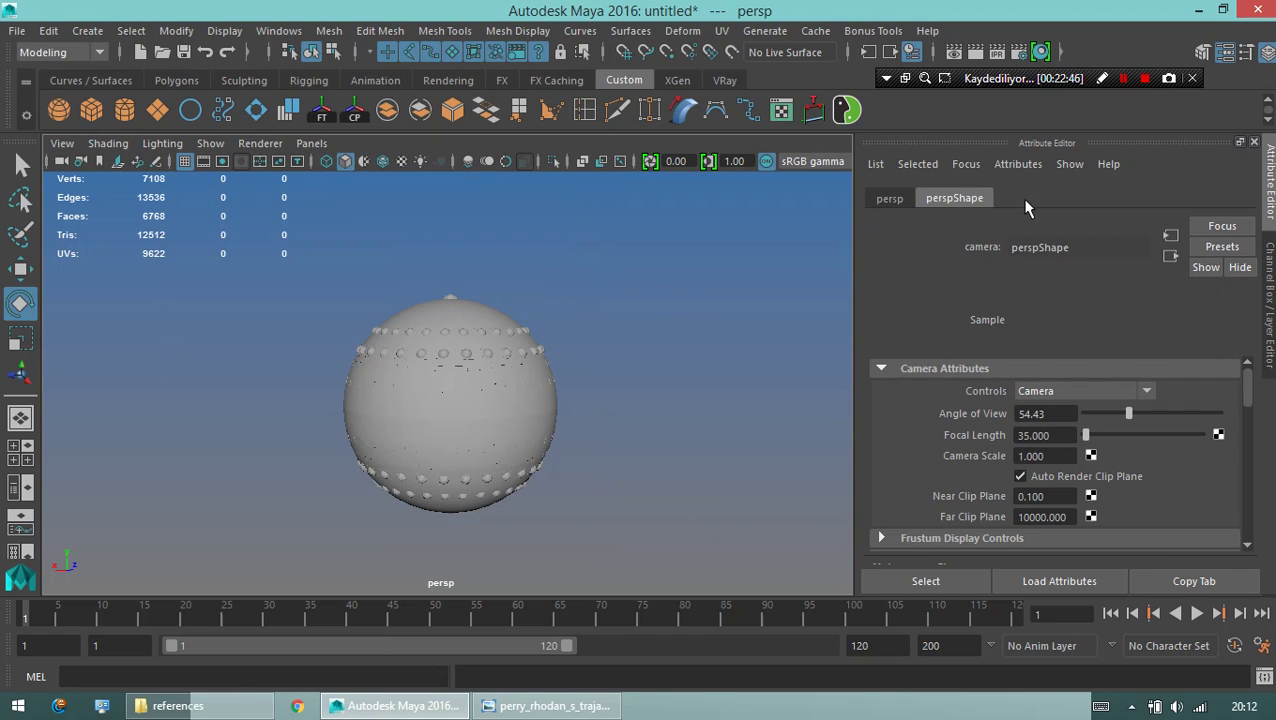
# Add V-Ray physical camera attributes to persp and enable Treat as VRay Physical camera.
pyautogui.click(1018, 164)
pyautogui.moveTo(1026, 239)
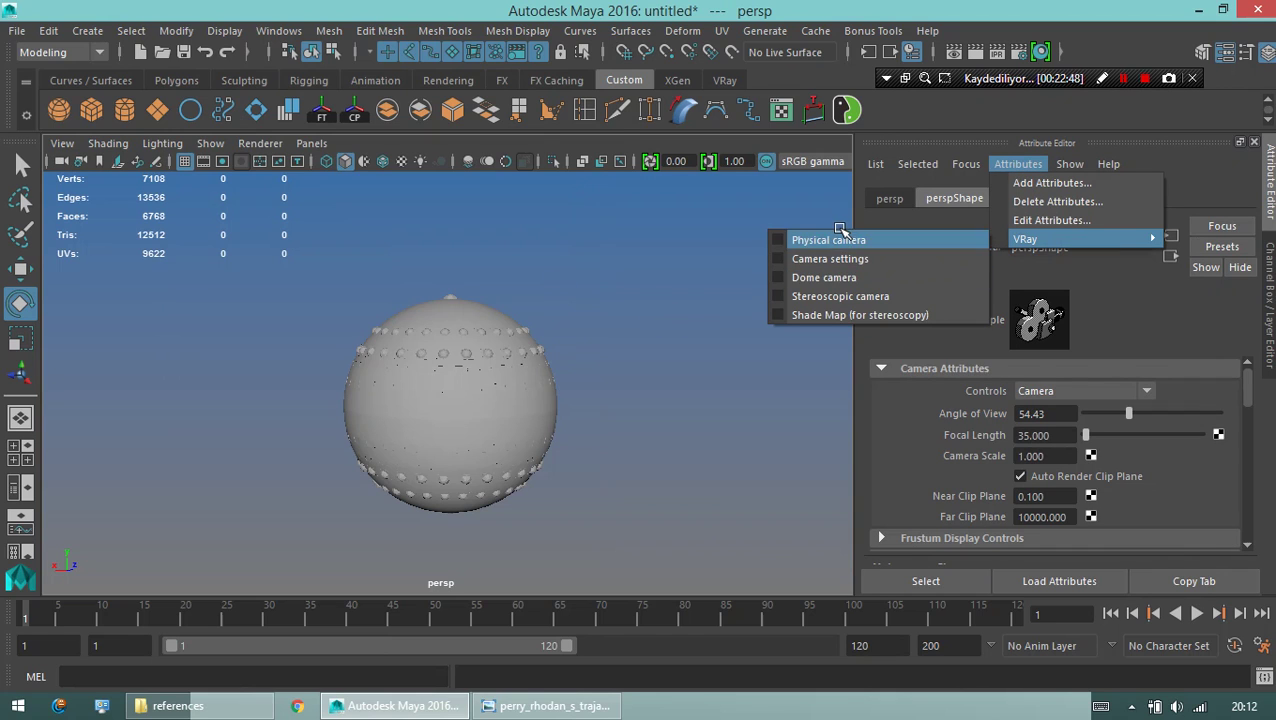
pyautogui.click(829, 241)
pyautogui.scroll(-2, 1085, 430)
pyautogui.scroll(-3, 1080, 440)
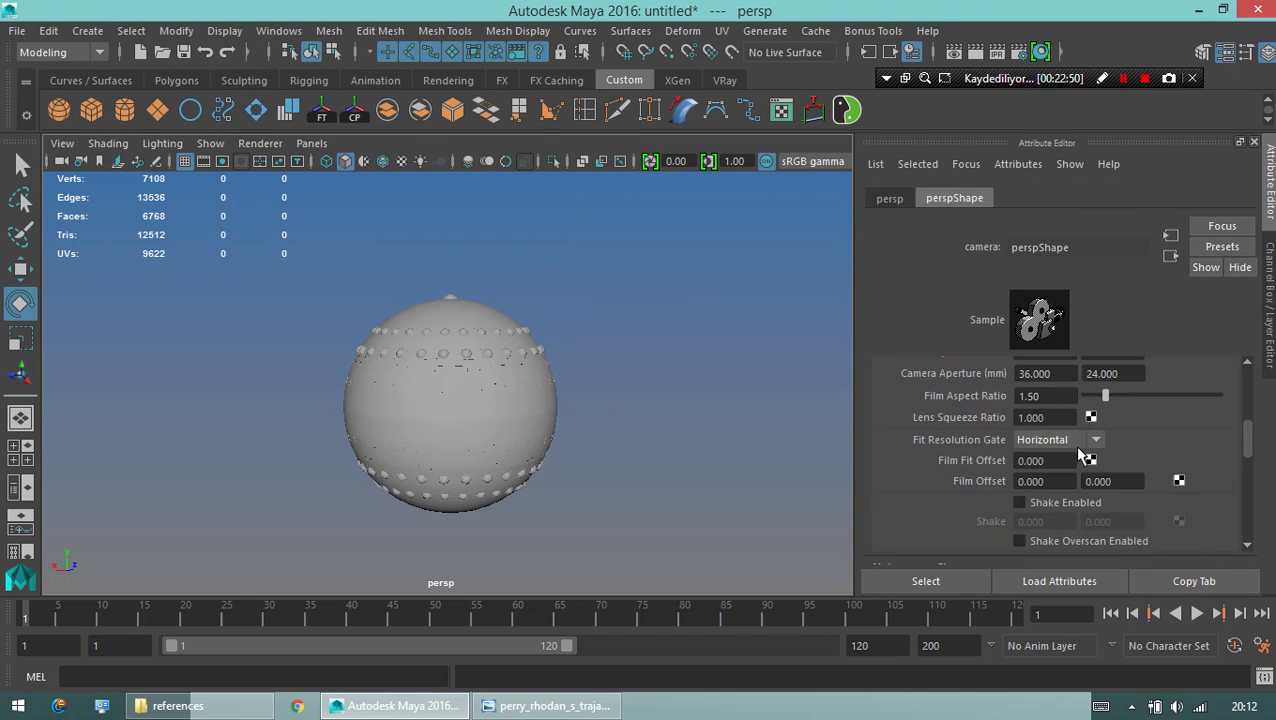
pyautogui.scroll(-5, 1055, 480)
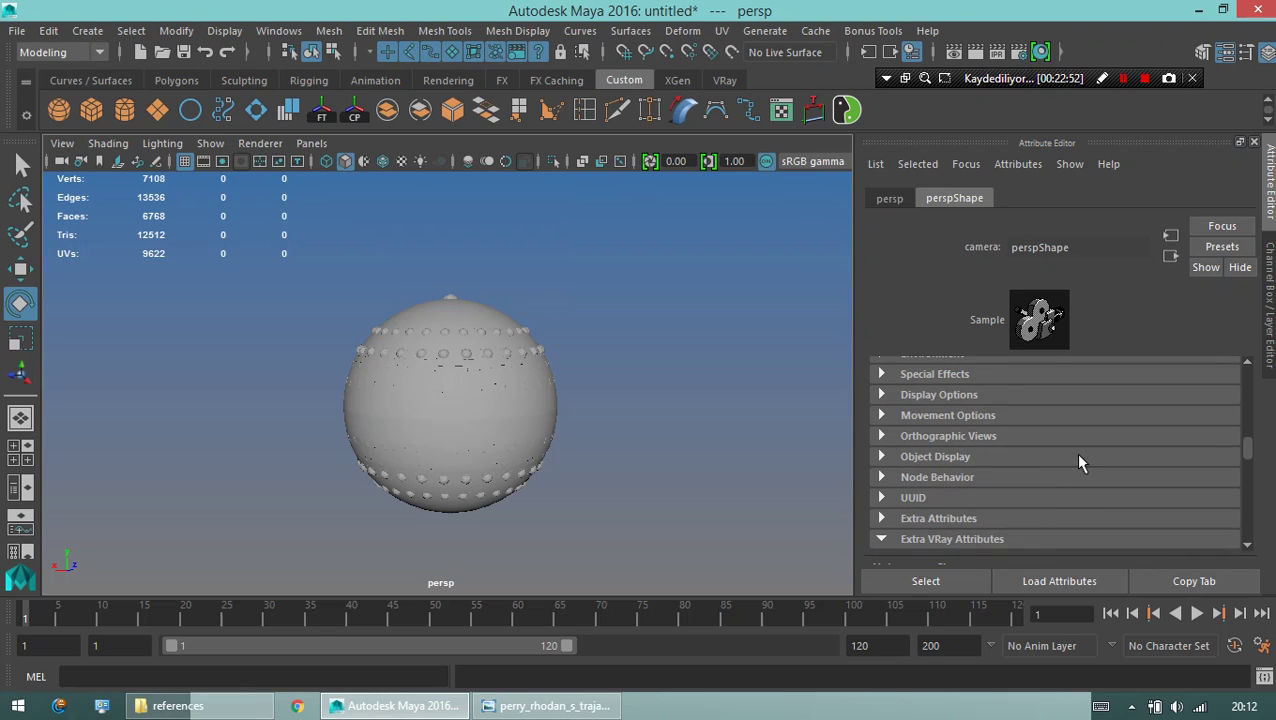
pyautogui.scroll(-1, 1080, 462)
pyautogui.scroll(-2, 1077, 464)
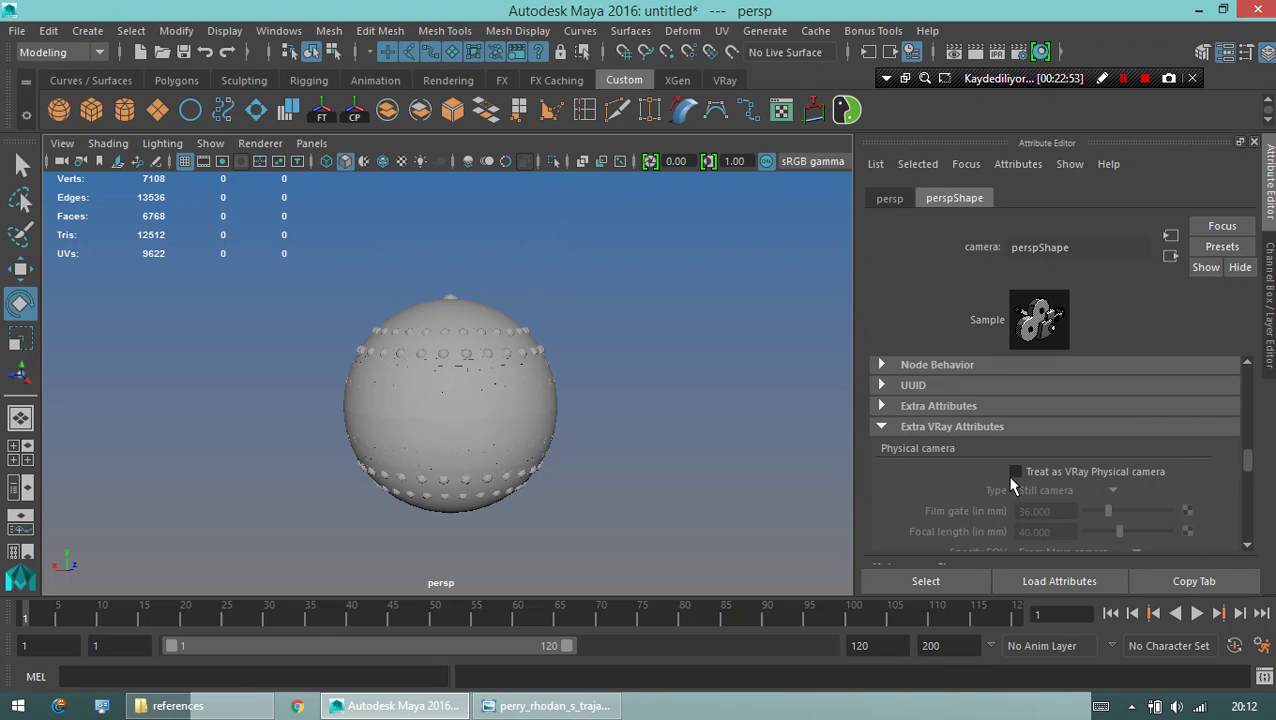
pyautogui.click(1014, 473)
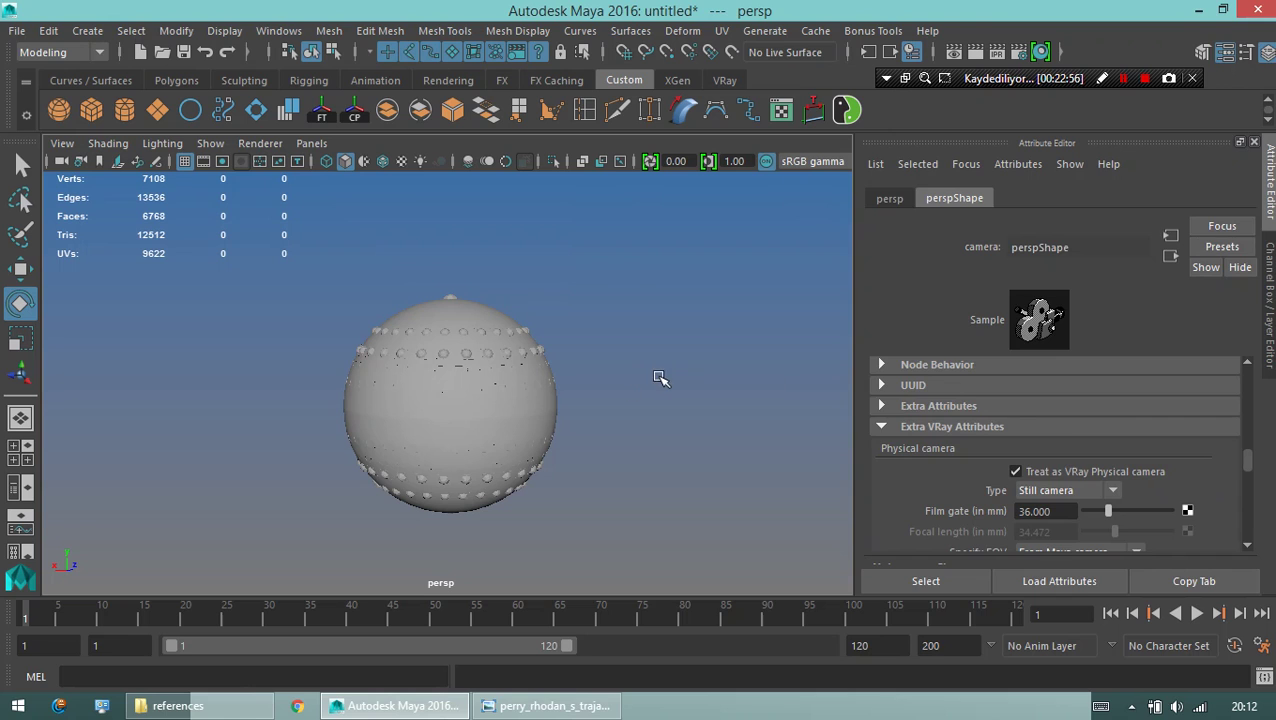
# Tumble and zoom the viewport to frame the studded sphere closer.
pyautogui.click(660, 377)
pyautogui.keyDown('alt'); pyautogui.moveTo(363, 456); pyautogui.dragTo(493, 478); pyautogui.keyUp('alt')
pyautogui.scroll(3, 580, 485)
pyautogui.keyDown('alt'); pyautogui.moveTo(580, 485); pyautogui.dragTo(565, 487); pyautogui.keyUp('alt')
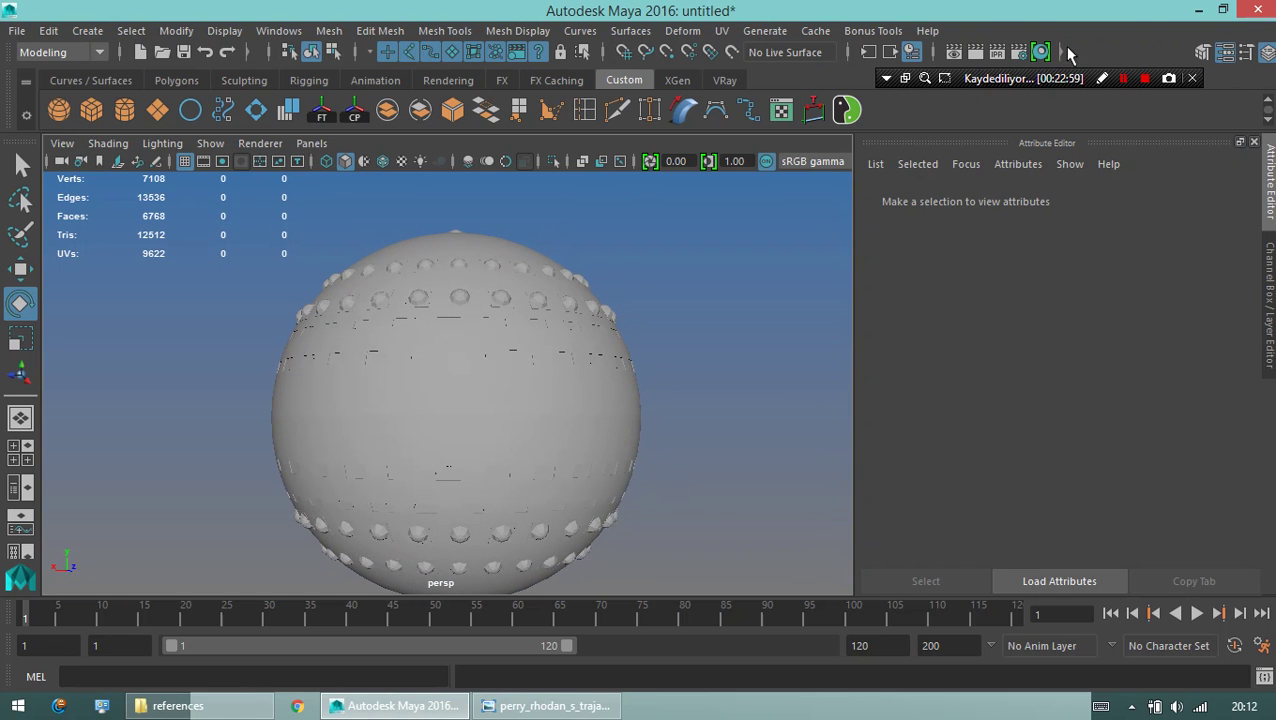
# Render the sphere in V-Ray, re-render from a slightly rotated view, and maximize the frame buffer.
pyautogui.click(976, 55)
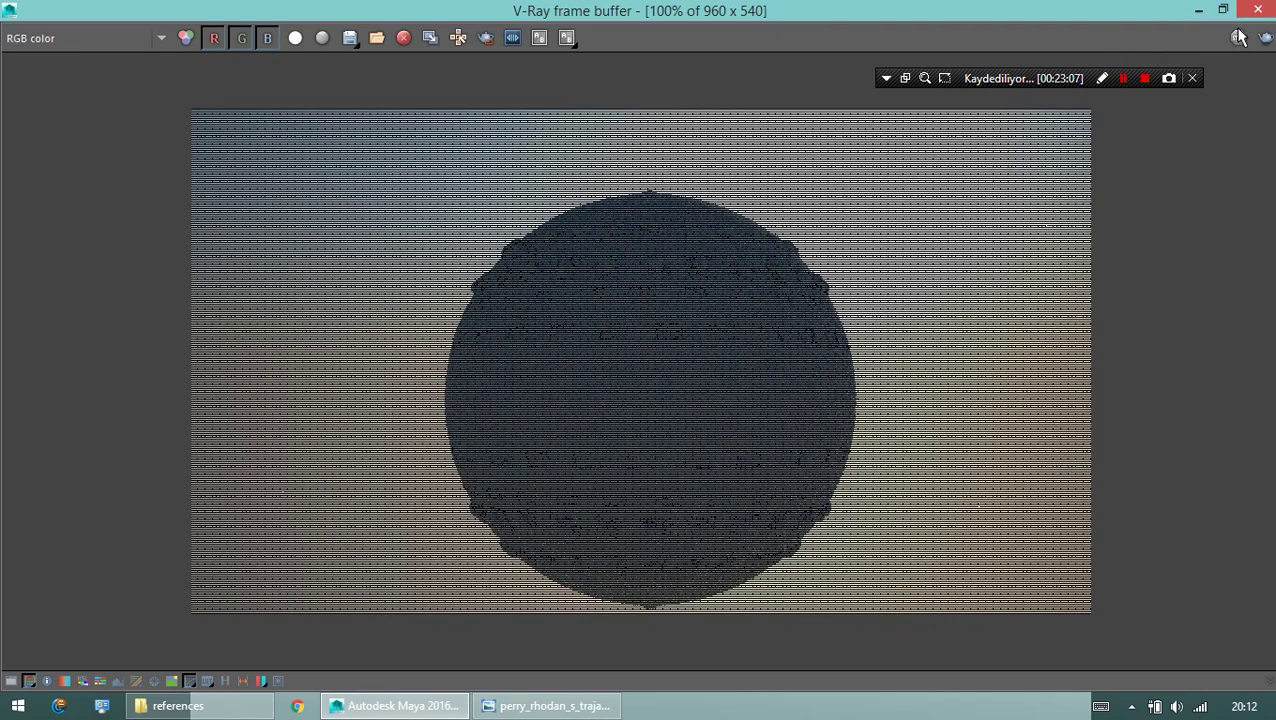
pyautogui.click(1213, 8)
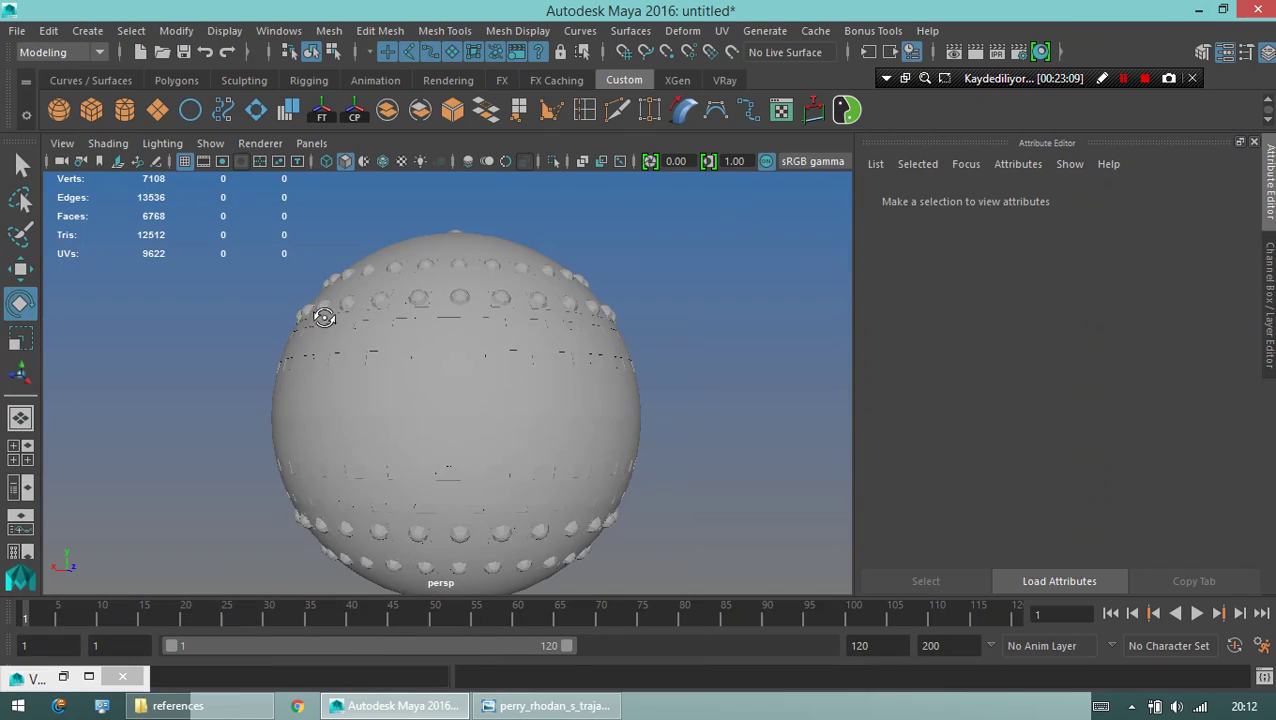
pyautogui.keyDown('alt'); pyautogui.moveTo(71, 320); pyautogui.dragTo(401, 207); pyautogui.keyUp('alt')
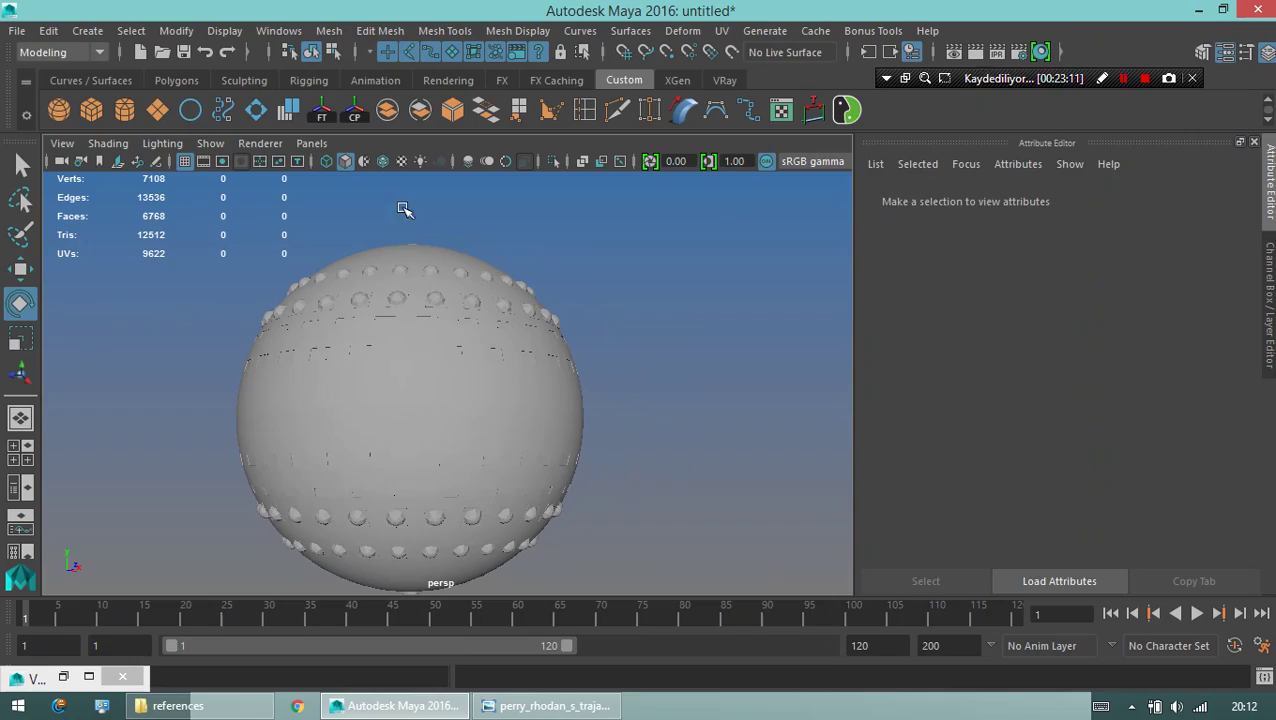
pyautogui.click(992, 60)
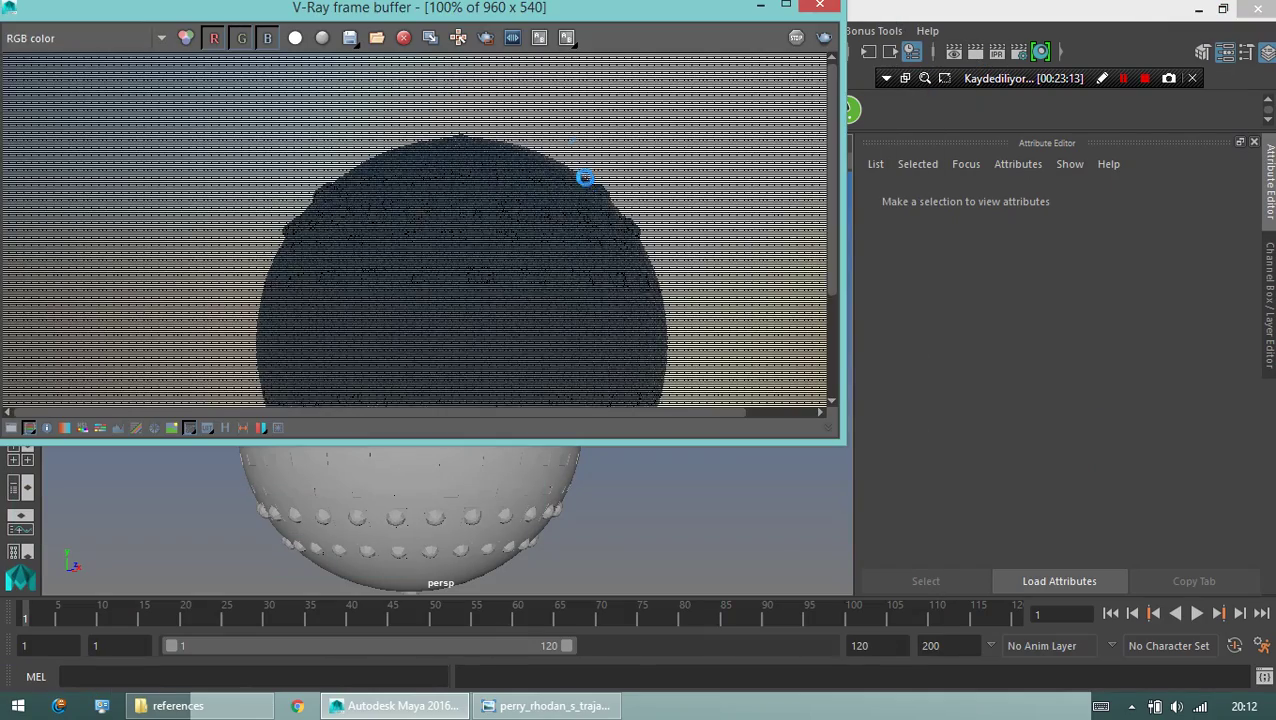
pyautogui.click(786, 6)
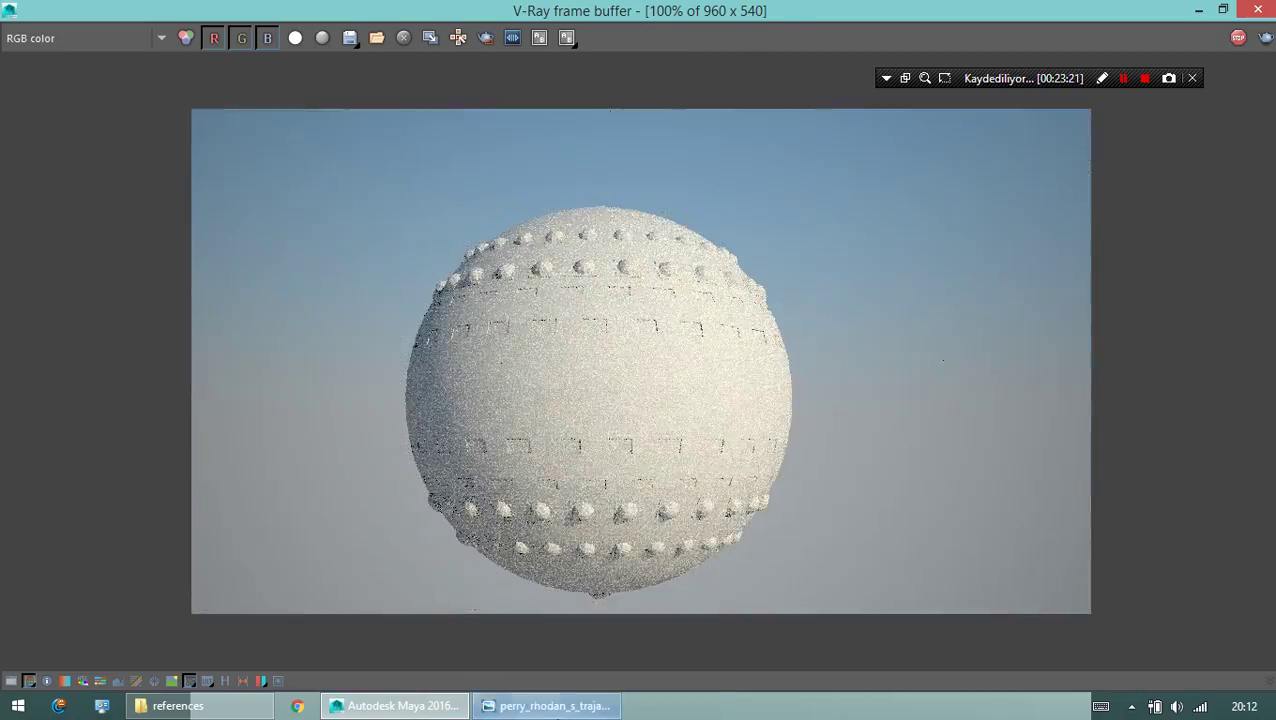
# Restore the spaceship reference photo, move it to the right, and bring the render window forward.
pyautogui.click(530, 705)
pyautogui.click(1222, 9)
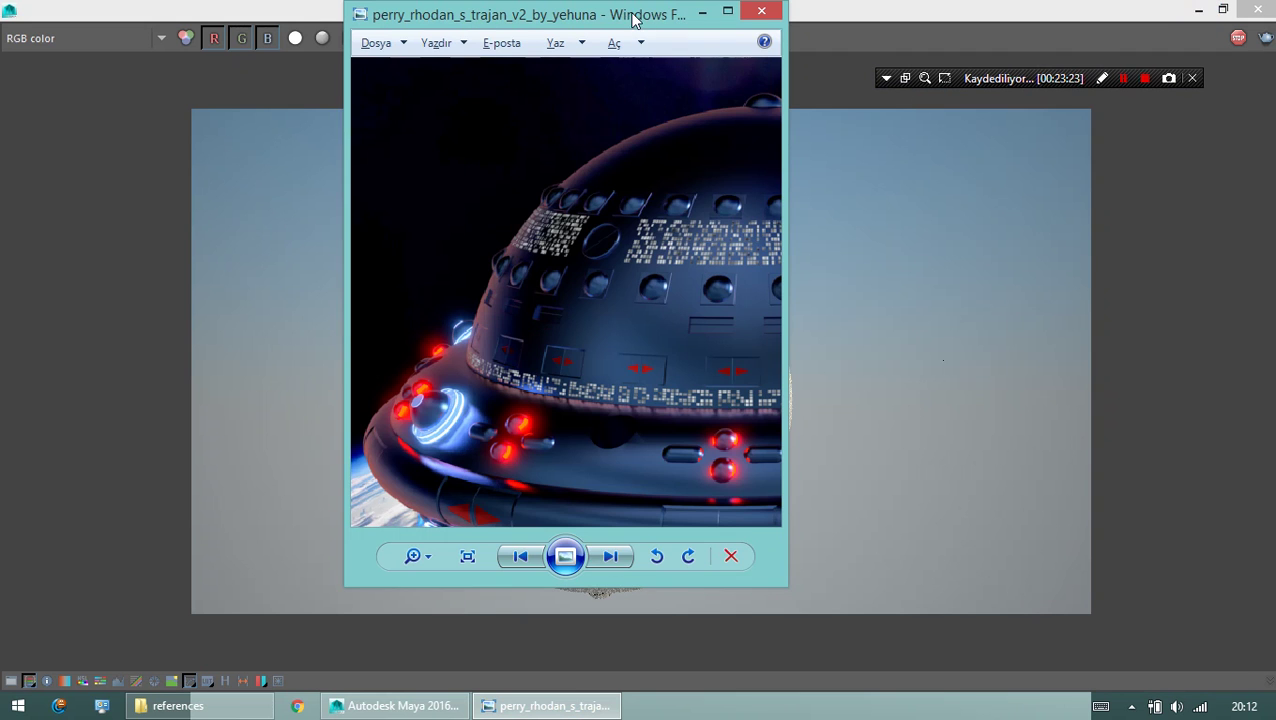
pyautogui.moveTo(633, 18); pyautogui.dragTo(1047, 68)
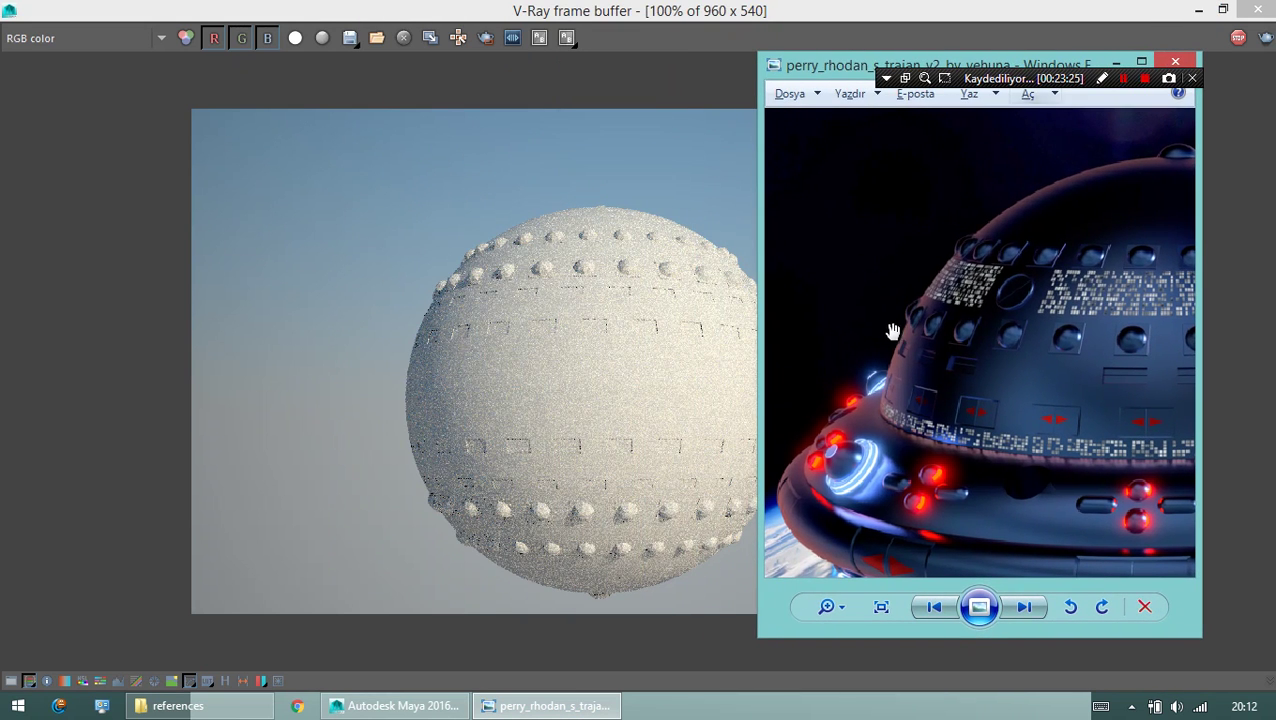
pyautogui.scroll(-2, 894, 330)
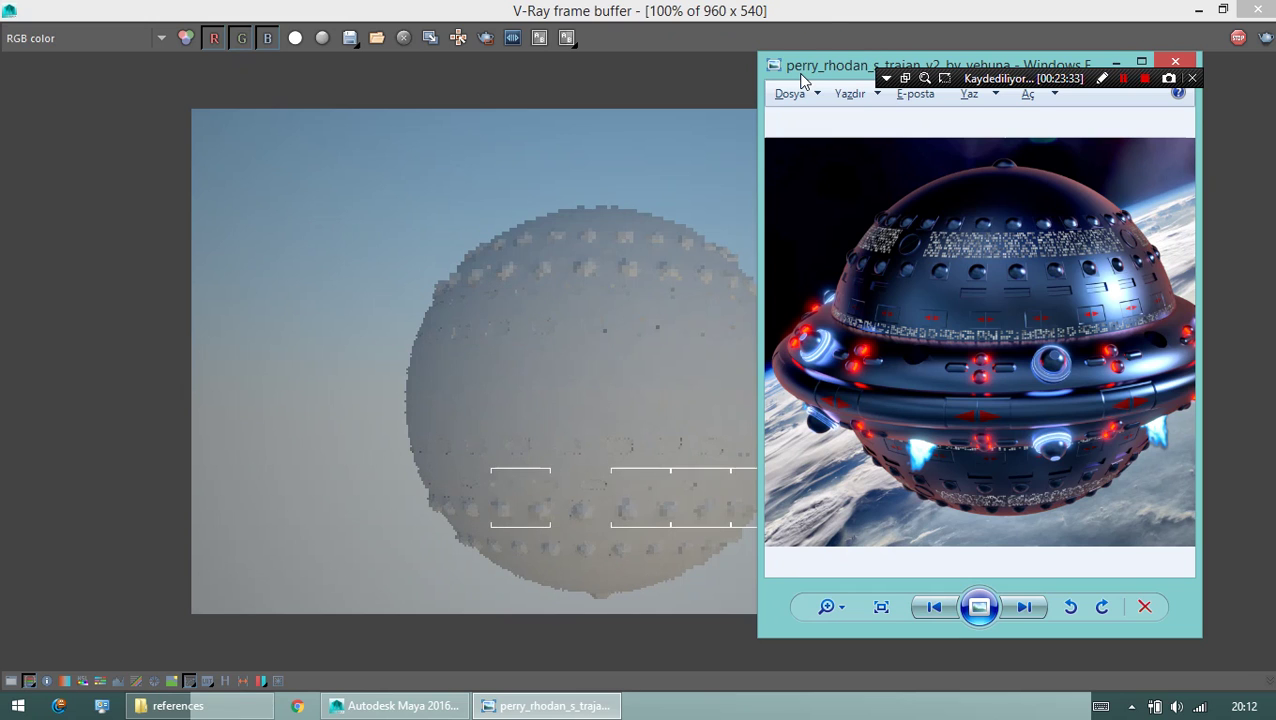
pyautogui.moveTo(827, 77); pyautogui.dragTo(908, 78)
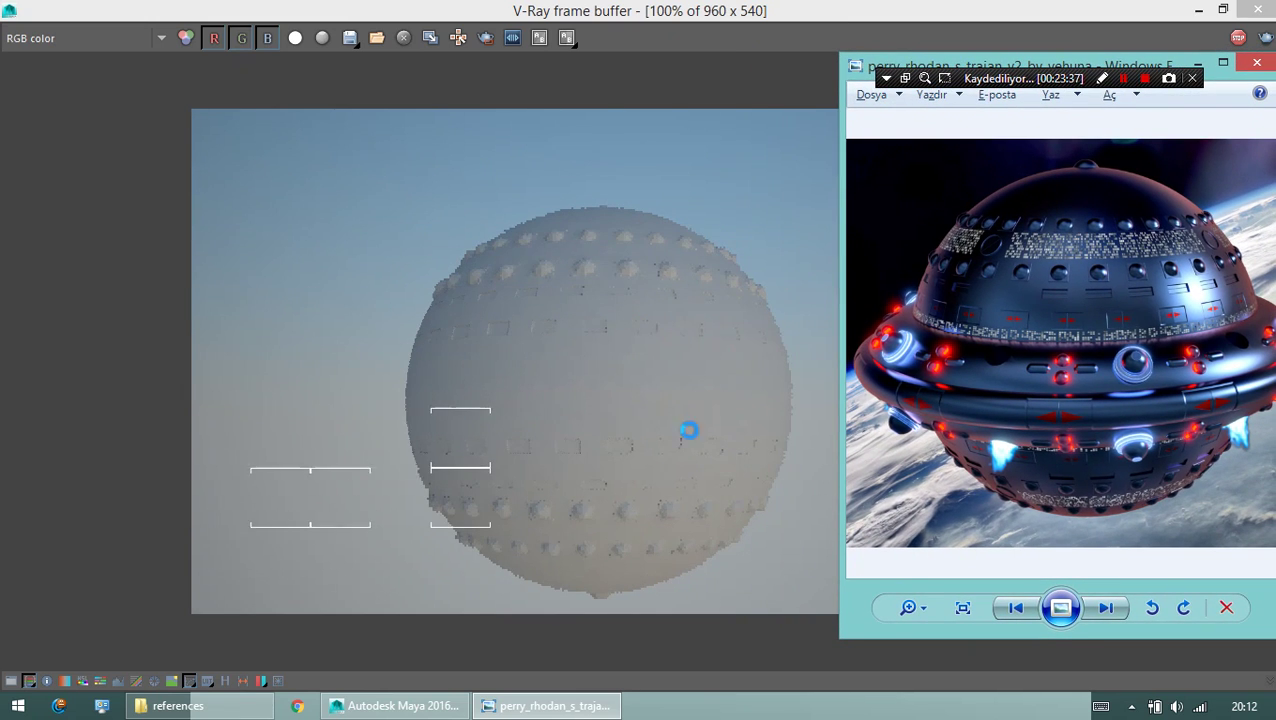
pyautogui.click(404, 293)
pyautogui.scroll(3, 438, 276)
pyautogui.scroll(-2, 575, 384)
# Refine the render with Track mouse while rendering, then show the reference photo and turn tracking off.
pyautogui.scroll(-1, 570, 379)
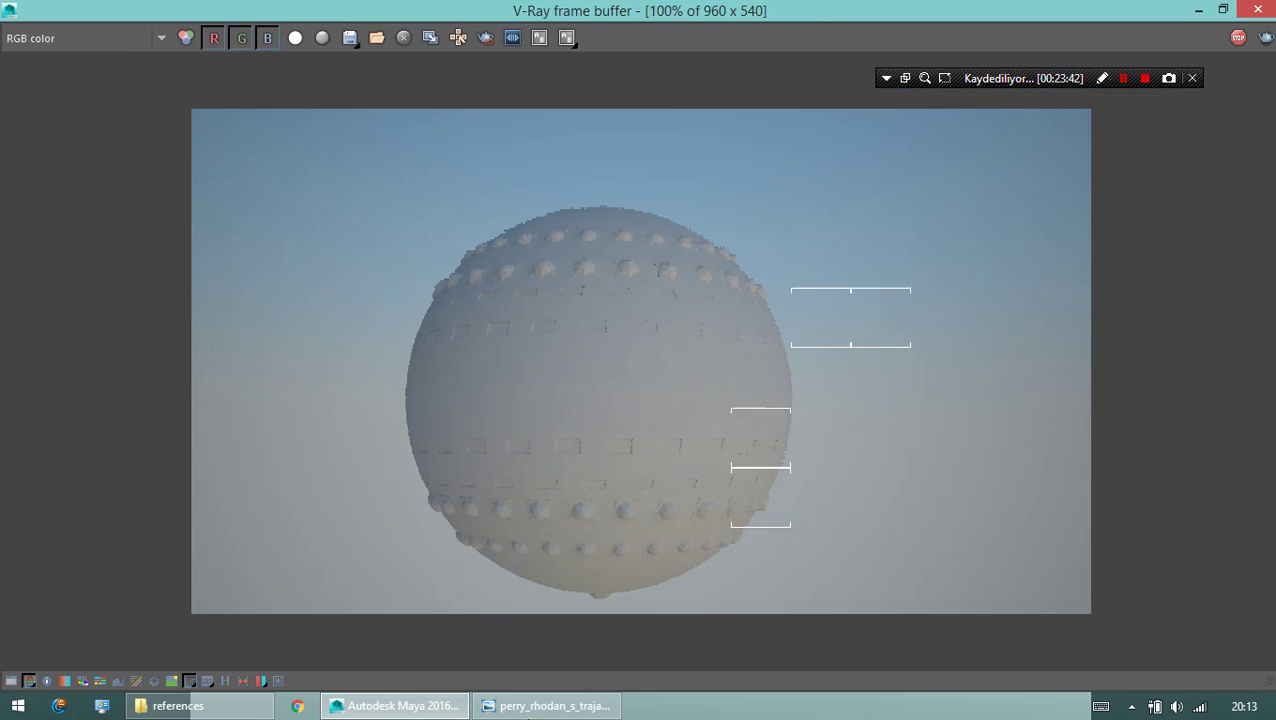
pyautogui.hotkey('alt', 'Tab')
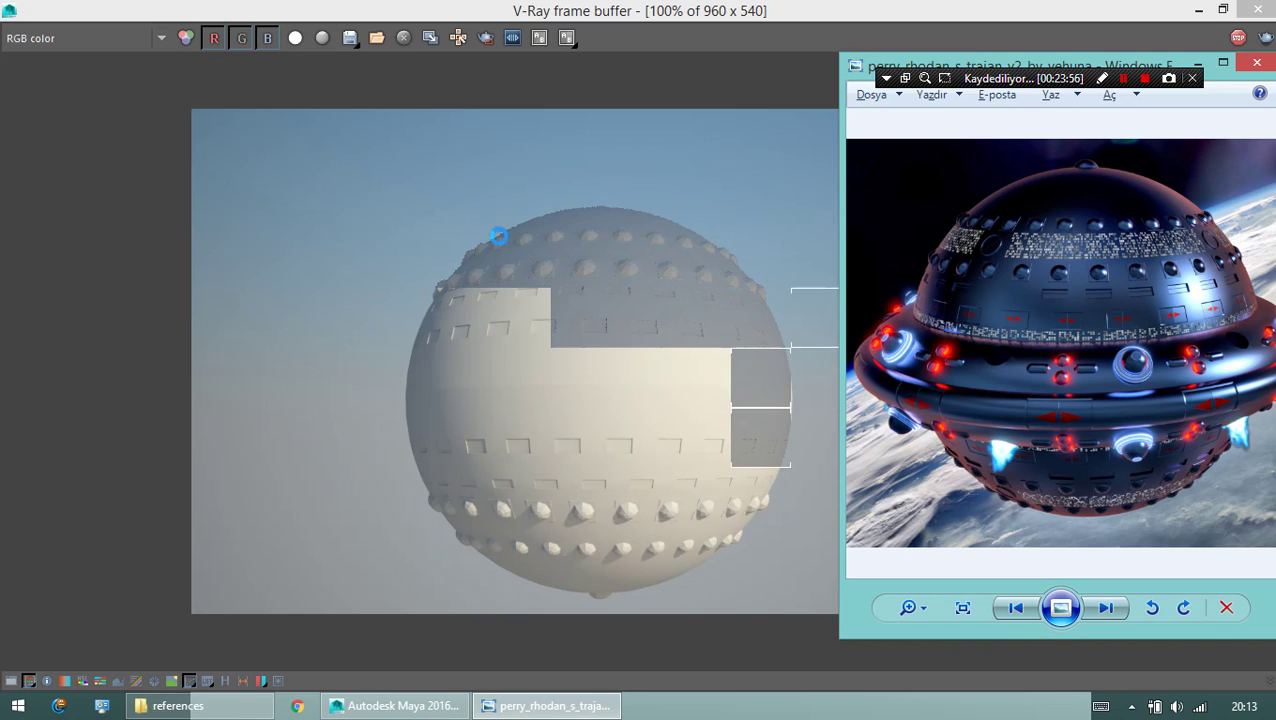
pyautogui.click(458, 37)
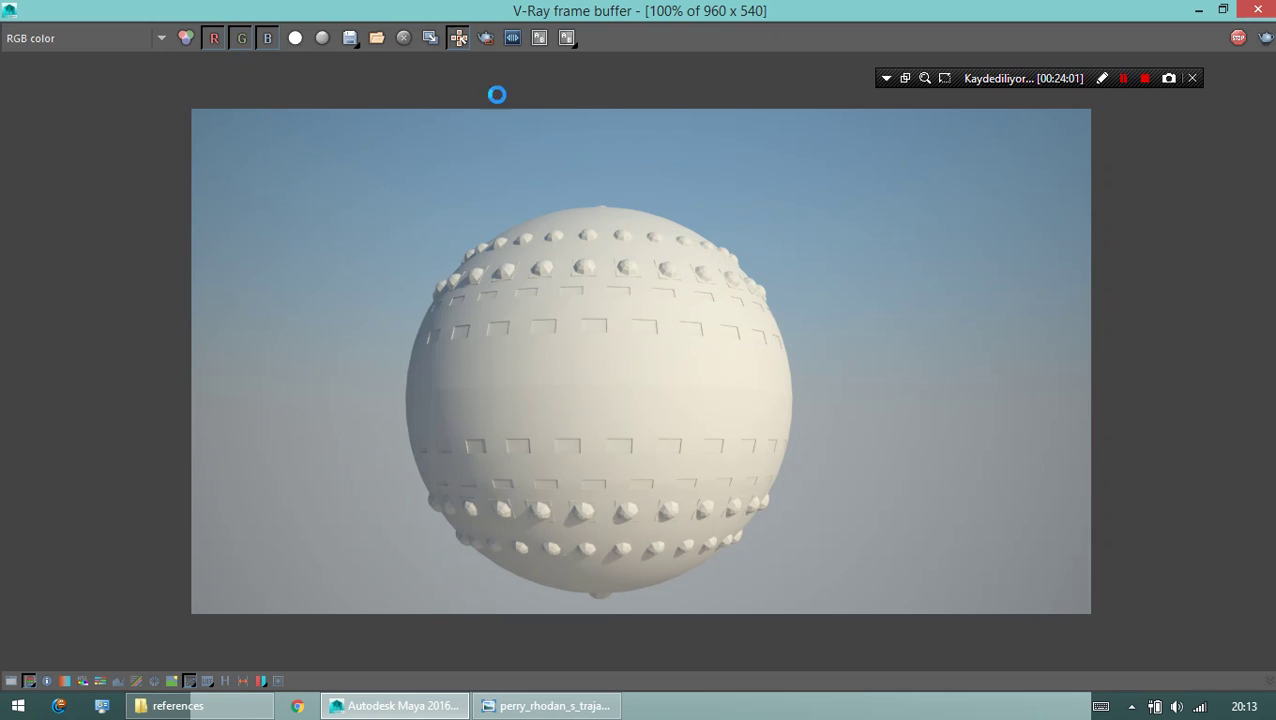
pyautogui.click(500, 712)
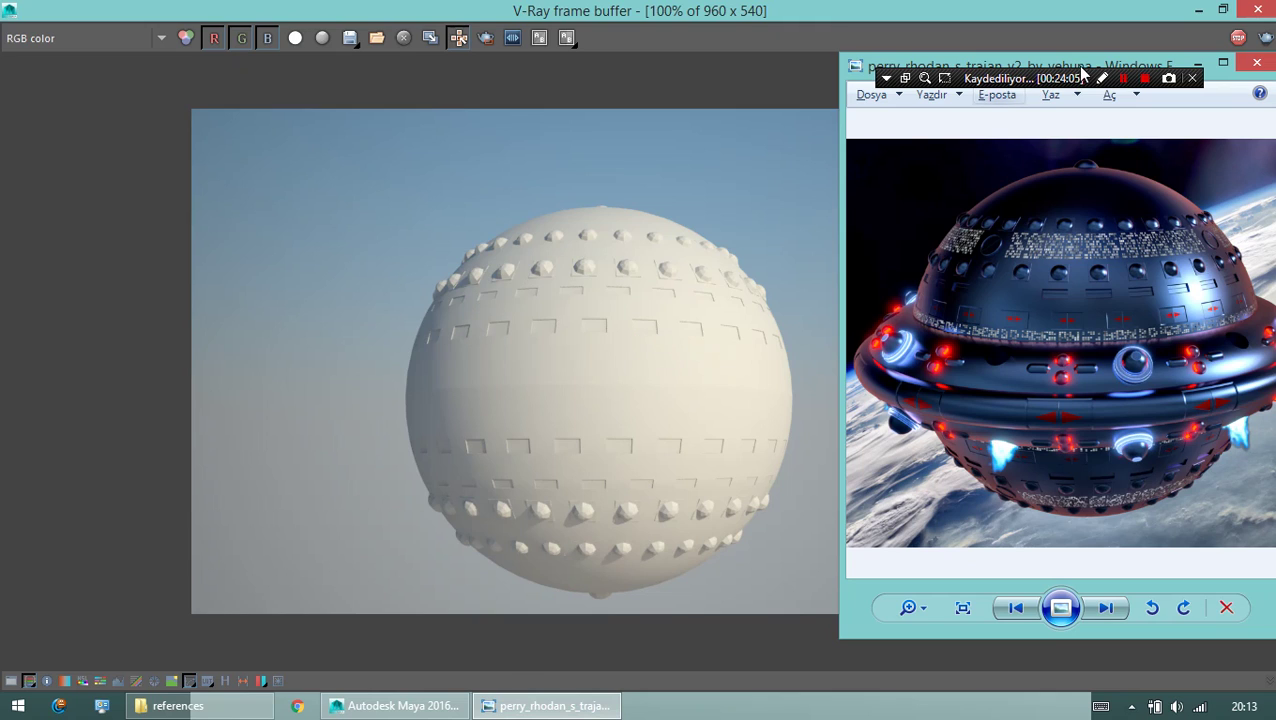
pyautogui.click(556, 333)
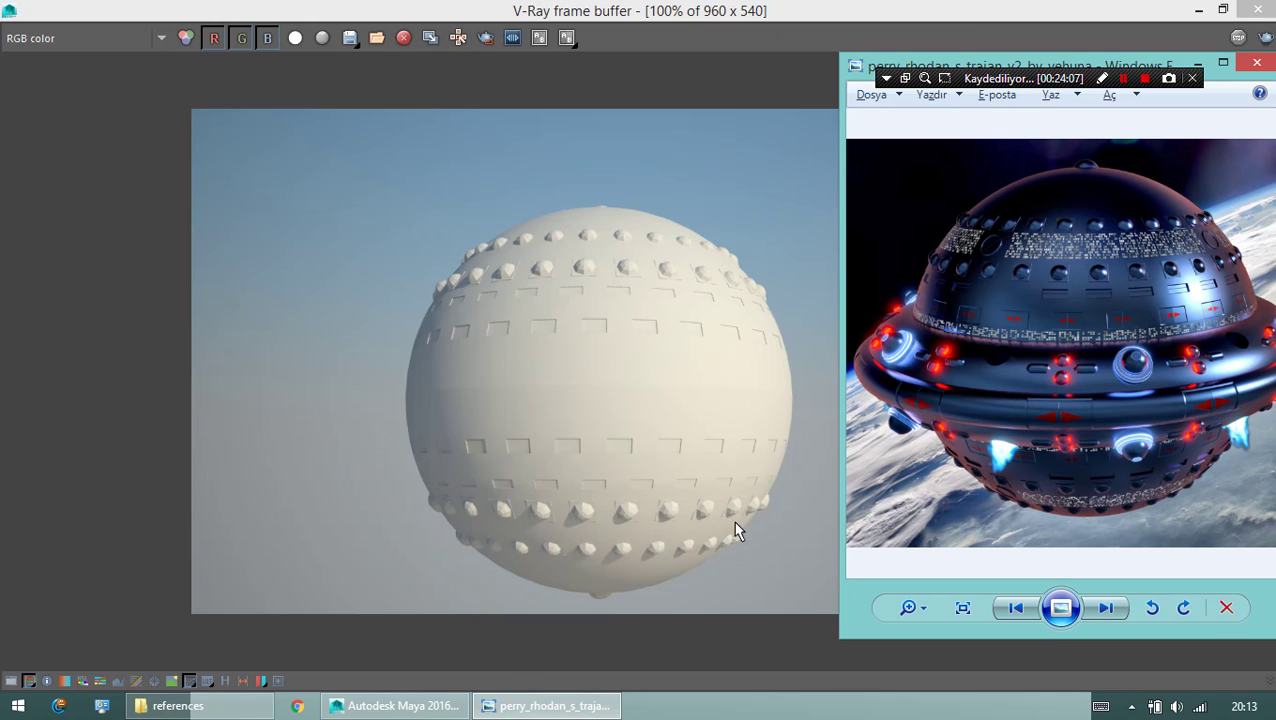